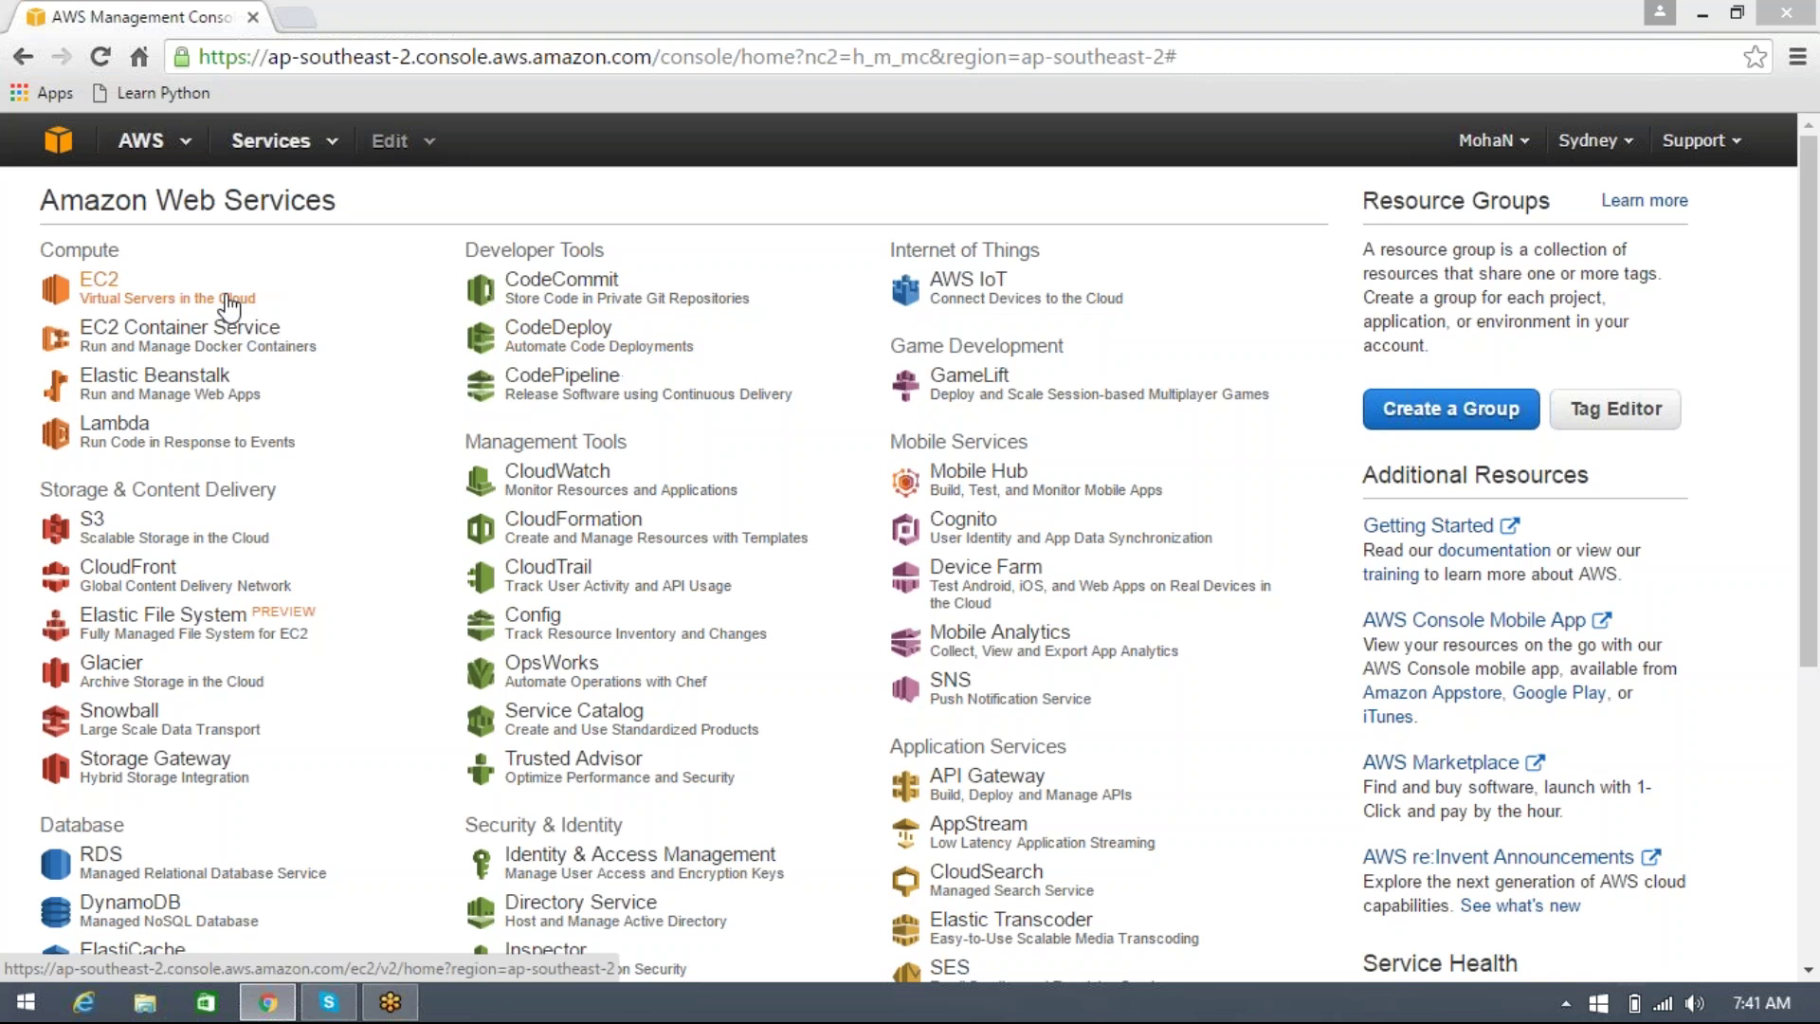
# Step: Open the EC2 running instances list and dismiss the notification about longer resource IDs
pyautogui.click(142, 290)
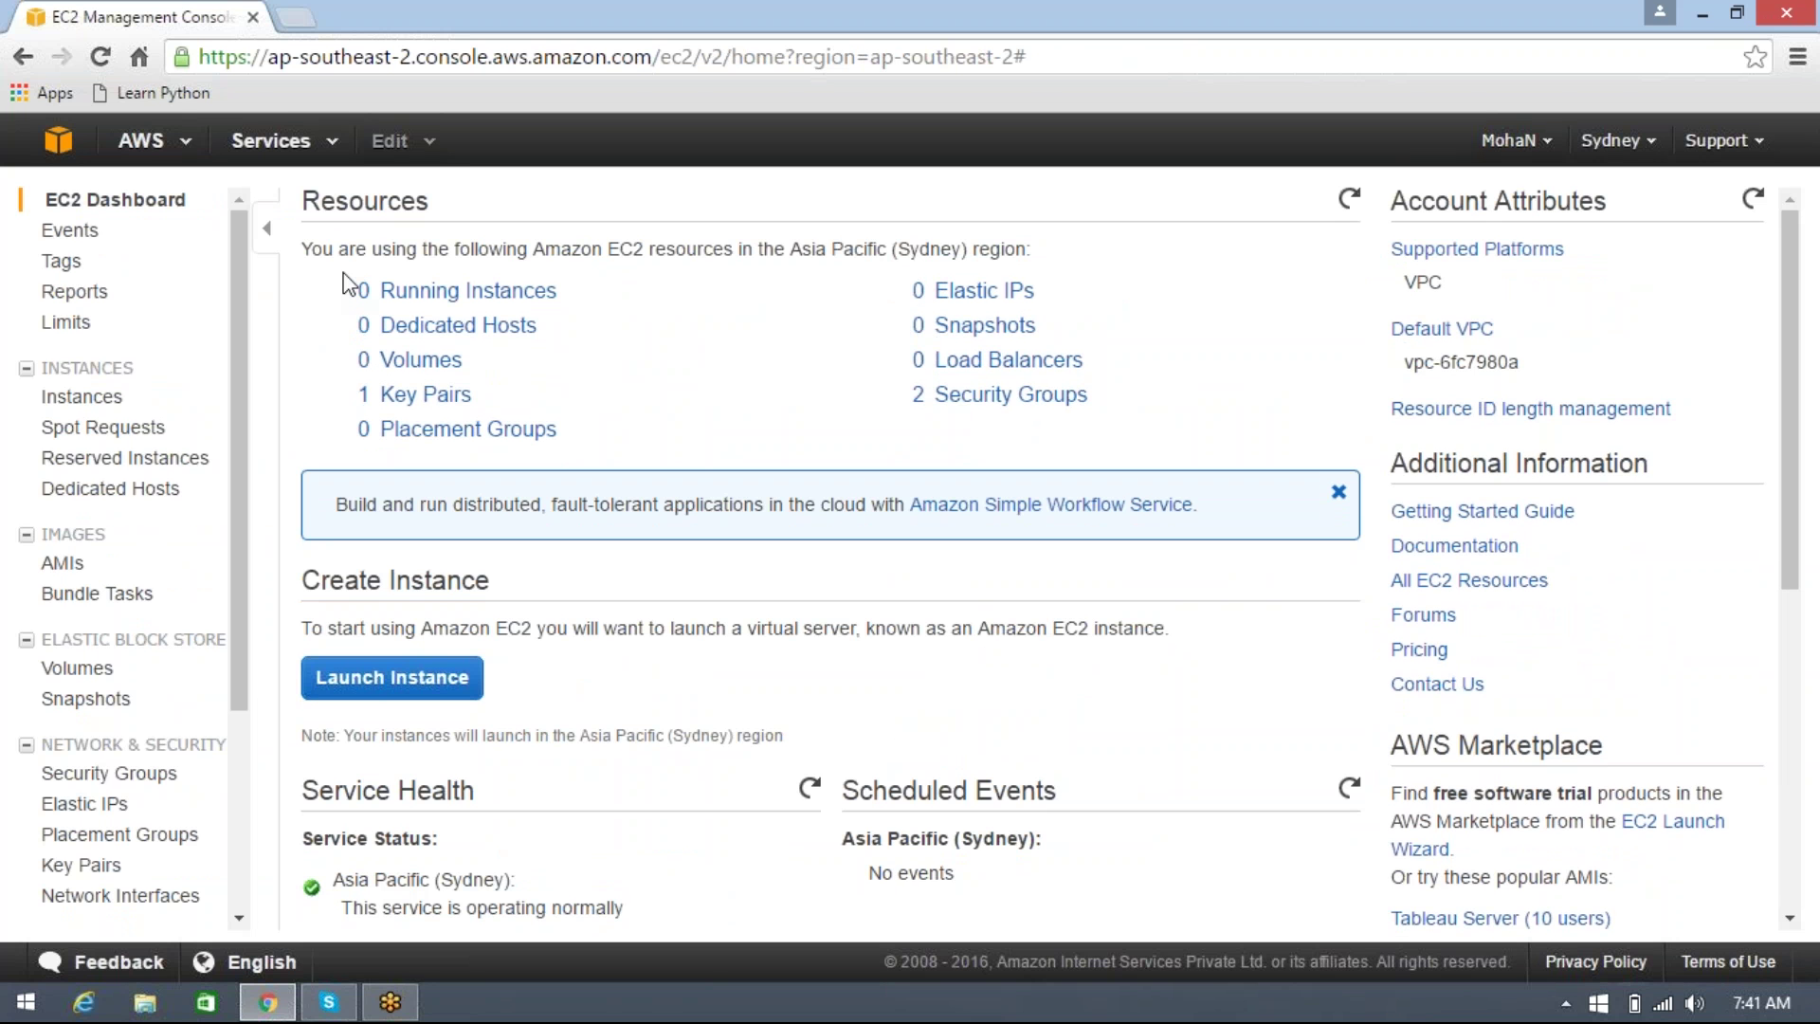
pyautogui.click(405, 302)
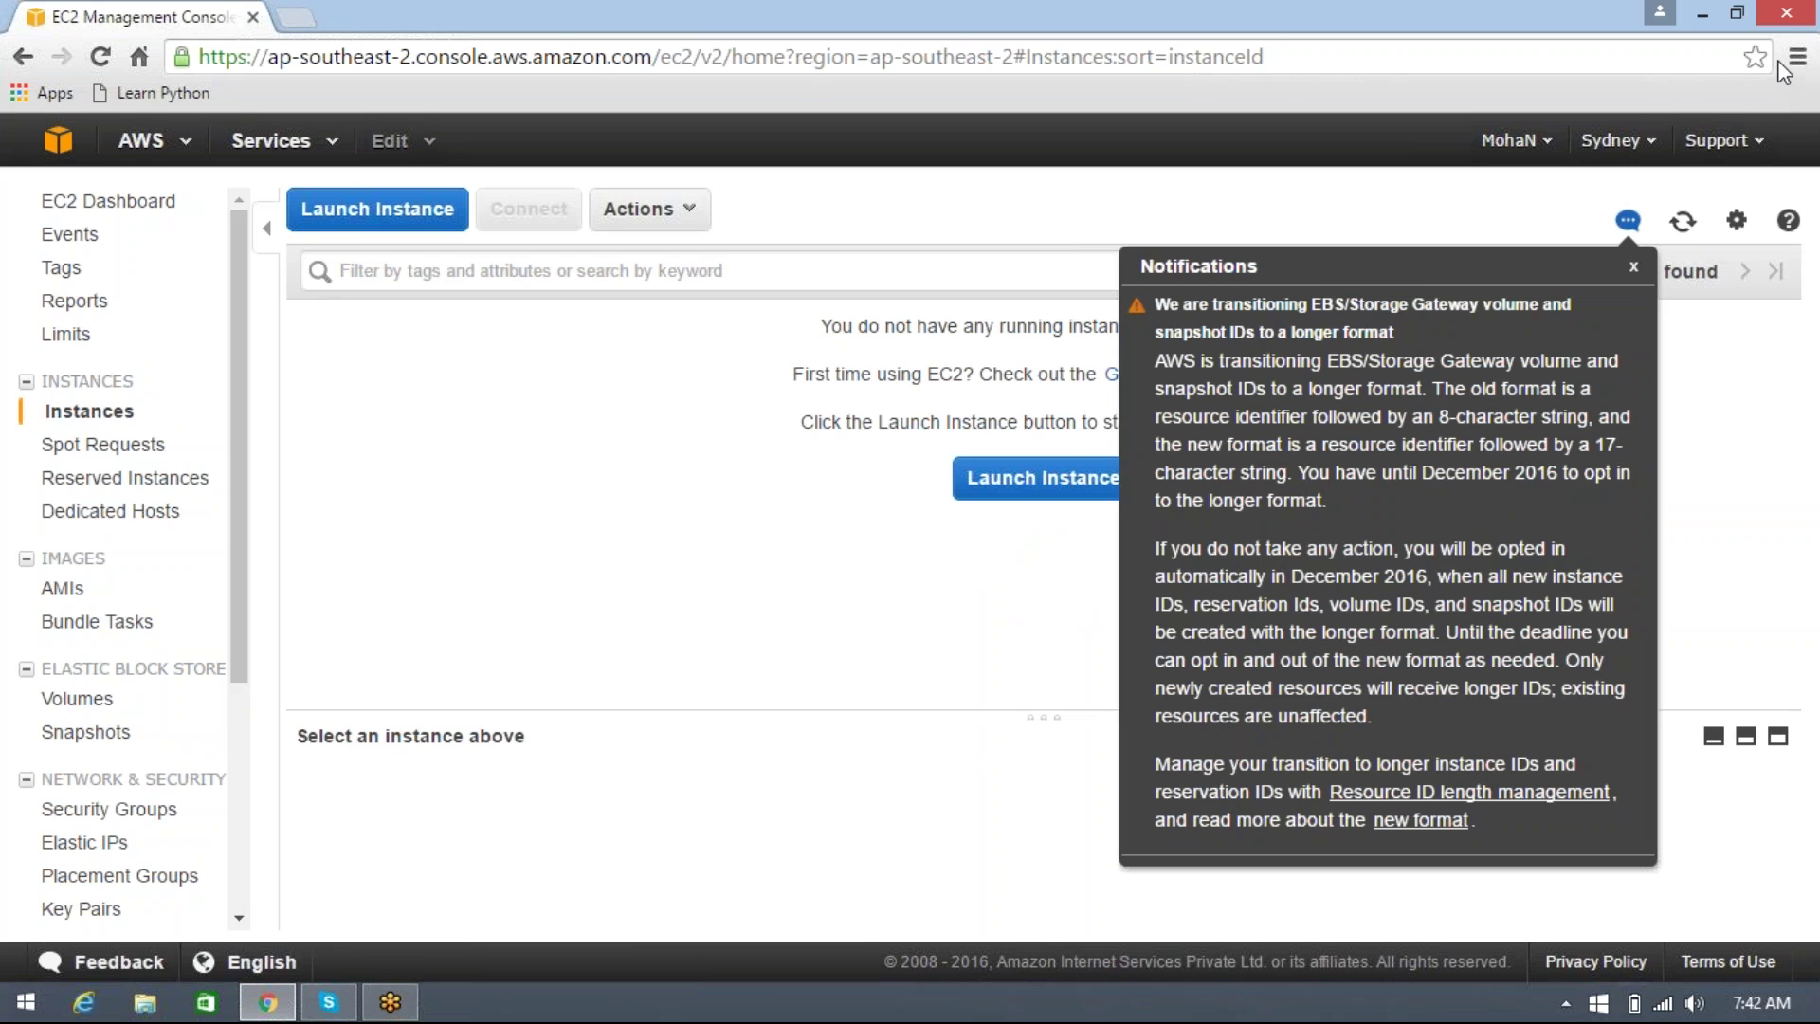
pyautogui.click(1634, 271)
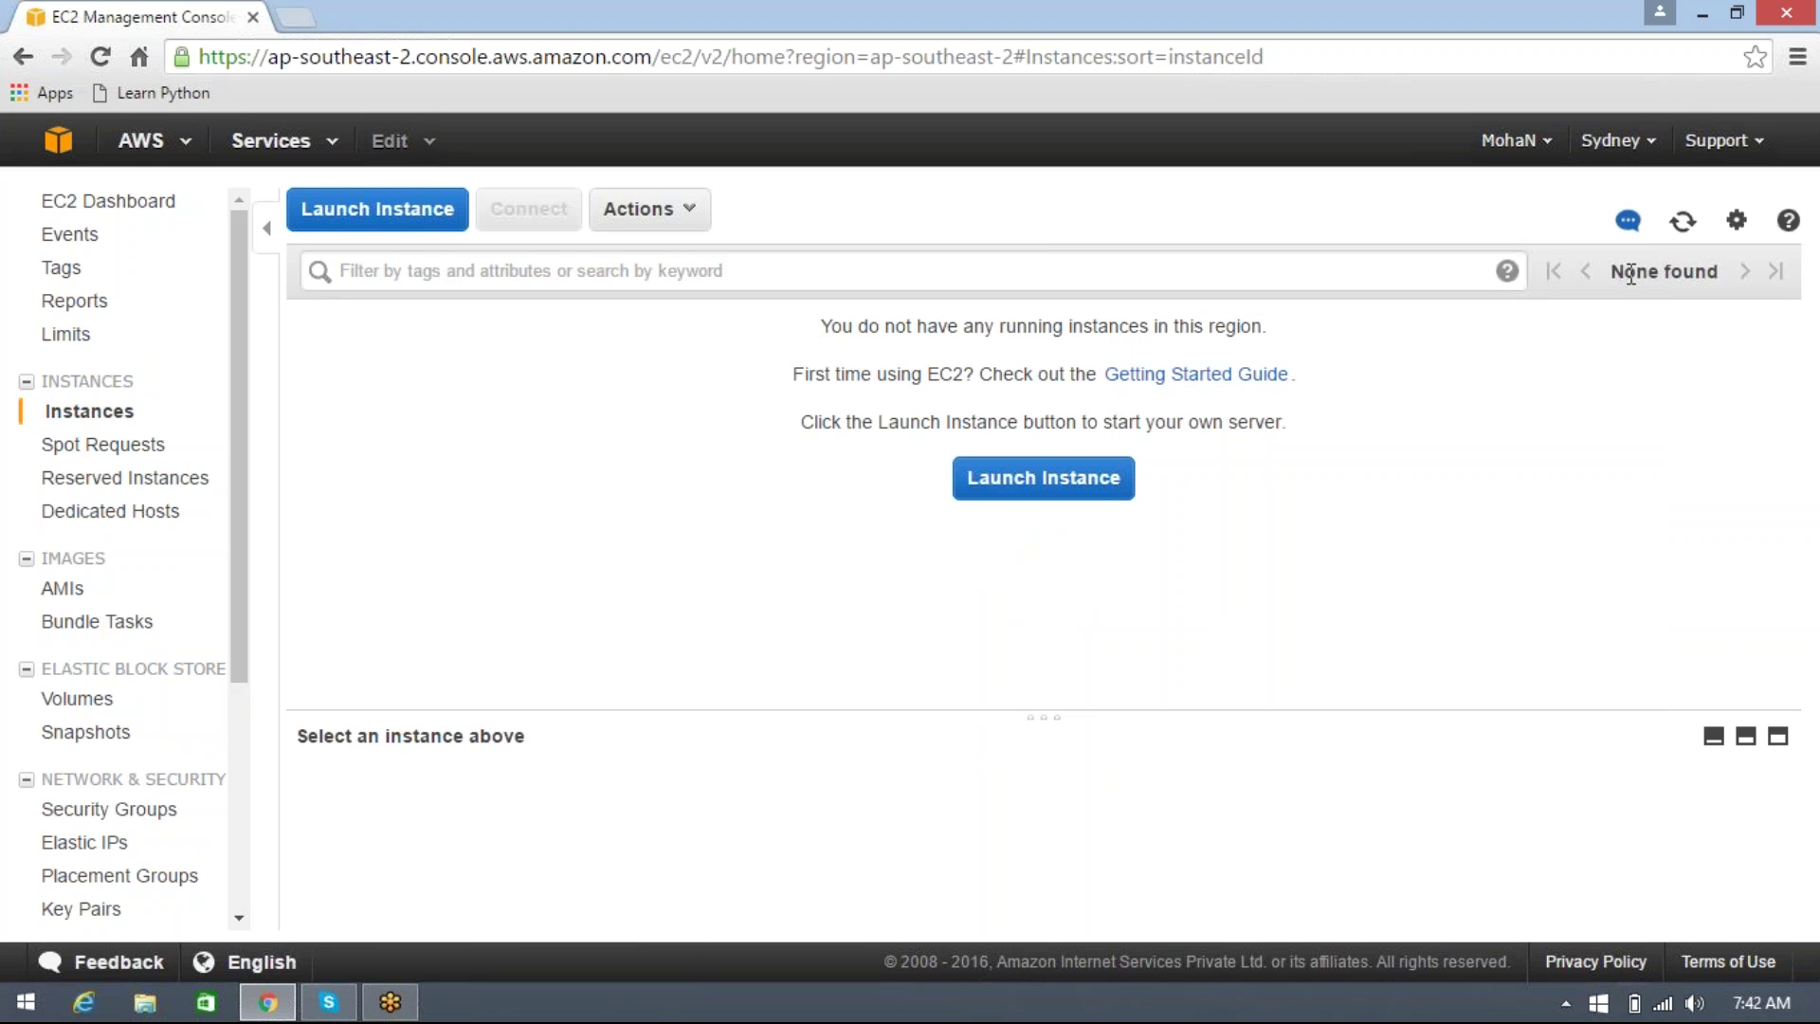
# Step: Start launching an instance from Amazon Linux AMI 2016.03.1 (HVM) with the t2.micro type and proceed to the instance details
pyautogui.click(1067, 485)
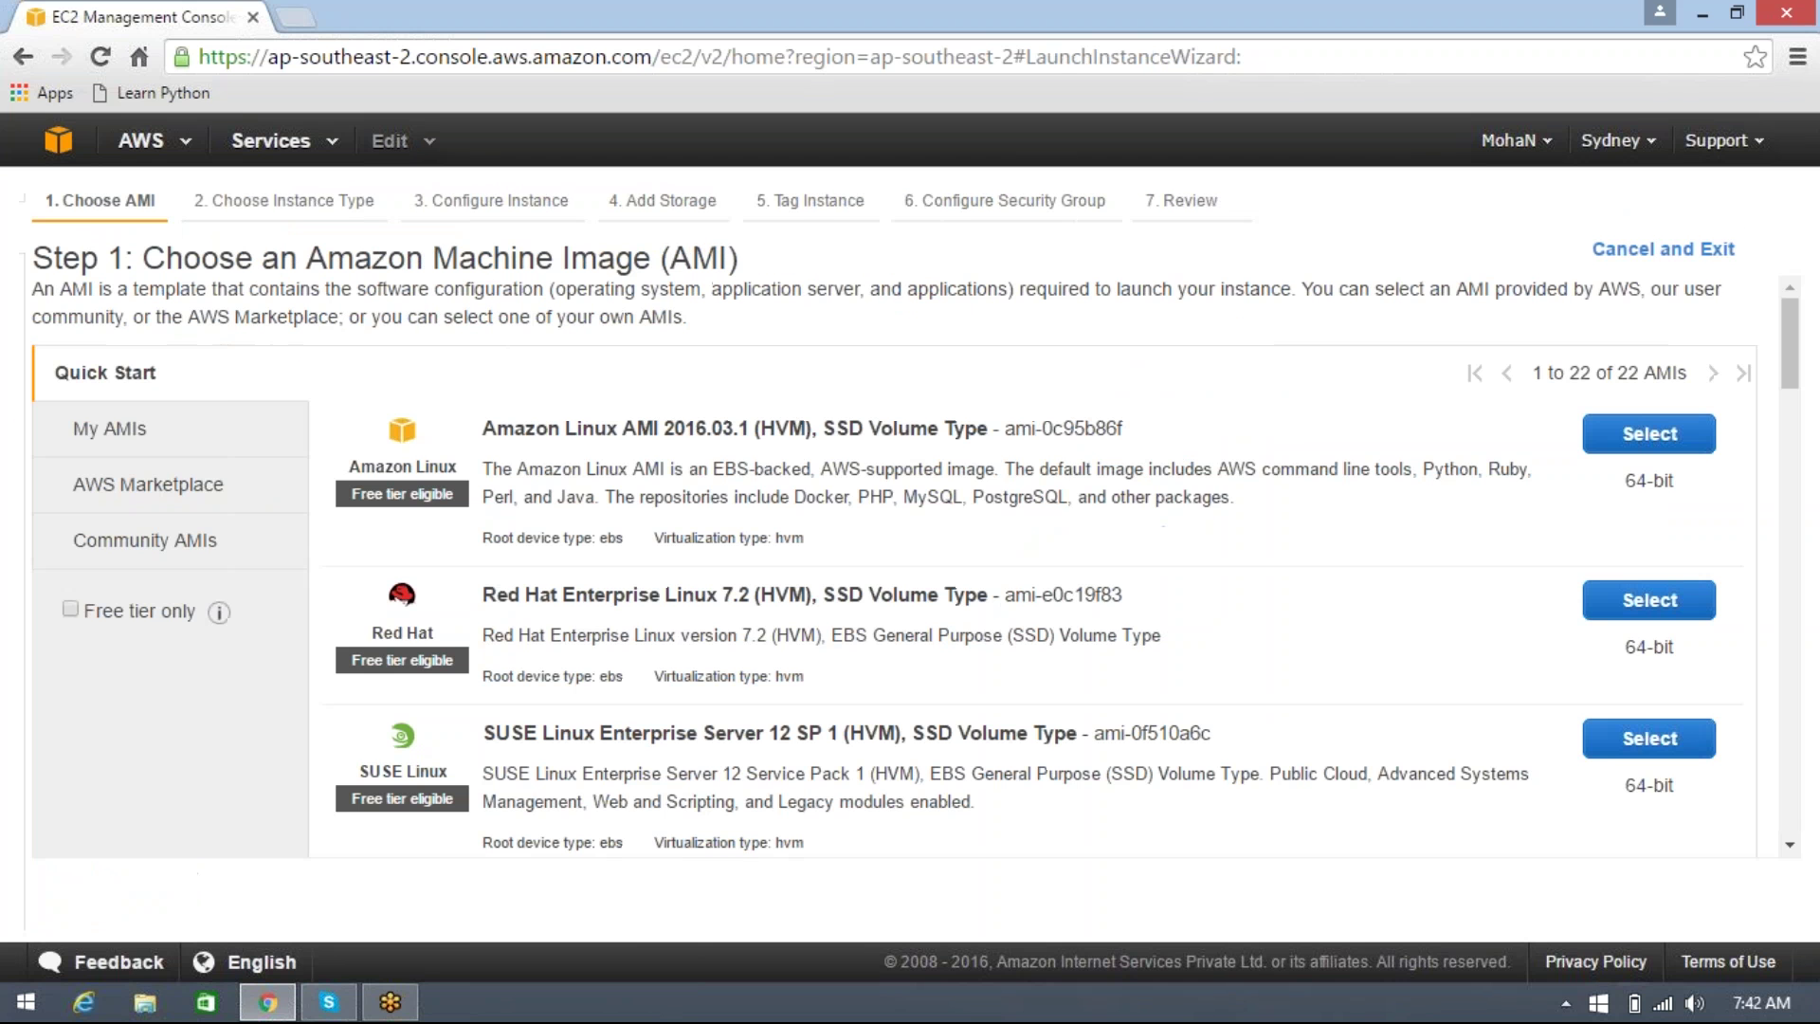
pyautogui.click(1650, 434)
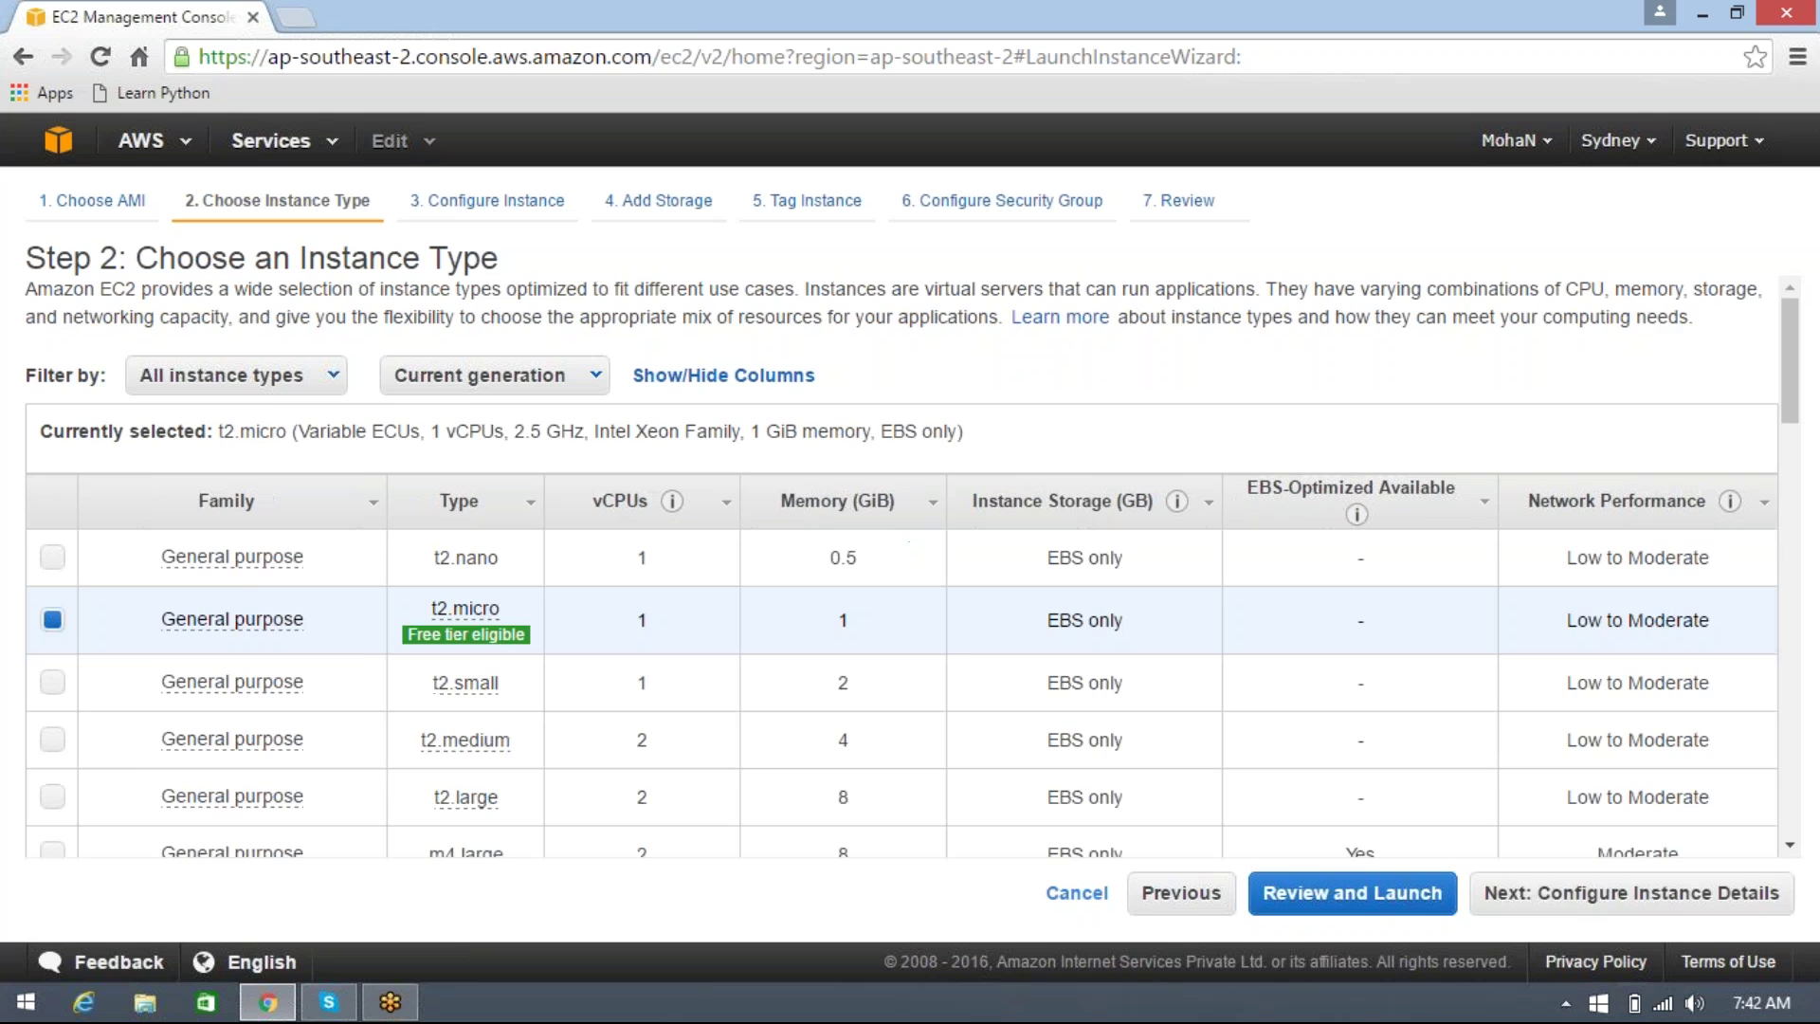
pyautogui.click(1625, 905)
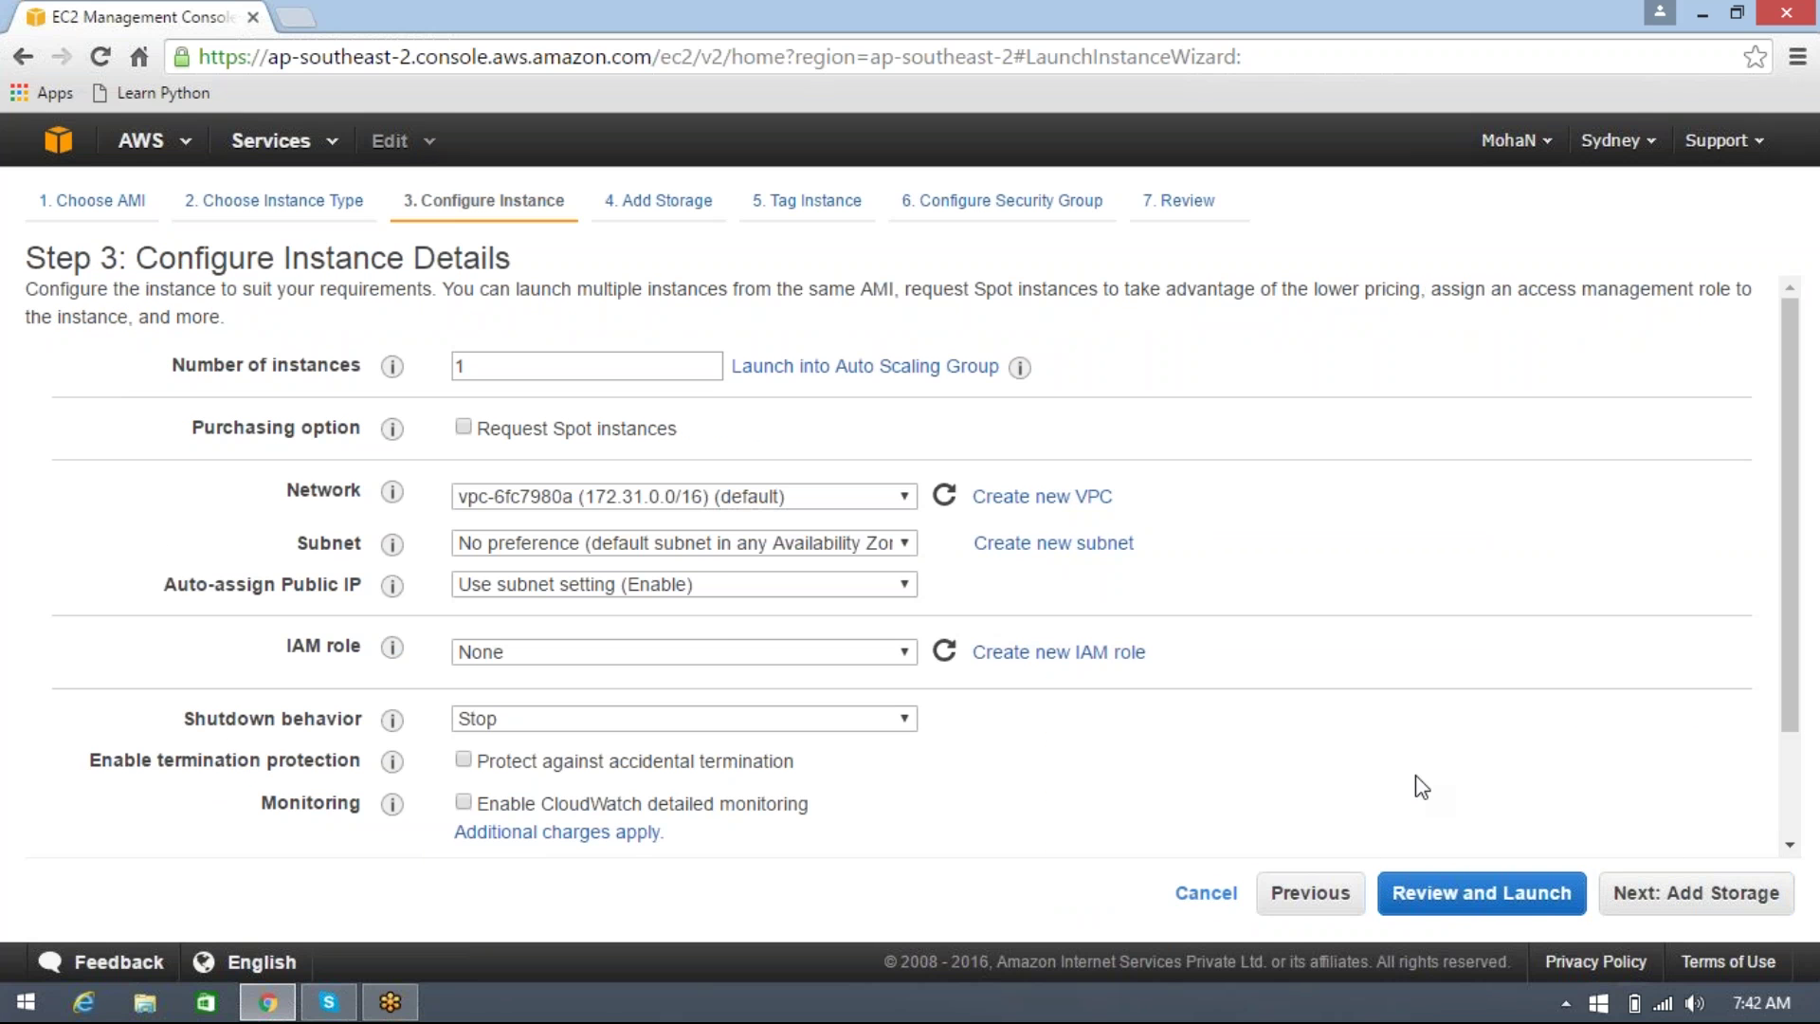
# Step: Keep the default instance details with IAM role None and the default storage, and tag the instance with the Name value temp
pyautogui.click(713, 654)
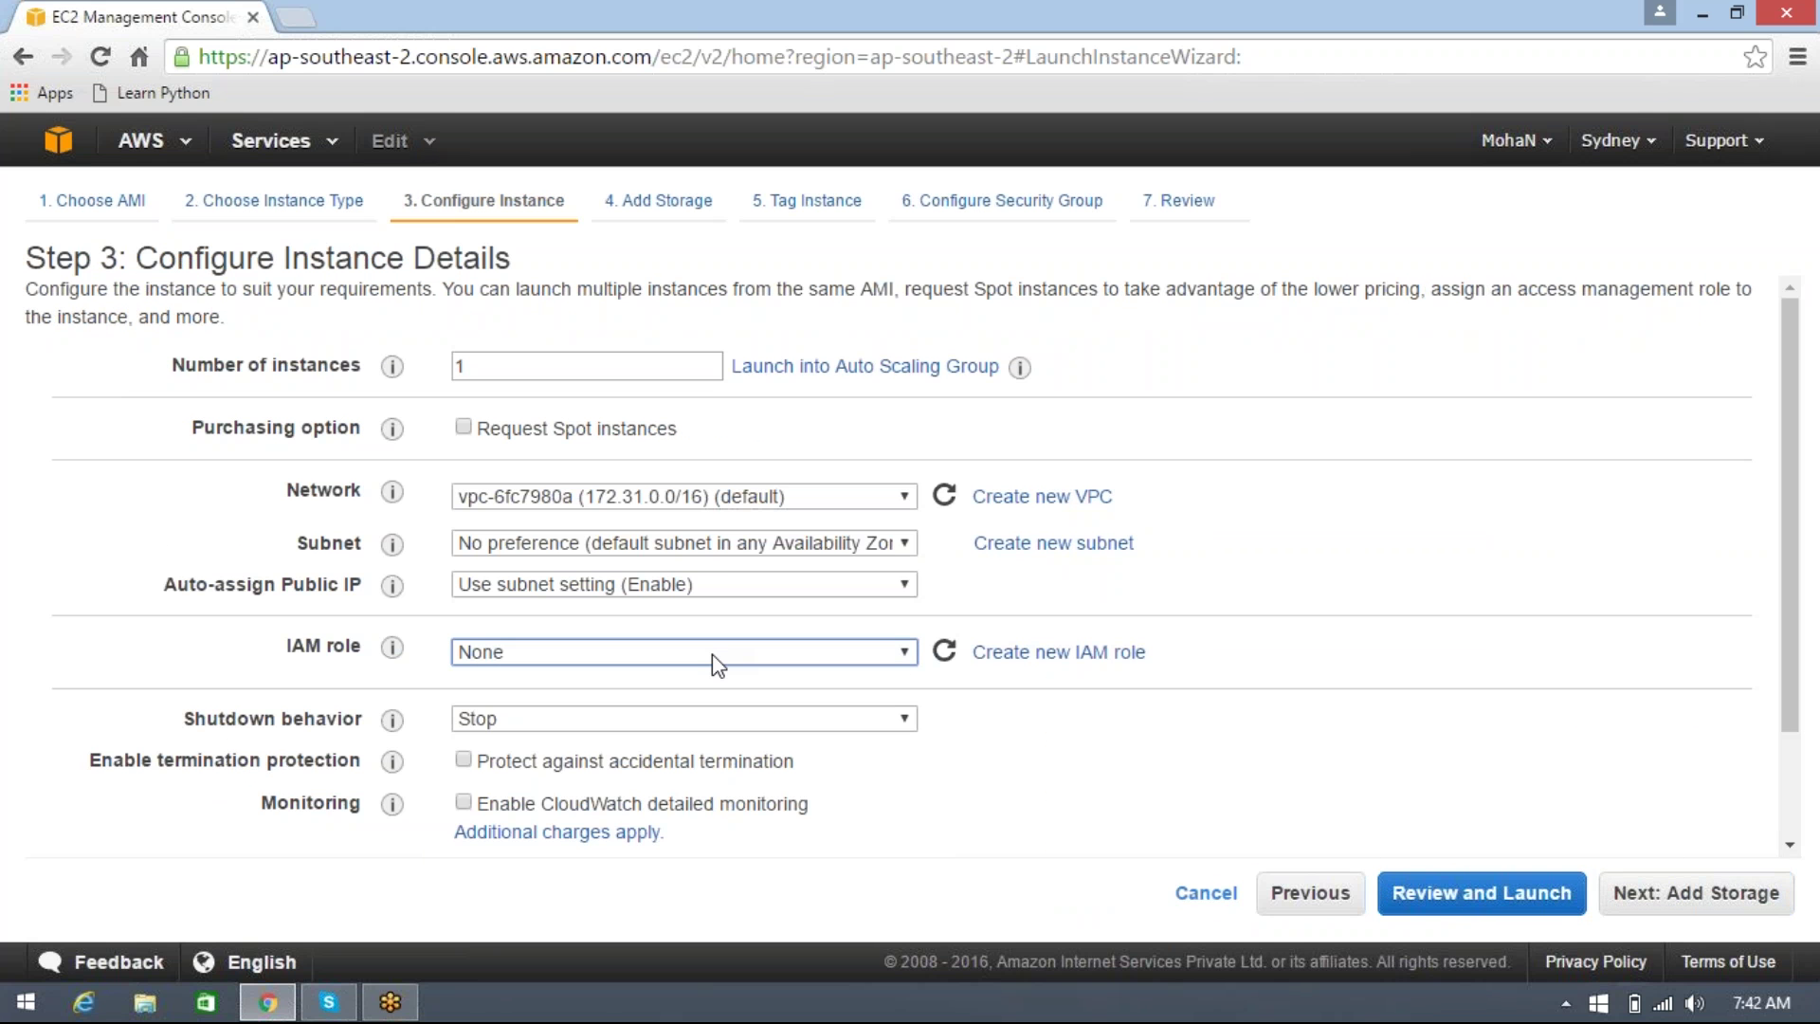
pyautogui.click(1344, 690)
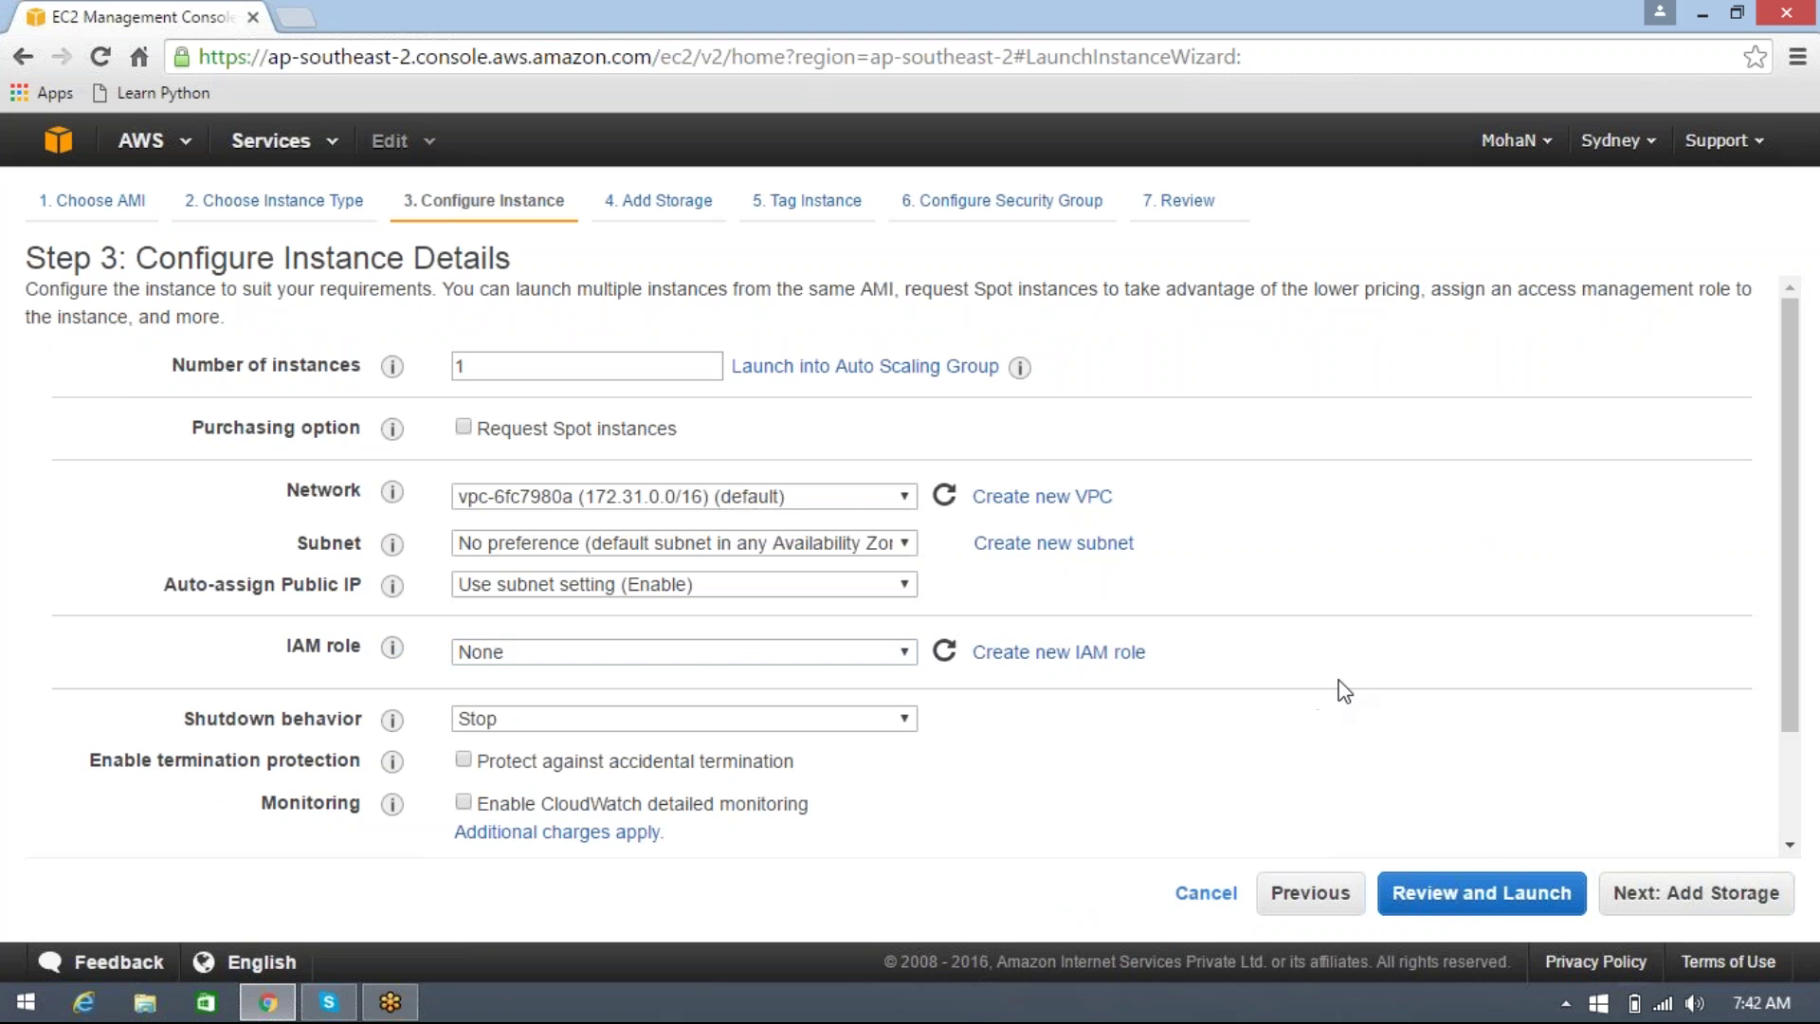
pyautogui.click(1690, 895)
pyautogui.click(1688, 907)
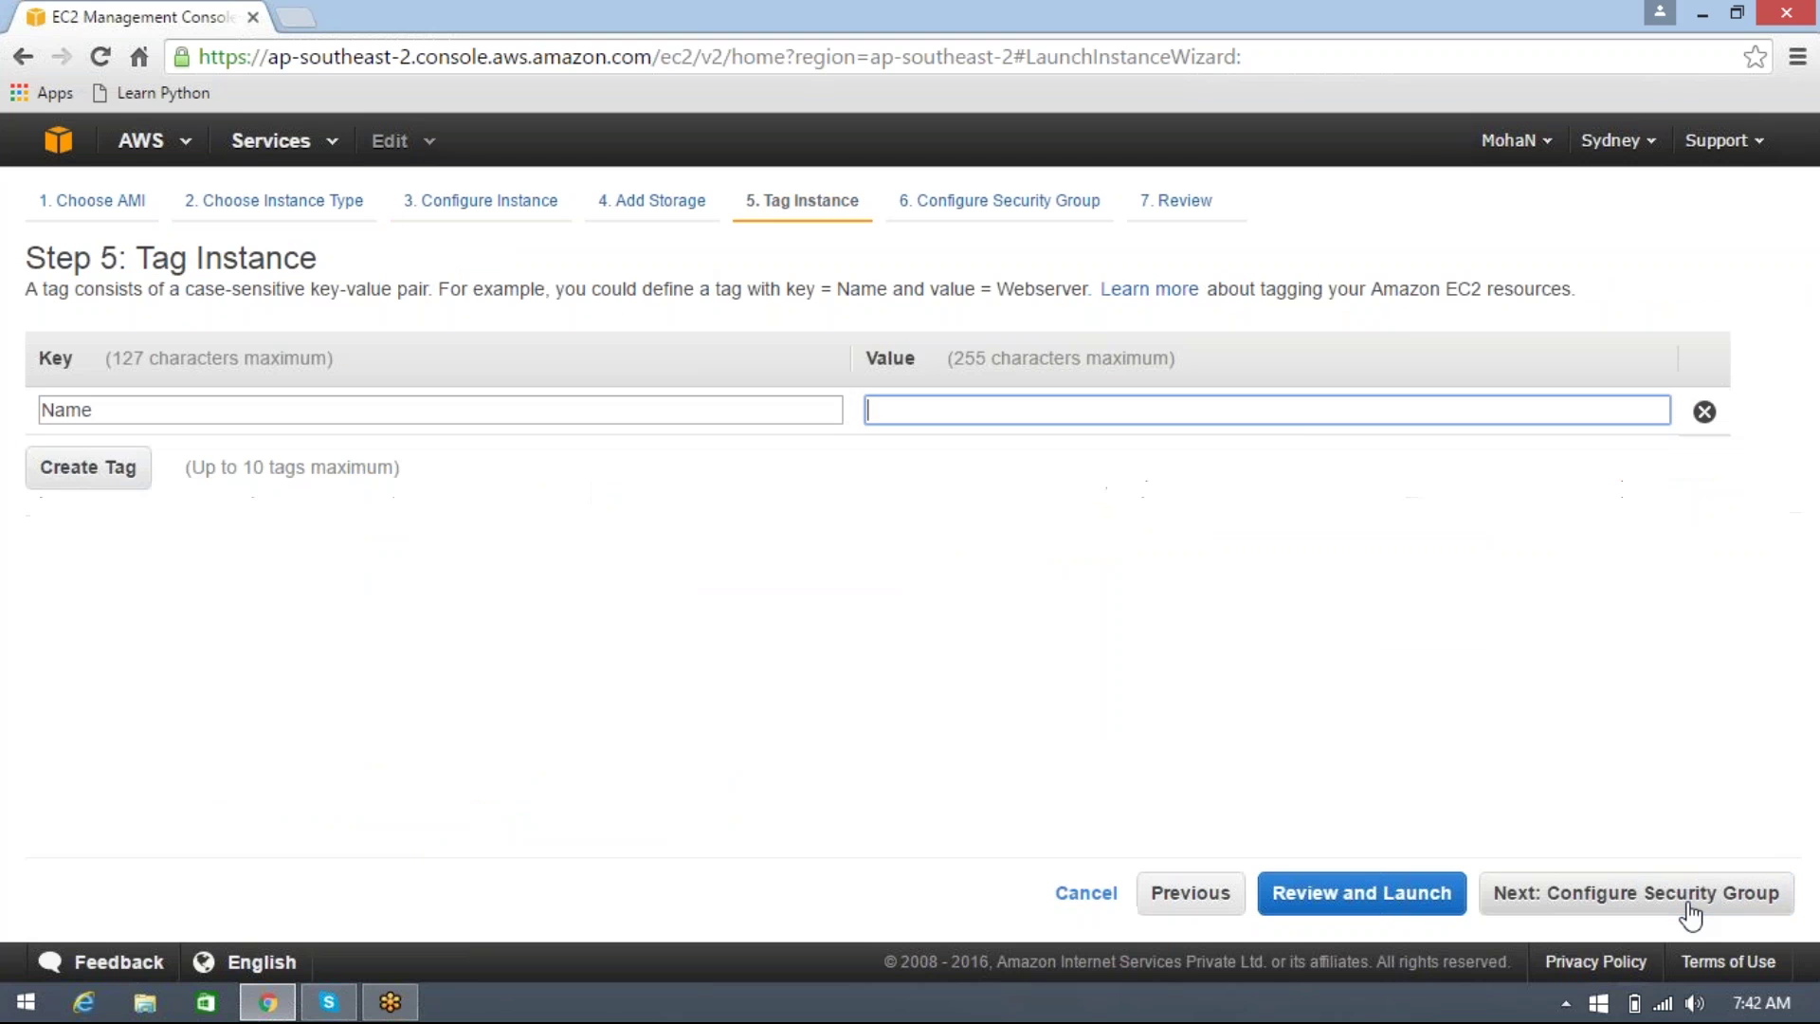
pyautogui.write('temp')
pyautogui.press('Escape')
pyautogui.click(1674, 892)
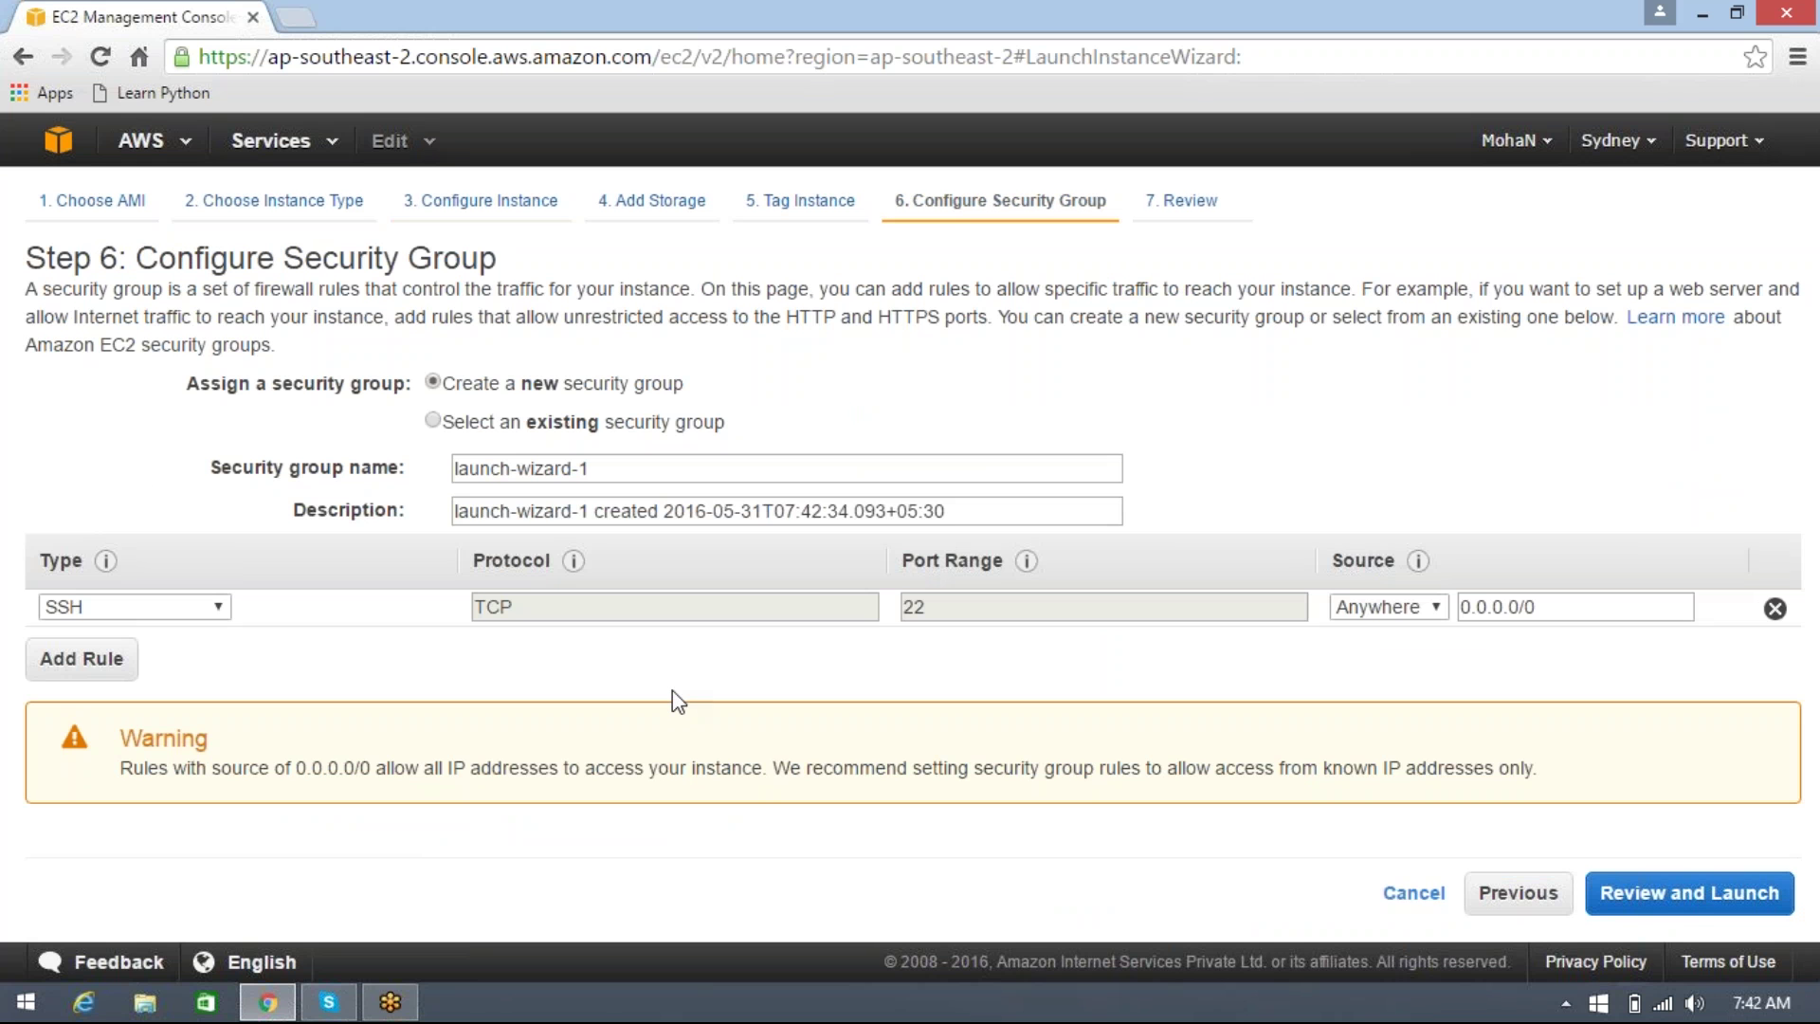
# Step: Assign the existing security group SydnSG to the instance and proceed to the launch review
pyautogui.click(434, 421)
pyautogui.click(582, 573)
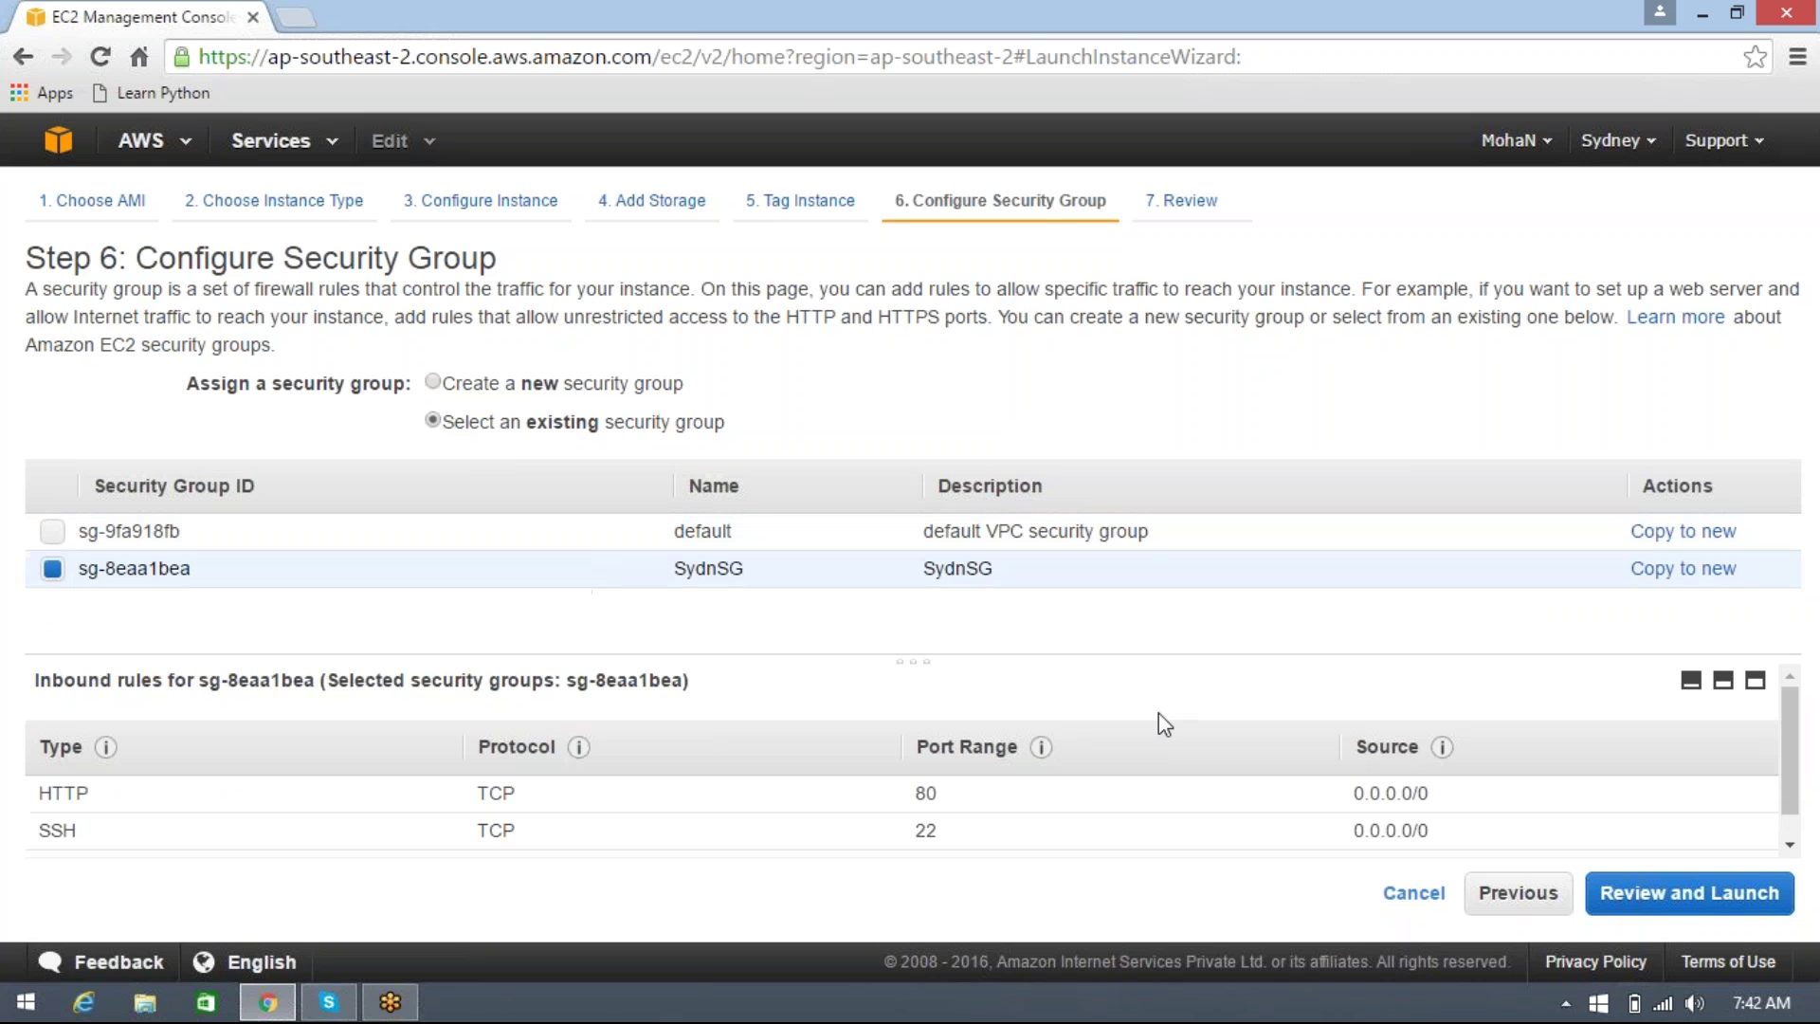
pyautogui.click(1741, 889)
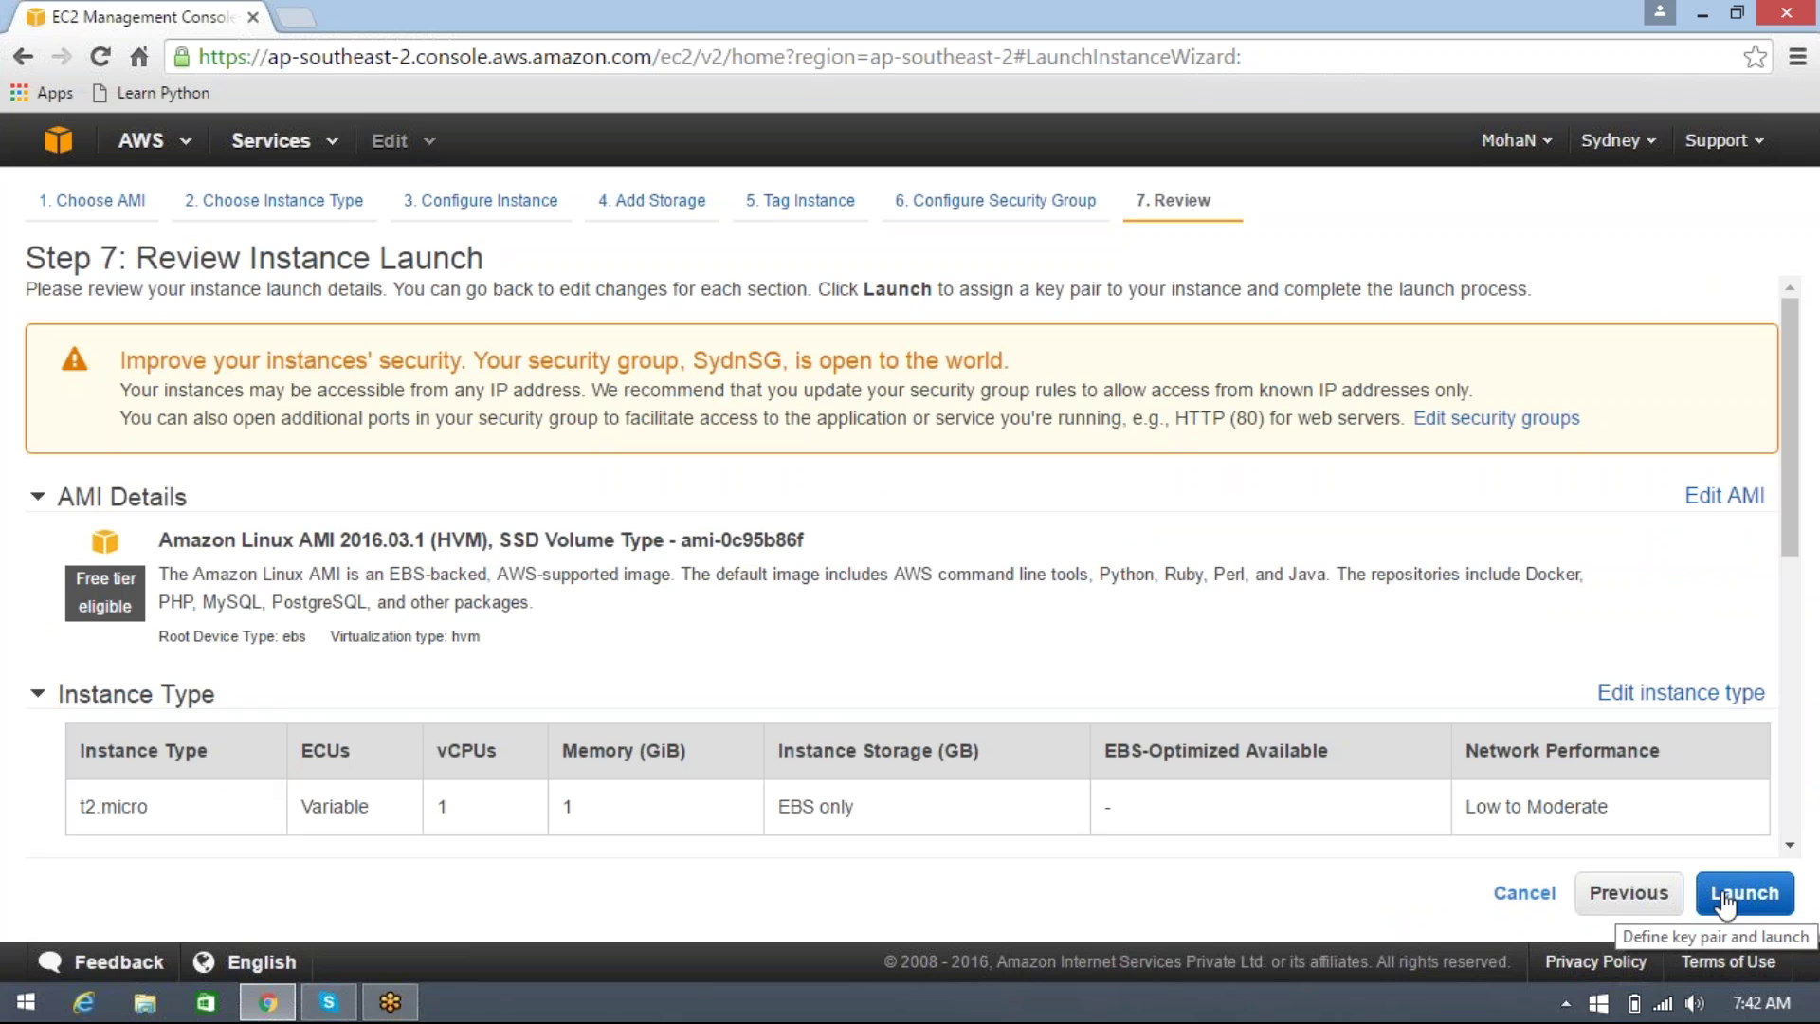
# Step: Launch the instance with the existing key pair SydnKP, acknowledging access to its private key file, and view the instances list
pyautogui.click(1790, 845)
pyautogui.click(1791, 845)
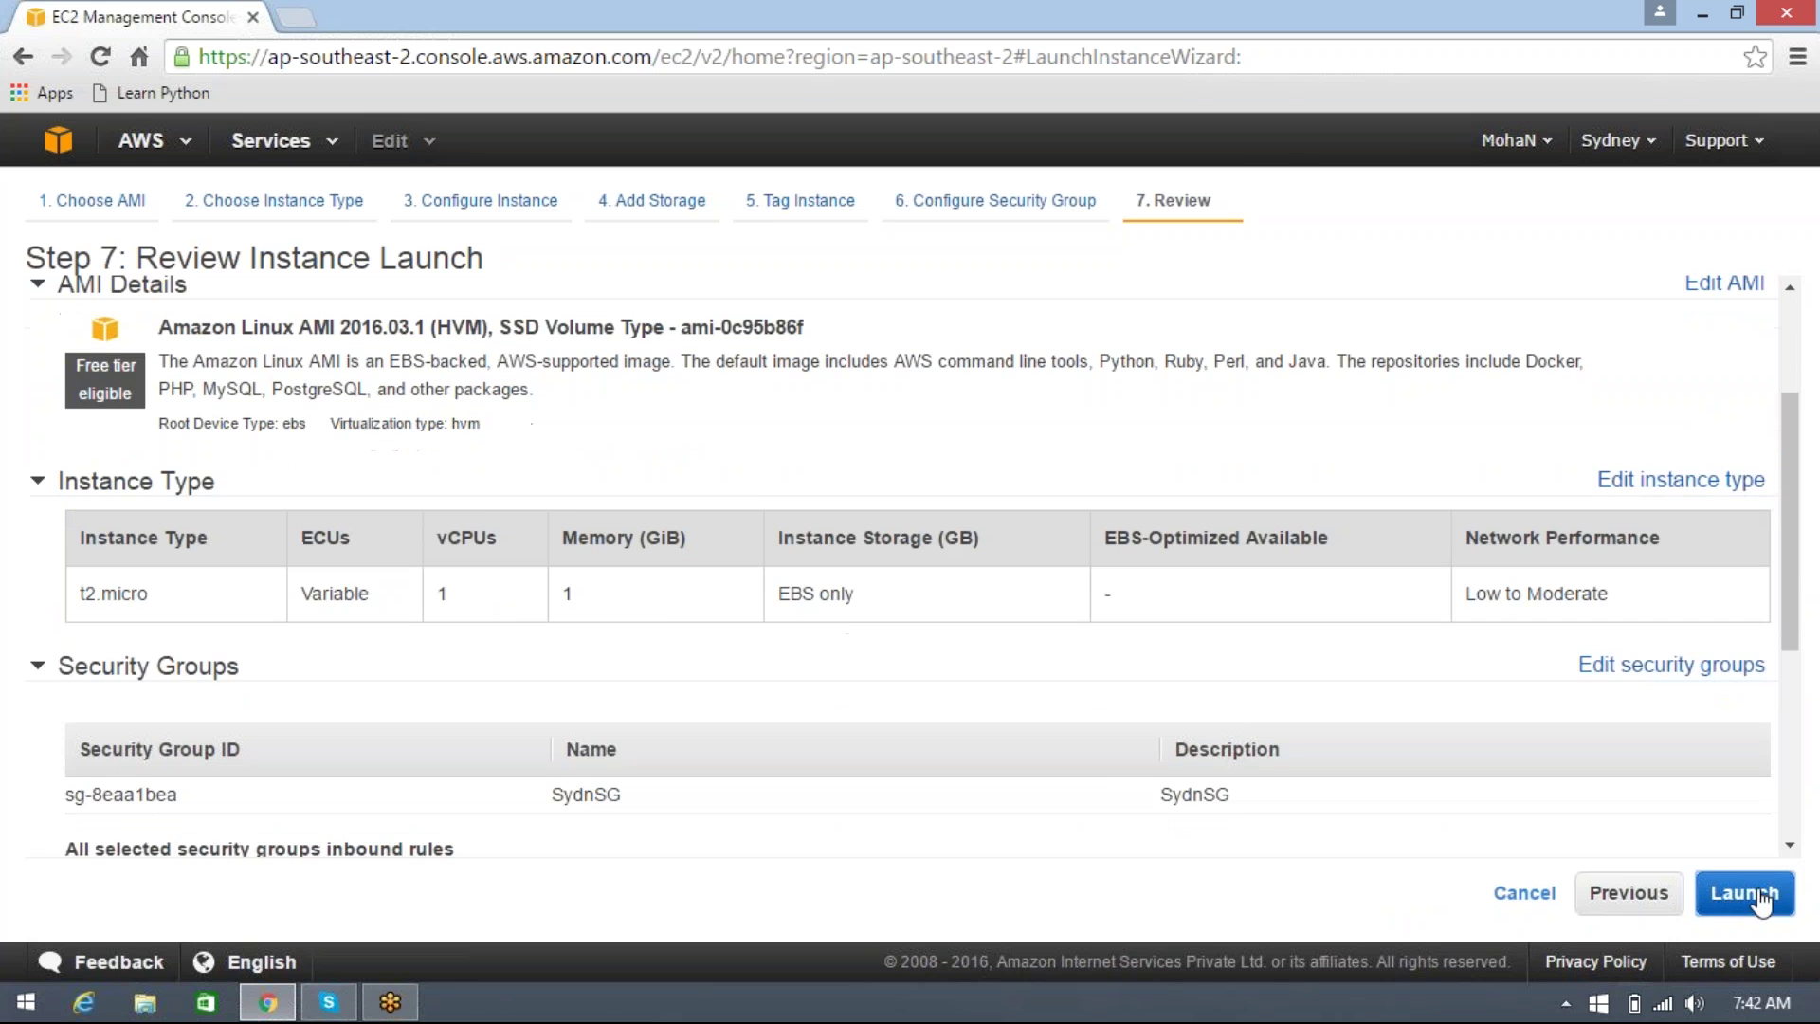
pyautogui.click(1744, 894)
pyautogui.click(883, 715)
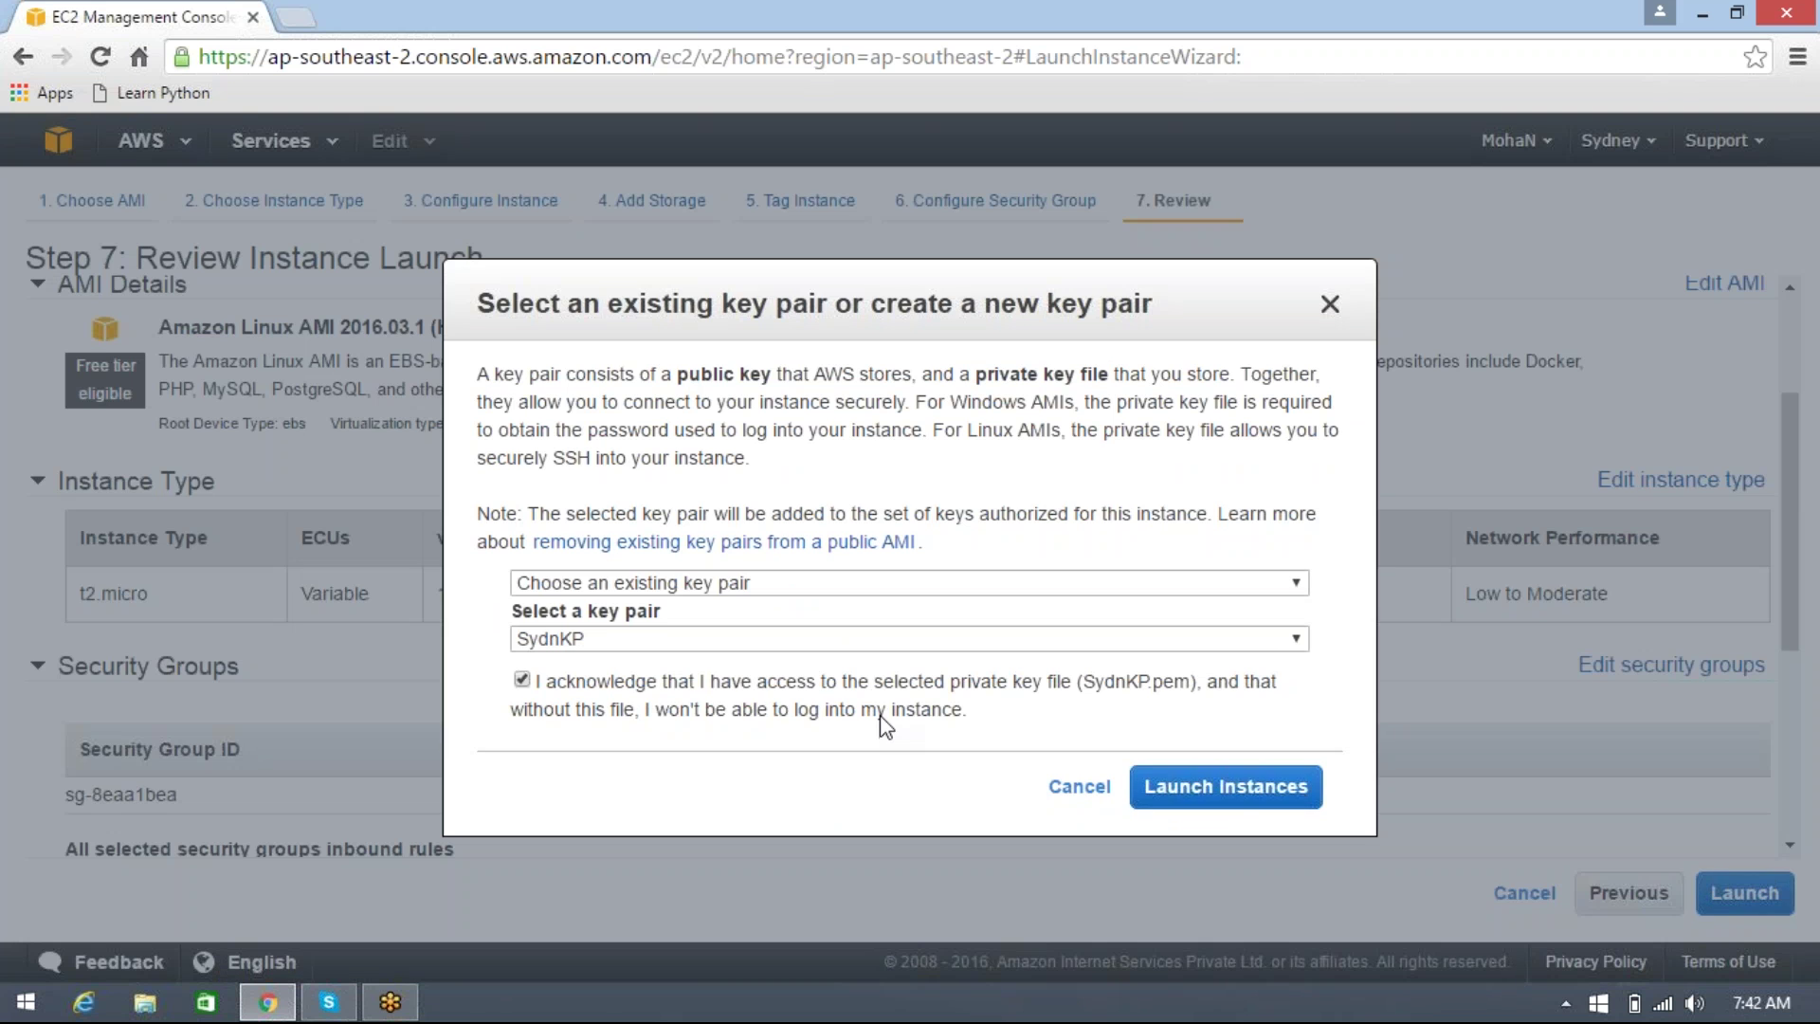
pyautogui.click(1225, 786)
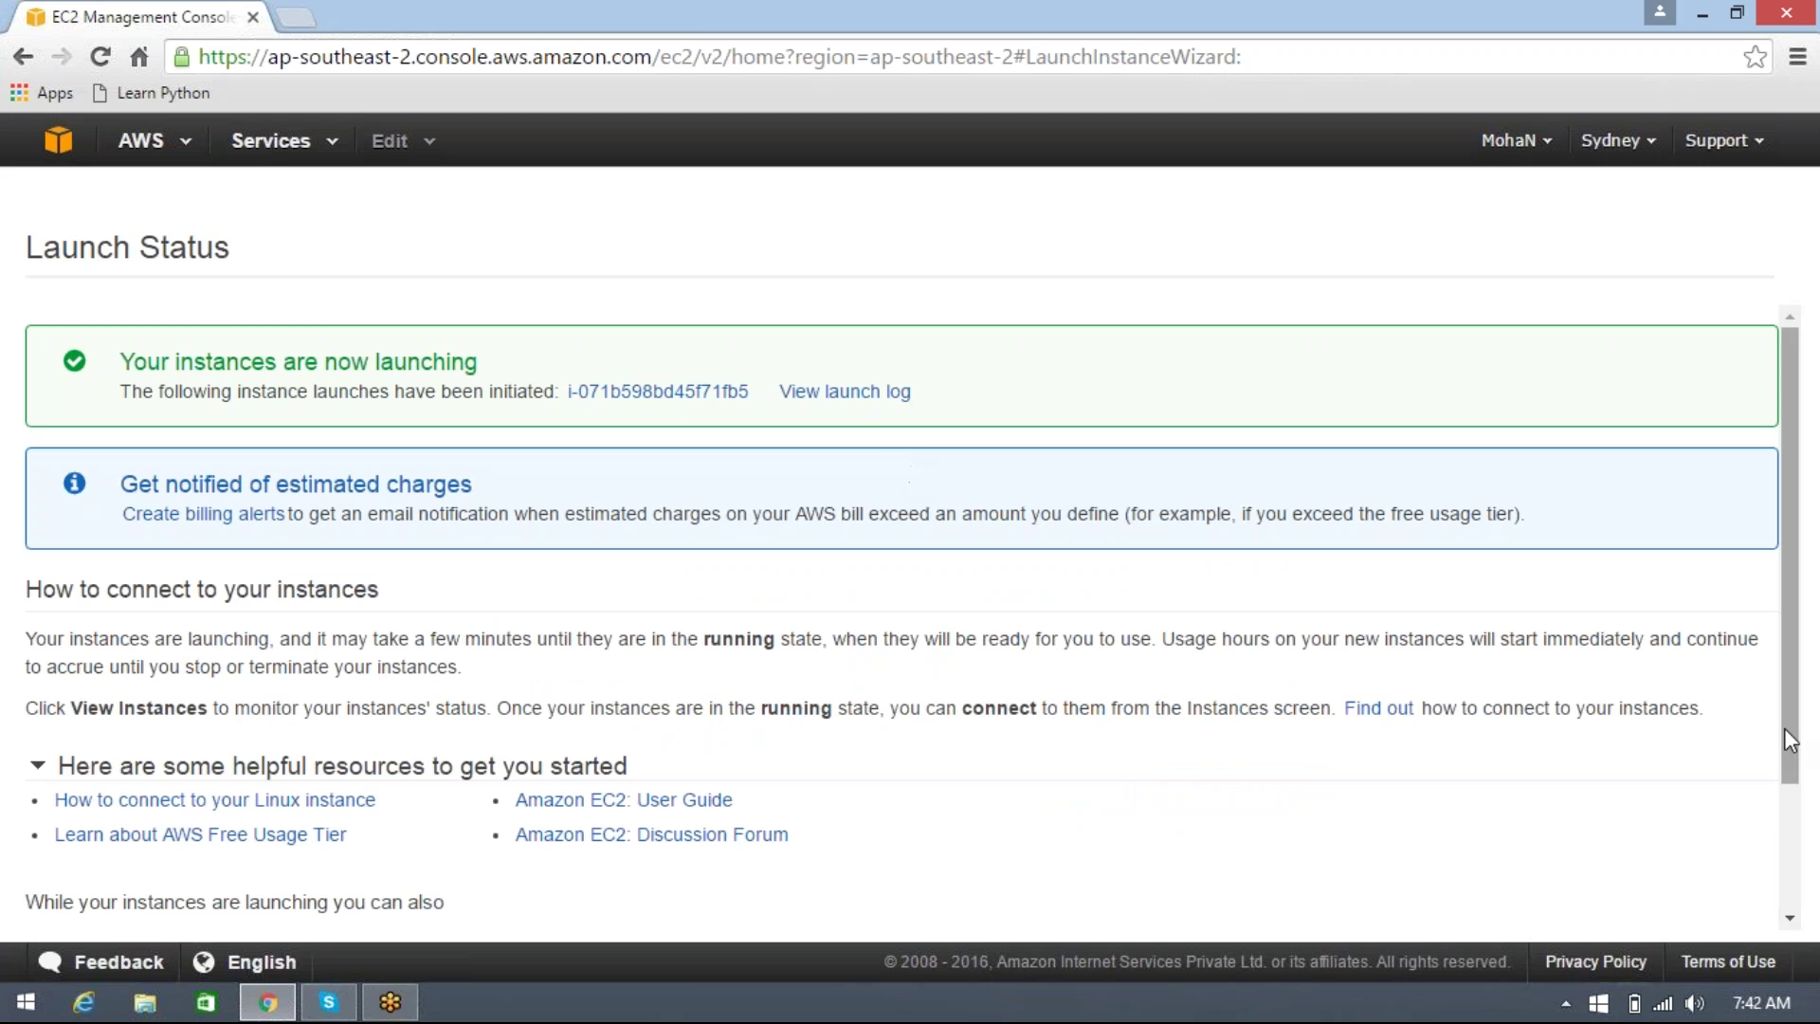
pyautogui.scroll(-3, 1804, 846)
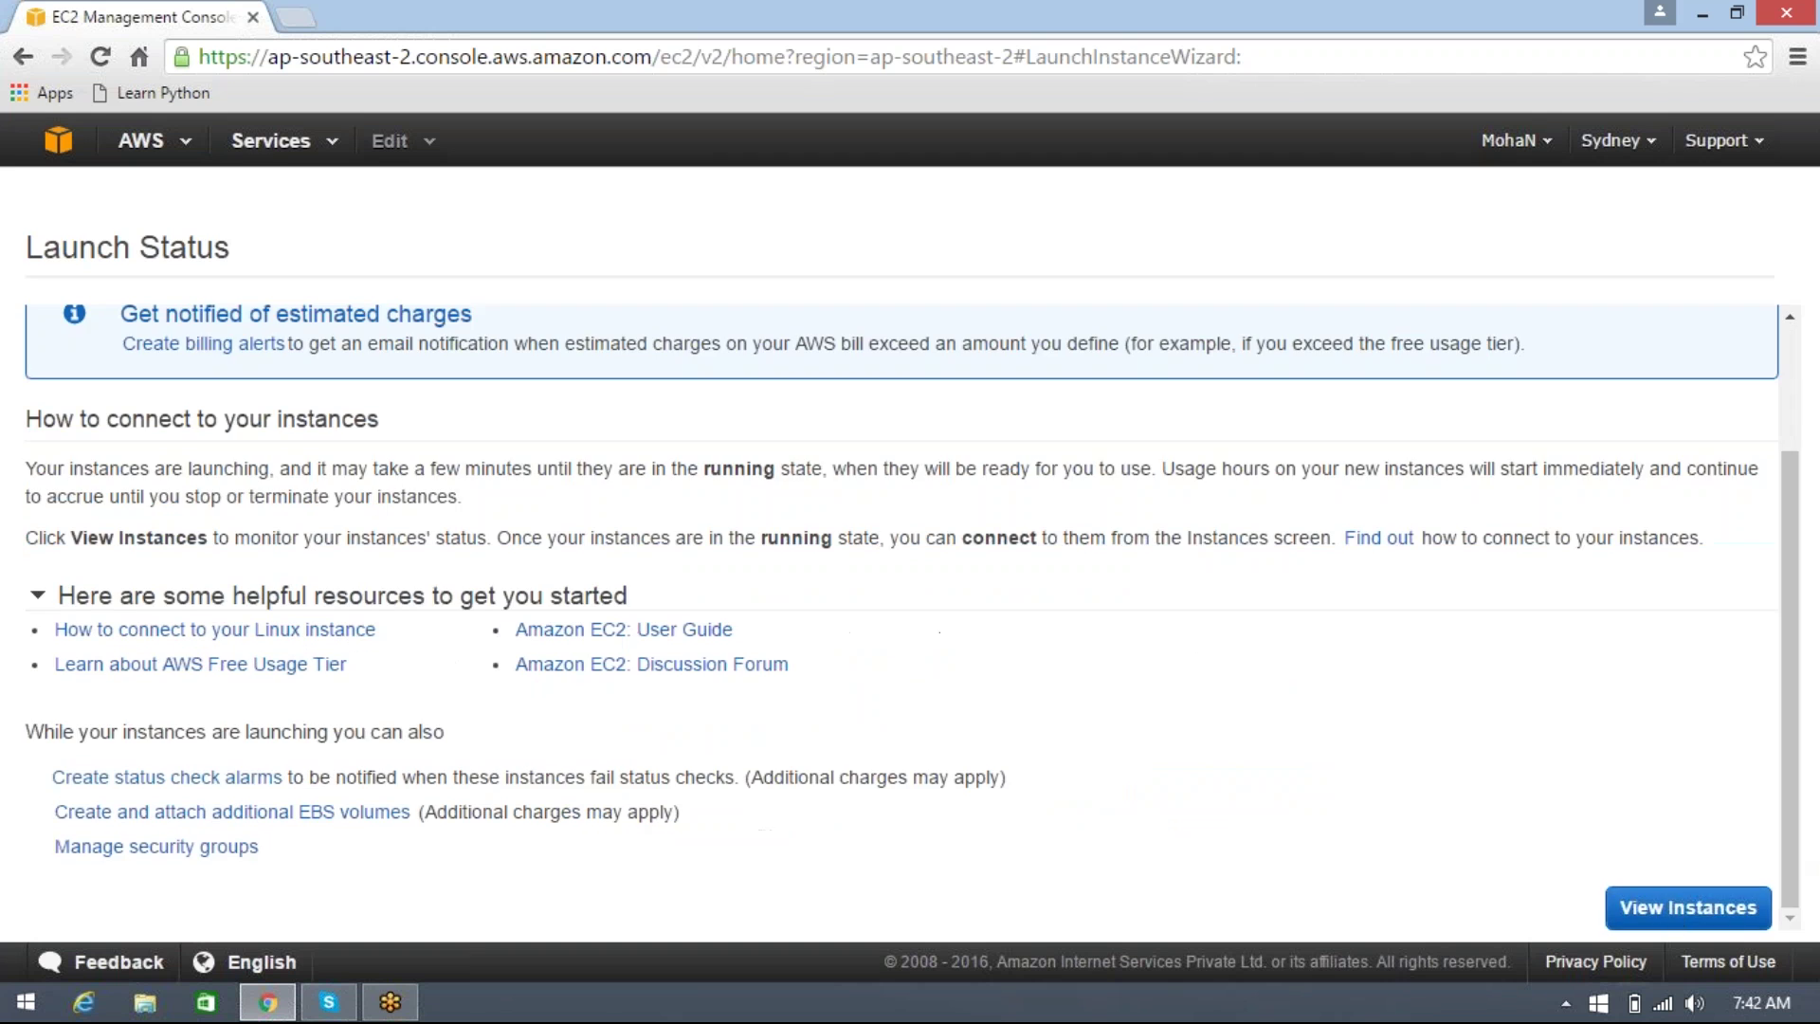
pyautogui.click(1673, 910)
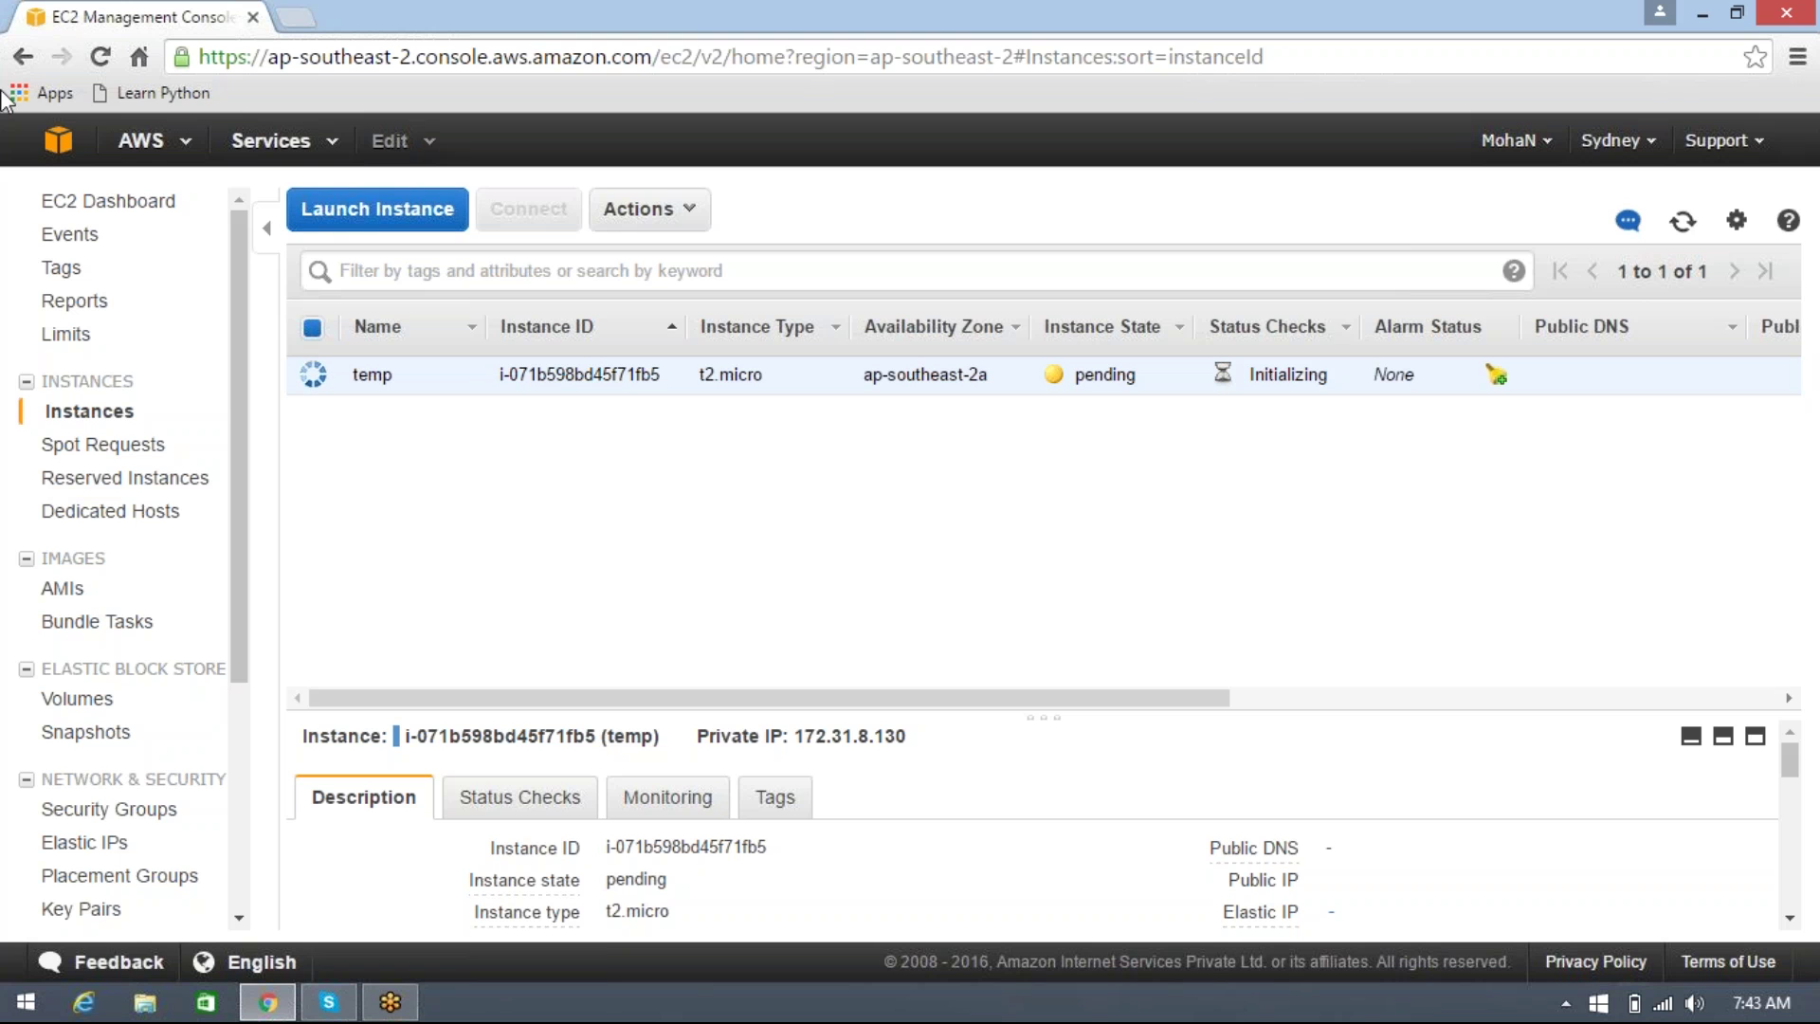
# Step: Open the AWS console home in a new browser tab and Identity & Access Management in another one
pyautogui.rightClick(58, 147)
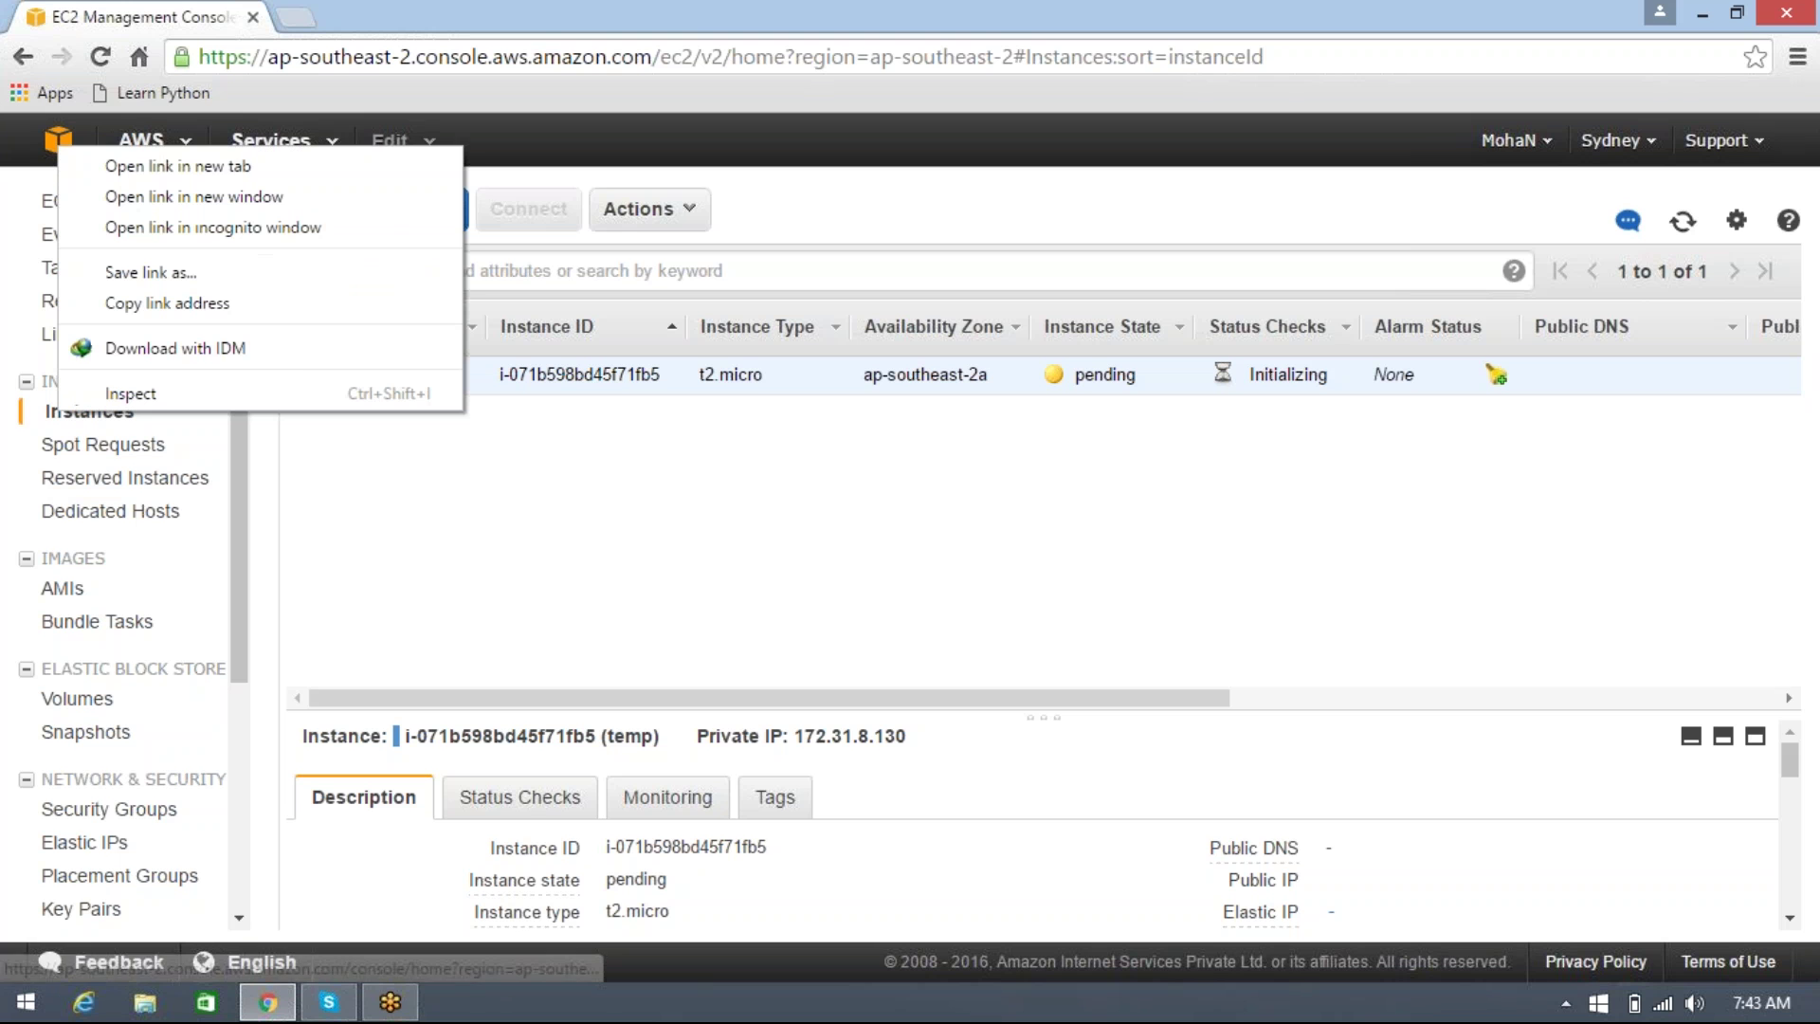
pyautogui.click(80, 167)
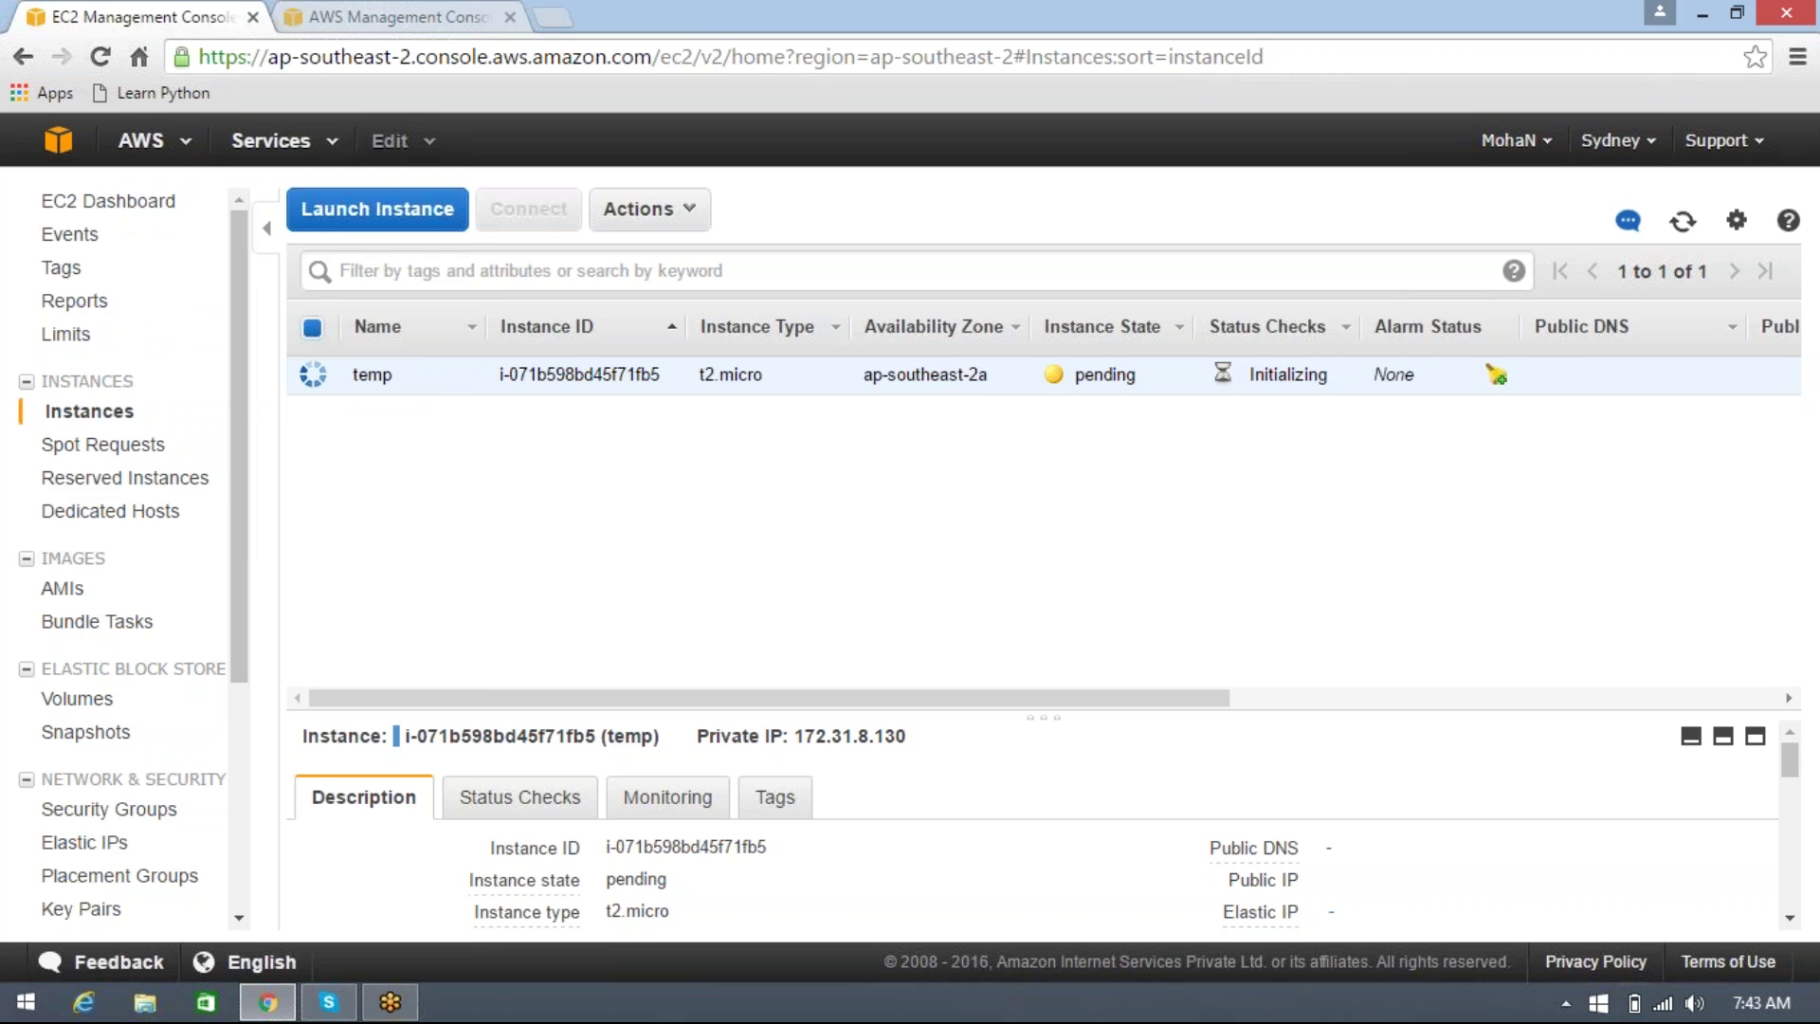
pyautogui.click(351, 26)
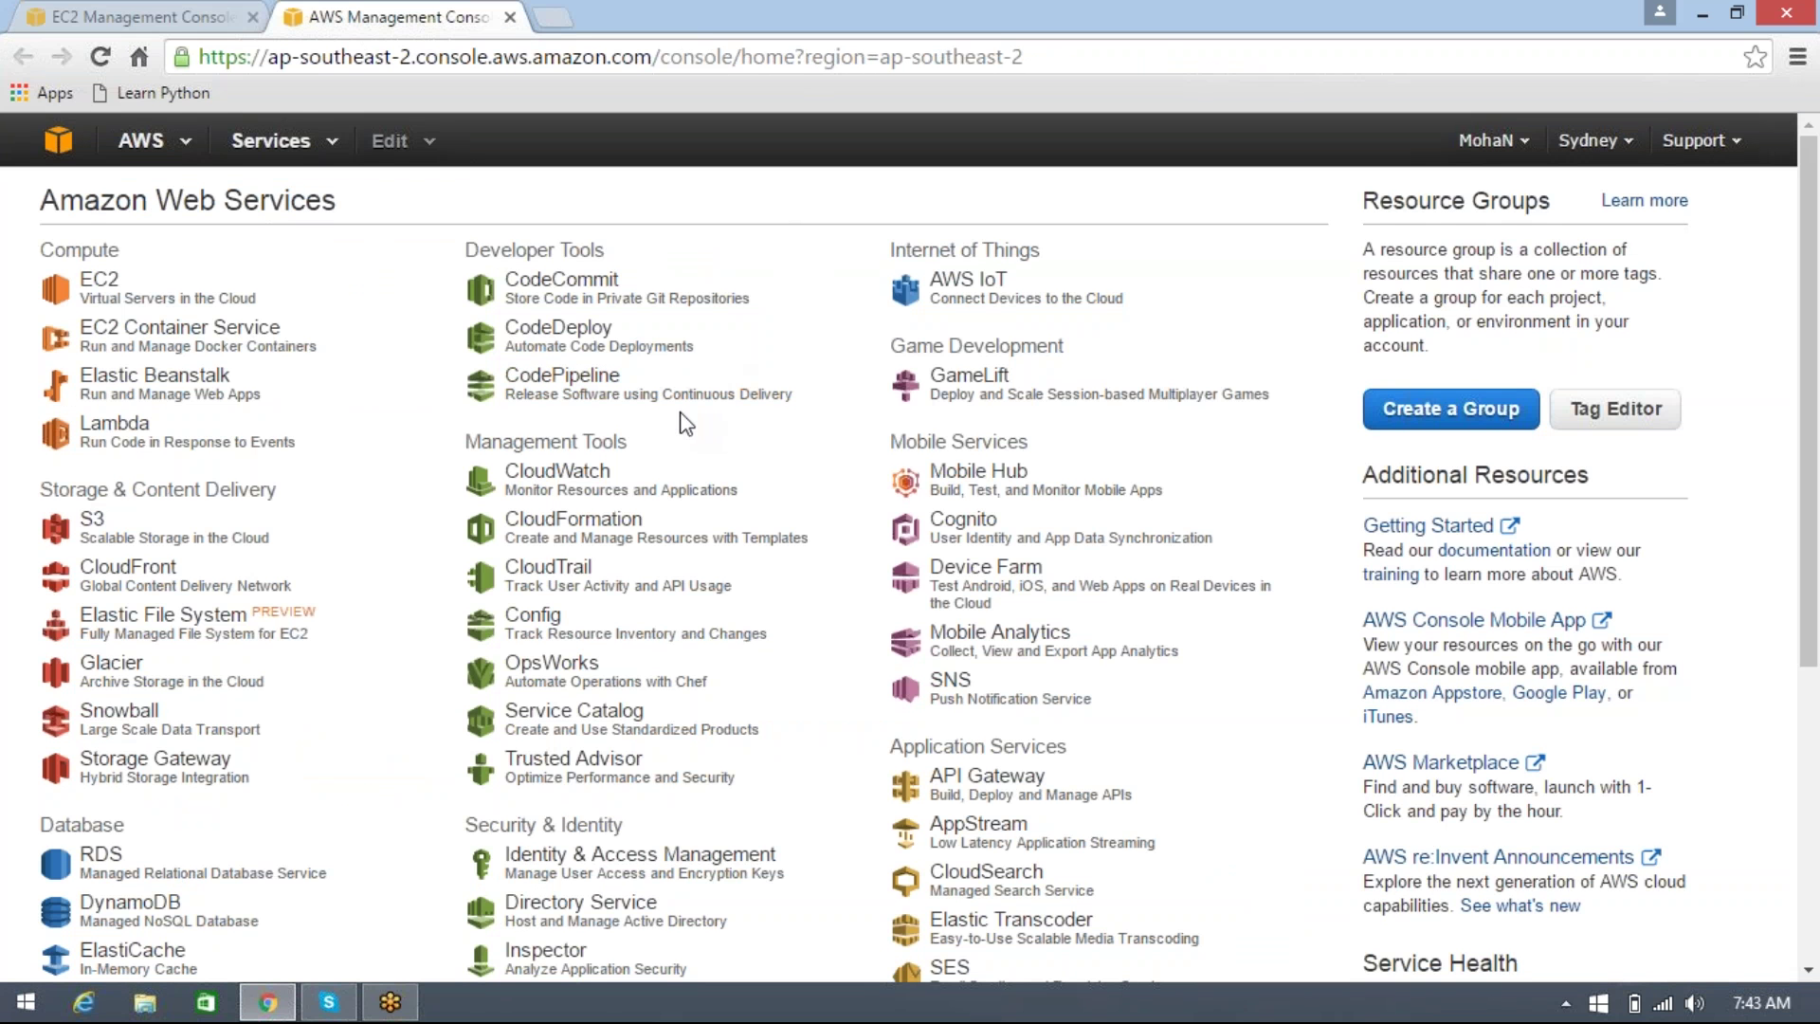
pyautogui.rightClick(555, 877)
pyautogui.click(690, 617)
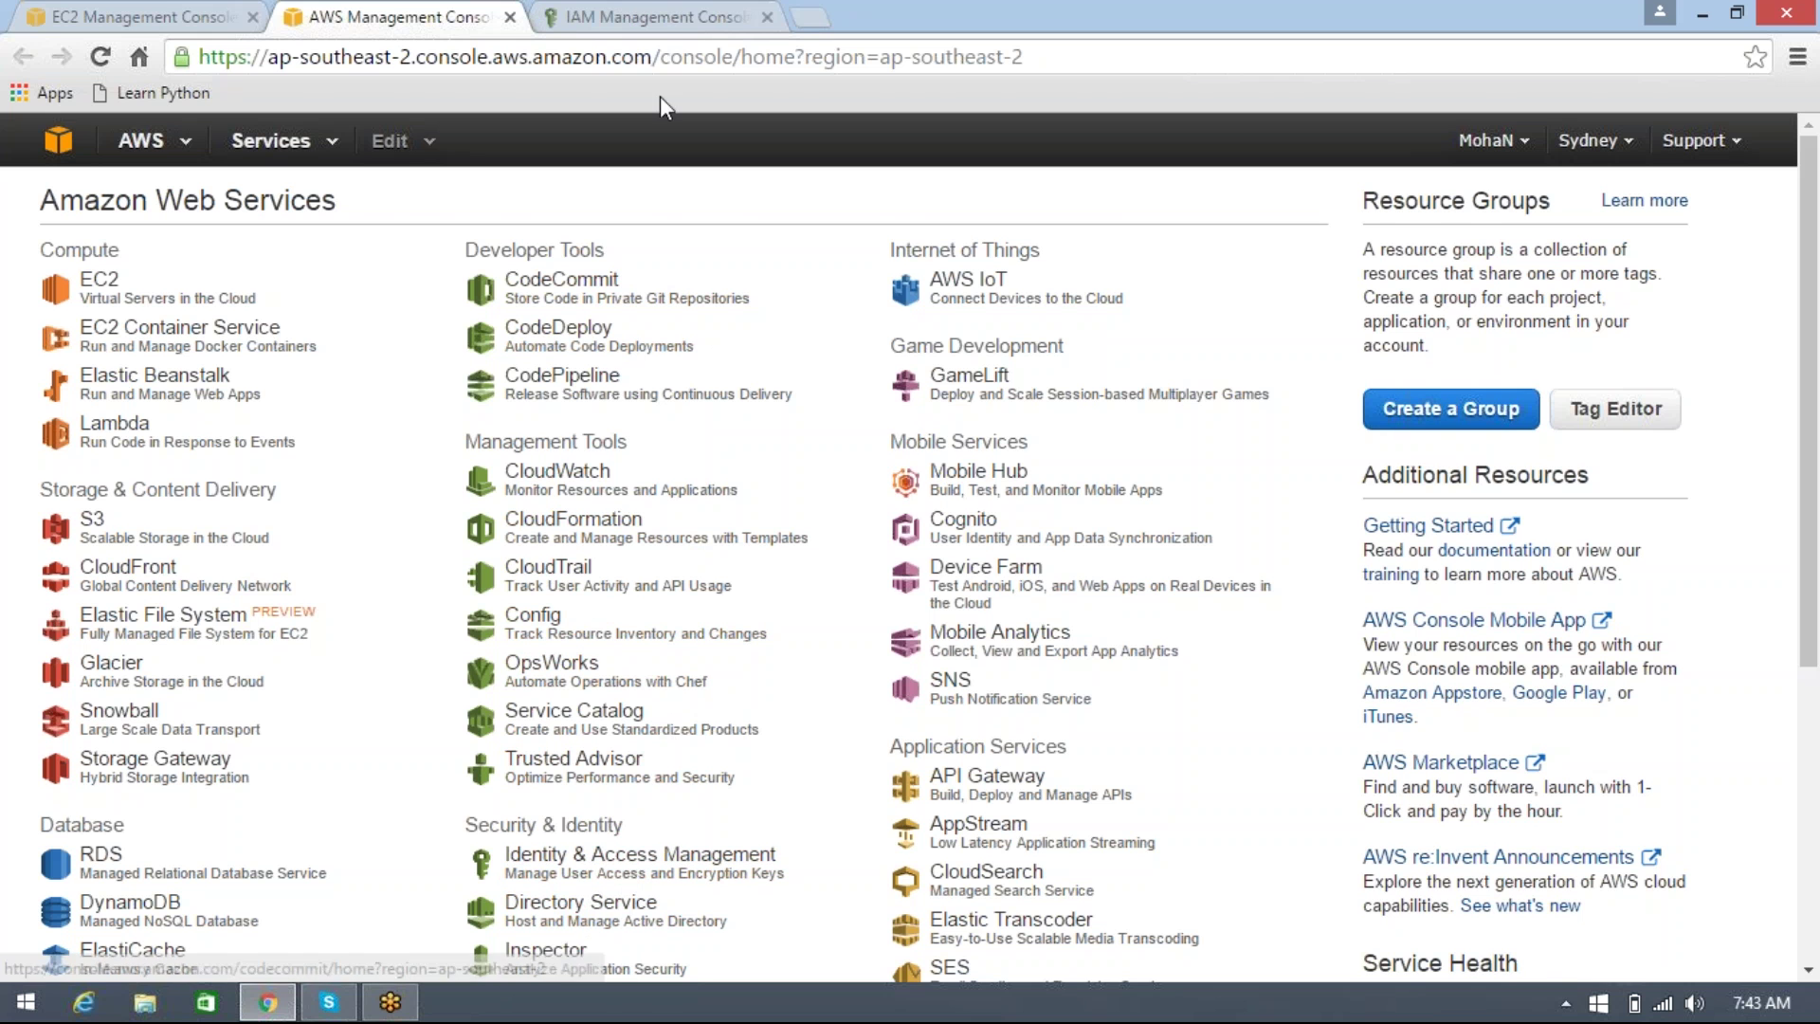
pyautogui.click(659, 19)
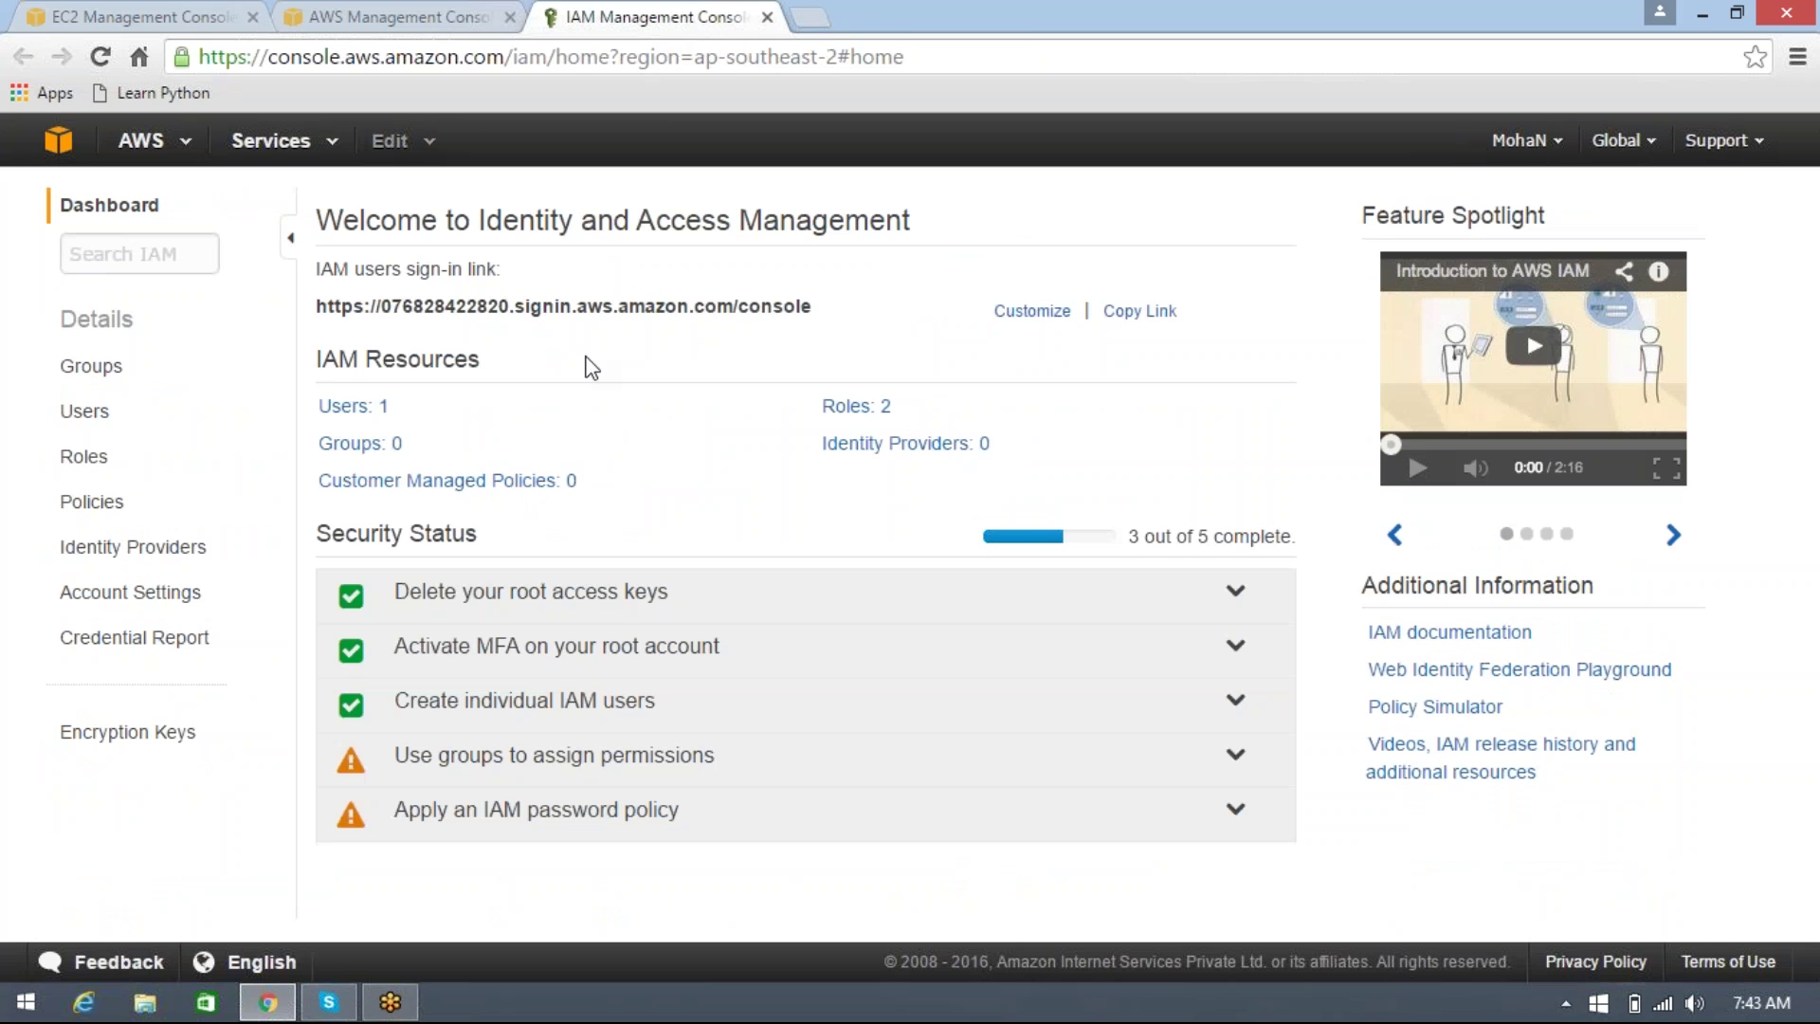
# Step: Examine the IAM role S3fullaccess and the policy document of its attached AmazonS3FullAccess policy
pyautogui.click(83, 457)
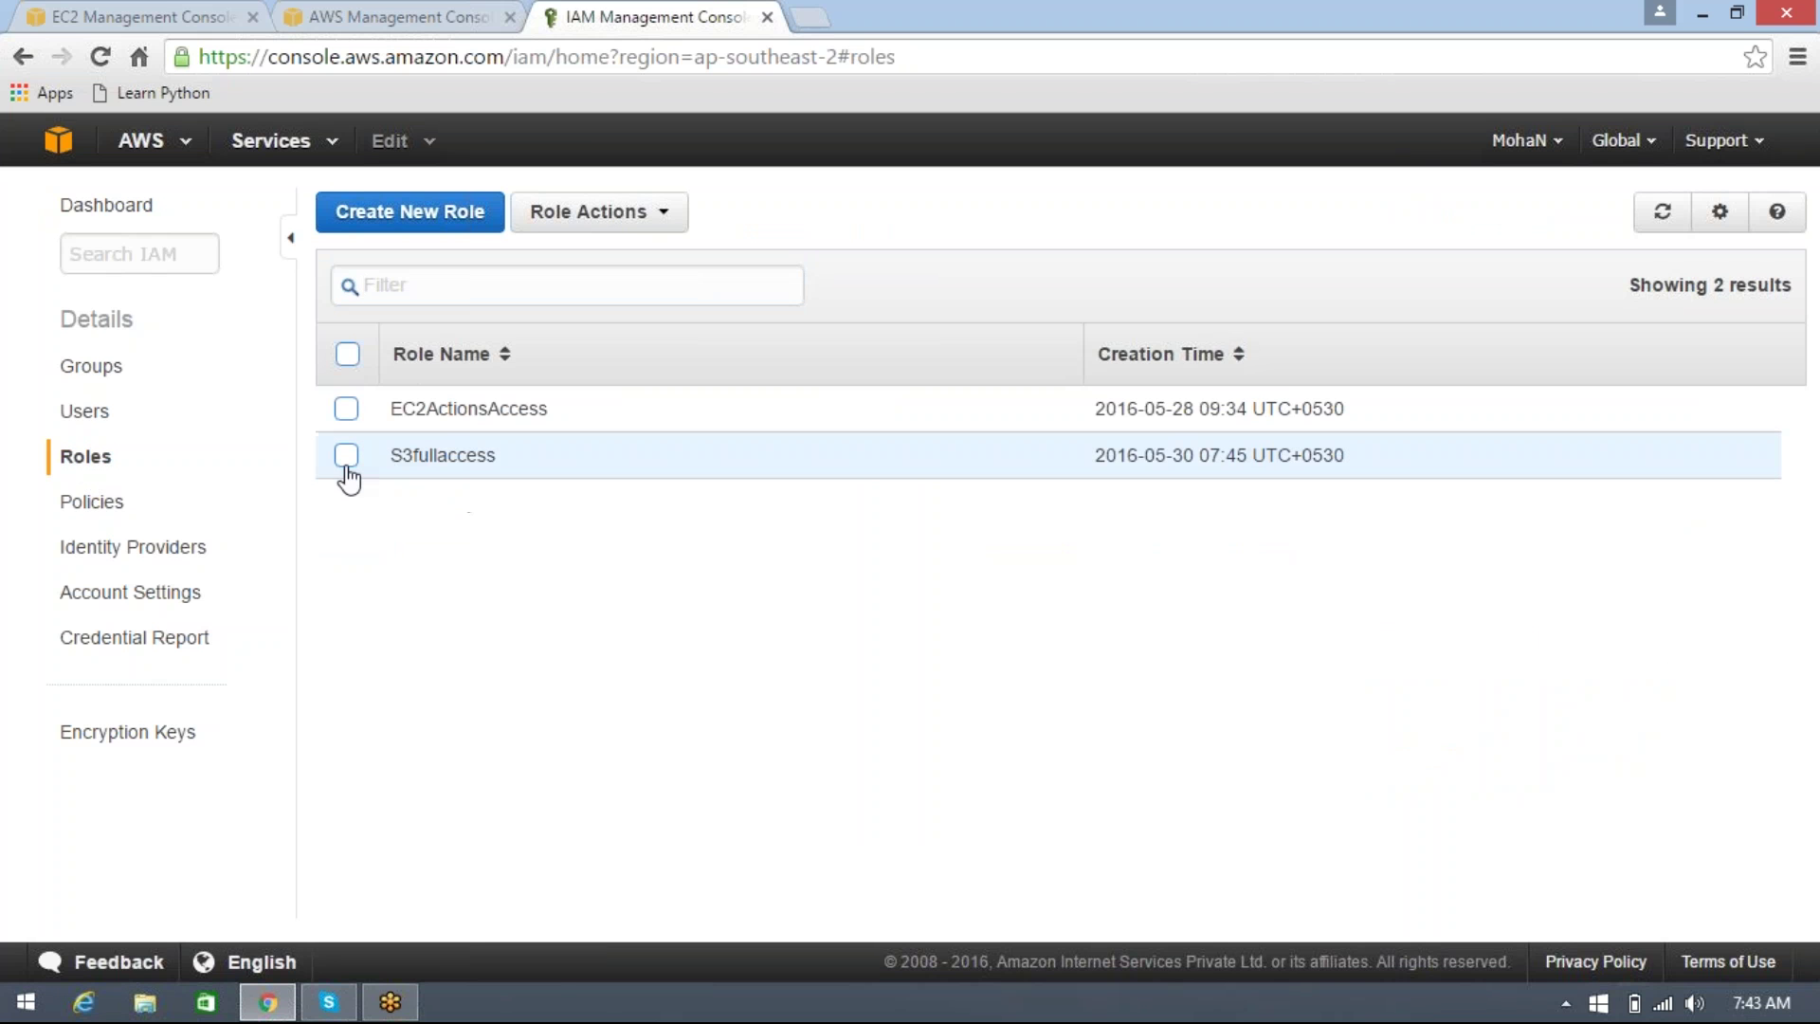
pyautogui.click(398, 465)
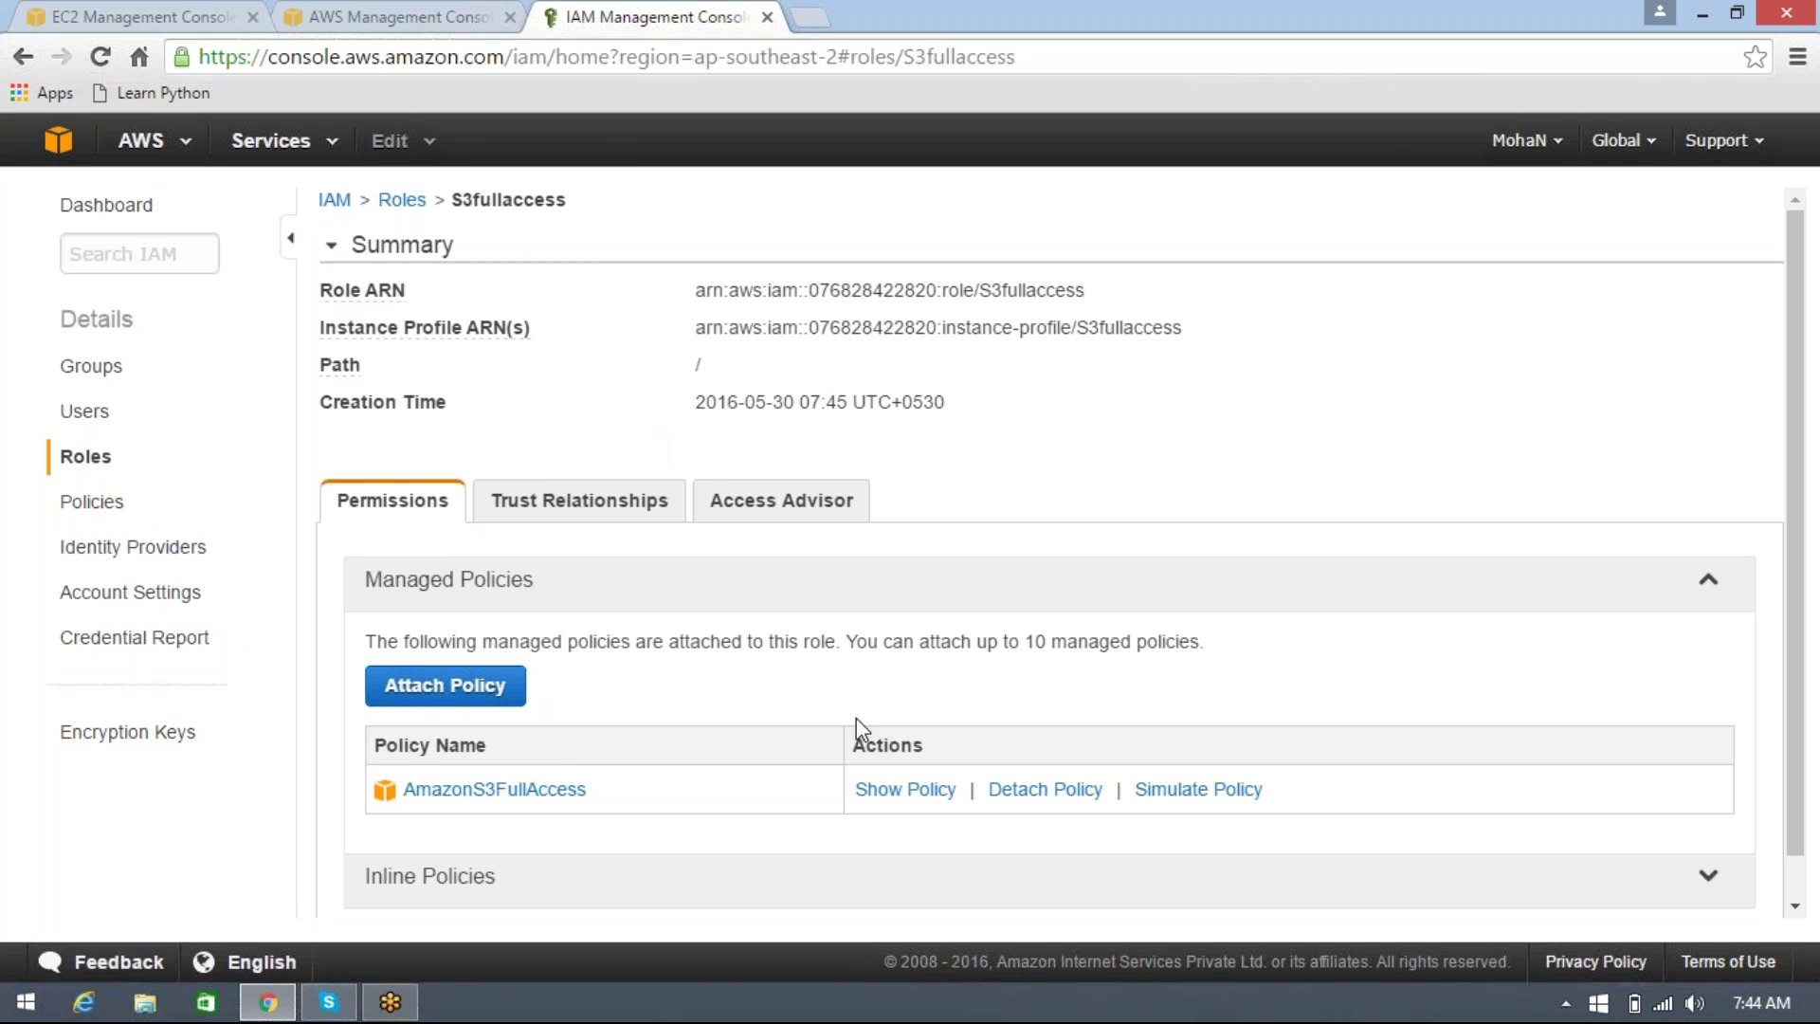
pyautogui.click(905, 789)
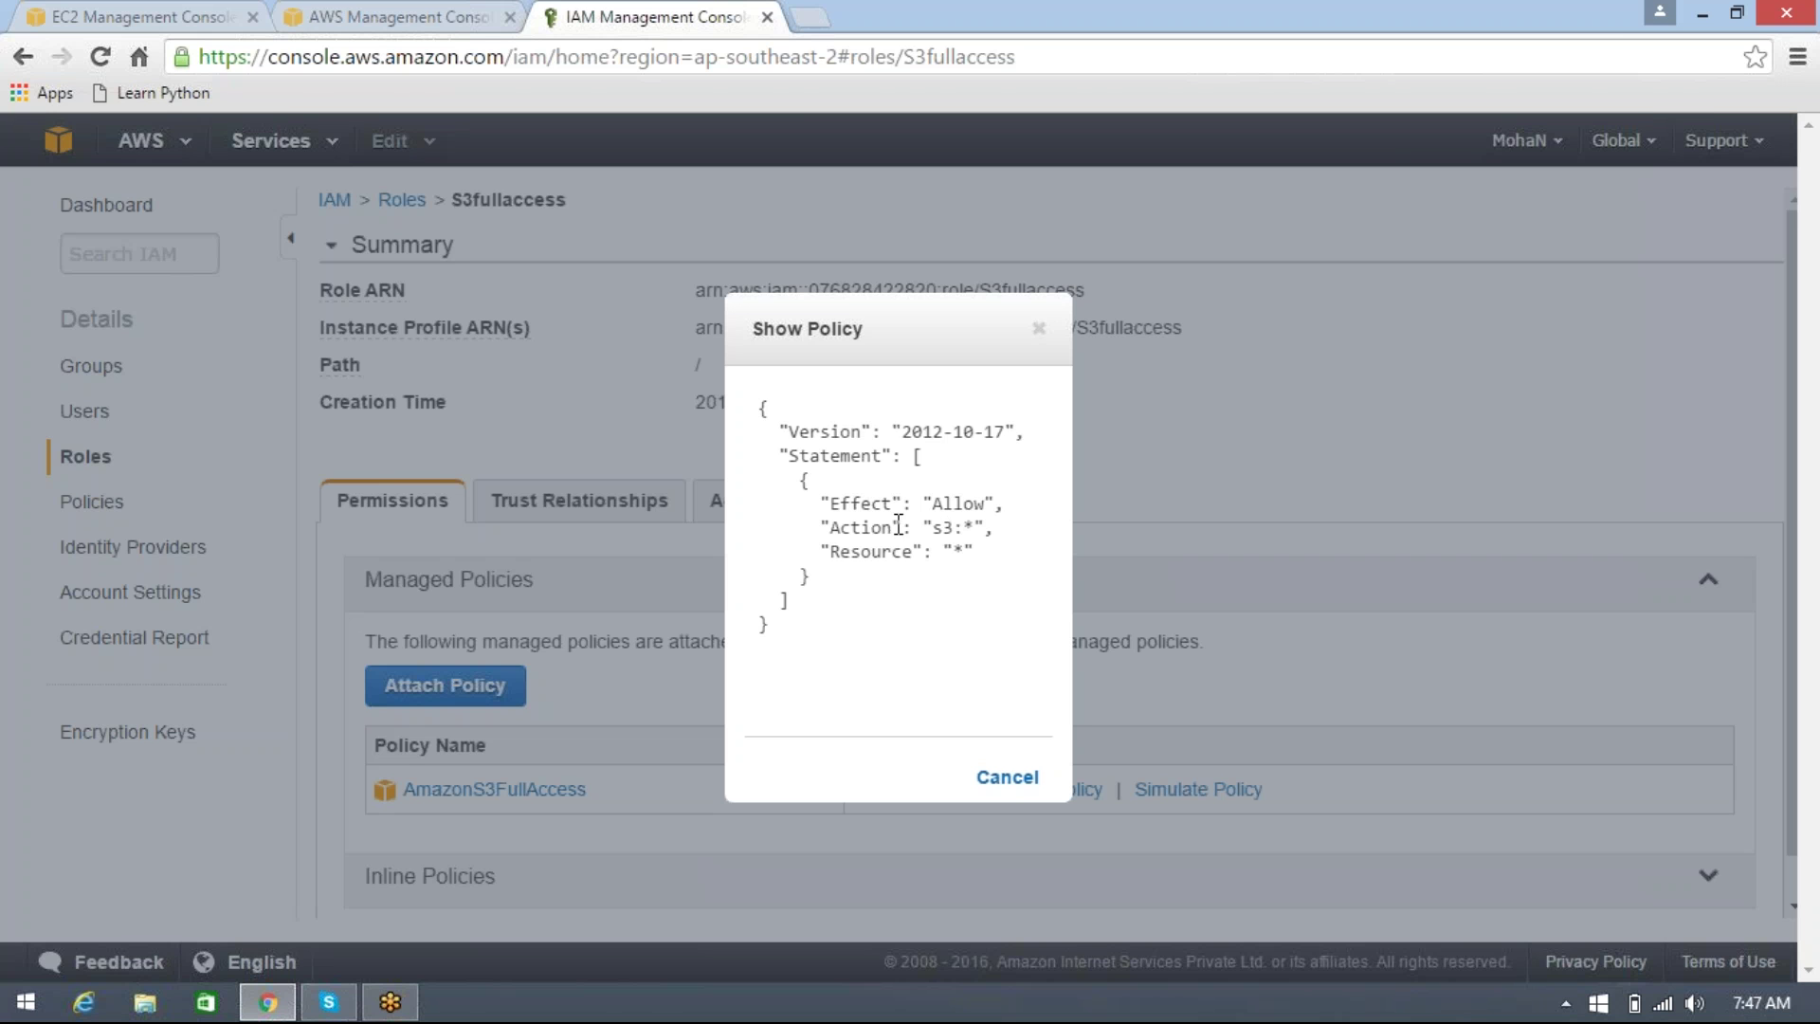
pyautogui.doubleClick(967, 527)
pyautogui.click(1011, 783)
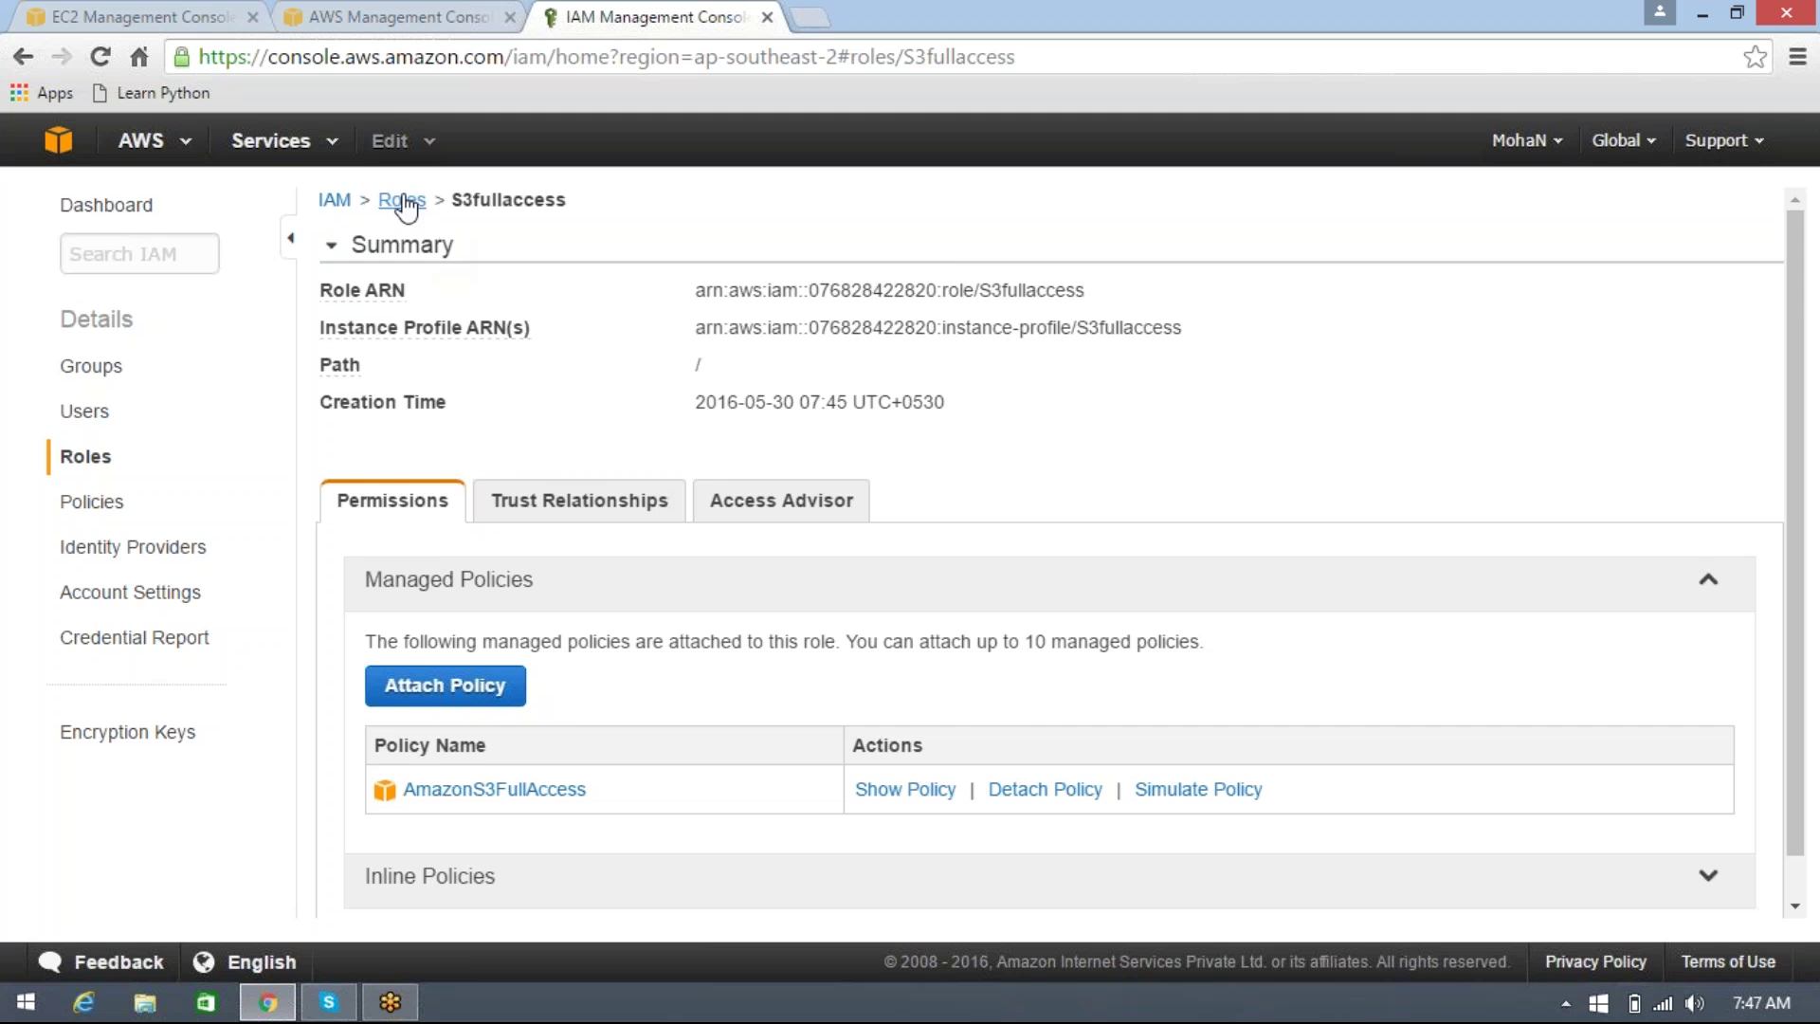
# Step: Create an S3 bucket named mywebdata145 in the Sydney region
pyautogui.click(396, 17)
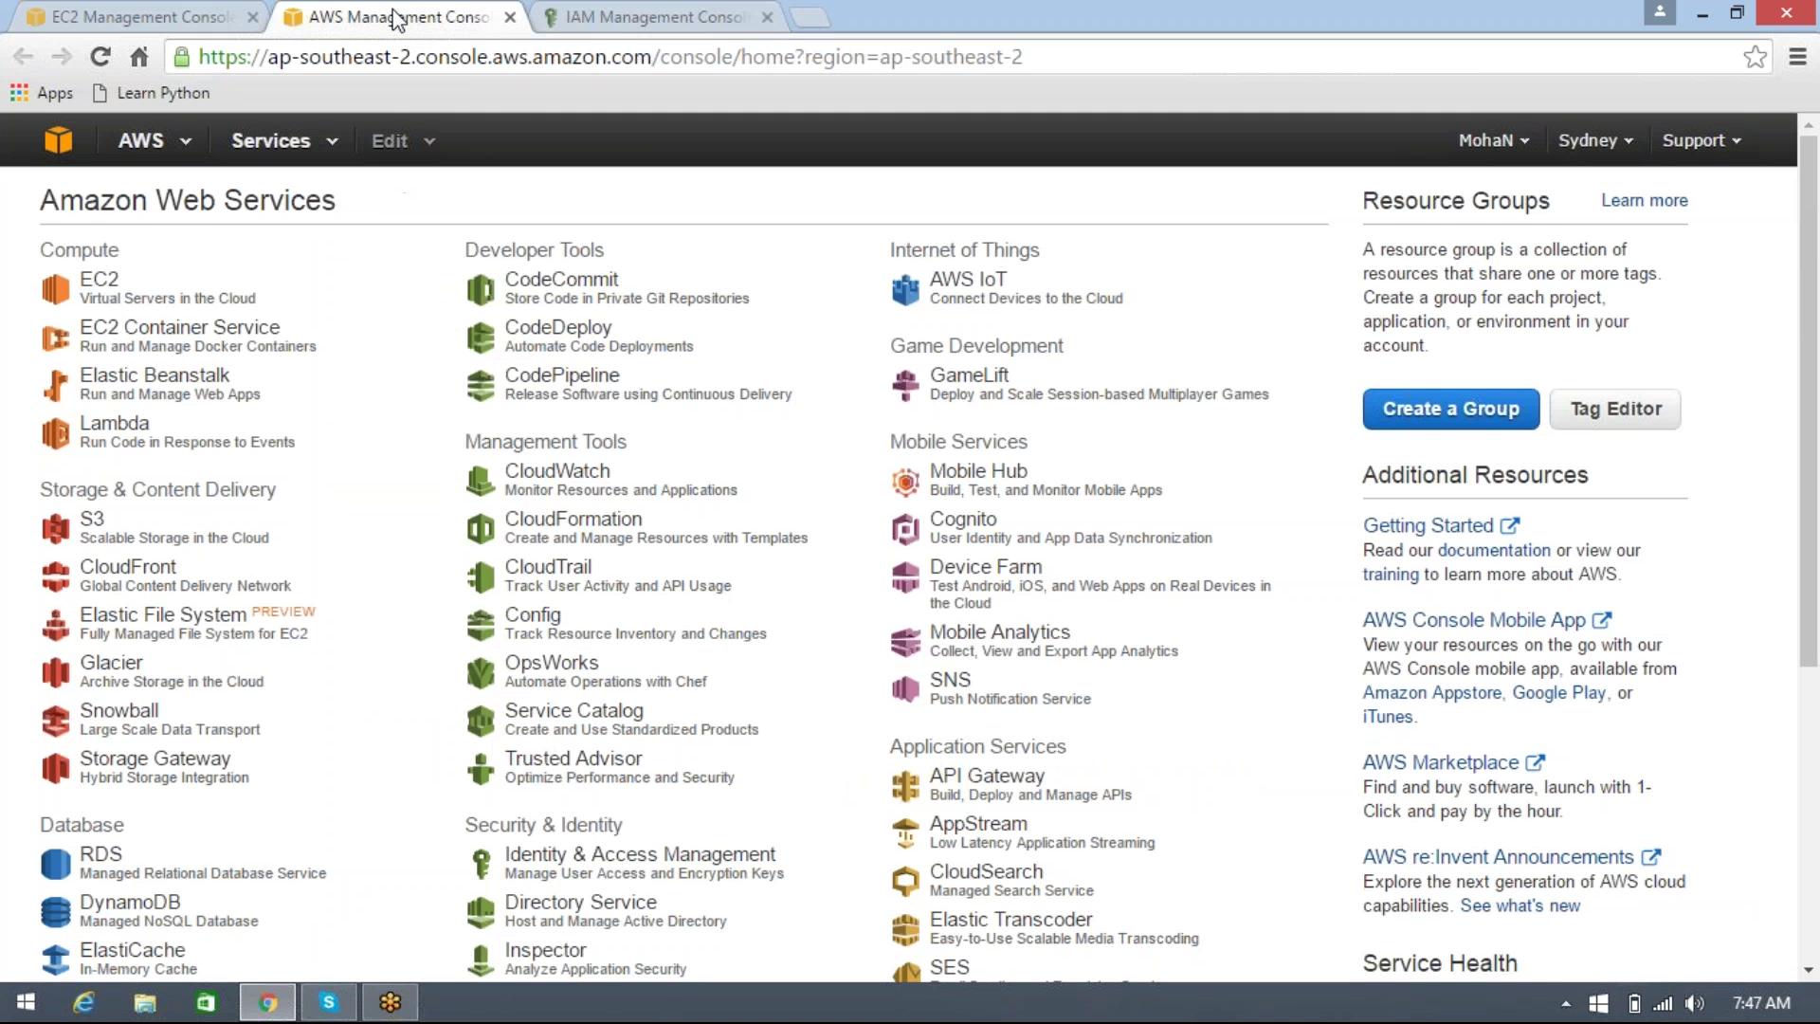
pyautogui.click(152, 534)
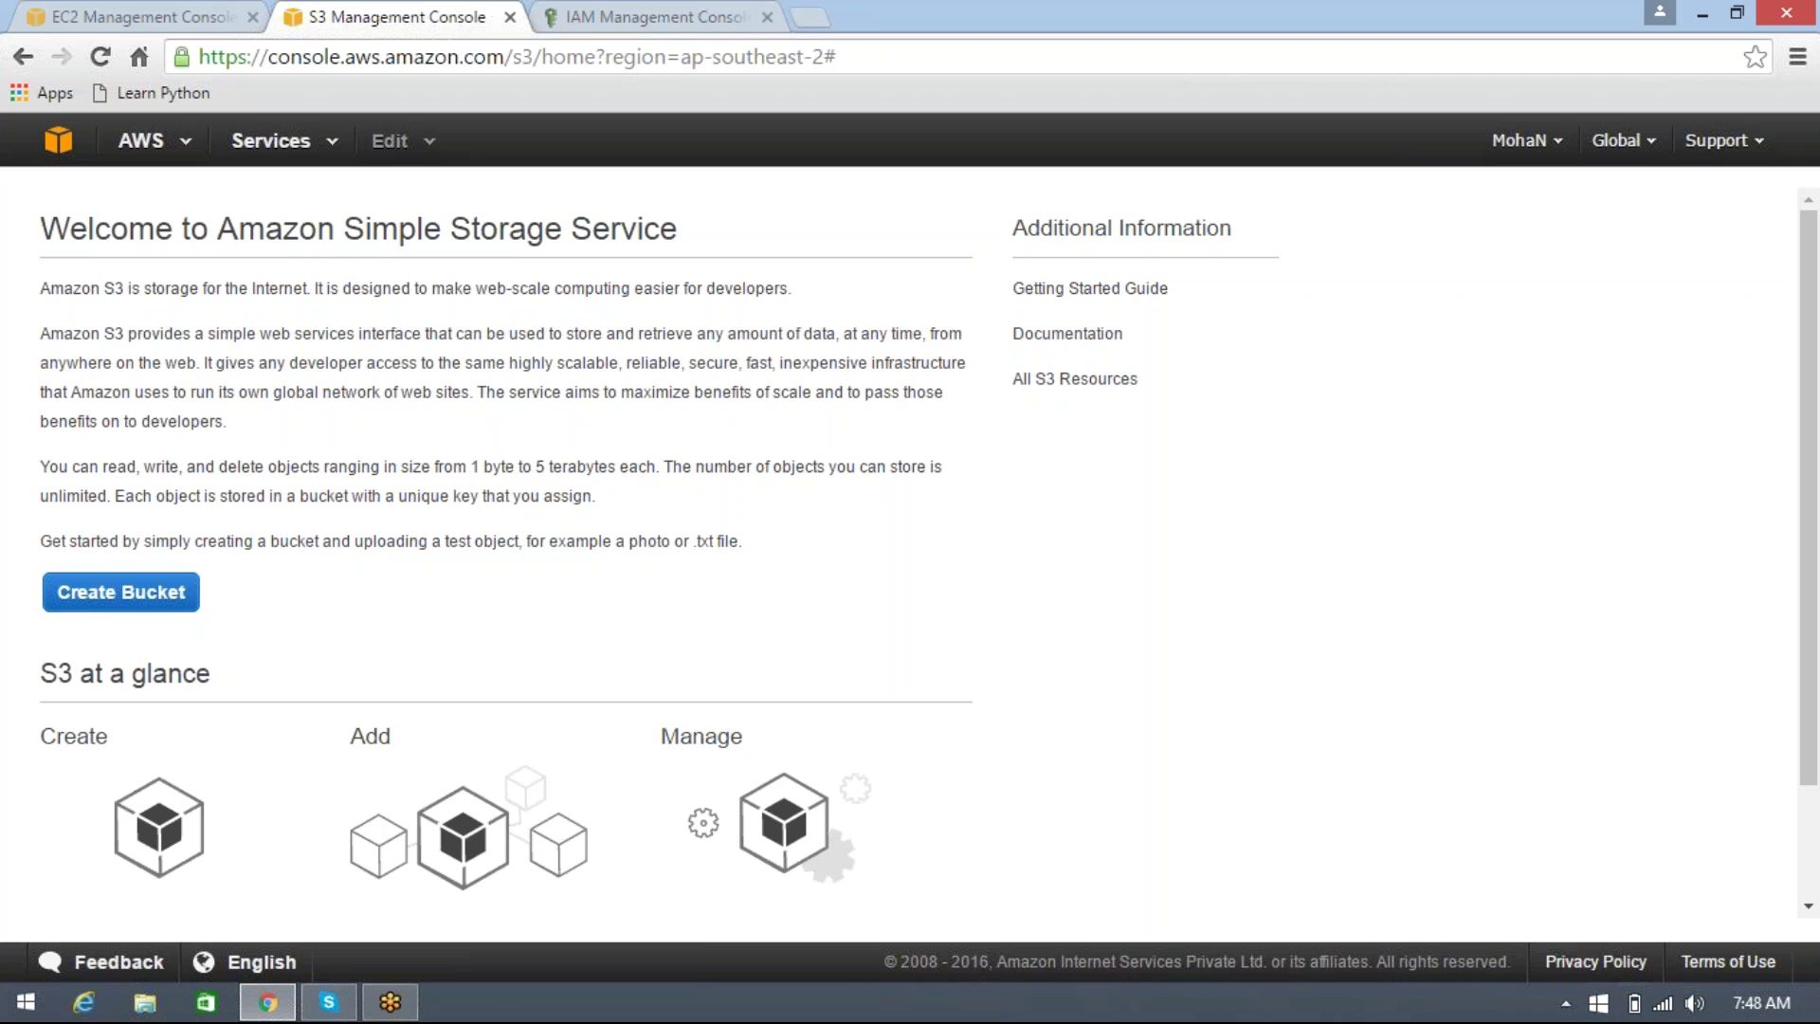
pyautogui.click(118, 597)
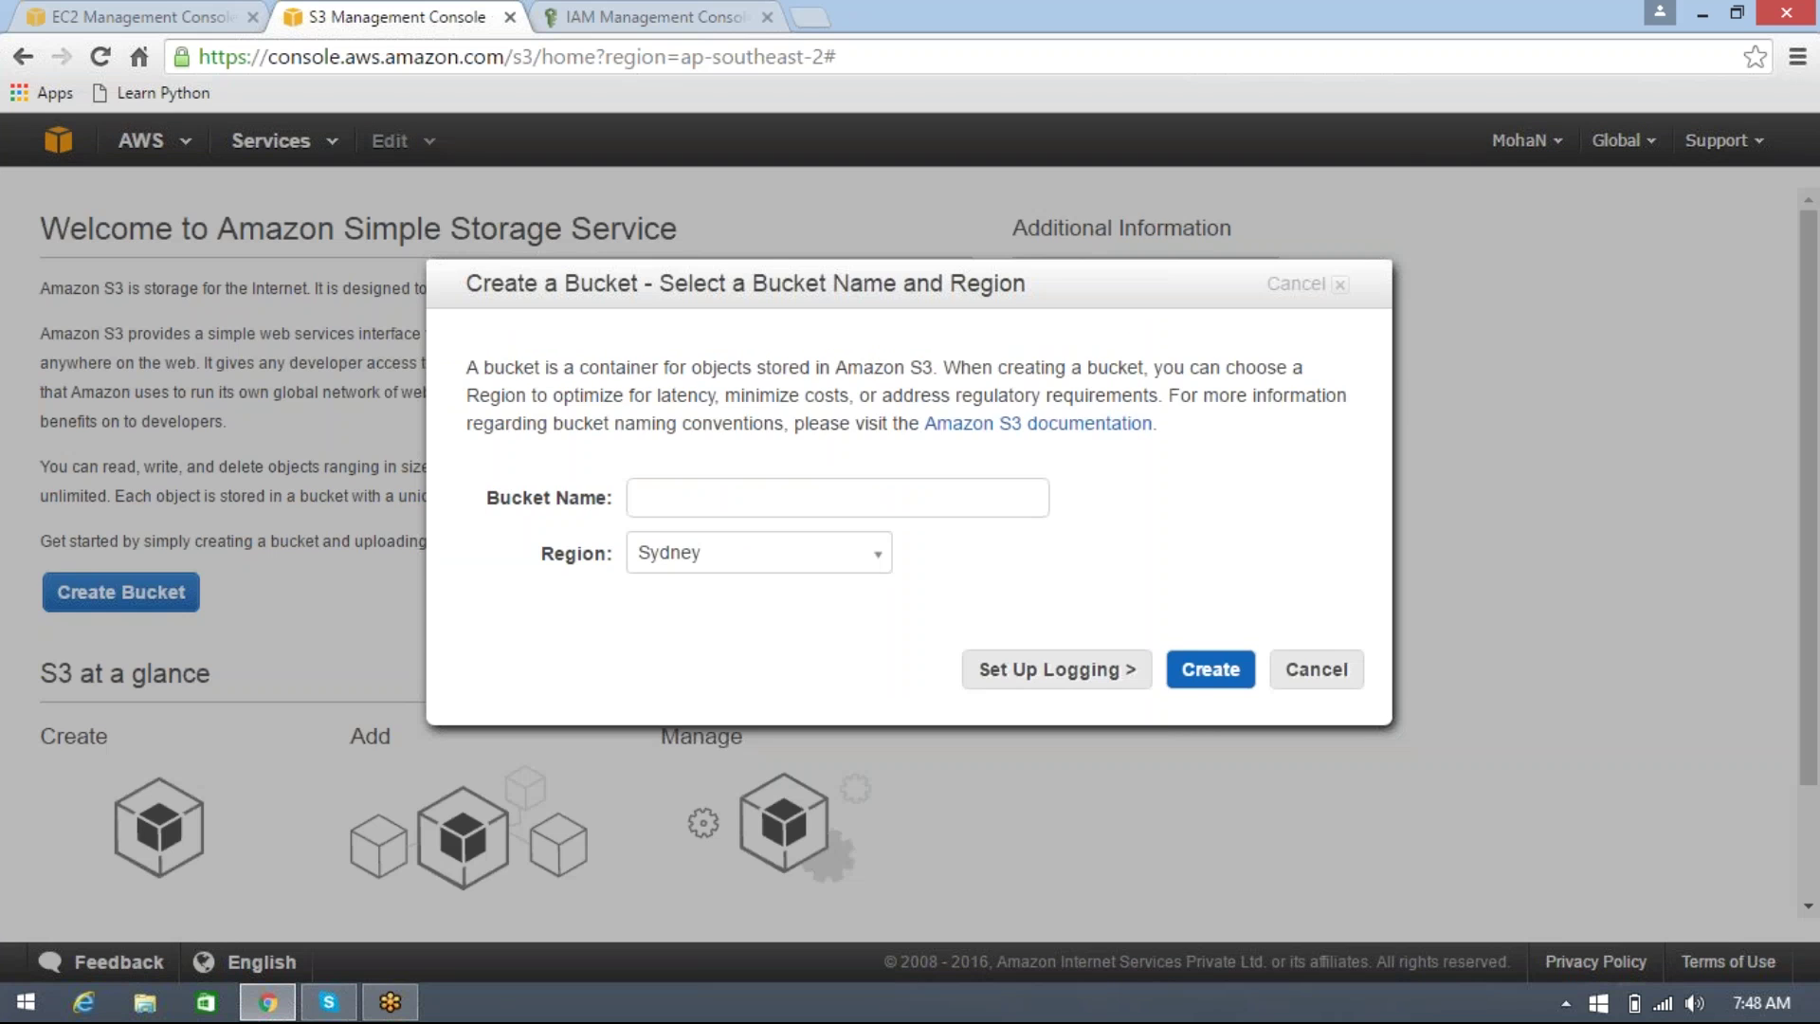
pyautogui.click(659, 508)
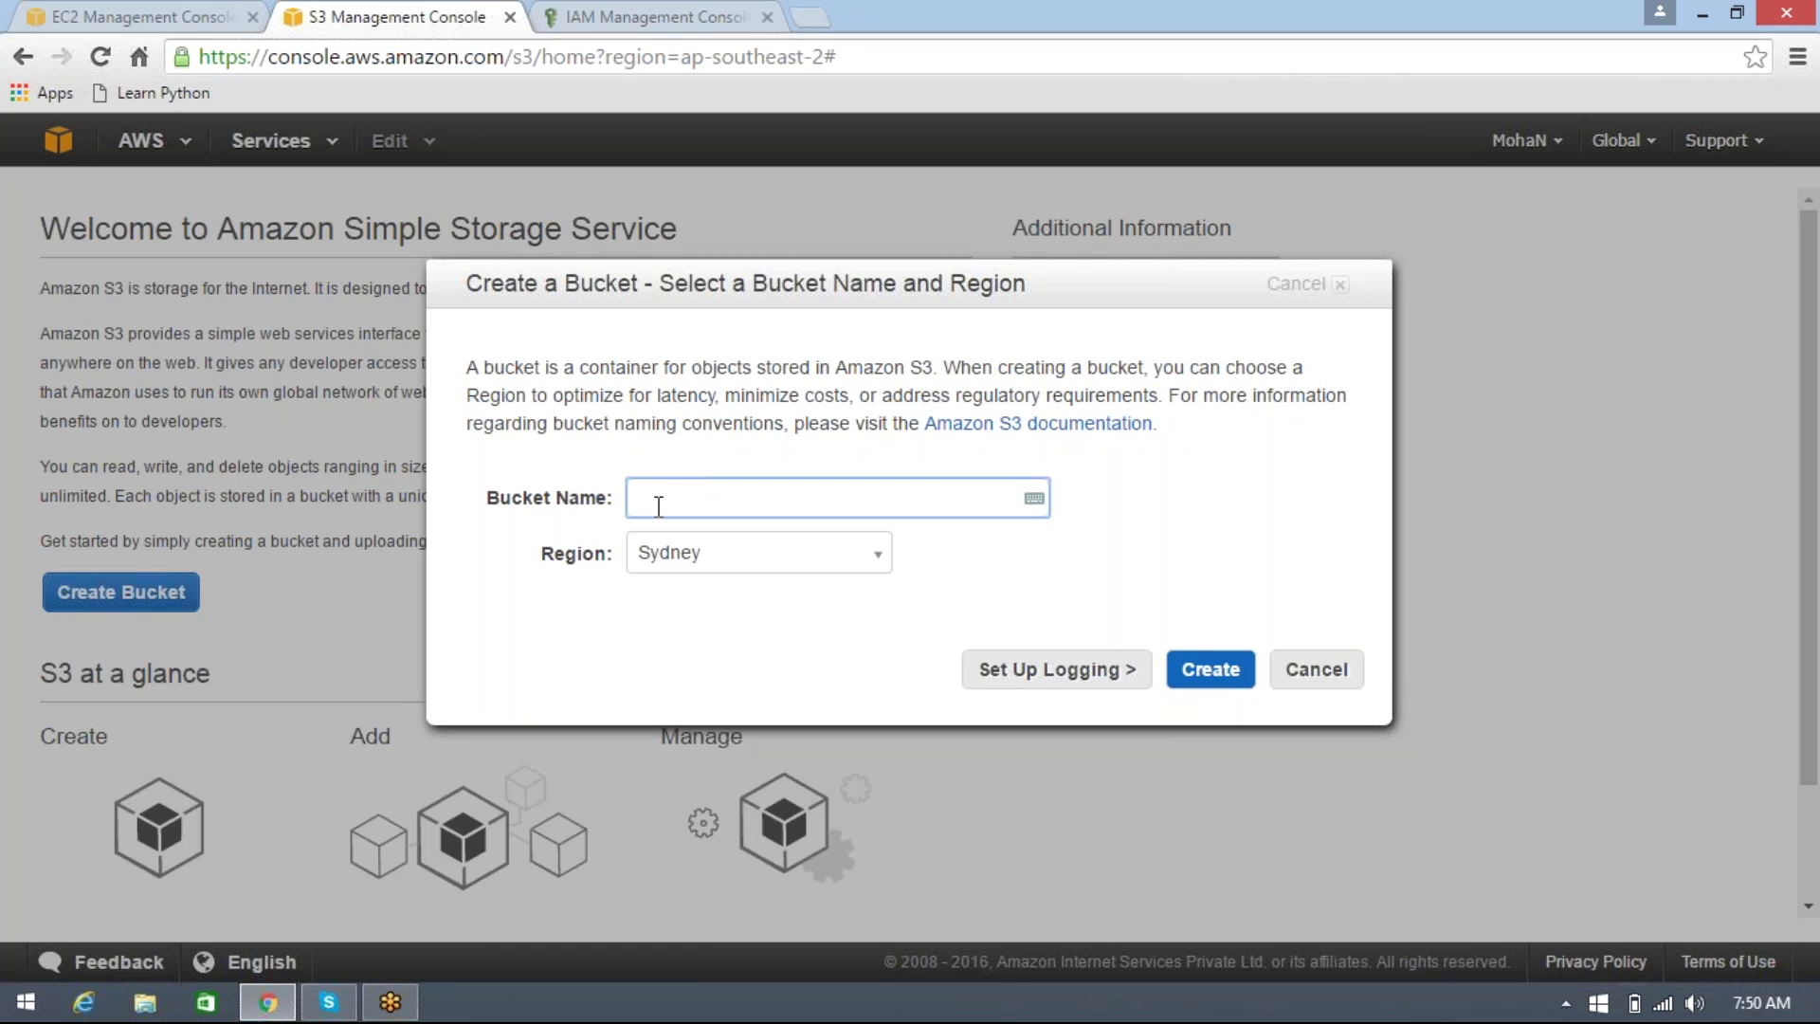
pyautogui.write('mywebdata145')
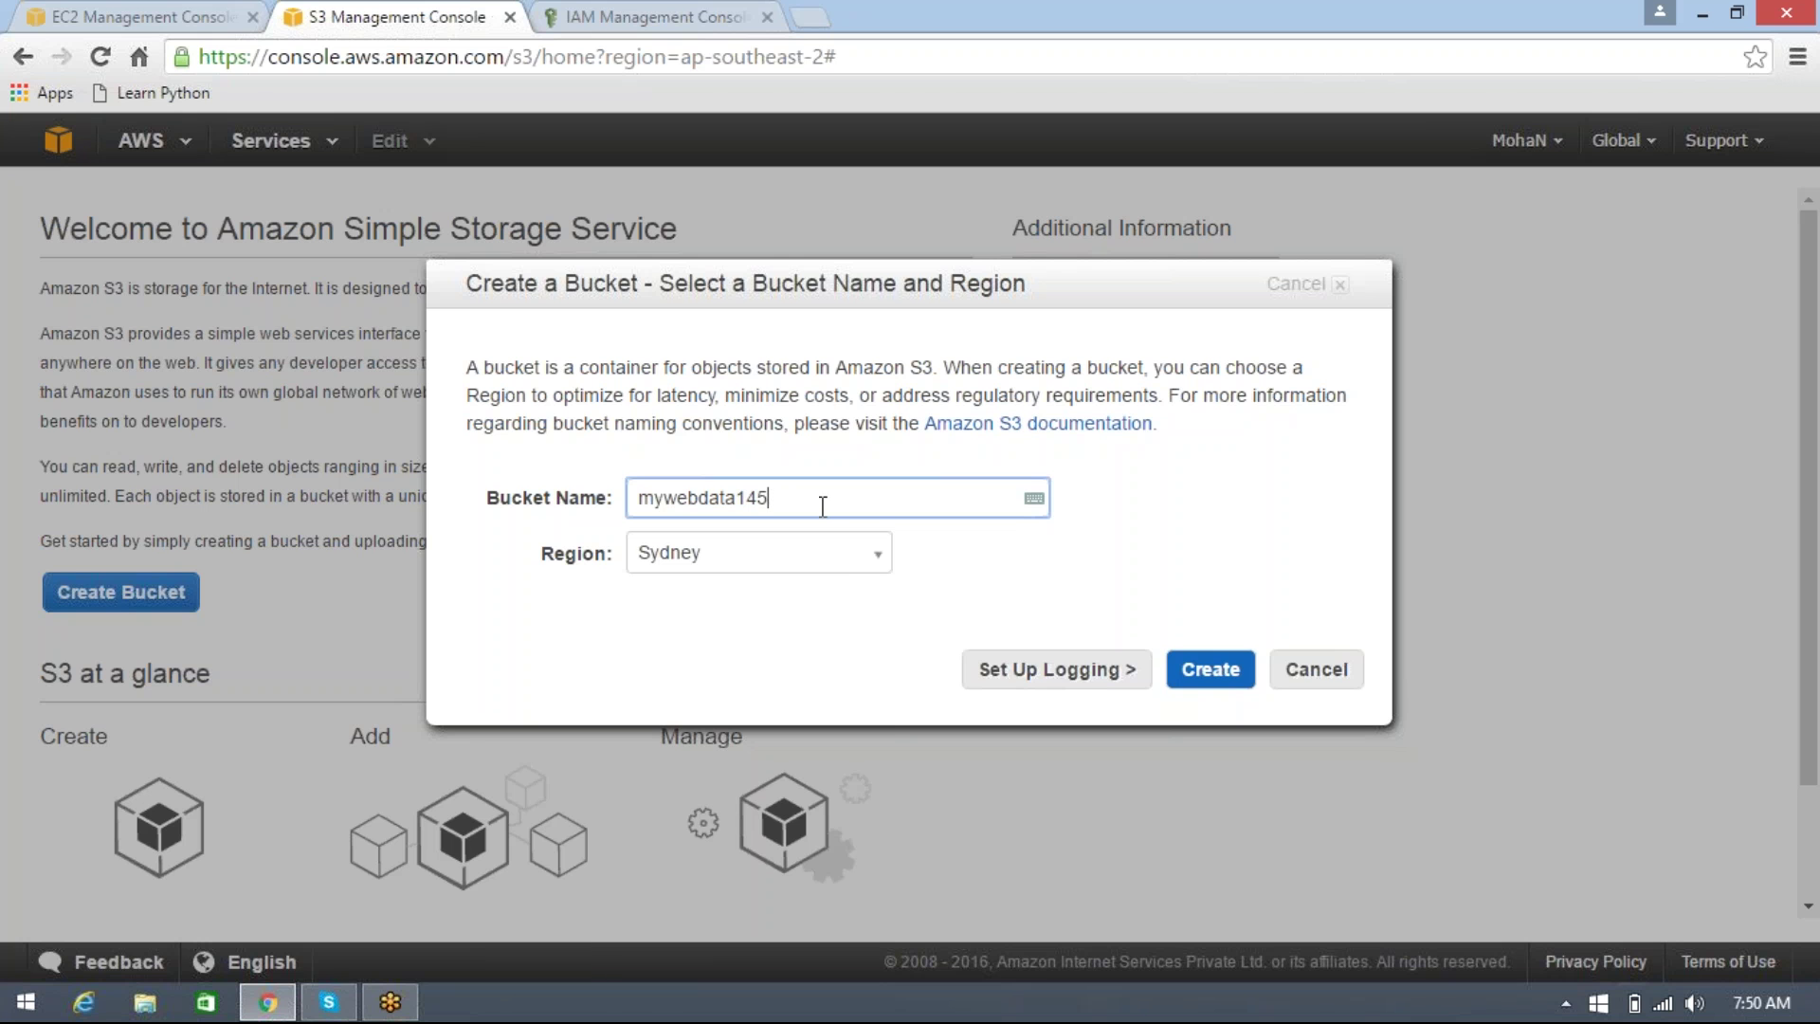
pyautogui.click(853, 567)
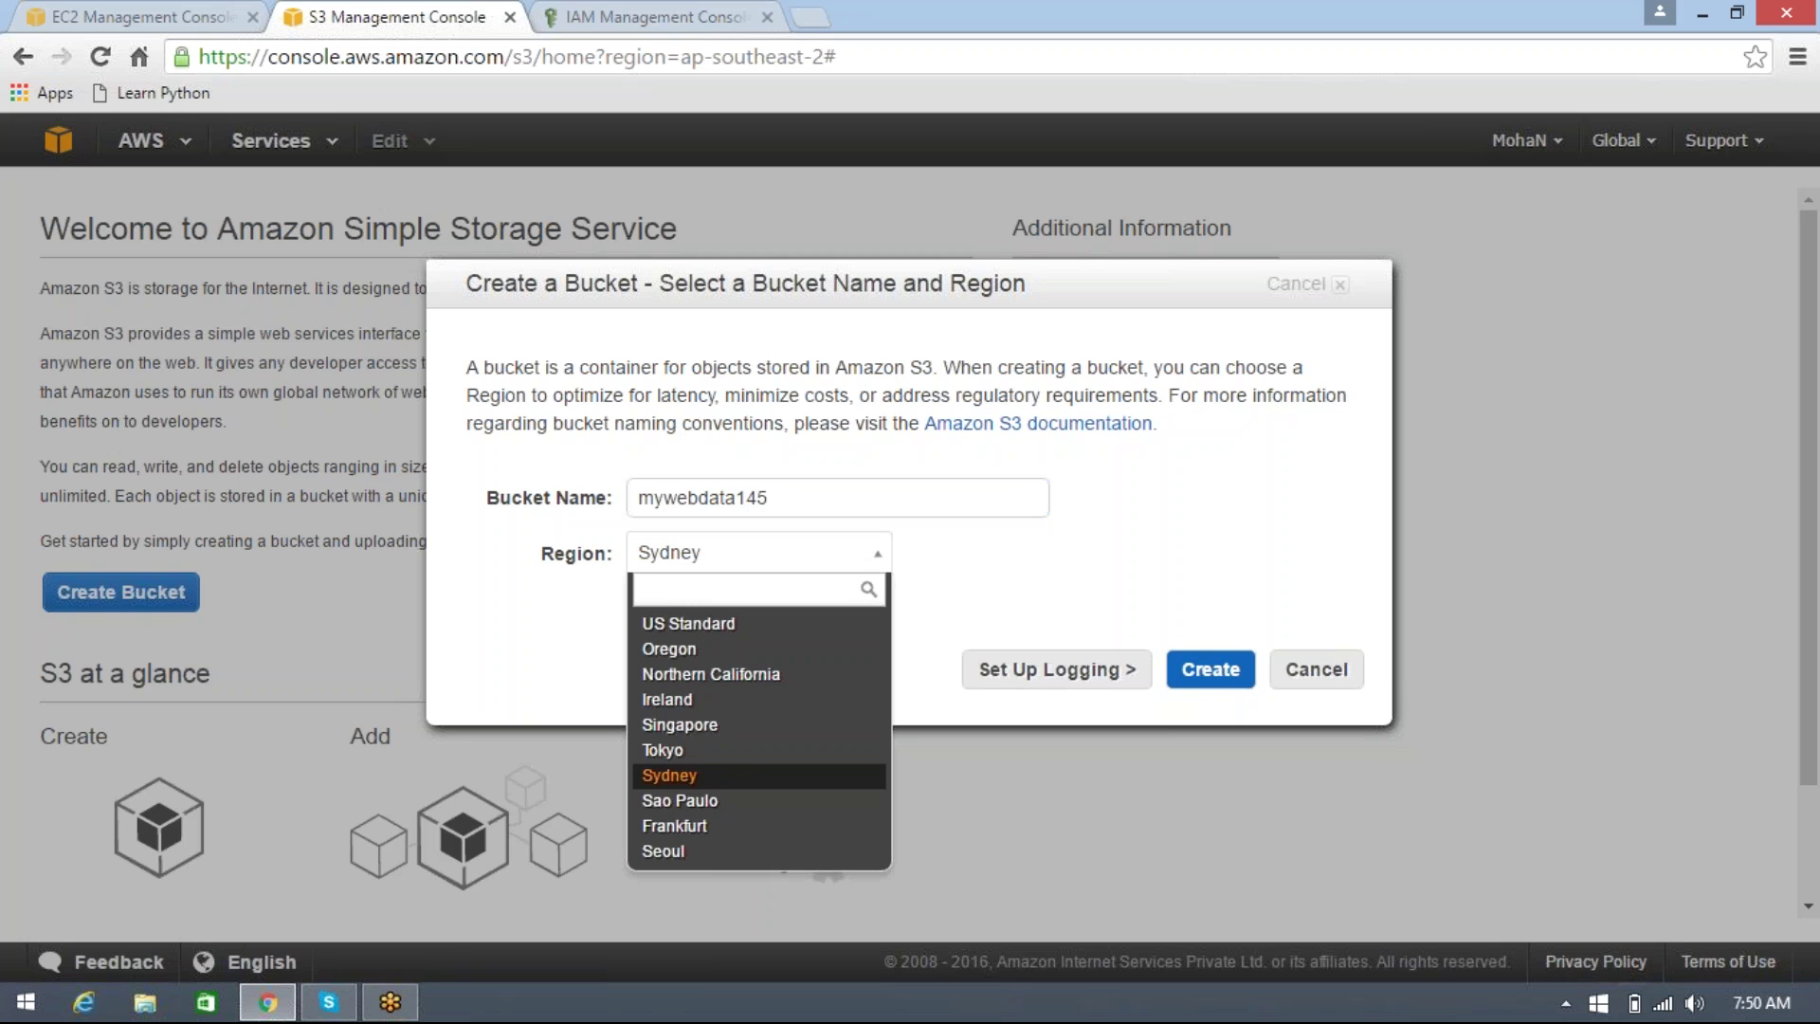
pyautogui.click(939, 549)
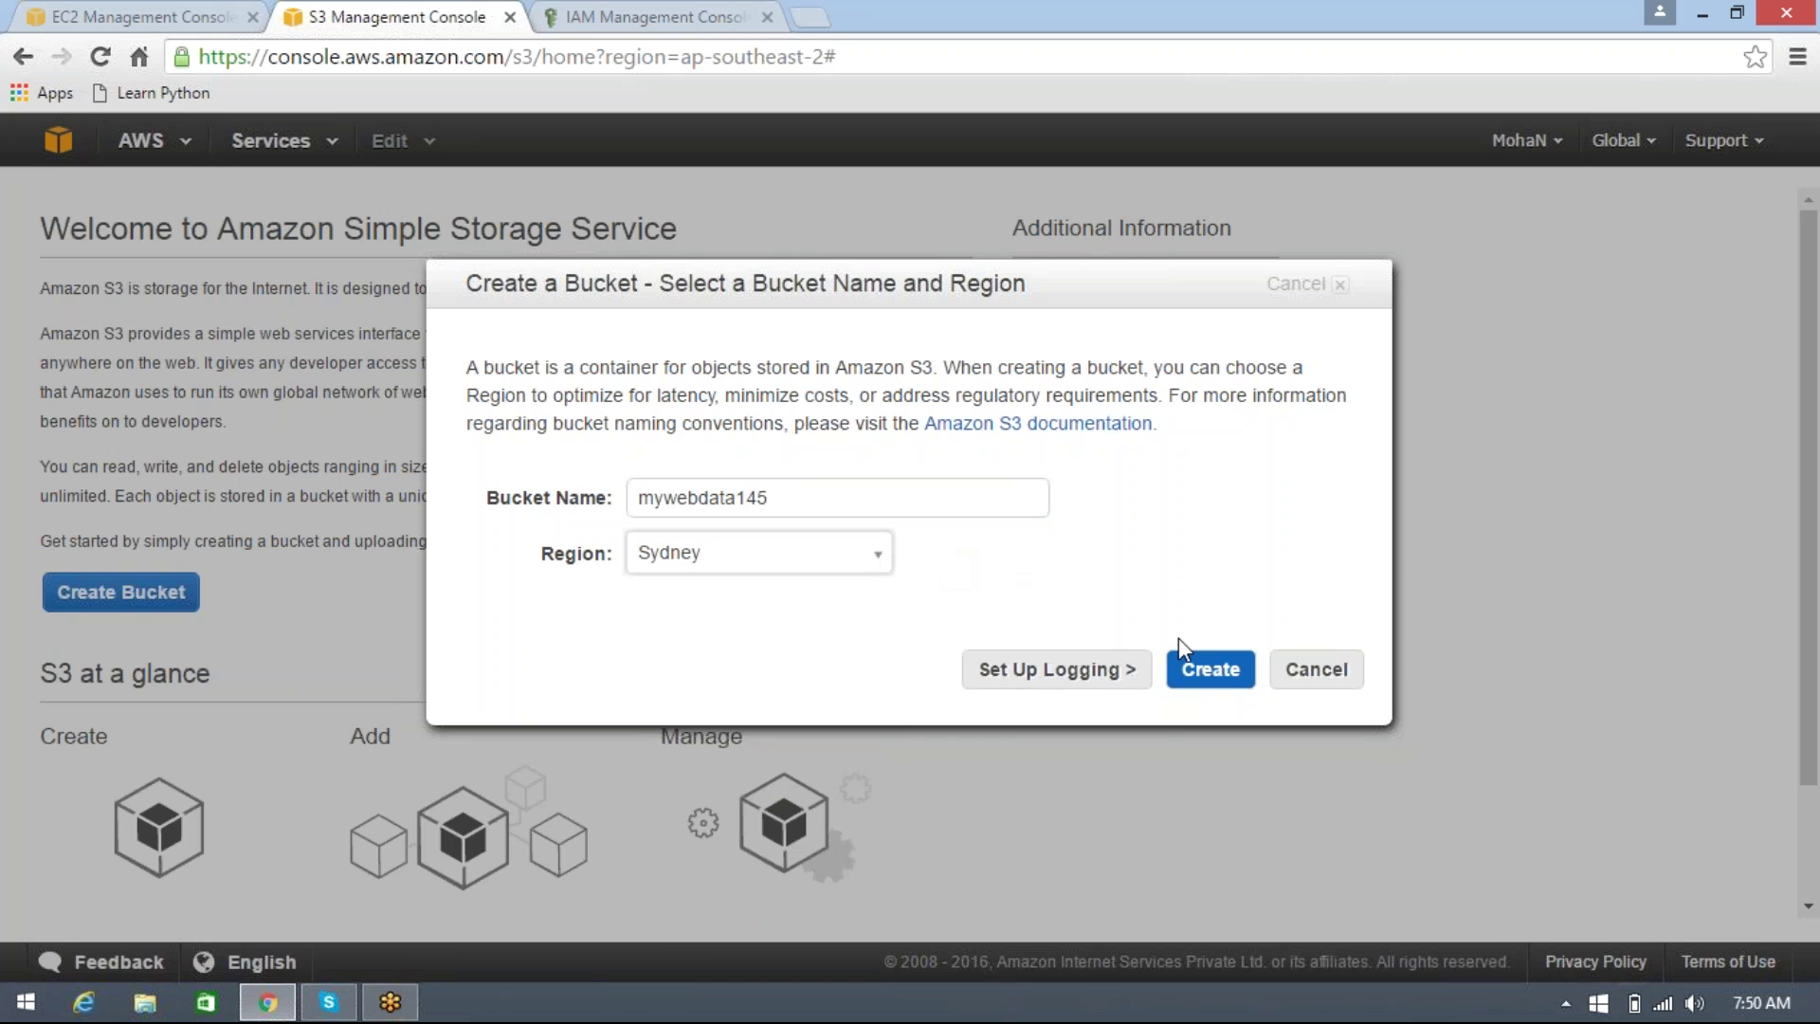
pyautogui.click(1199, 674)
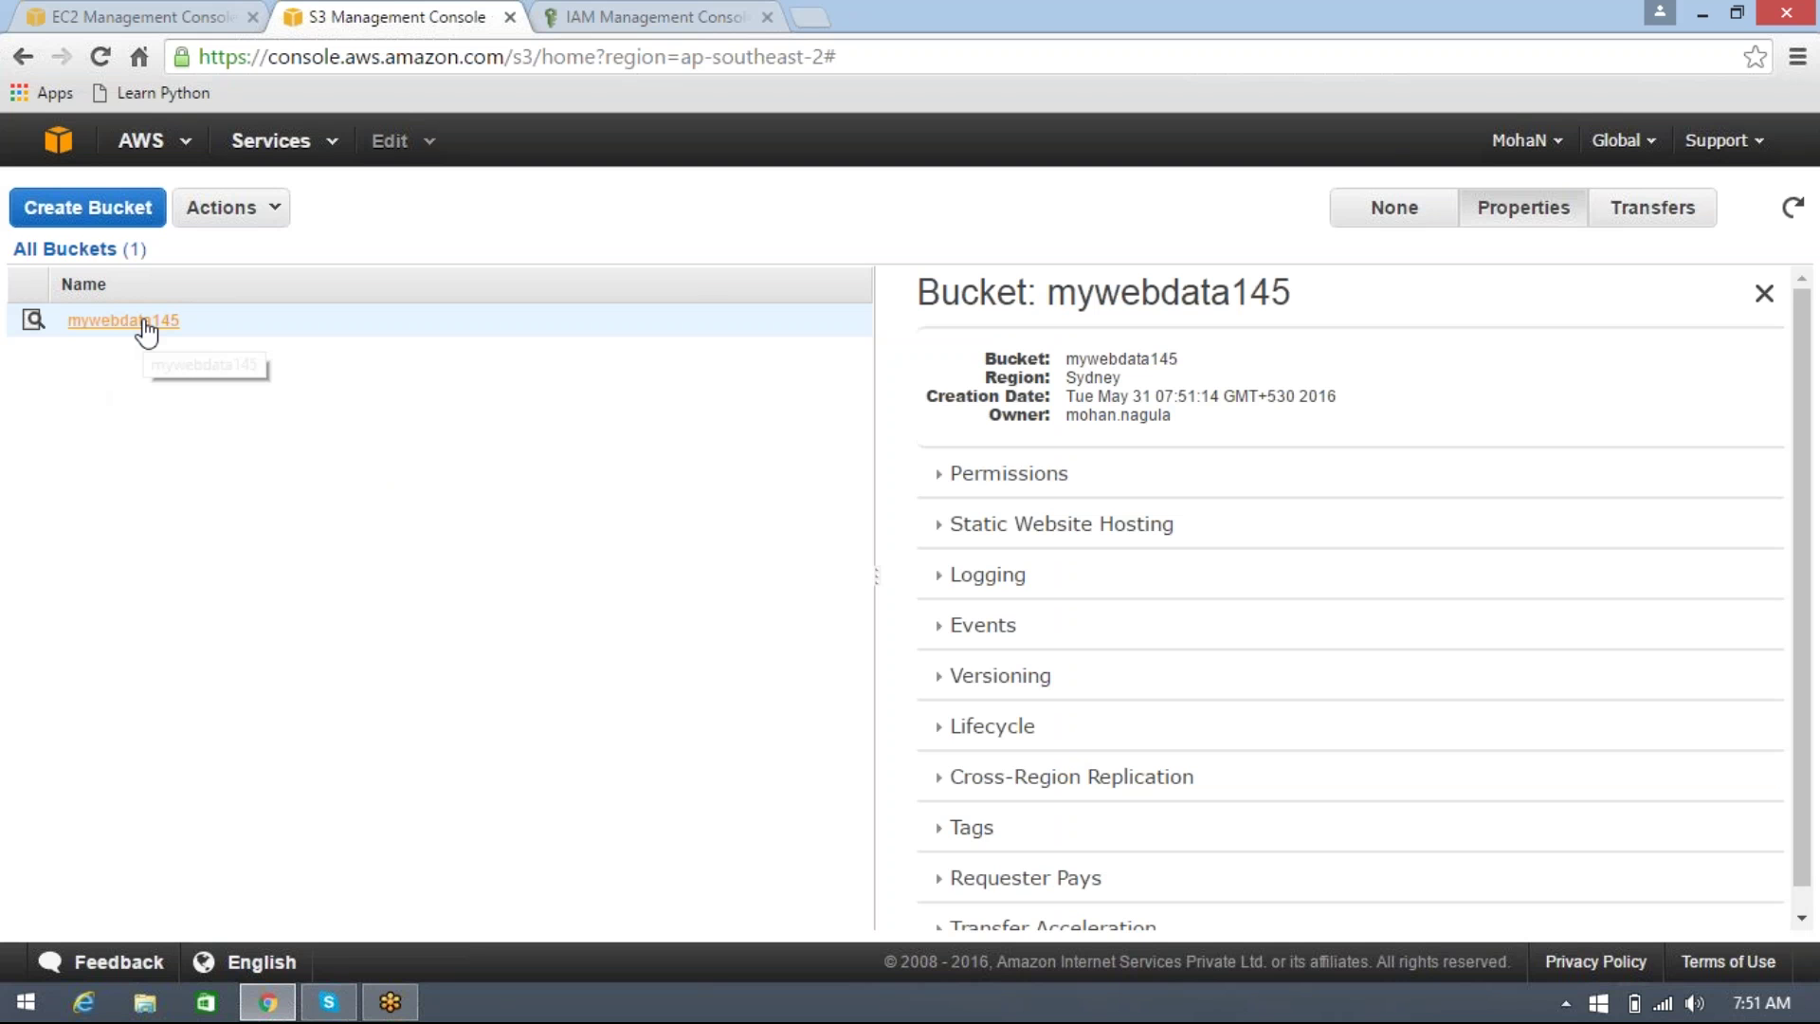
# Step: Open PuTTY from the desktop and set the temp instance's public IP 52.64.134.24 as the host name
pyautogui.click(133, 21)
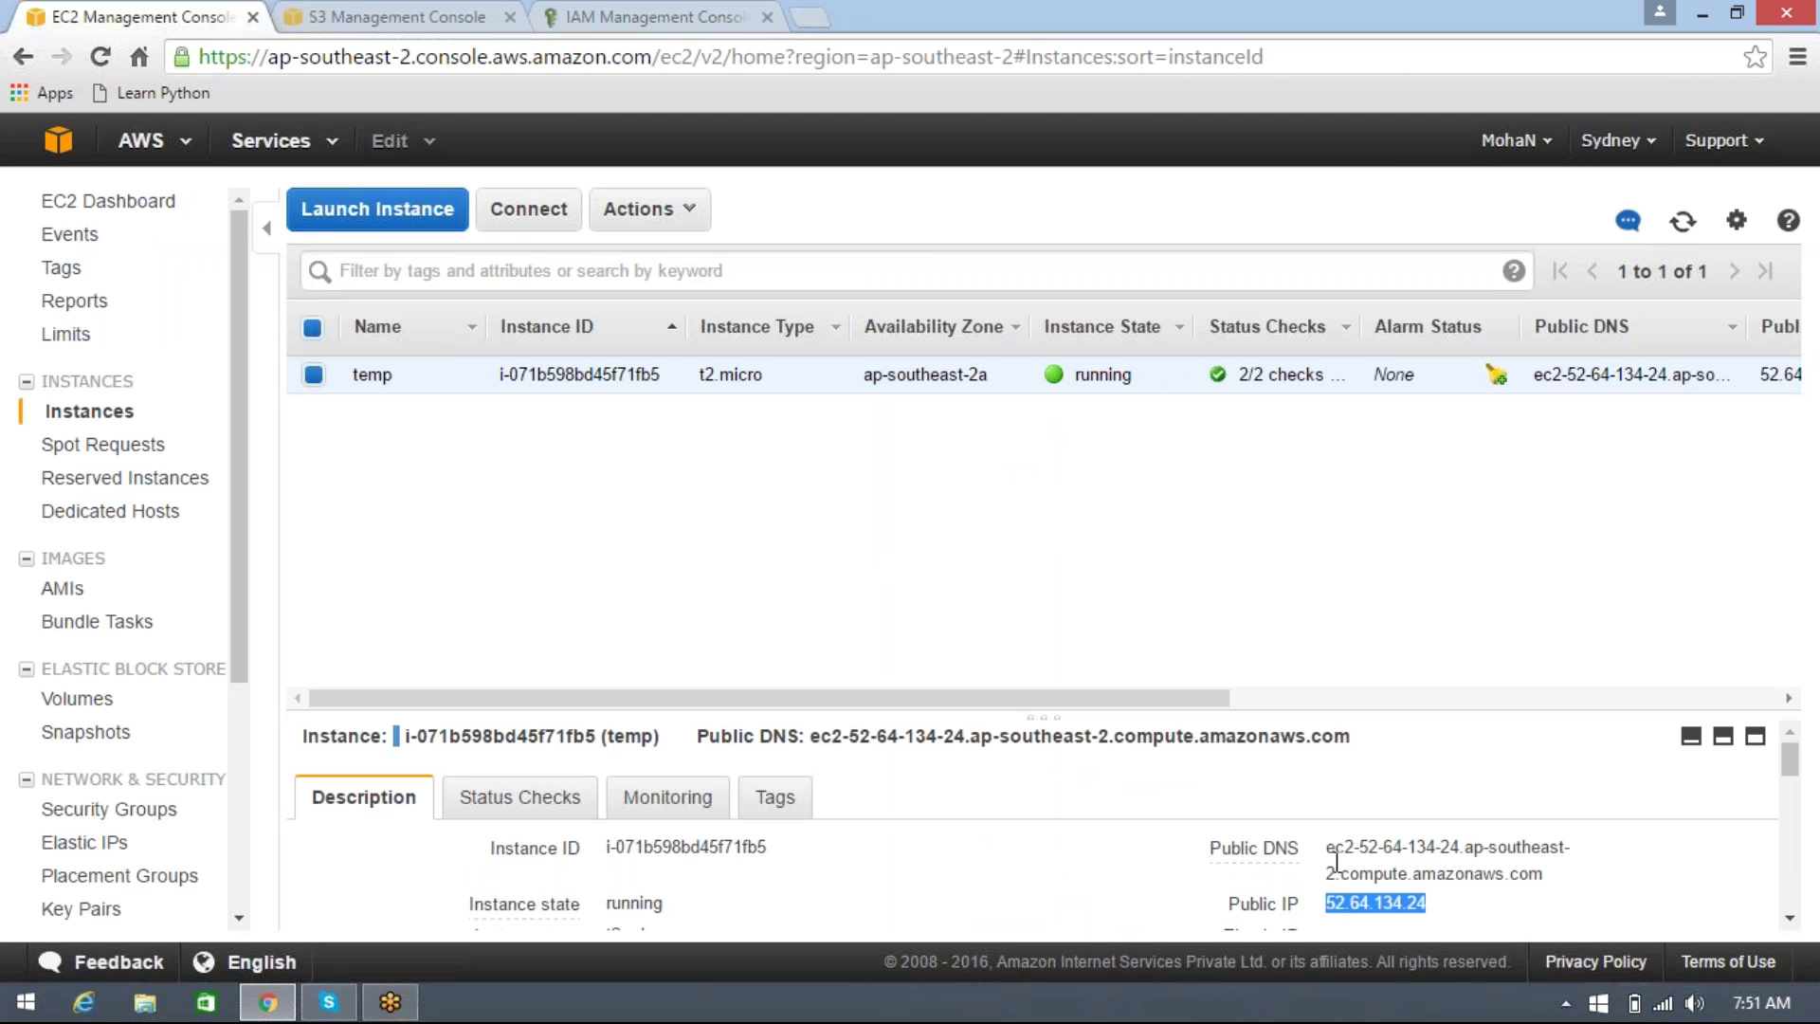
pyautogui.click(1707, 14)
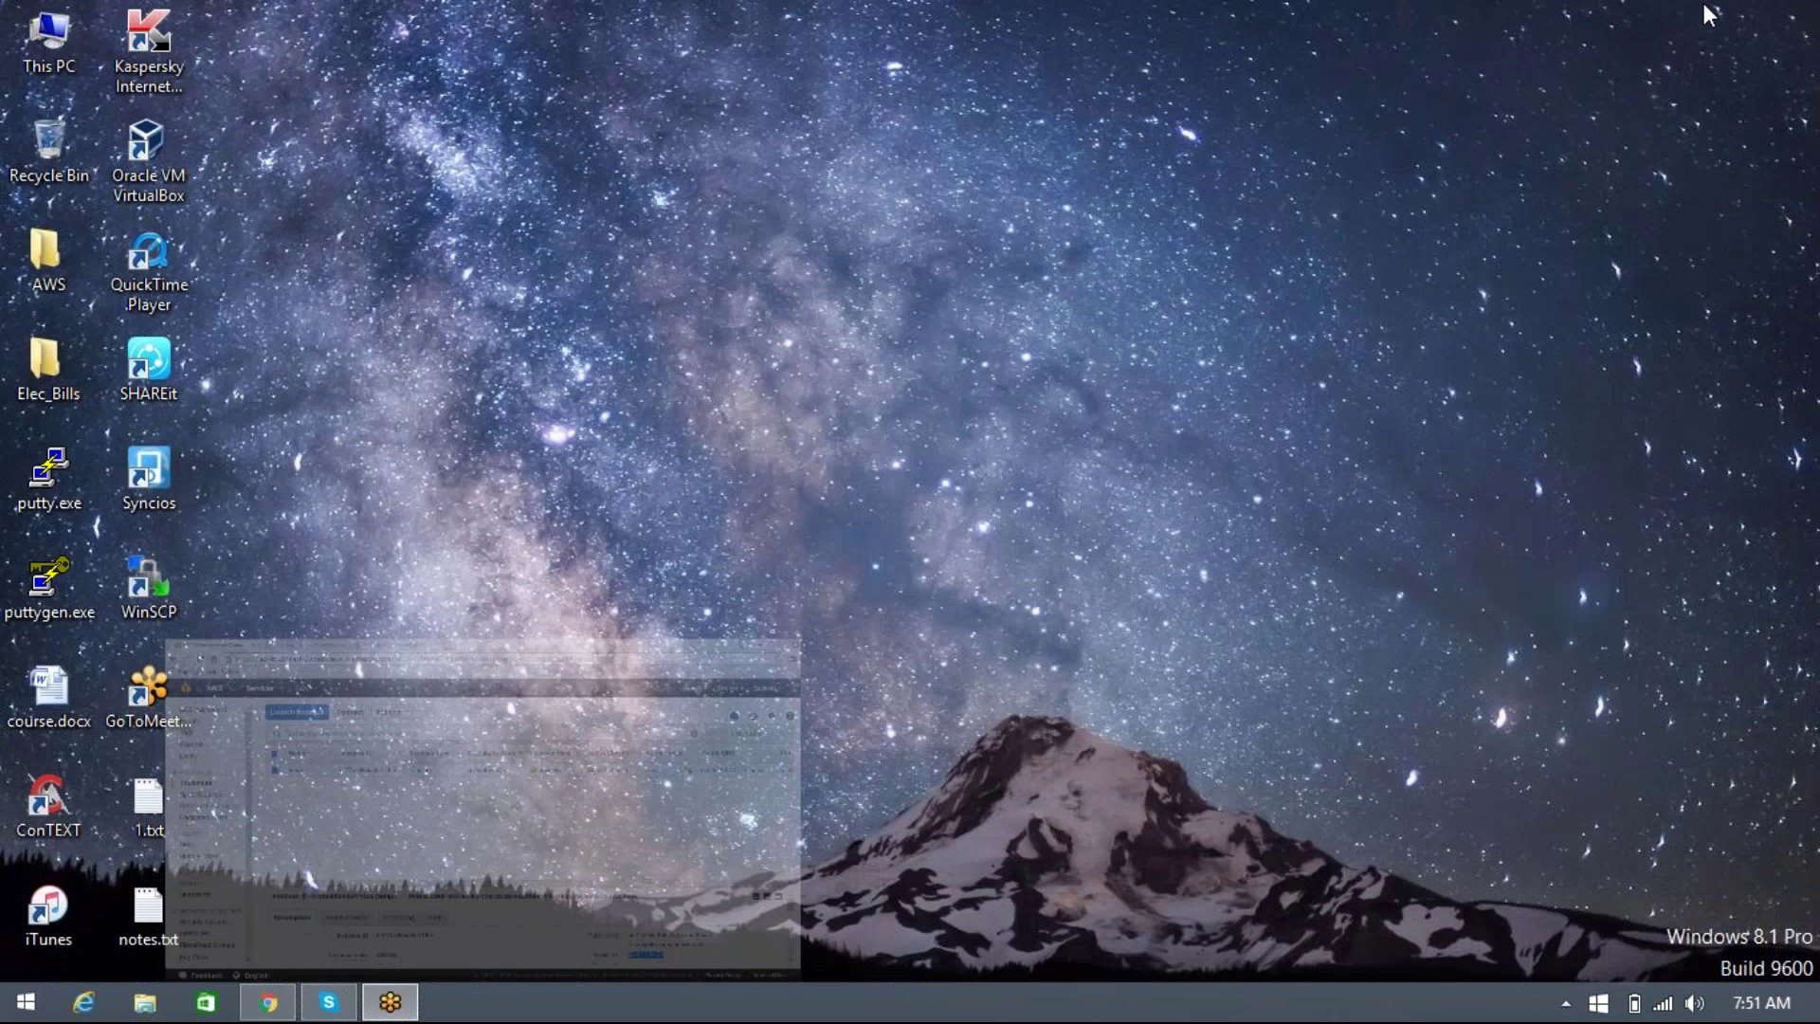
pyautogui.doubleClick(52, 498)
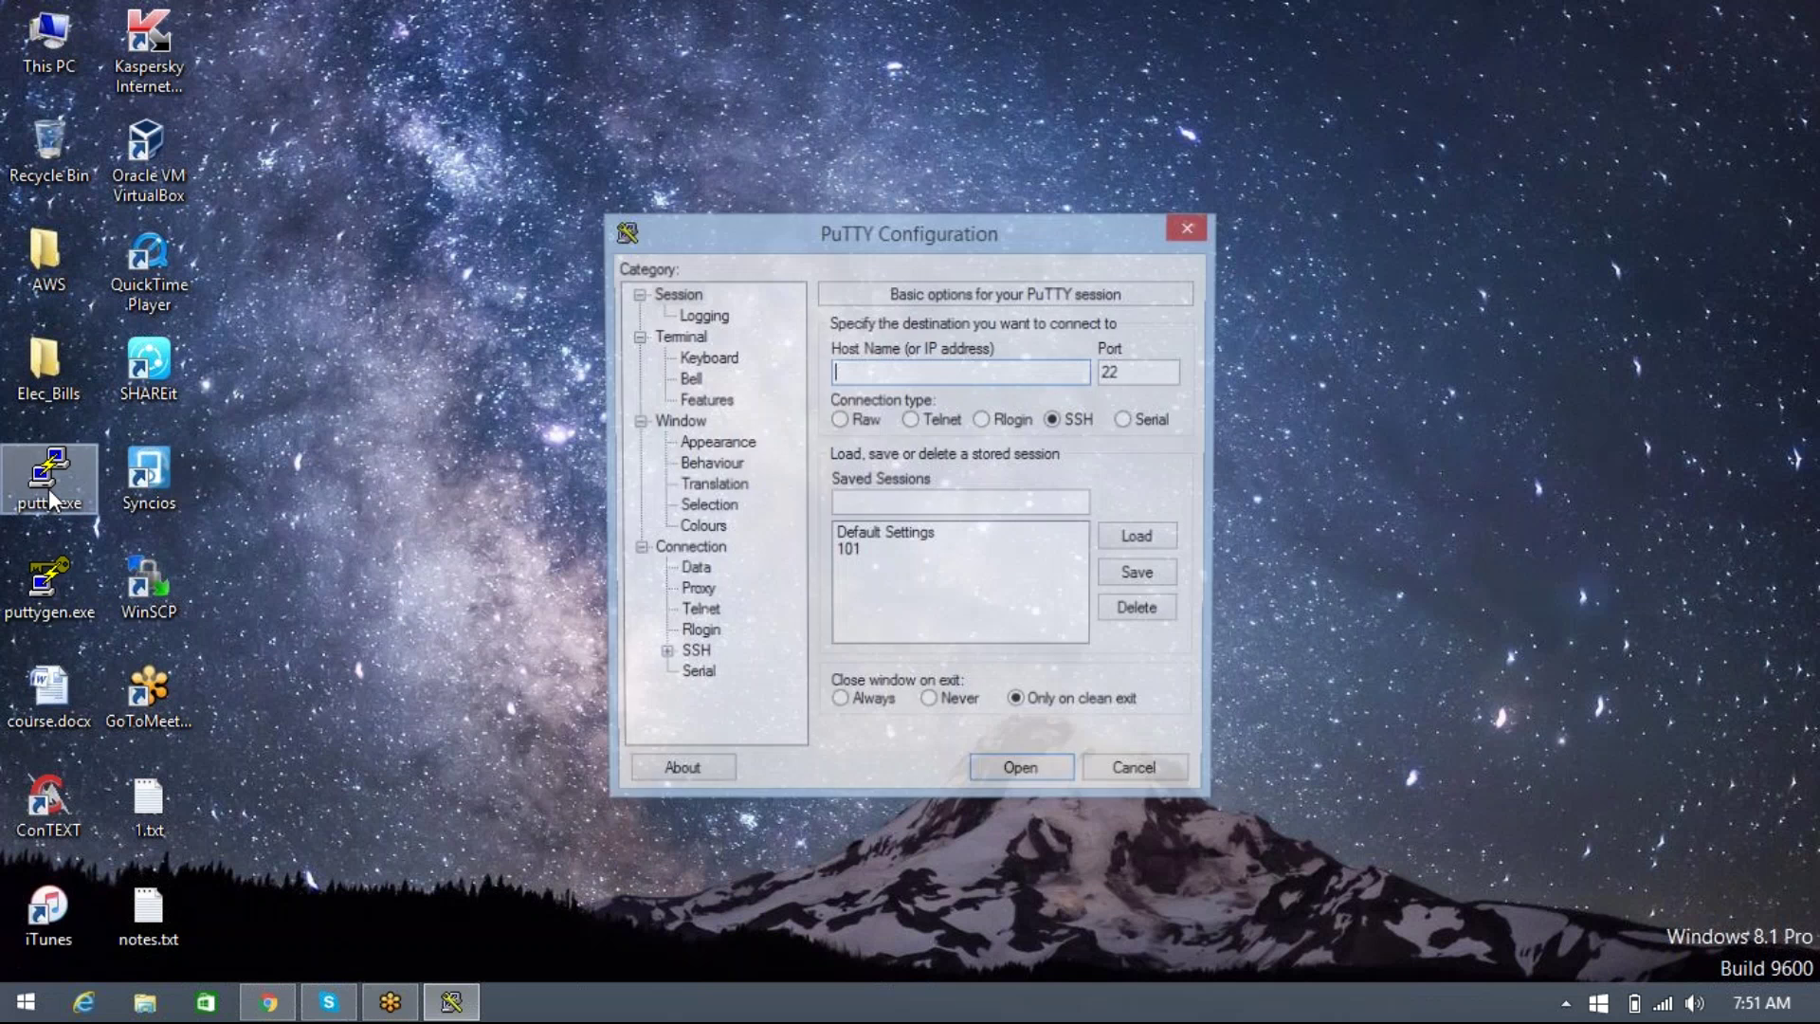
pyautogui.write('52.64.134.24')
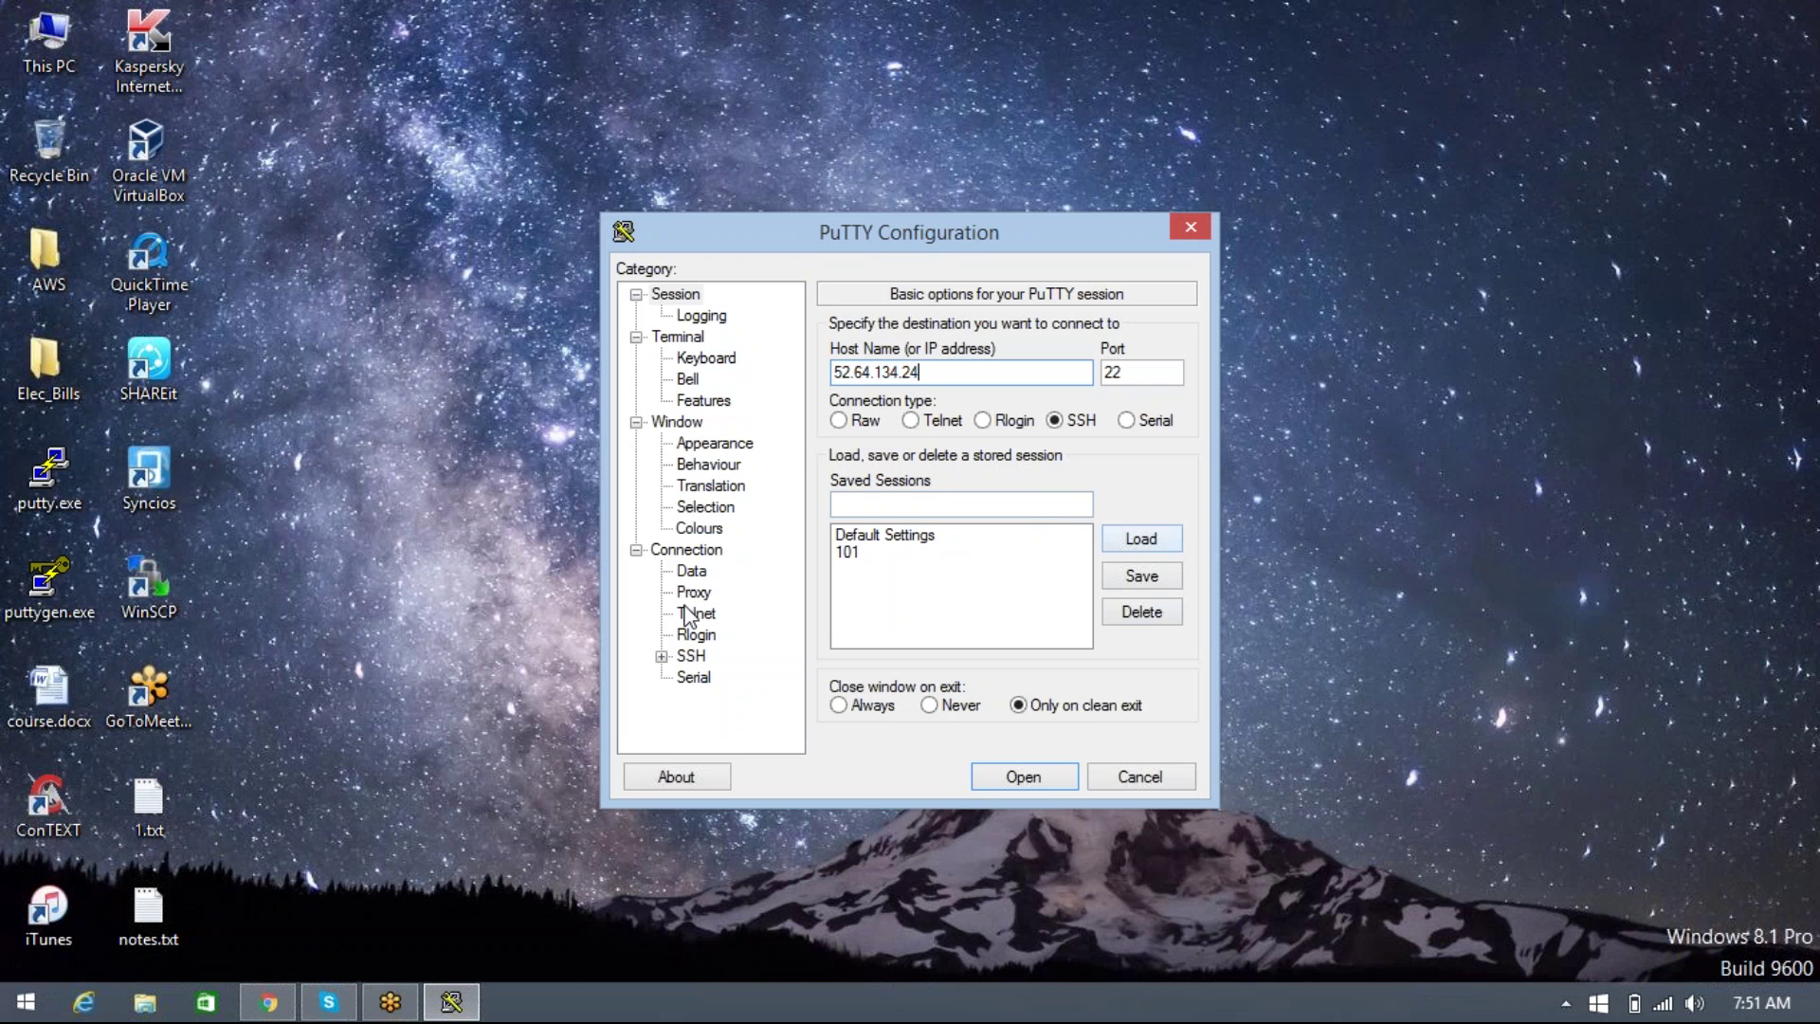
# Step: Set SydnKP.ppk from the Downloads folder as the private key file for SSH authentication
pyautogui.click(660, 657)
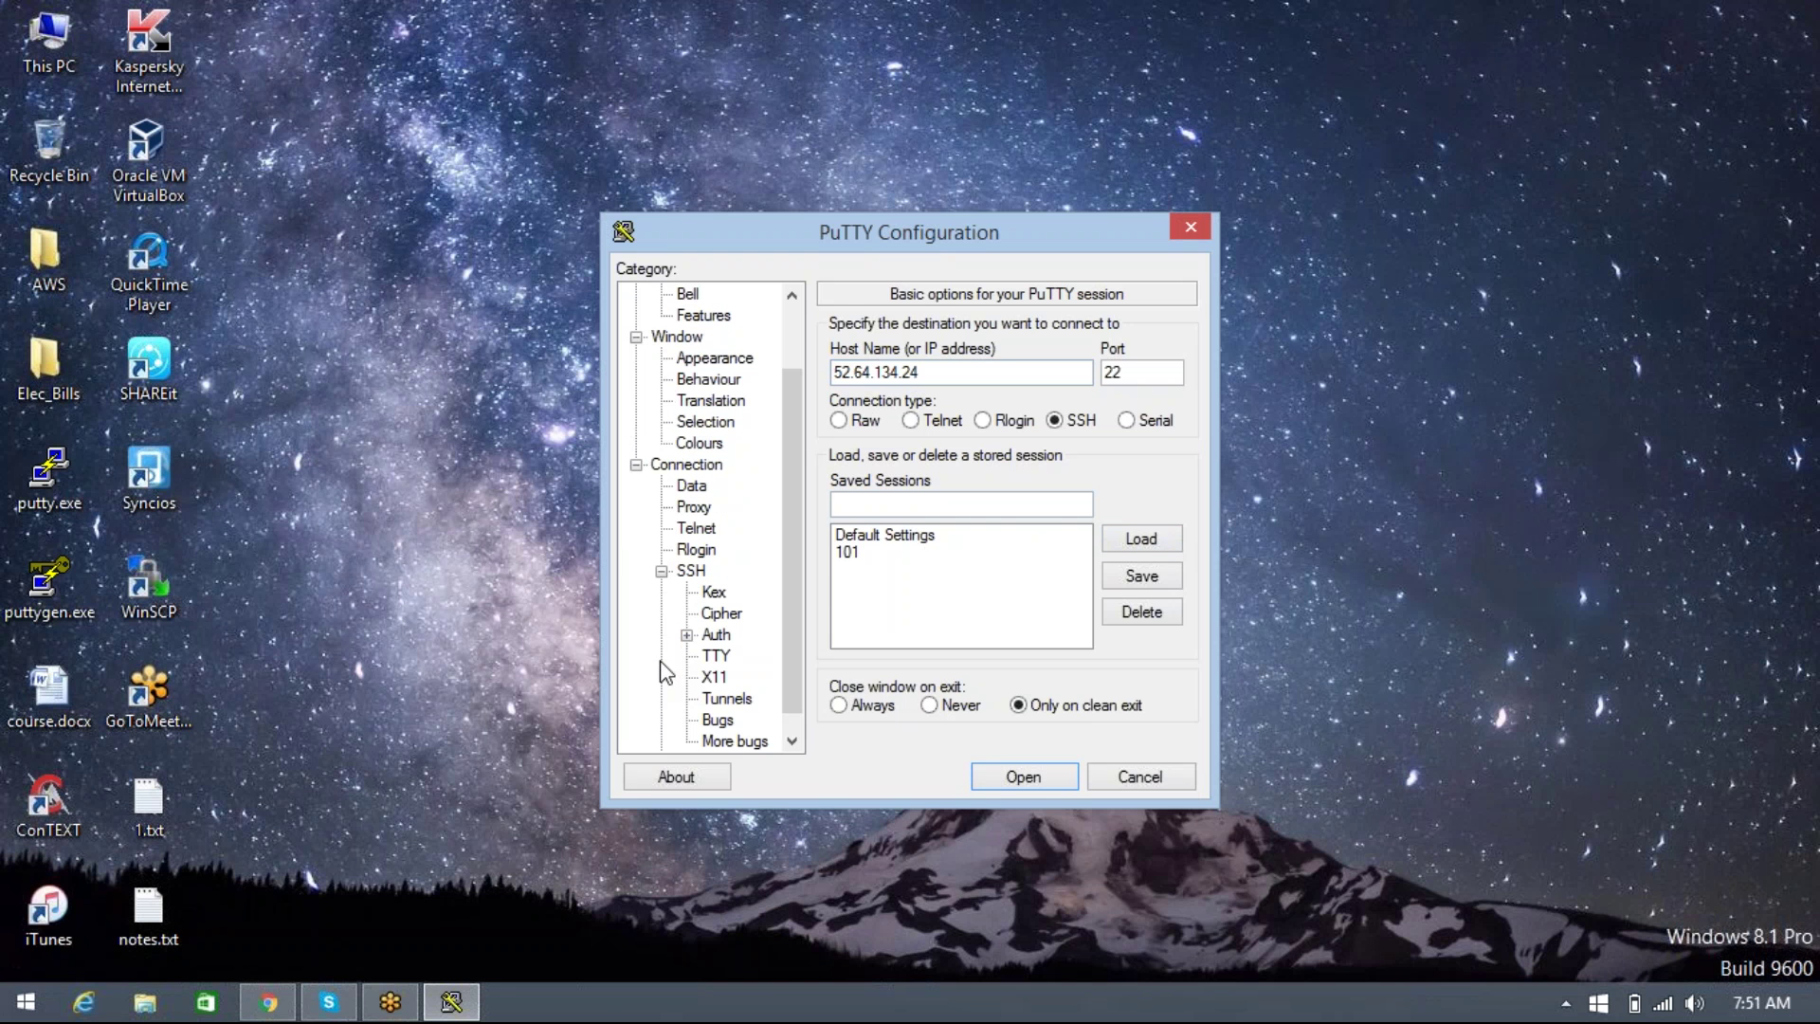
pyautogui.click(717, 637)
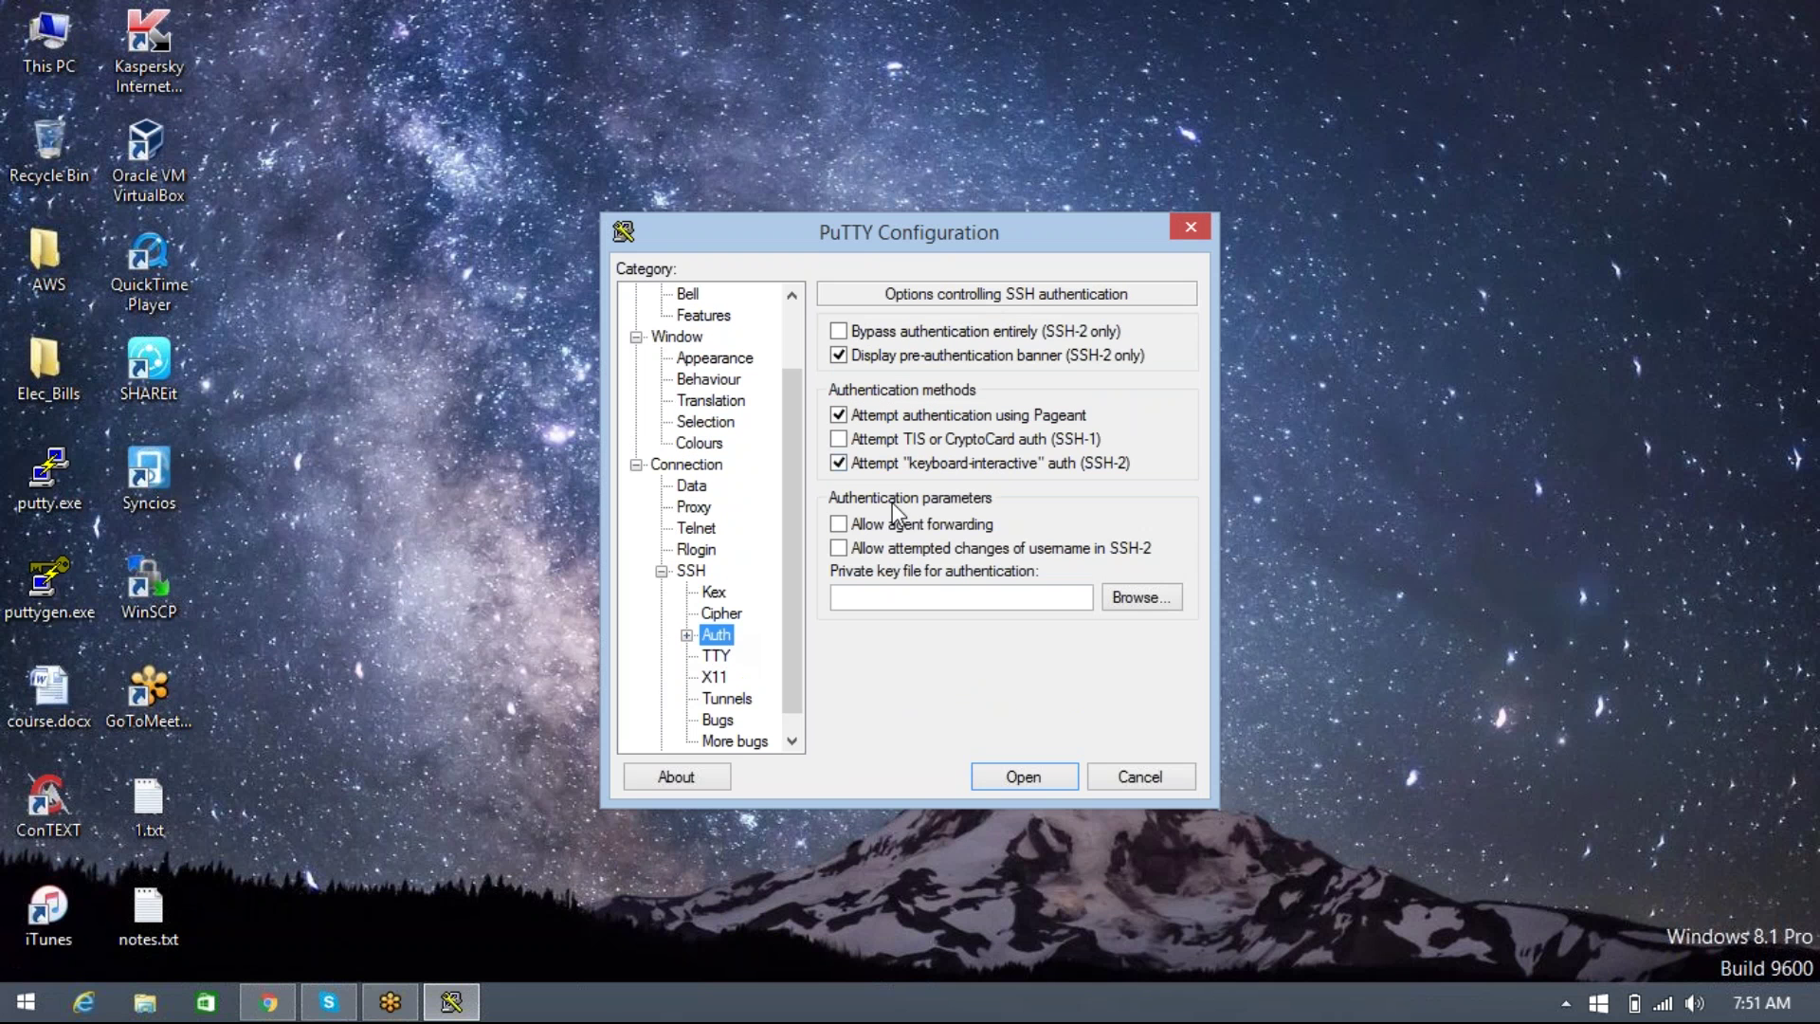
pyautogui.click(1124, 599)
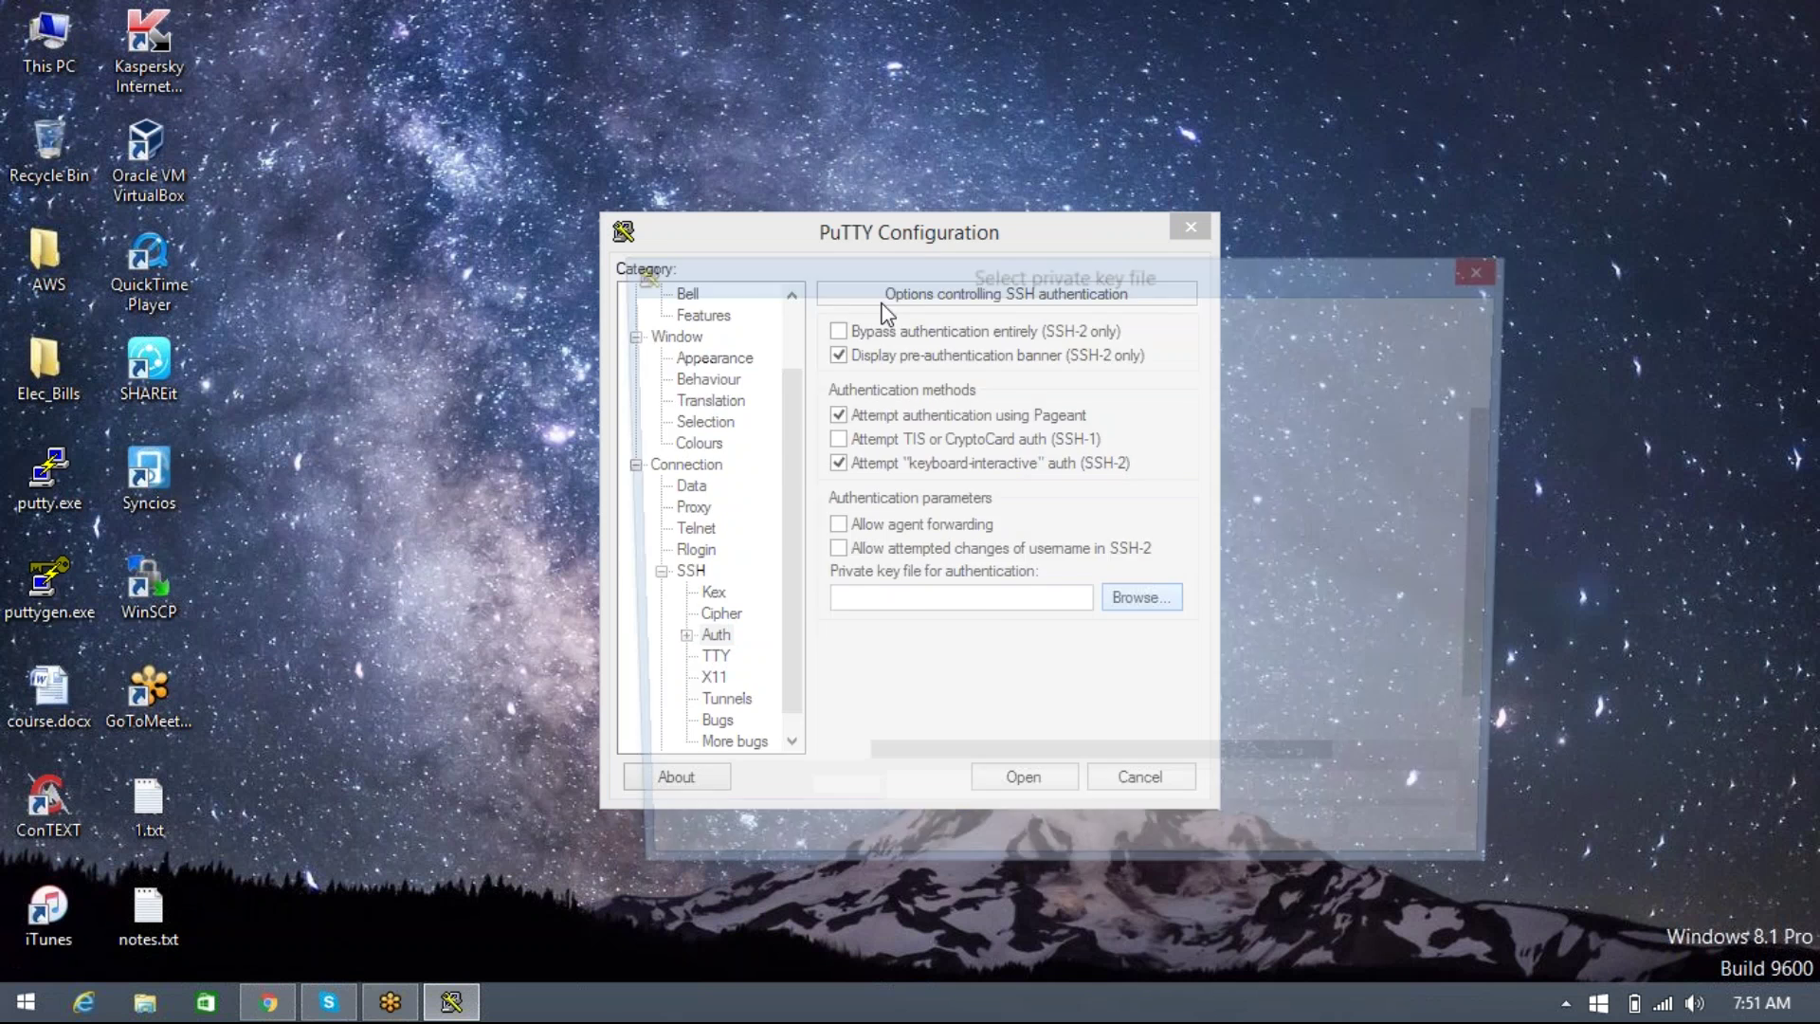
pyautogui.click(926, 442)
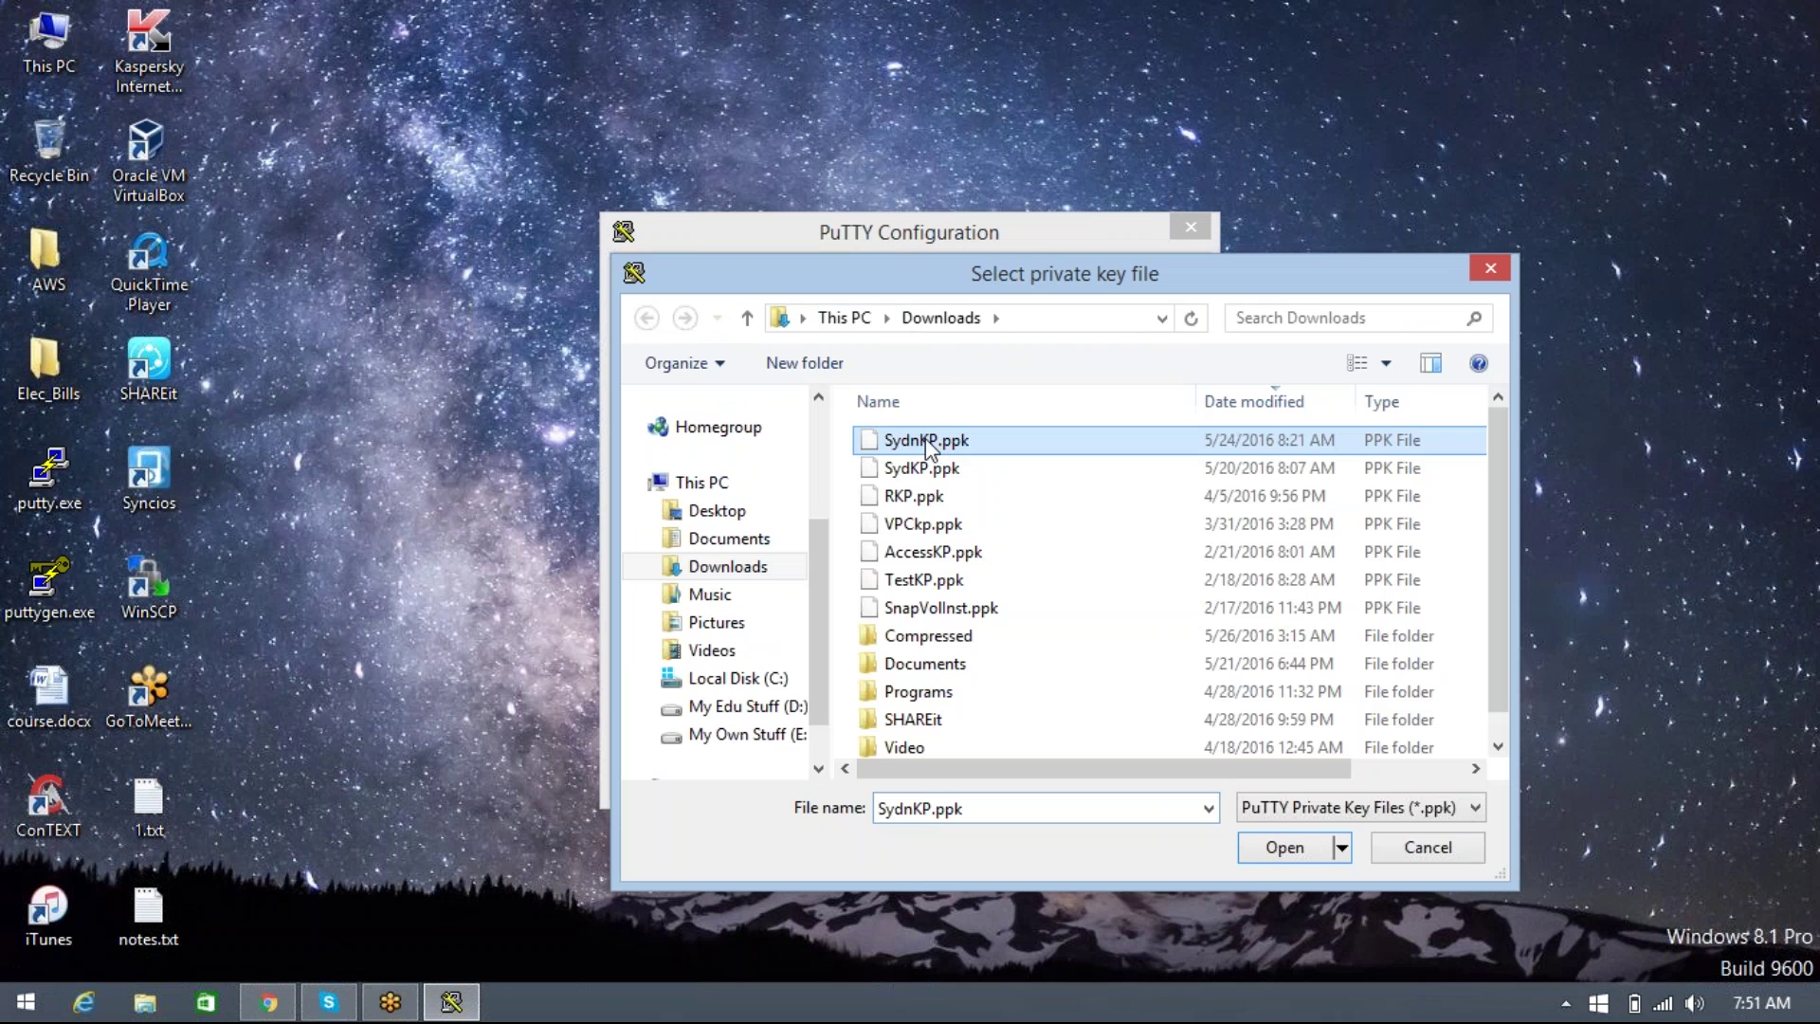
pyautogui.click(1264, 849)
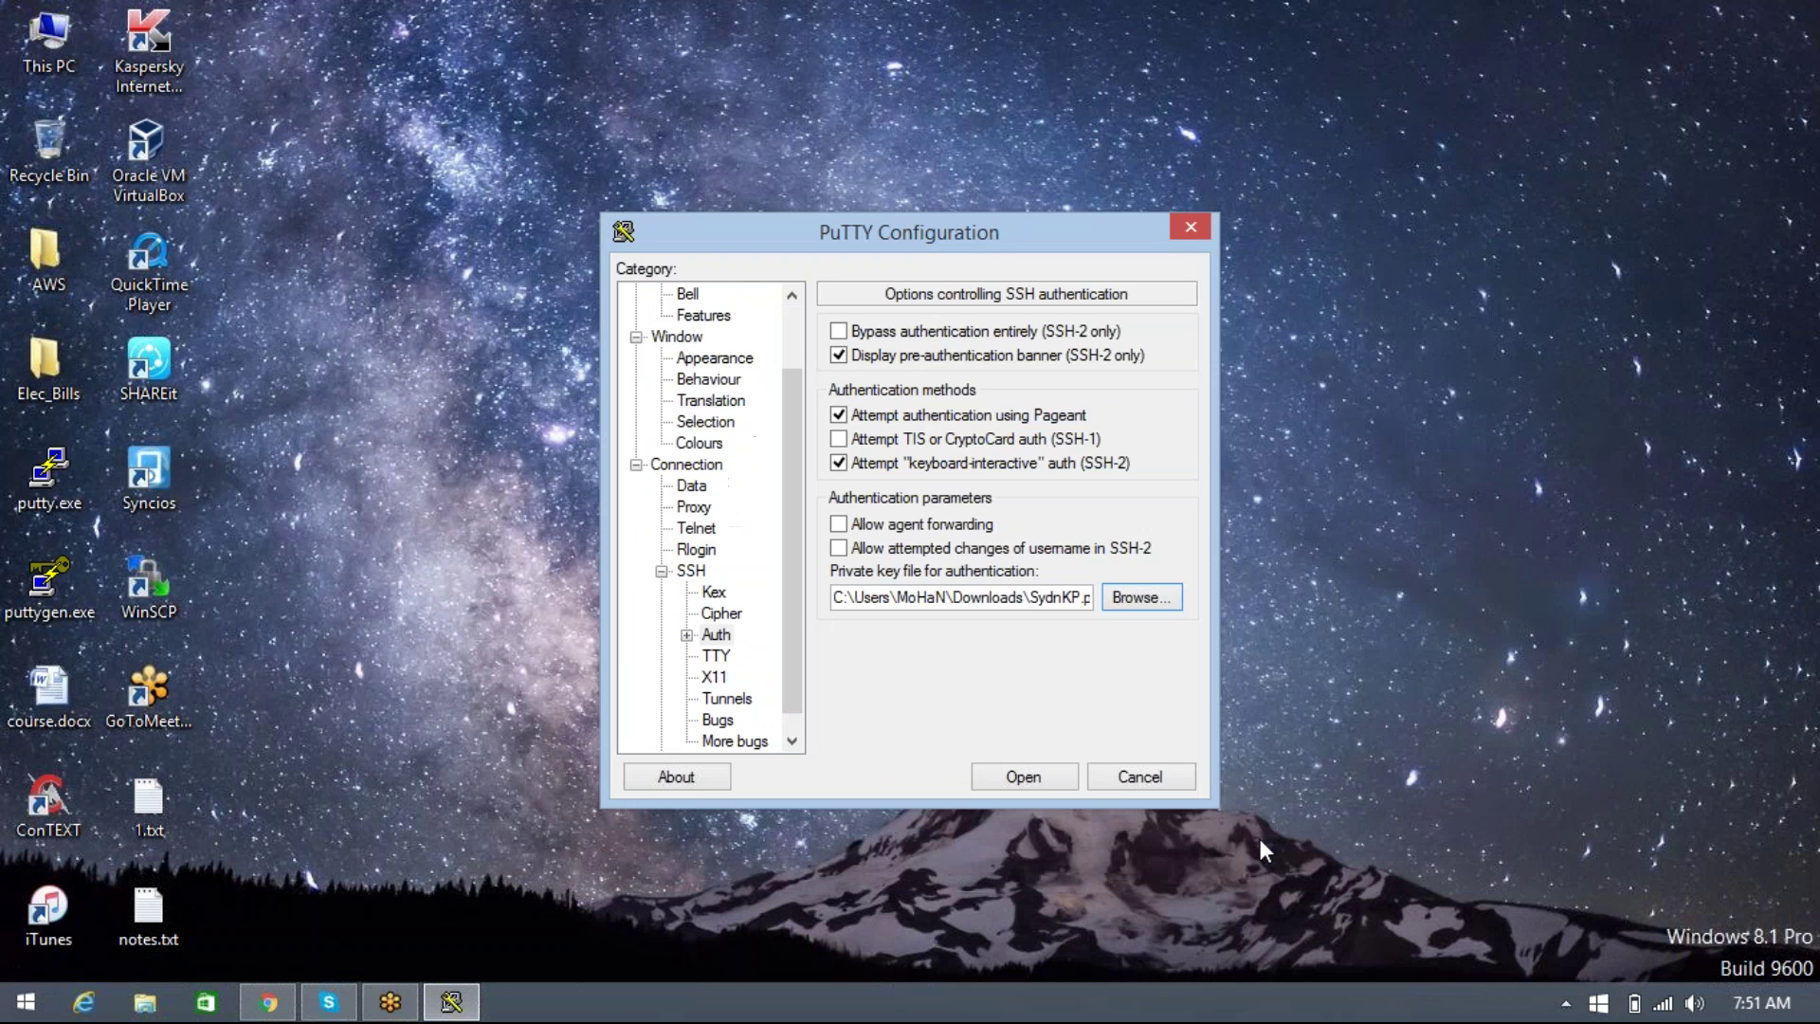
# Step: Open the SSH session, accept the server's host key, maximize the terminal and log in as ec2-user
pyautogui.click(1033, 772)
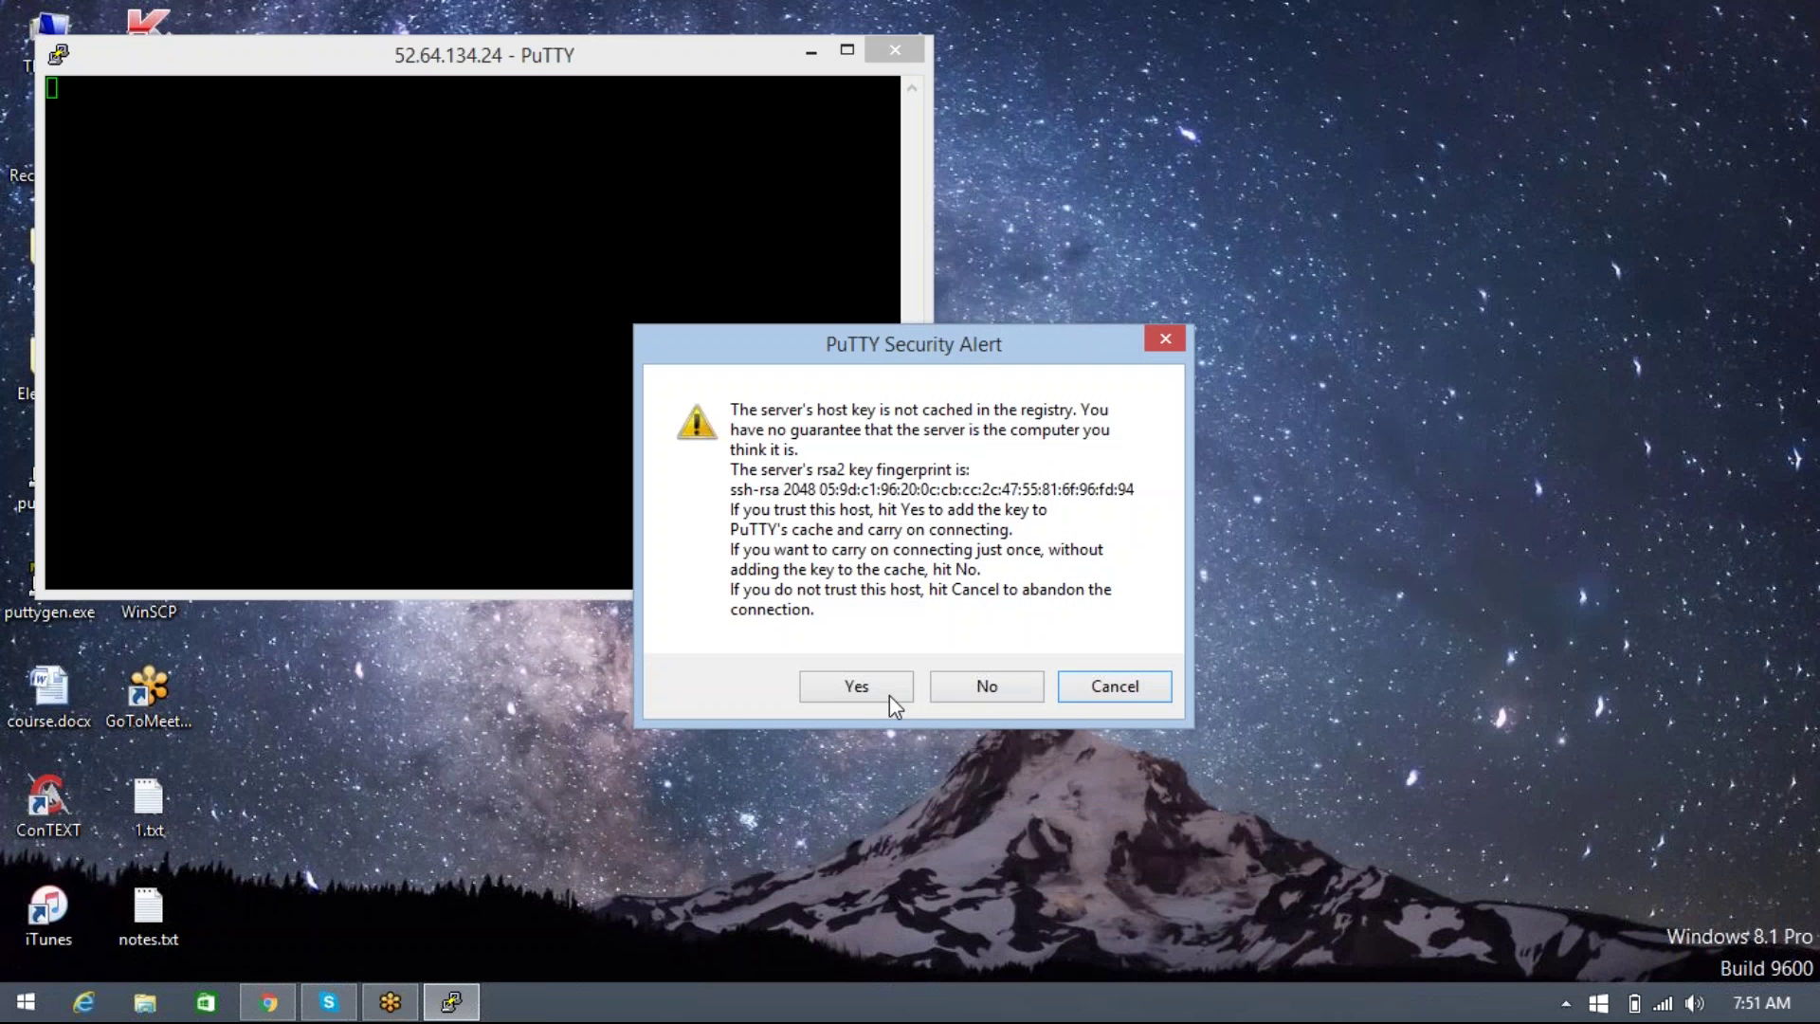
pyautogui.click(868, 700)
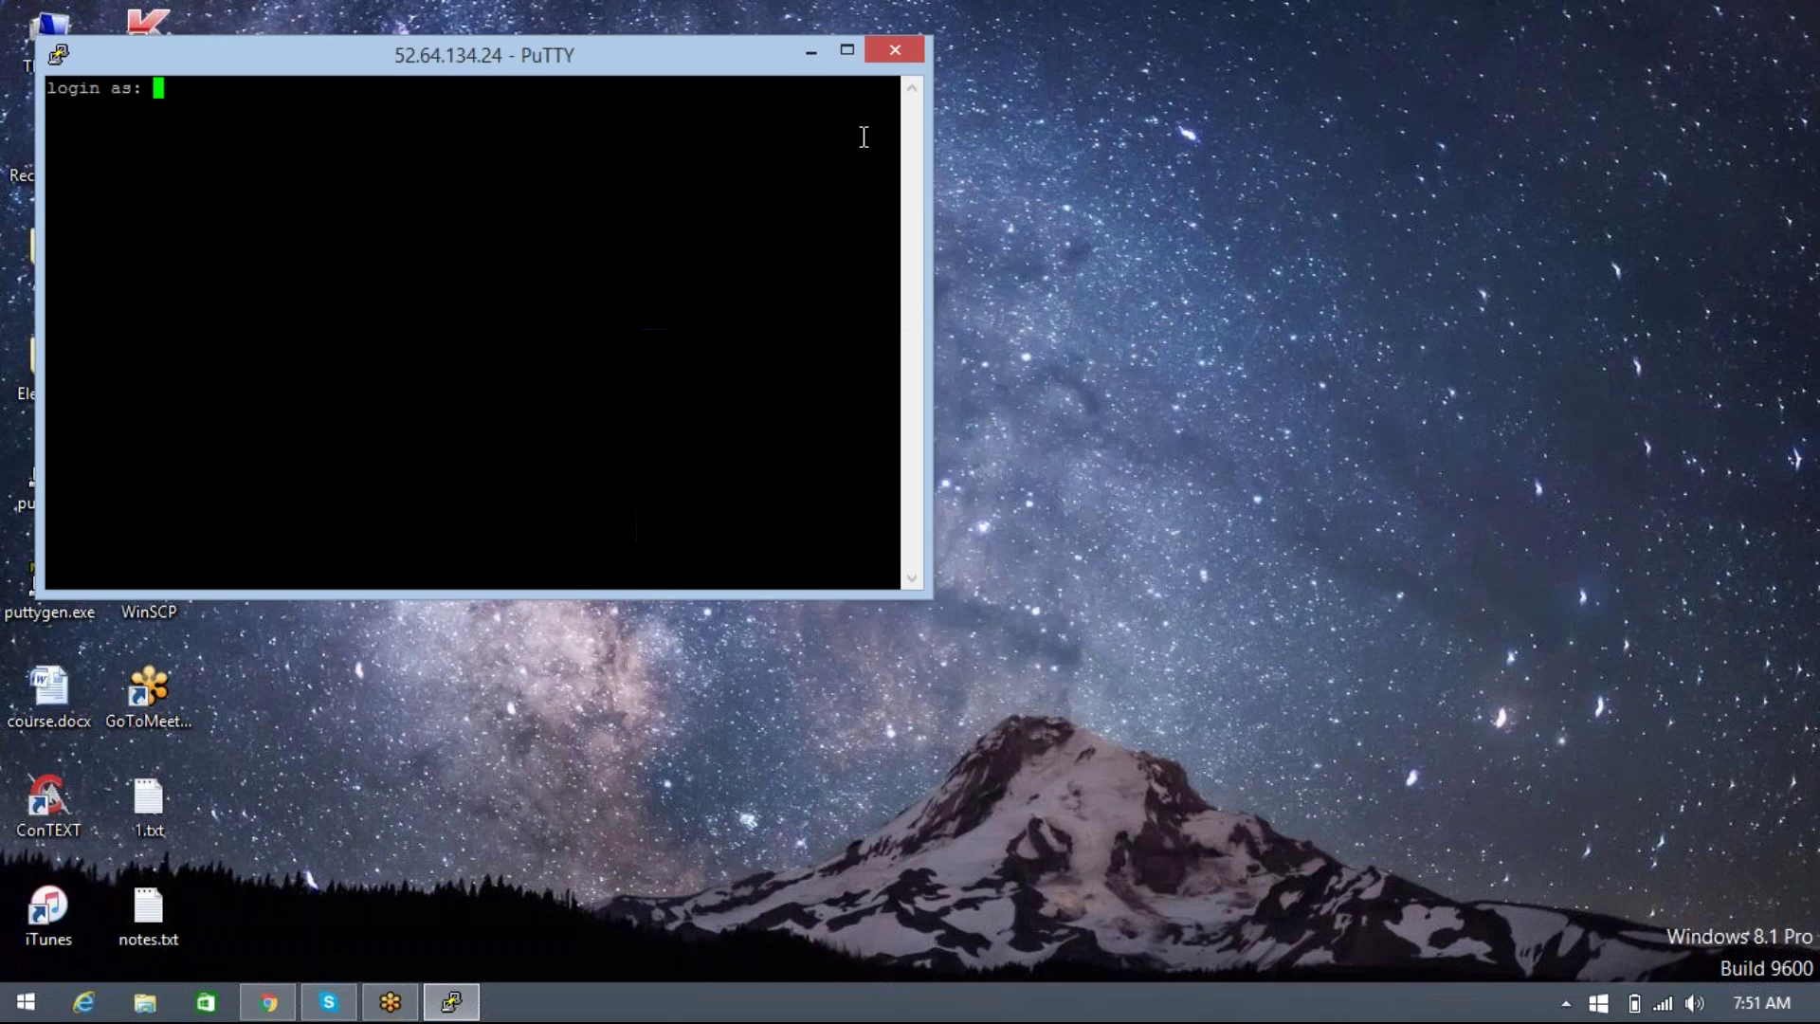
pyautogui.click(844, 51)
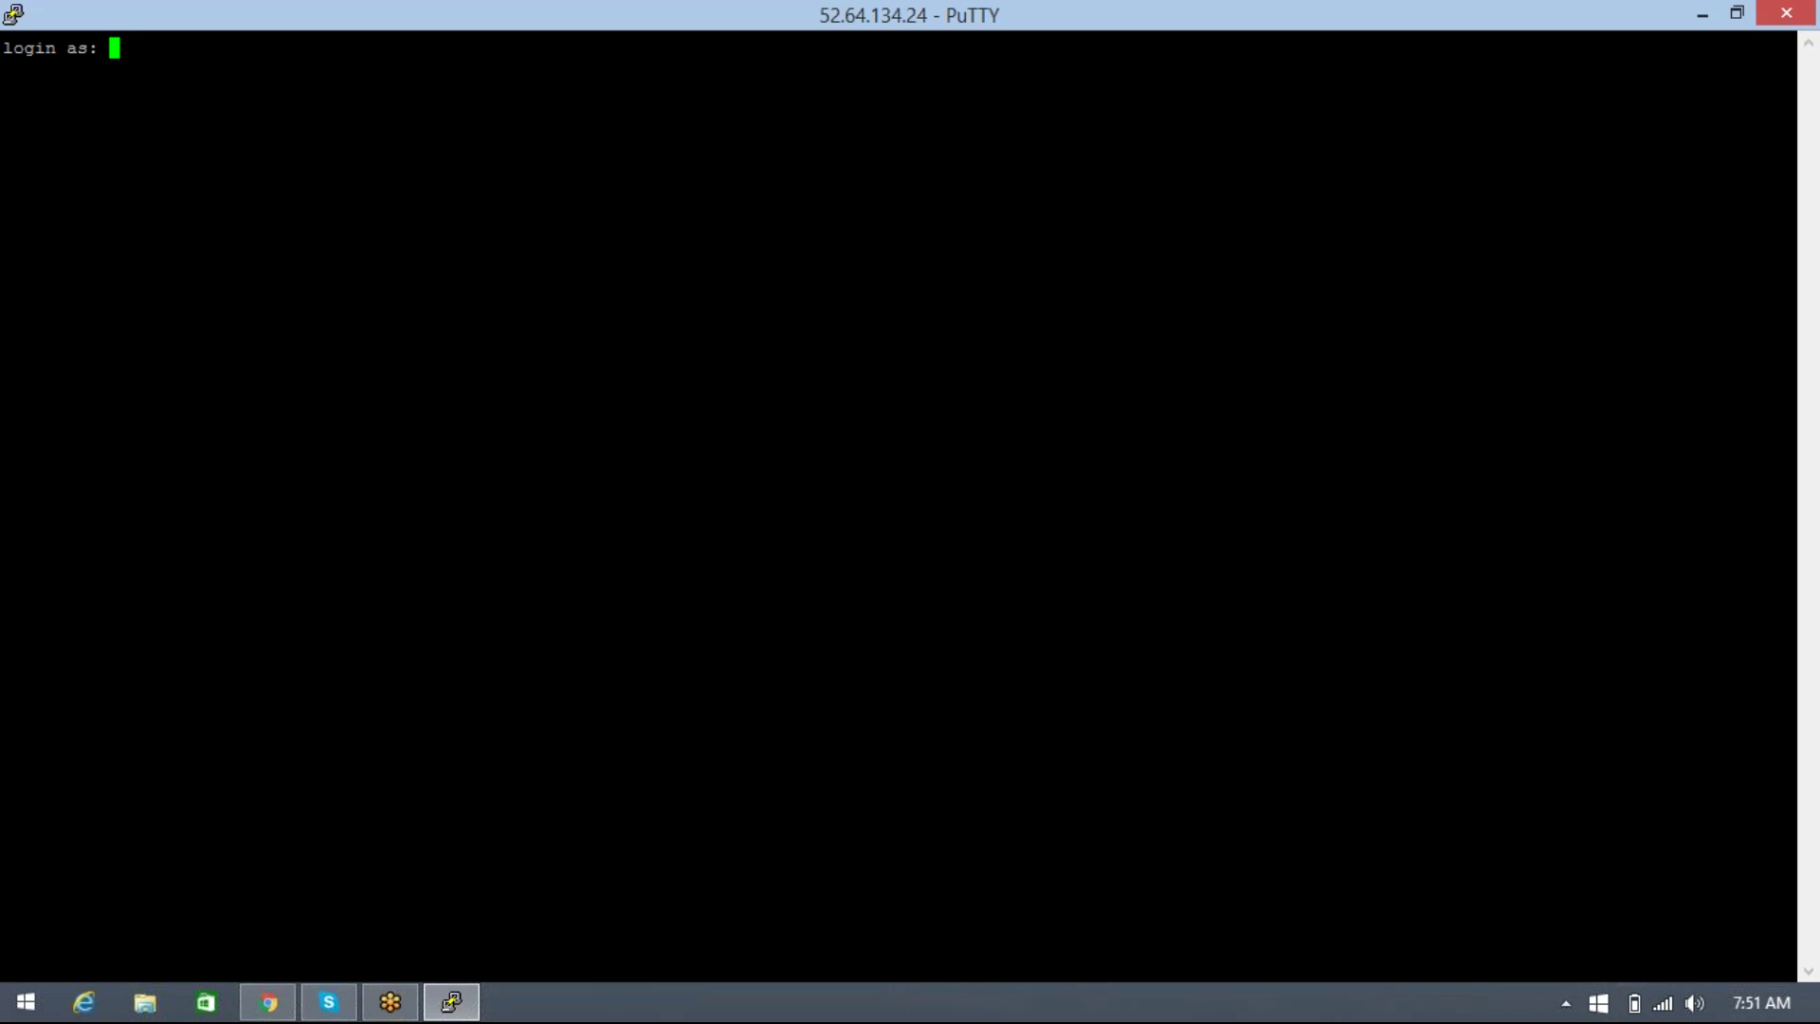
pyautogui.write('ec2-user')
pyautogui.press('Return')
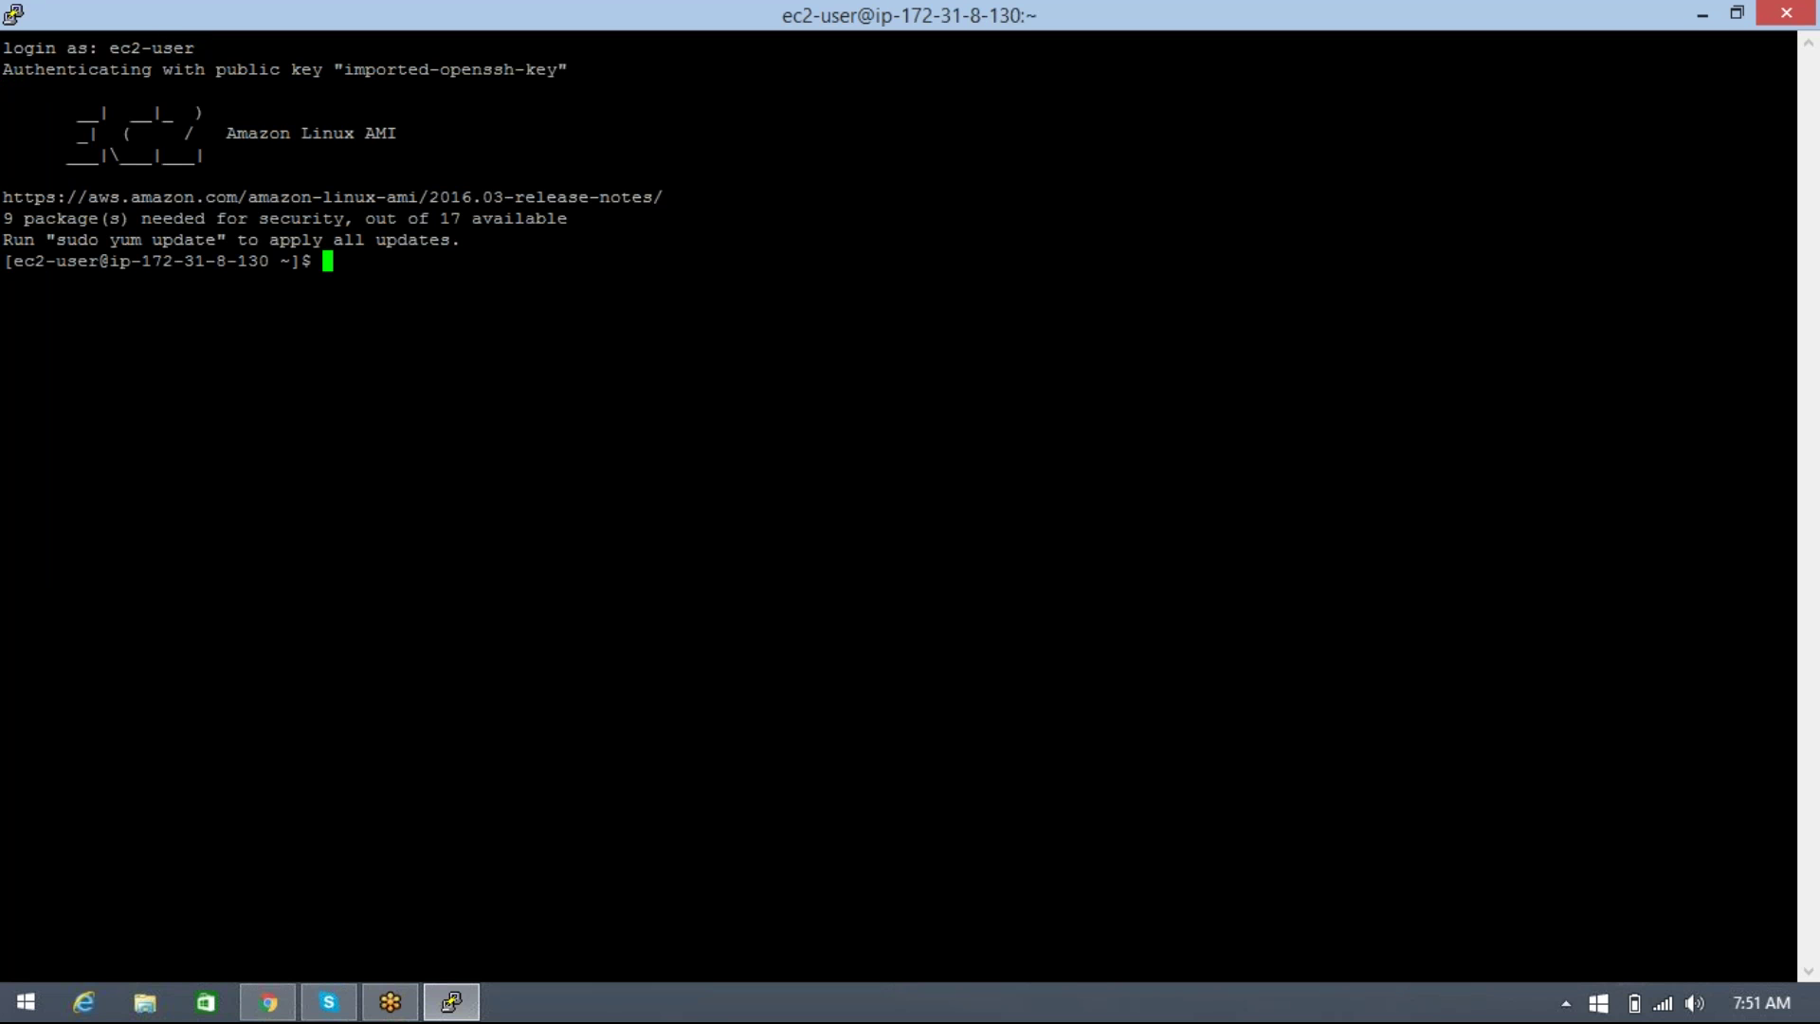
# Step: Switch to the root user with sudo su and change to root's home directory
pyautogui.press('Return')
pyautogui.press('Return')
pyautogui.write('sudo ')
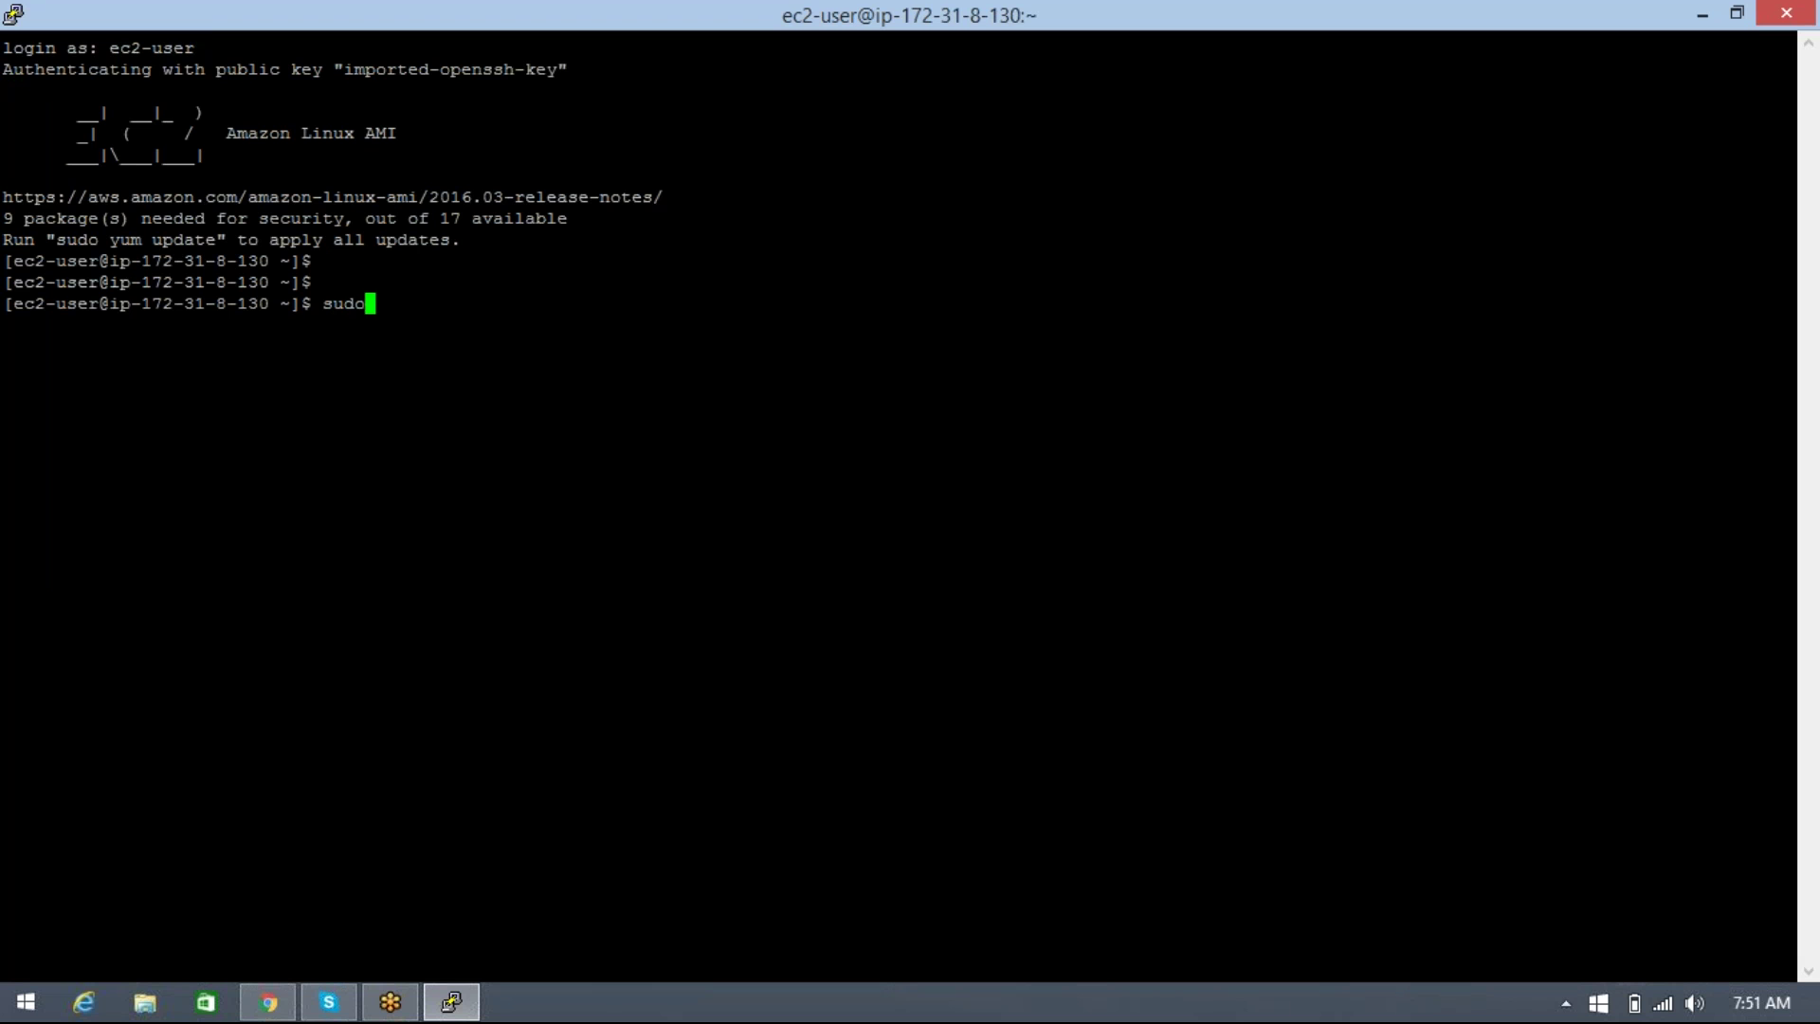
pyautogui.write('su')
pyautogui.press('Return')
pyautogui.write('cd')
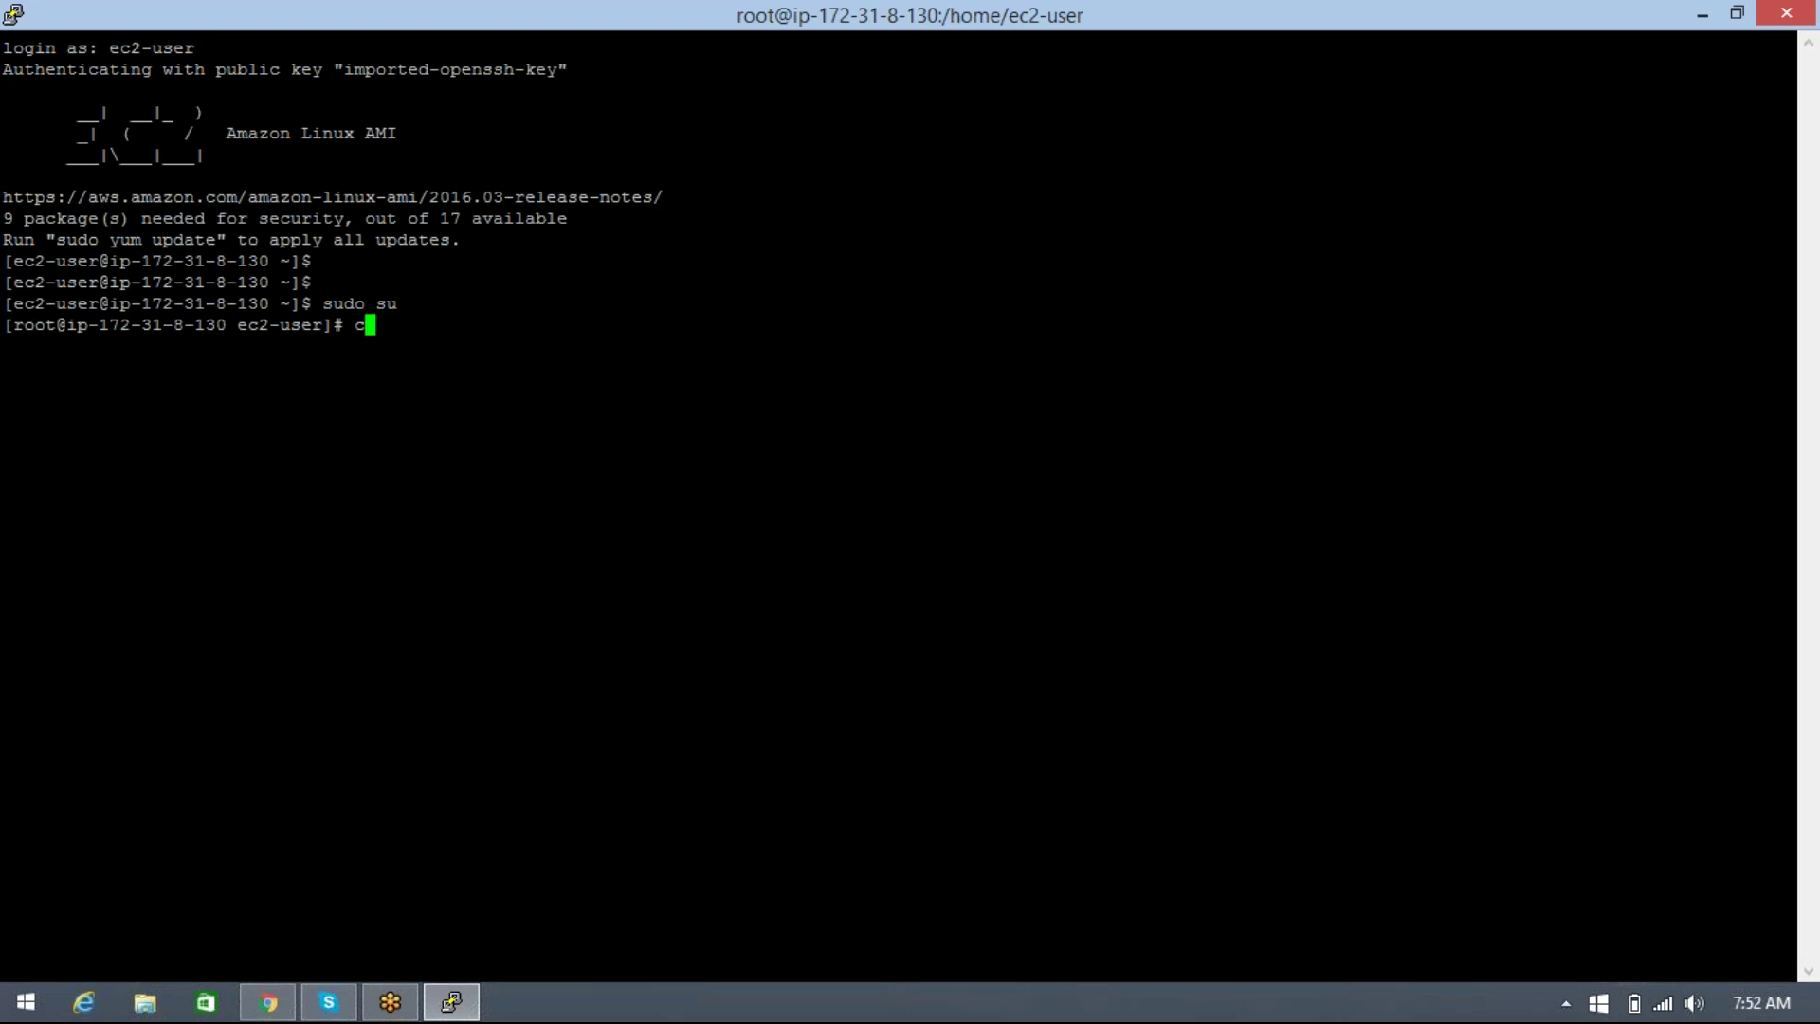
pyautogui.press('Return')
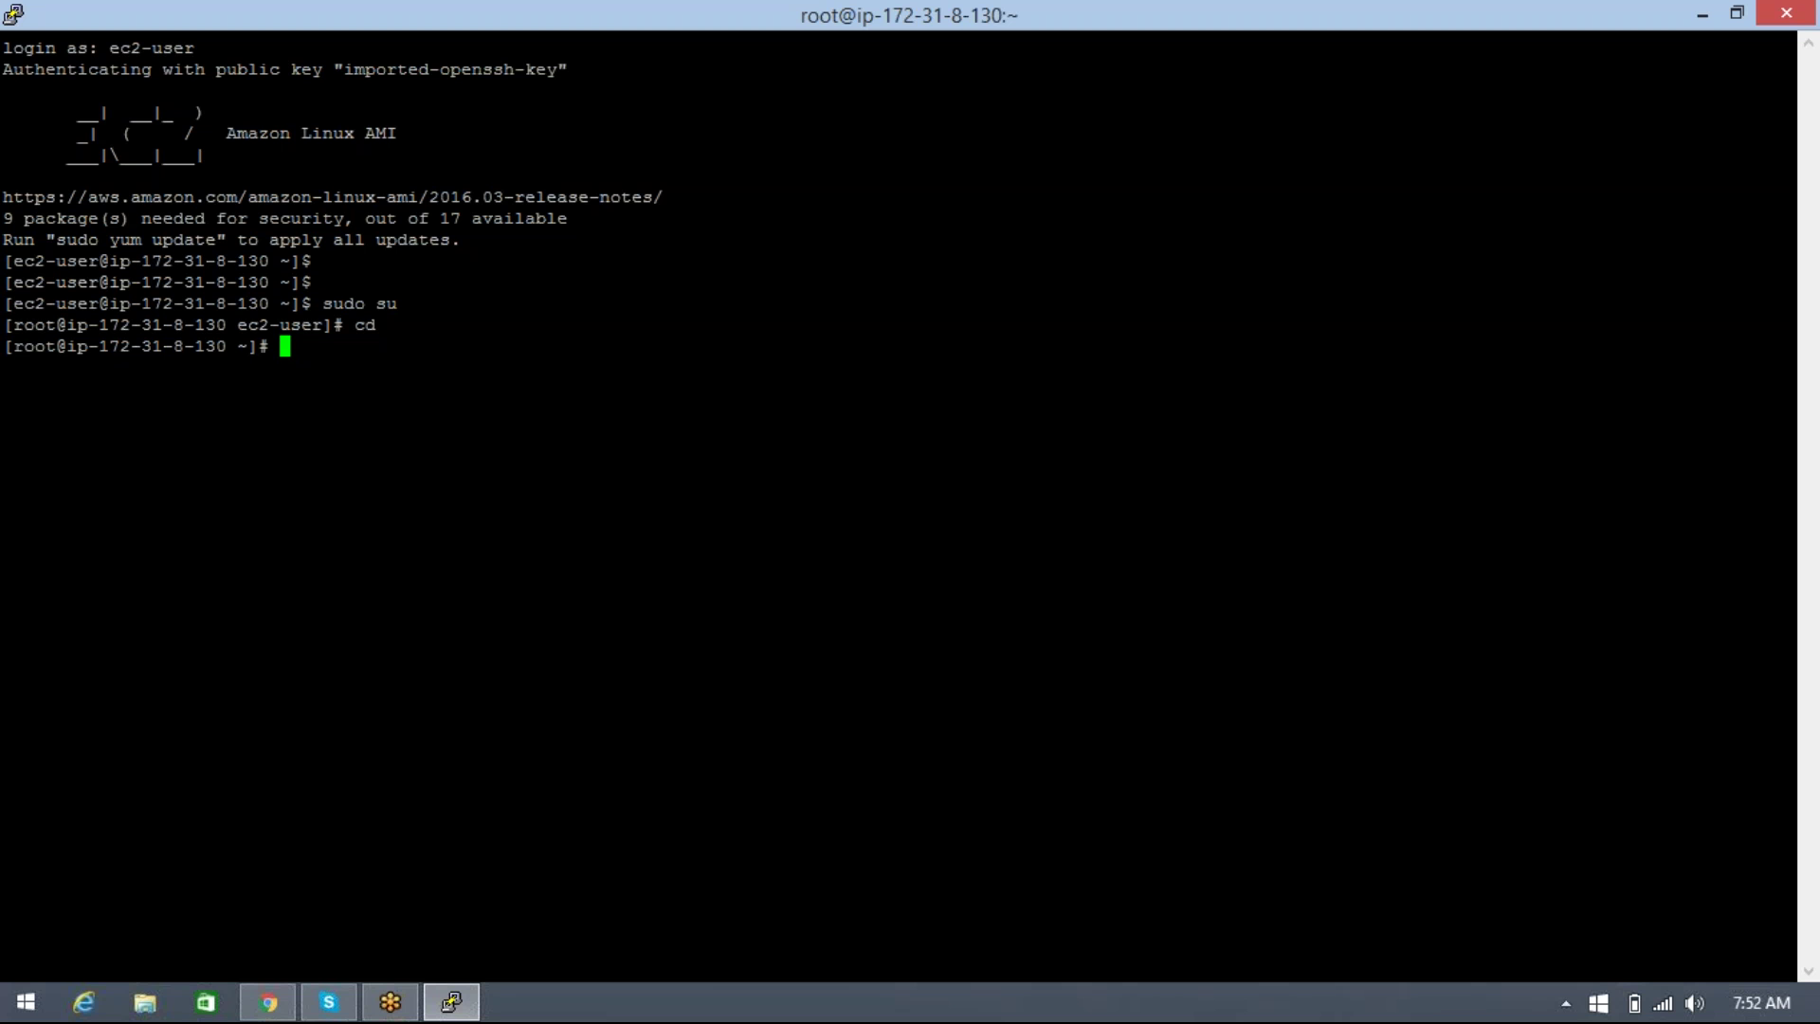
pyautogui.write('cd')
pyautogui.press('BackSpace')
pyautogui.press('BackSpace')
pyautogui.write('curl http://169.254.169.254/latest/meta-data/')
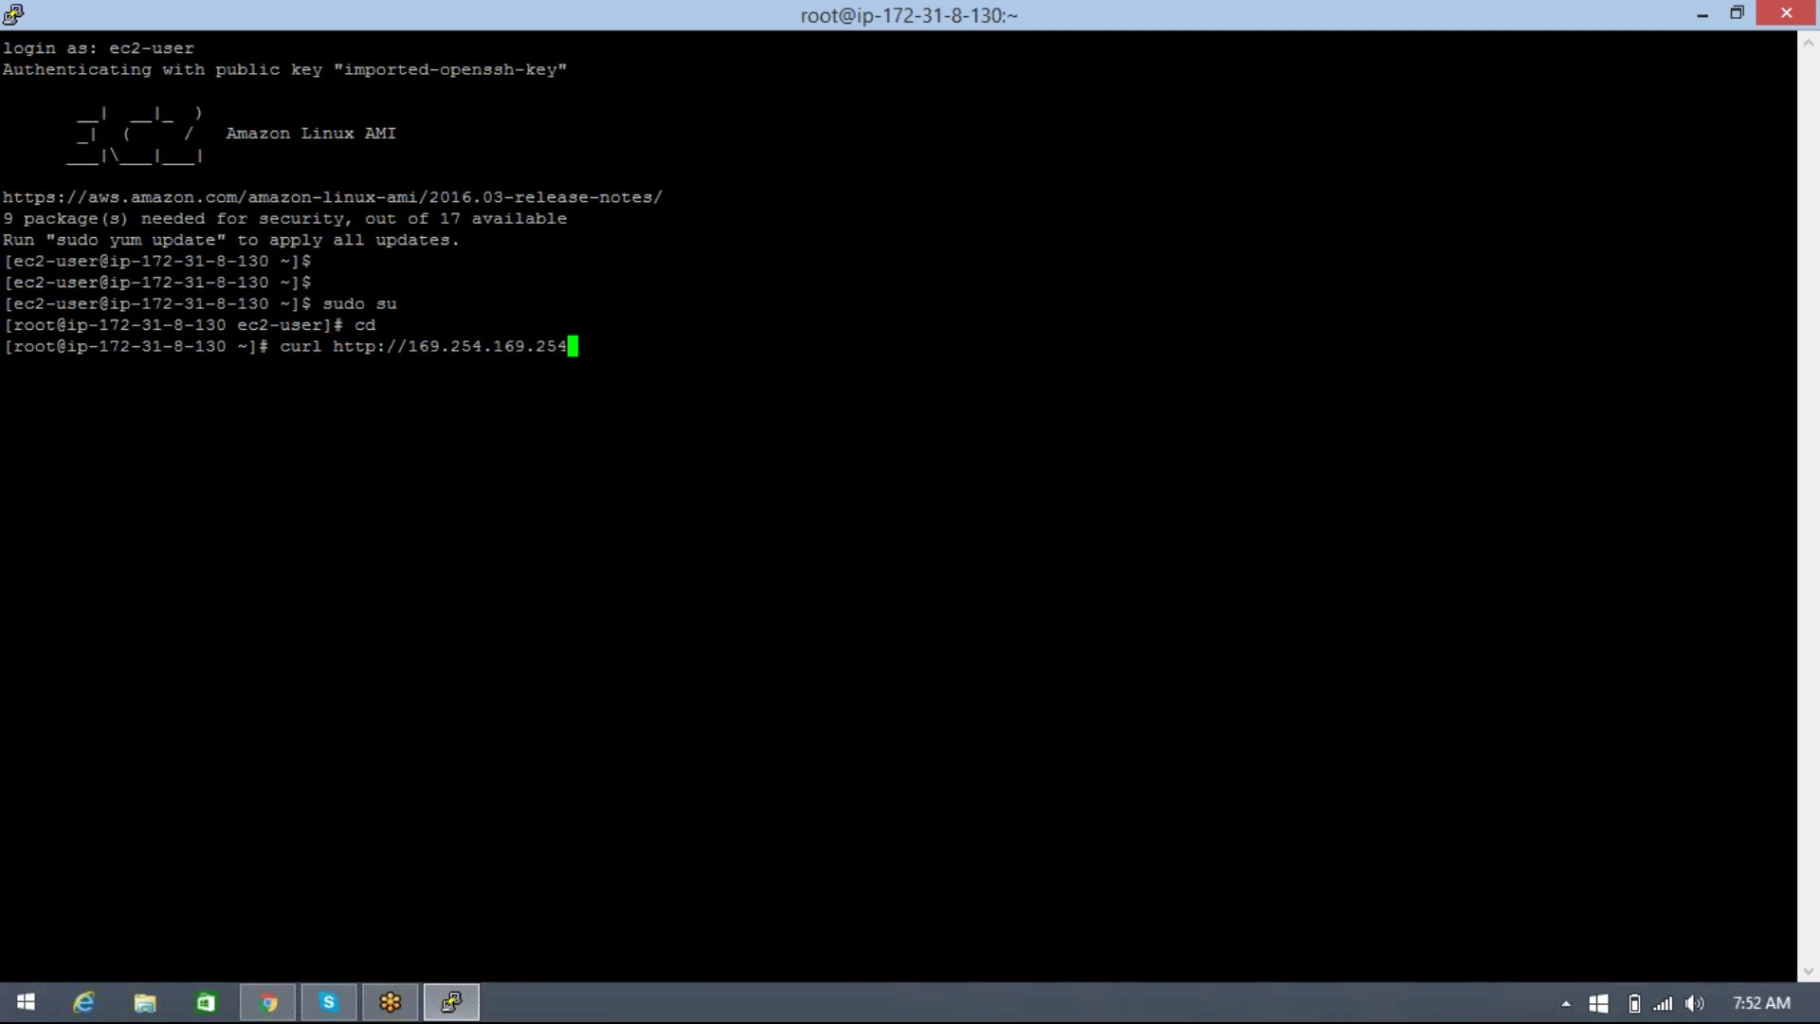
pyautogui.write('69.254/latest/meta')
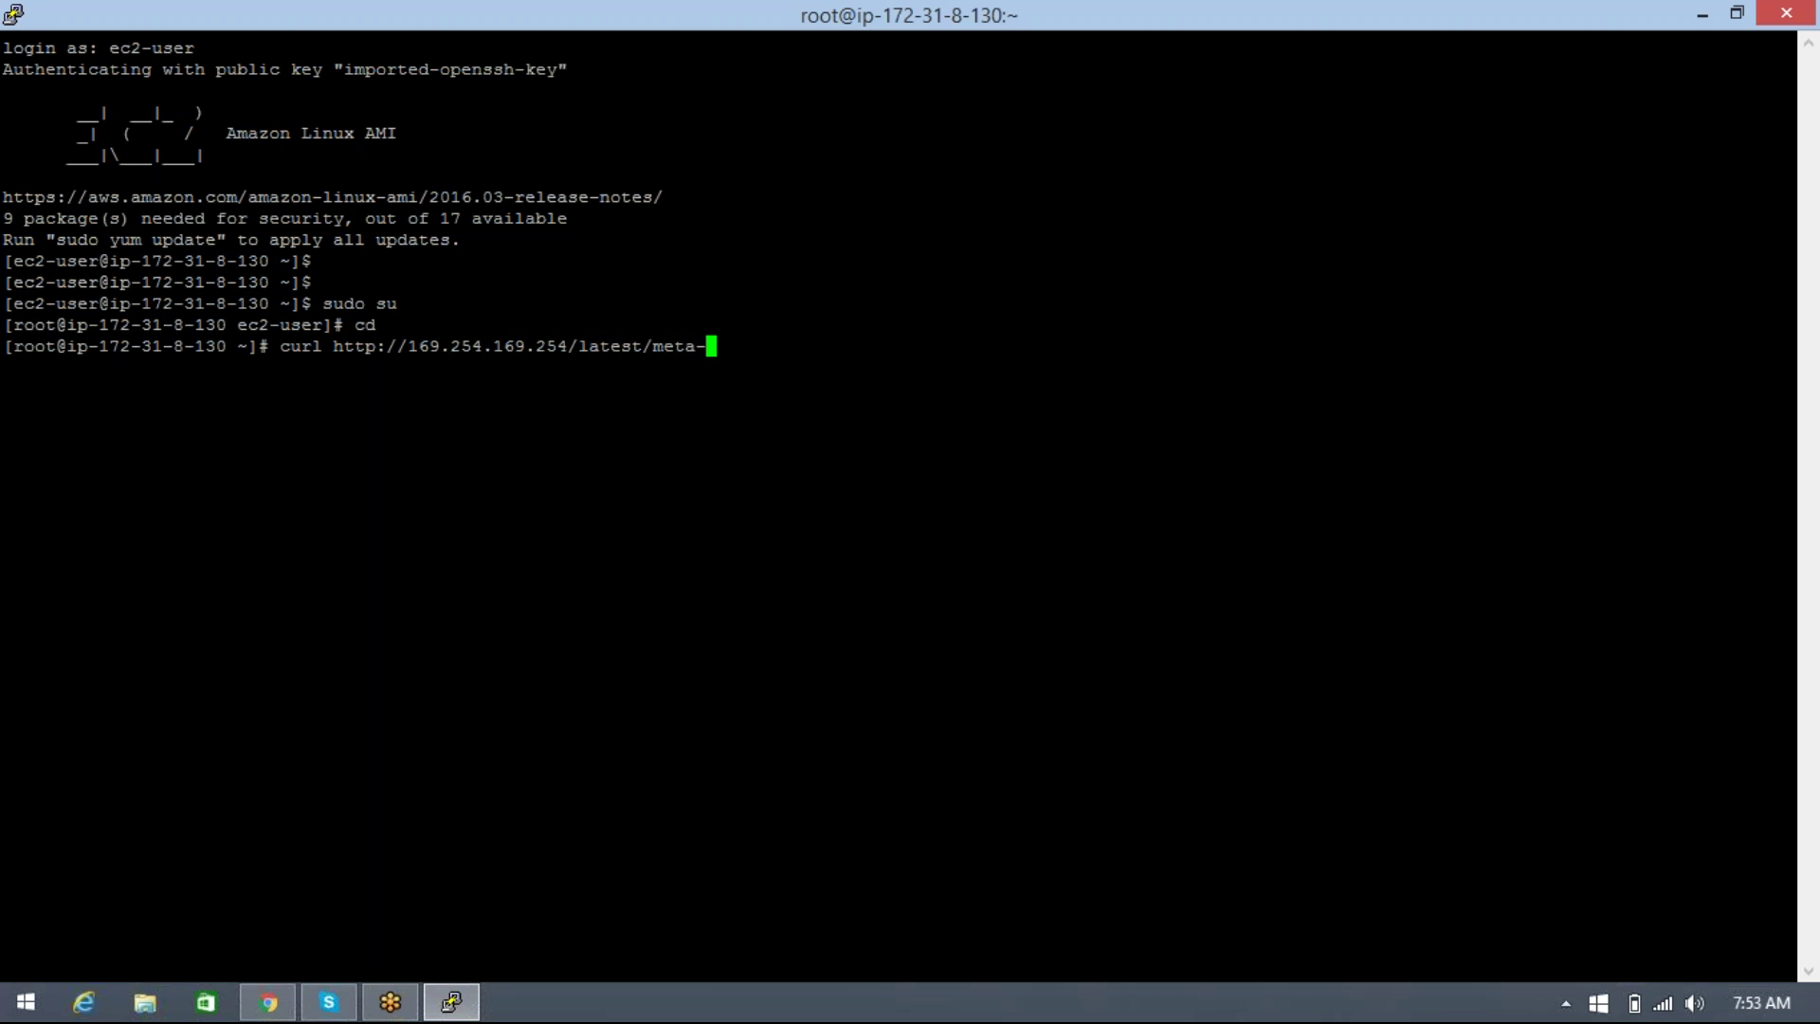
pyautogui.write('-data')
pyautogui.write('/')
pyautogui.press('Return')
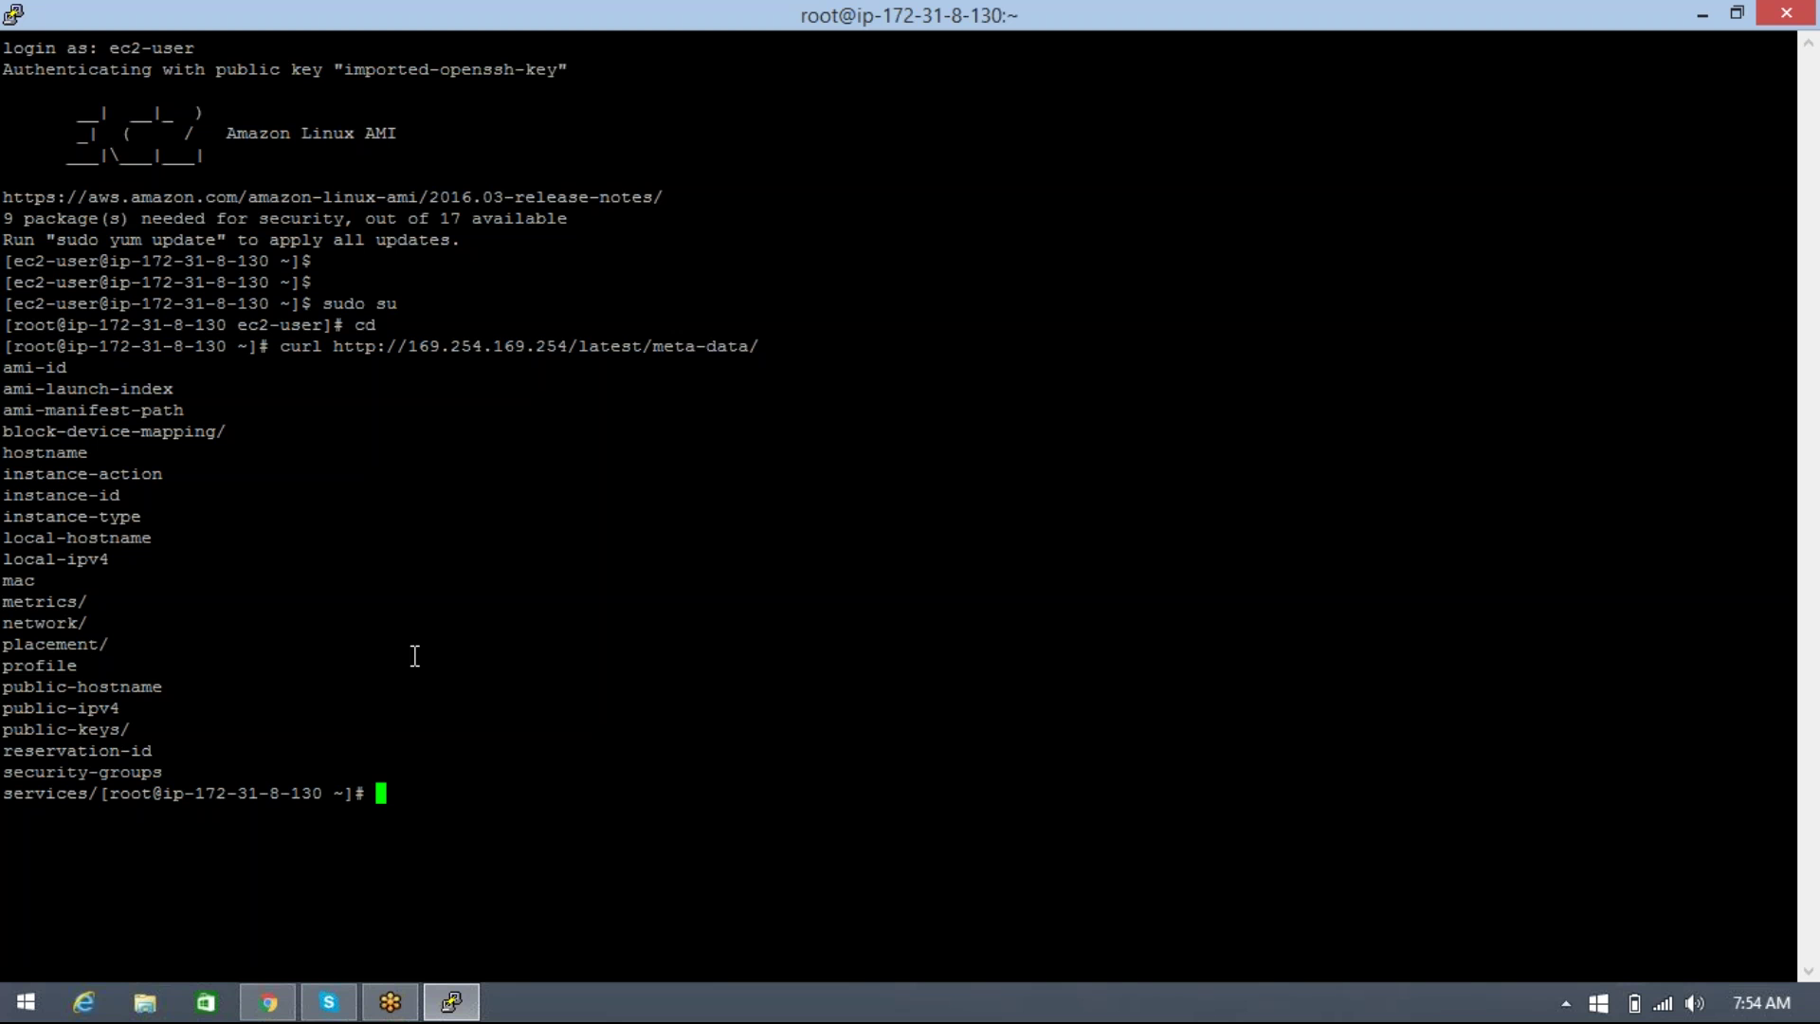
# Step: Query the instance's public IP from the metadata by adding public-ipv4 to the curl URL, and highlight the returned address
pyautogui.press('Up')
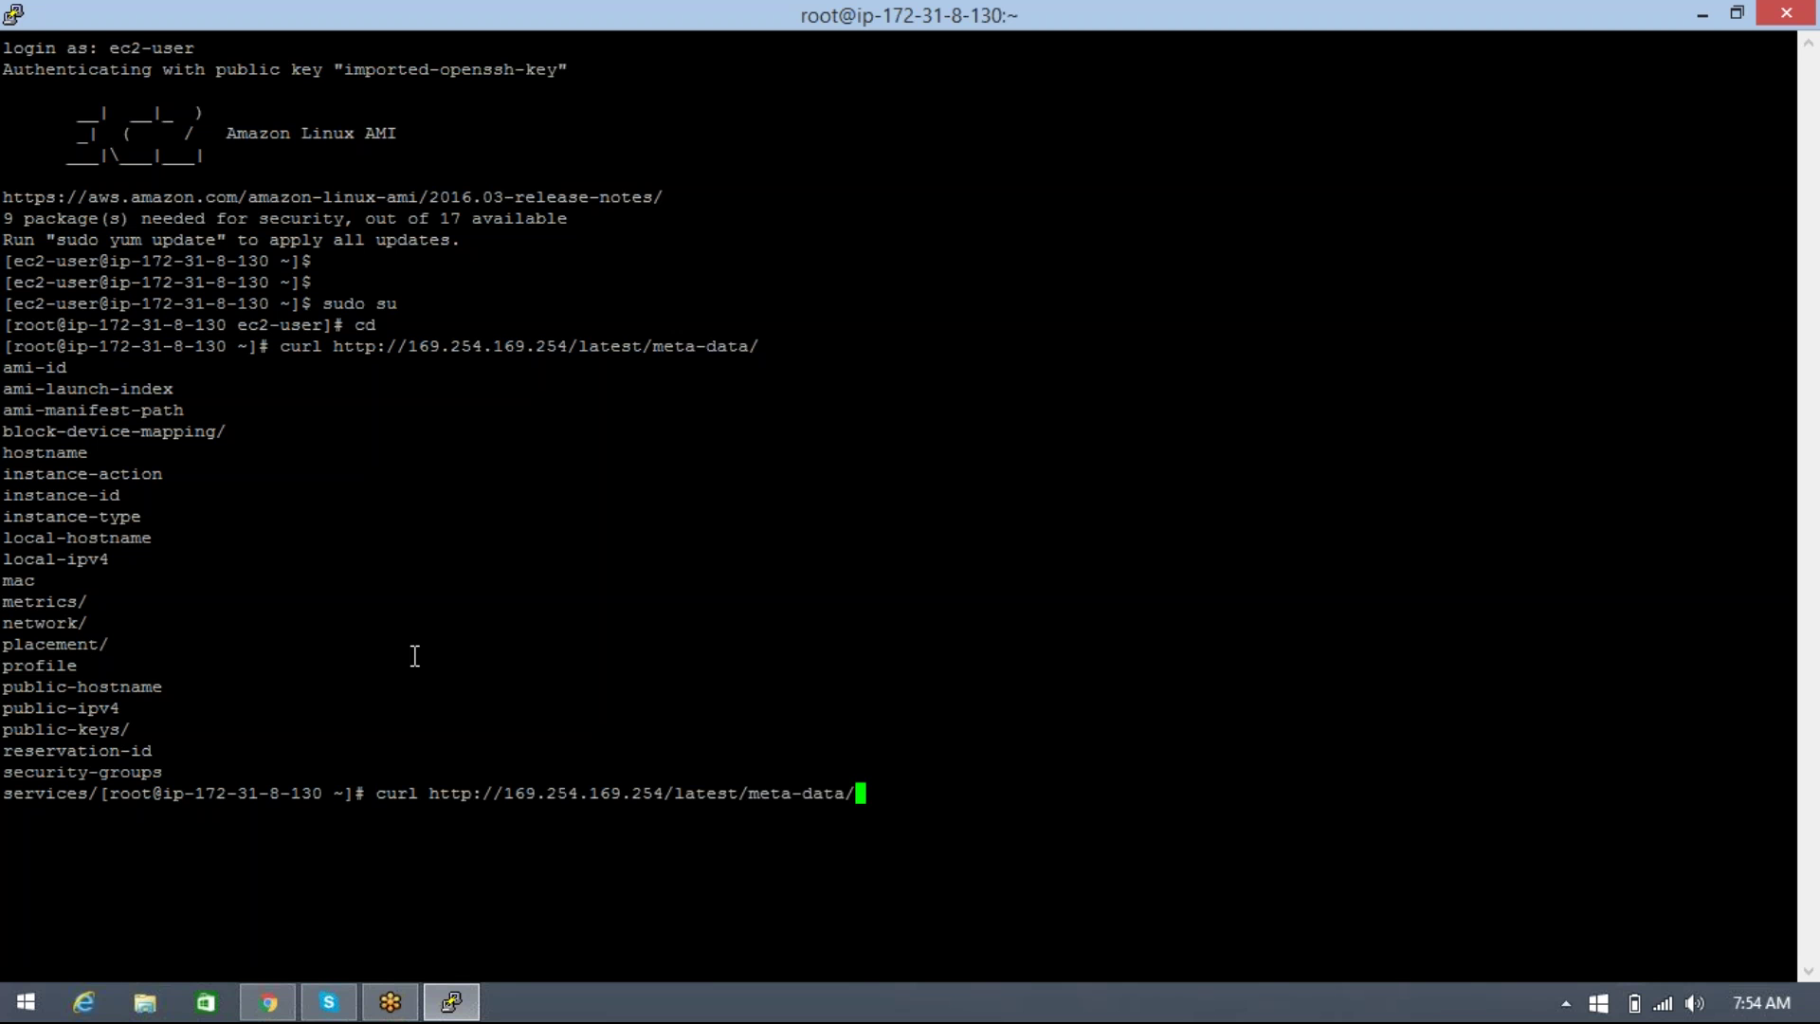
pyautogui.write('public')
pyautogui.write('-ipv4')
pyautogui.press('Return')
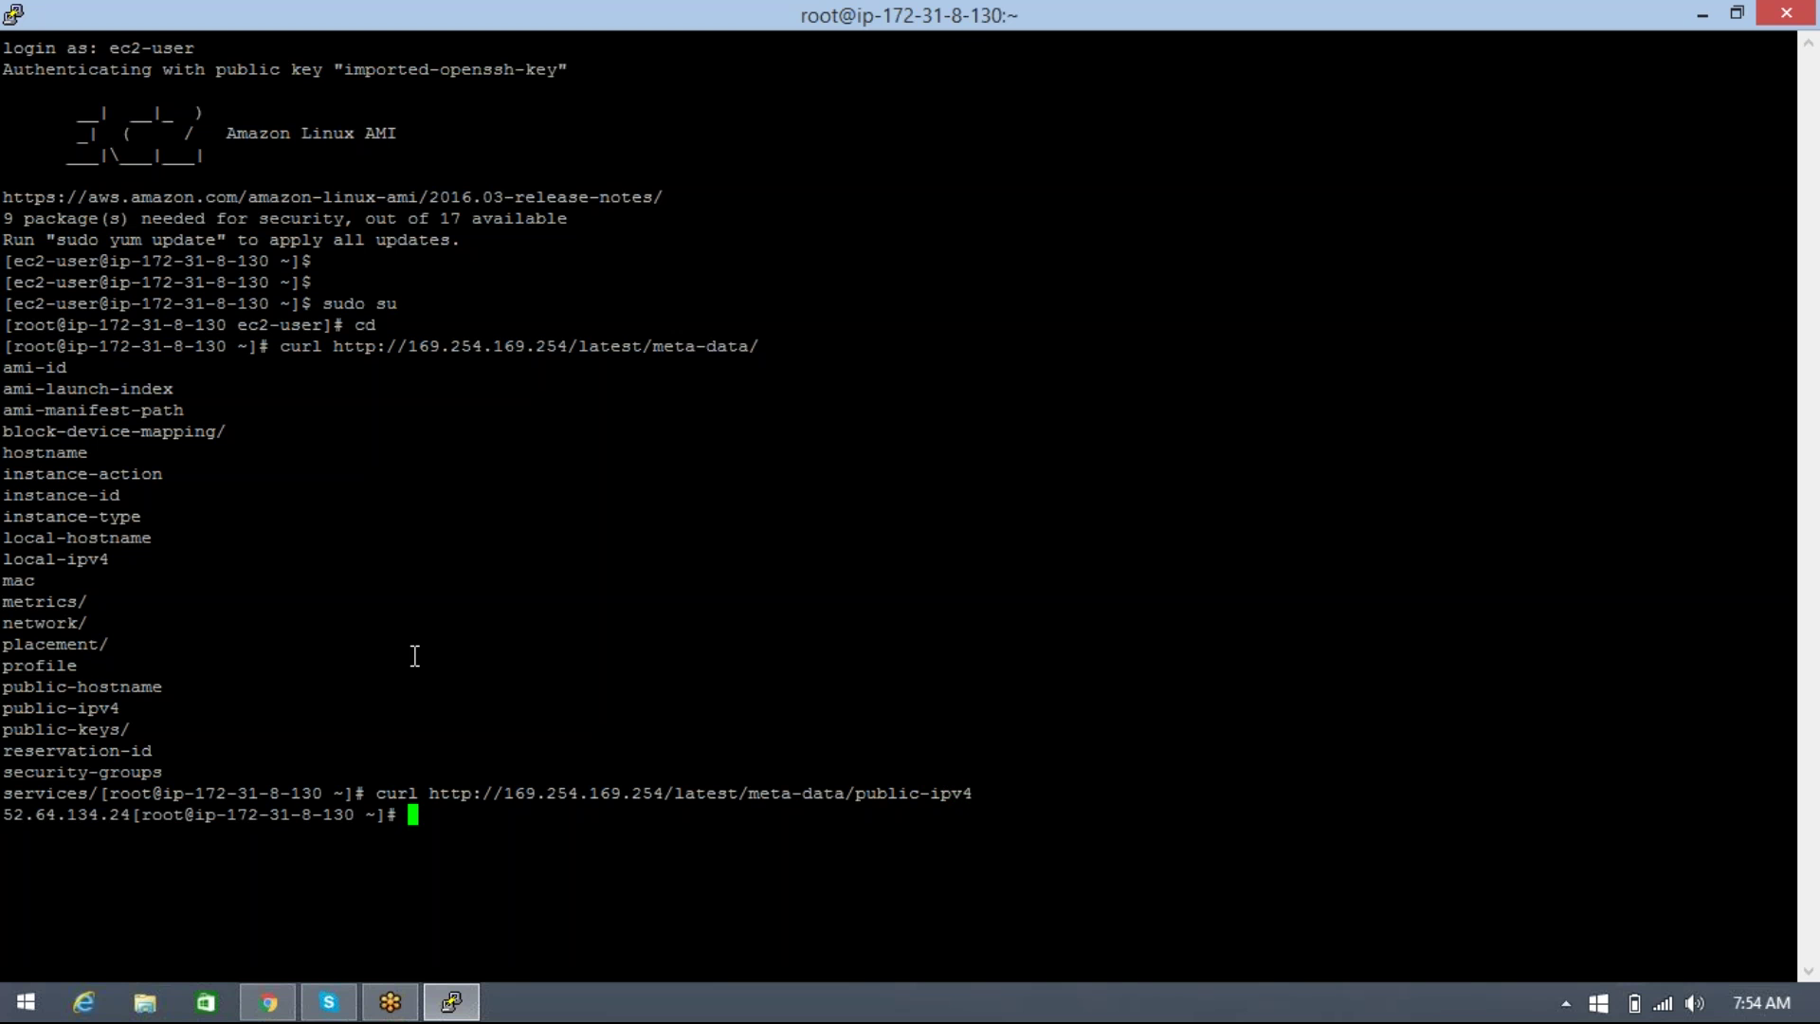
pyautogui.doubleClick(12, 815)
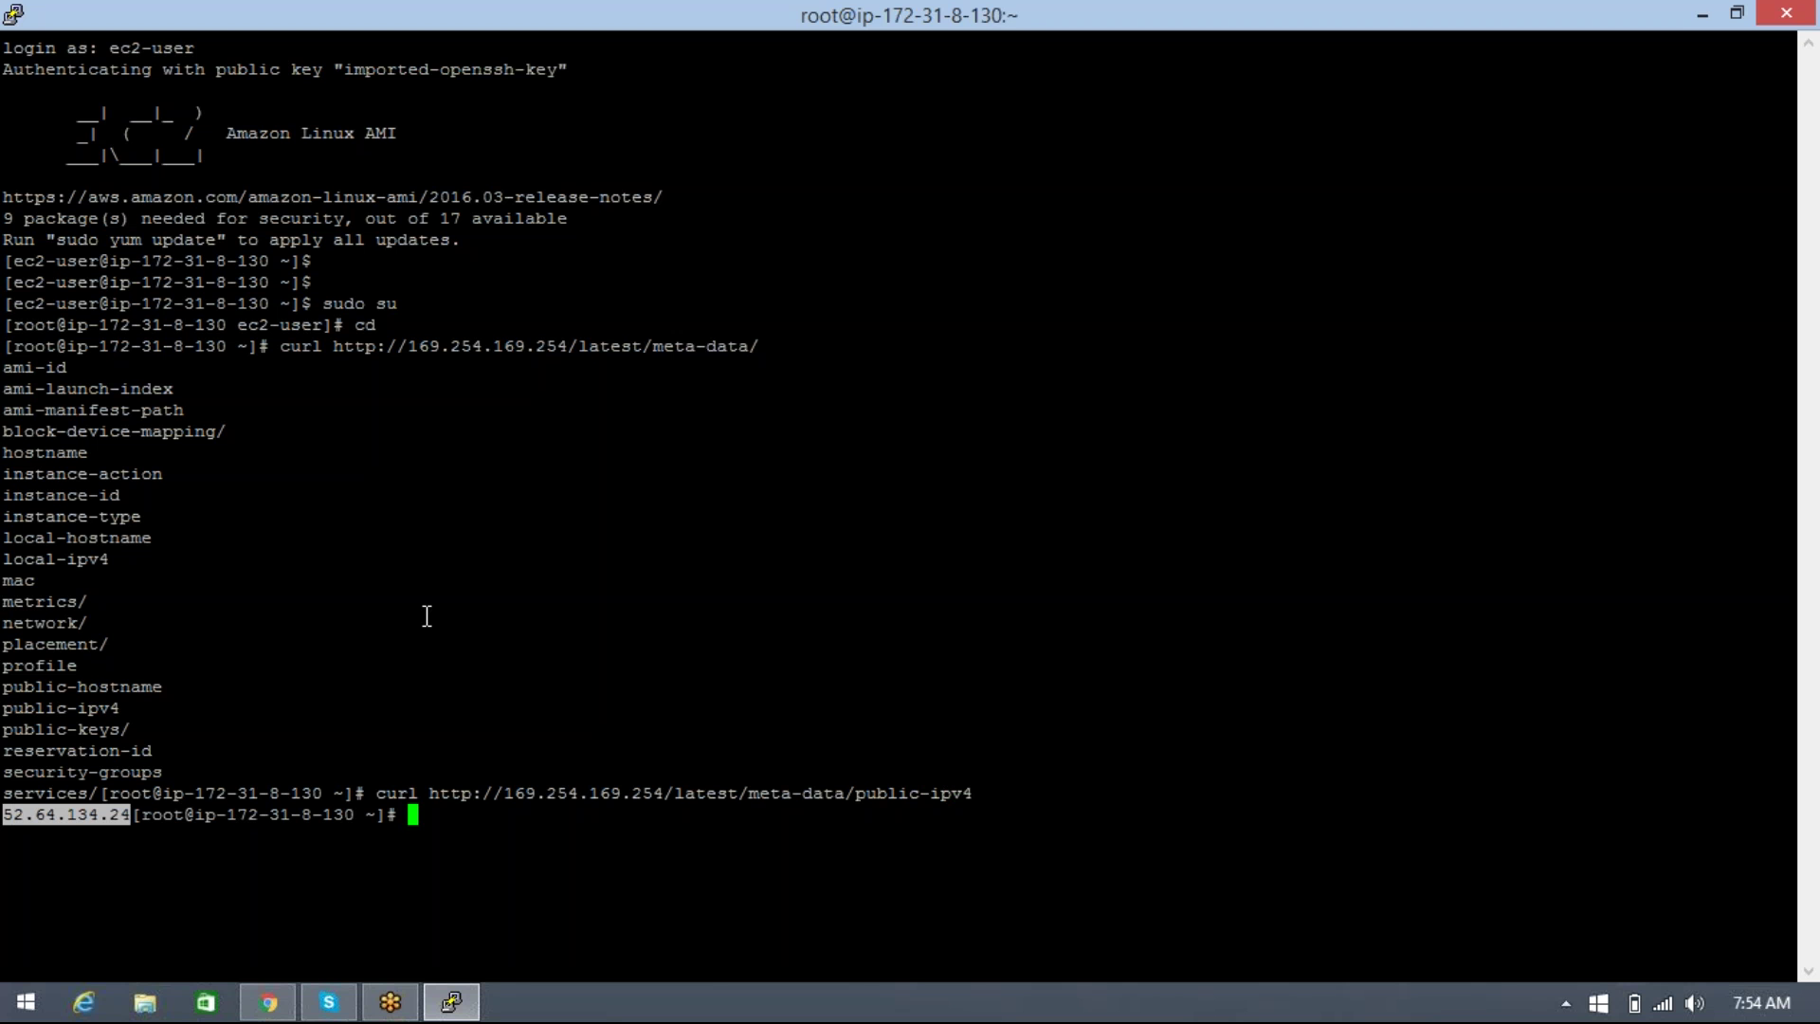
# Step: Save the public-ipv4 metadata output to a file named mypublicip
pyautogui.press('Up')
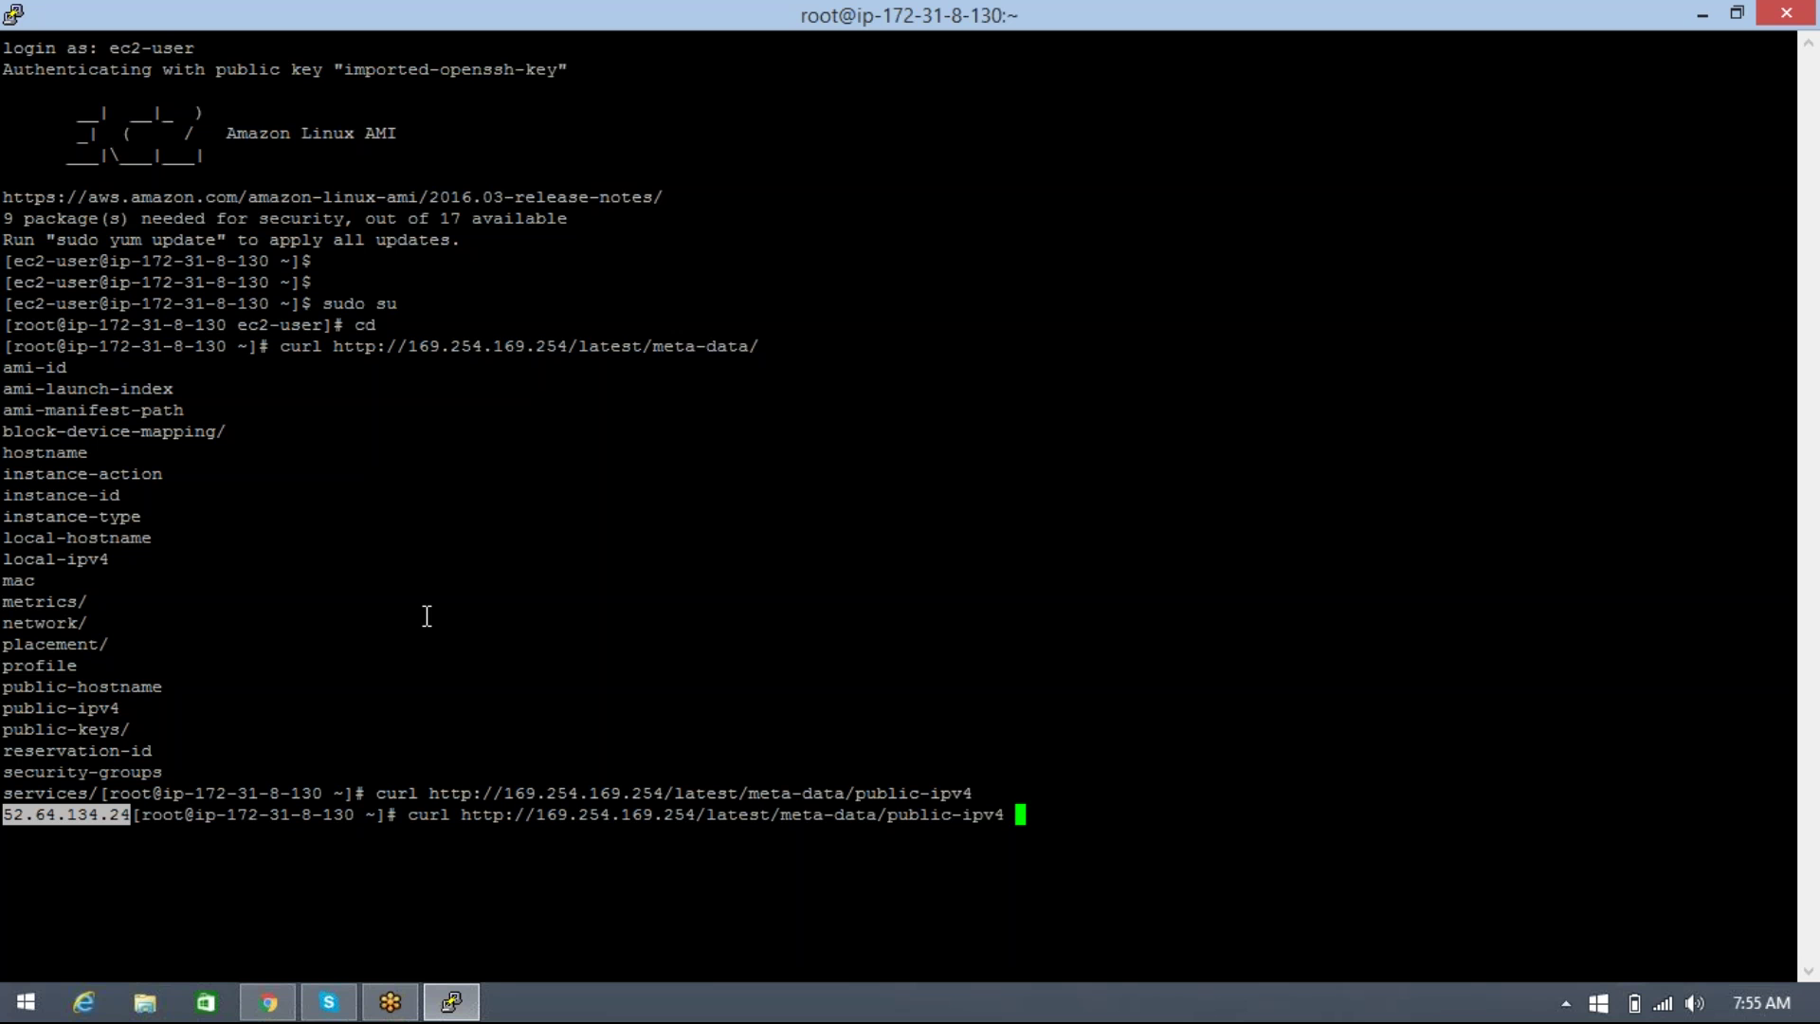
pyautogui.write('>')
pyautogui.write('mypublicip')
pyautogui.press('Return')
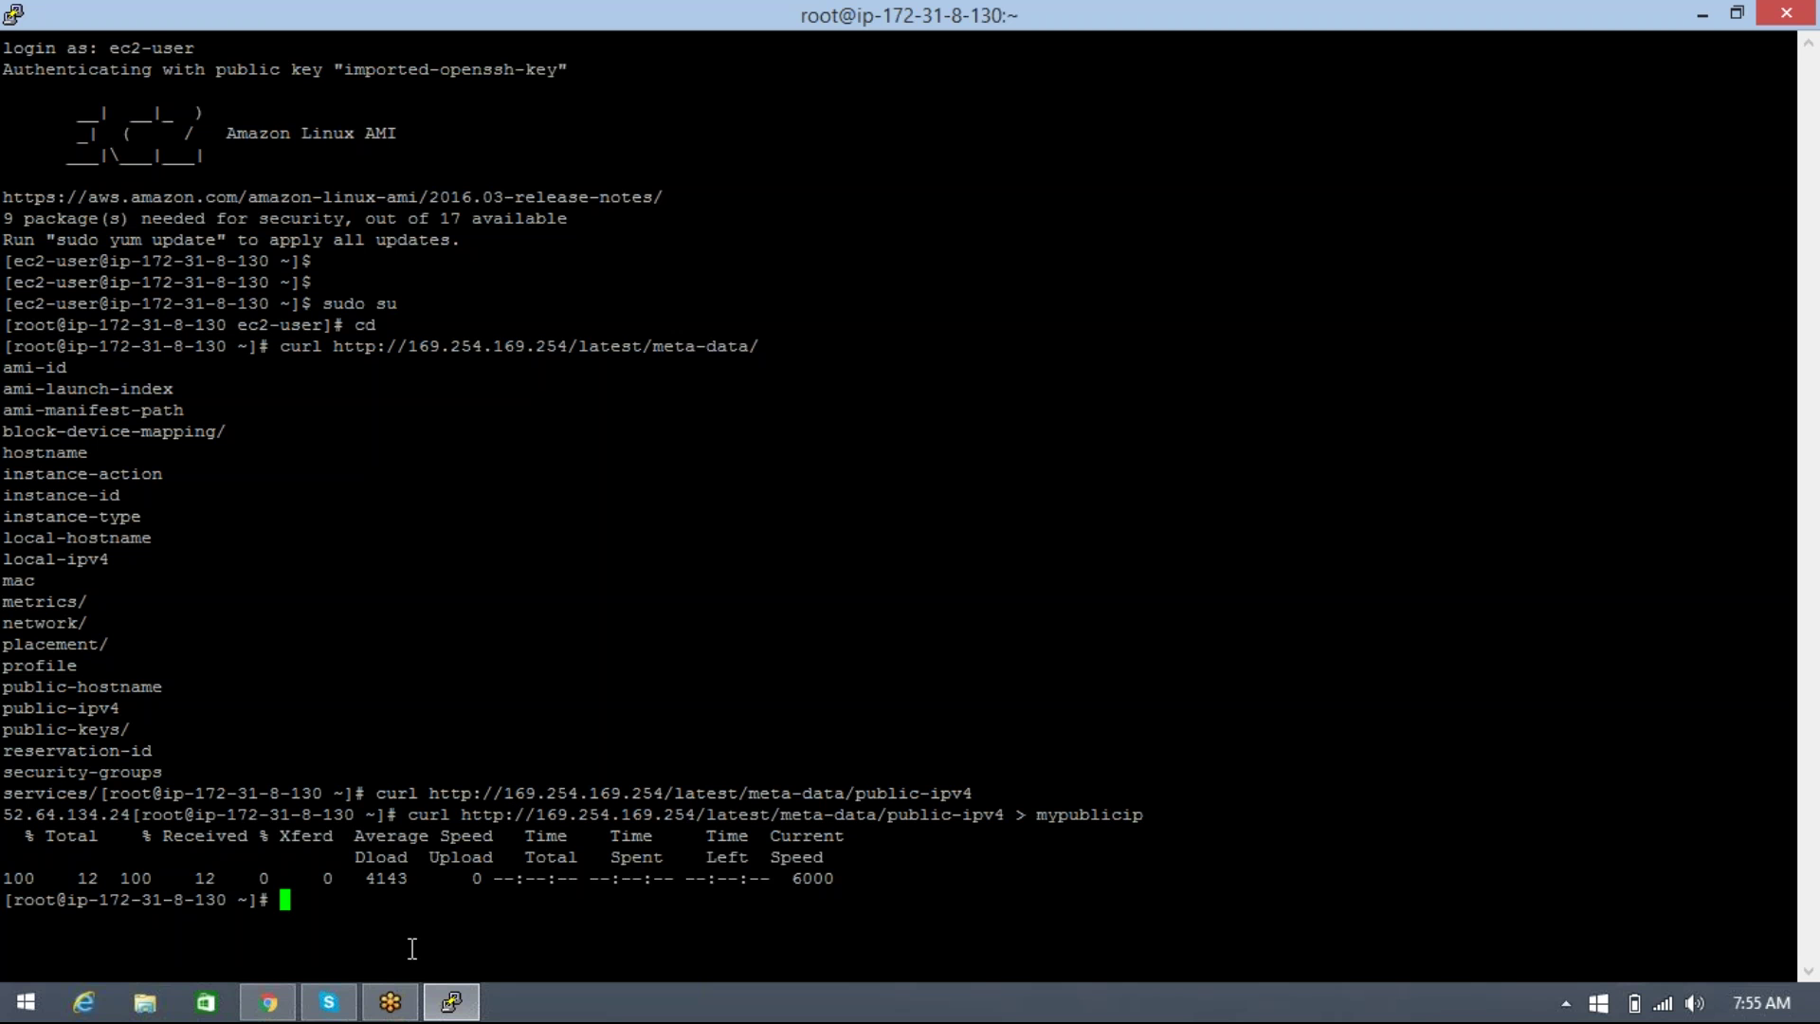
# Step: List the home directory's files, display the contents of mypublicip with more, and highlight the address
pyautogui.write('ls')
pyautogui.press('Return')
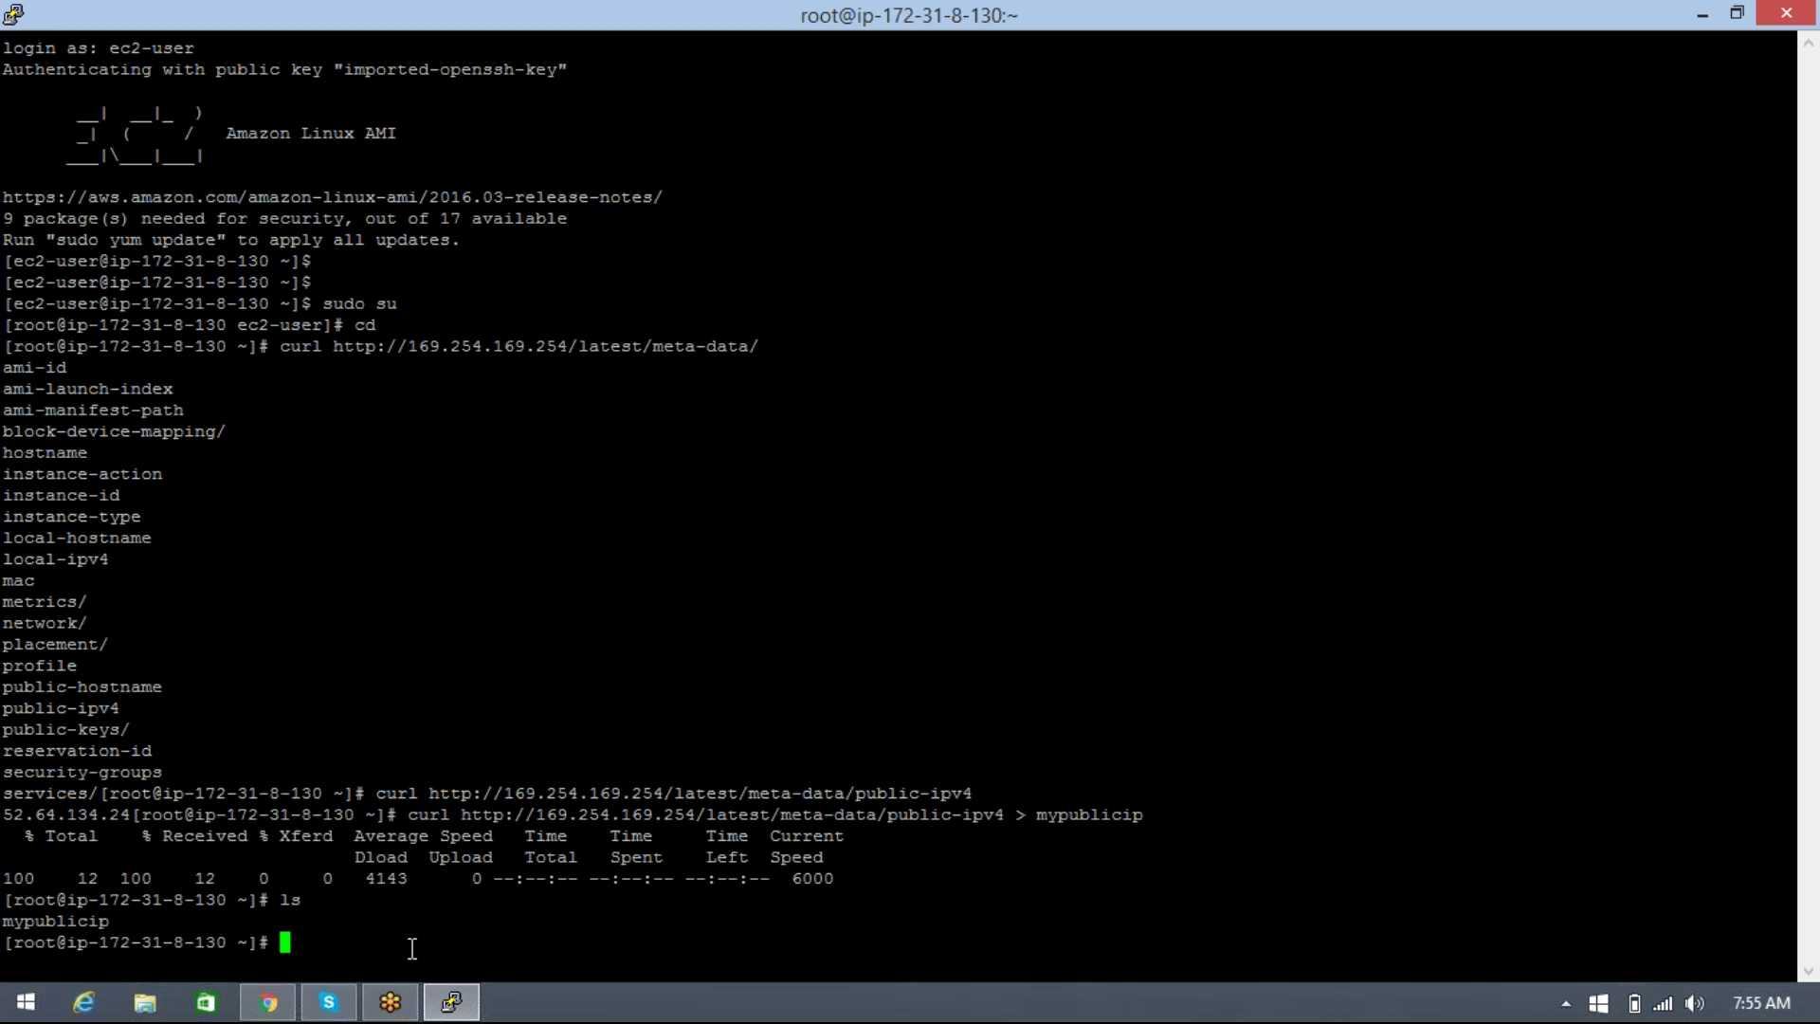
pyautogui.write('more my')
pyautogui.press('Tab')
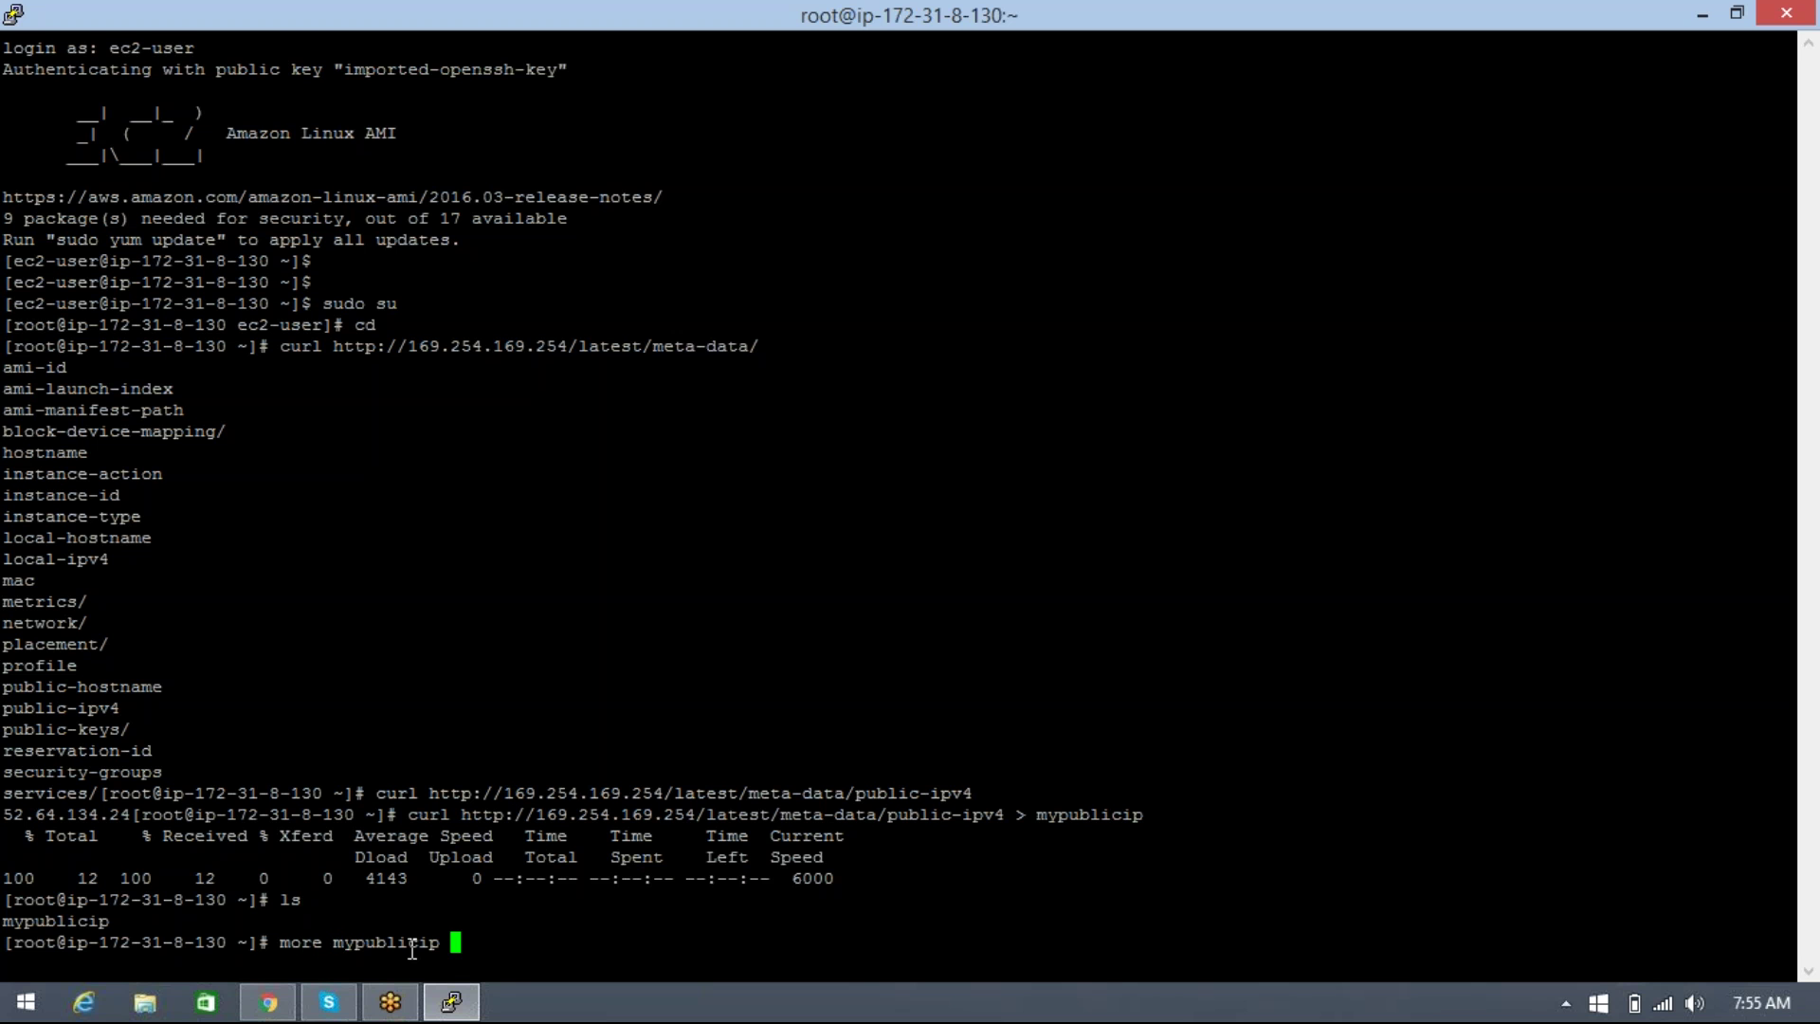
pyautogui.press('Return')
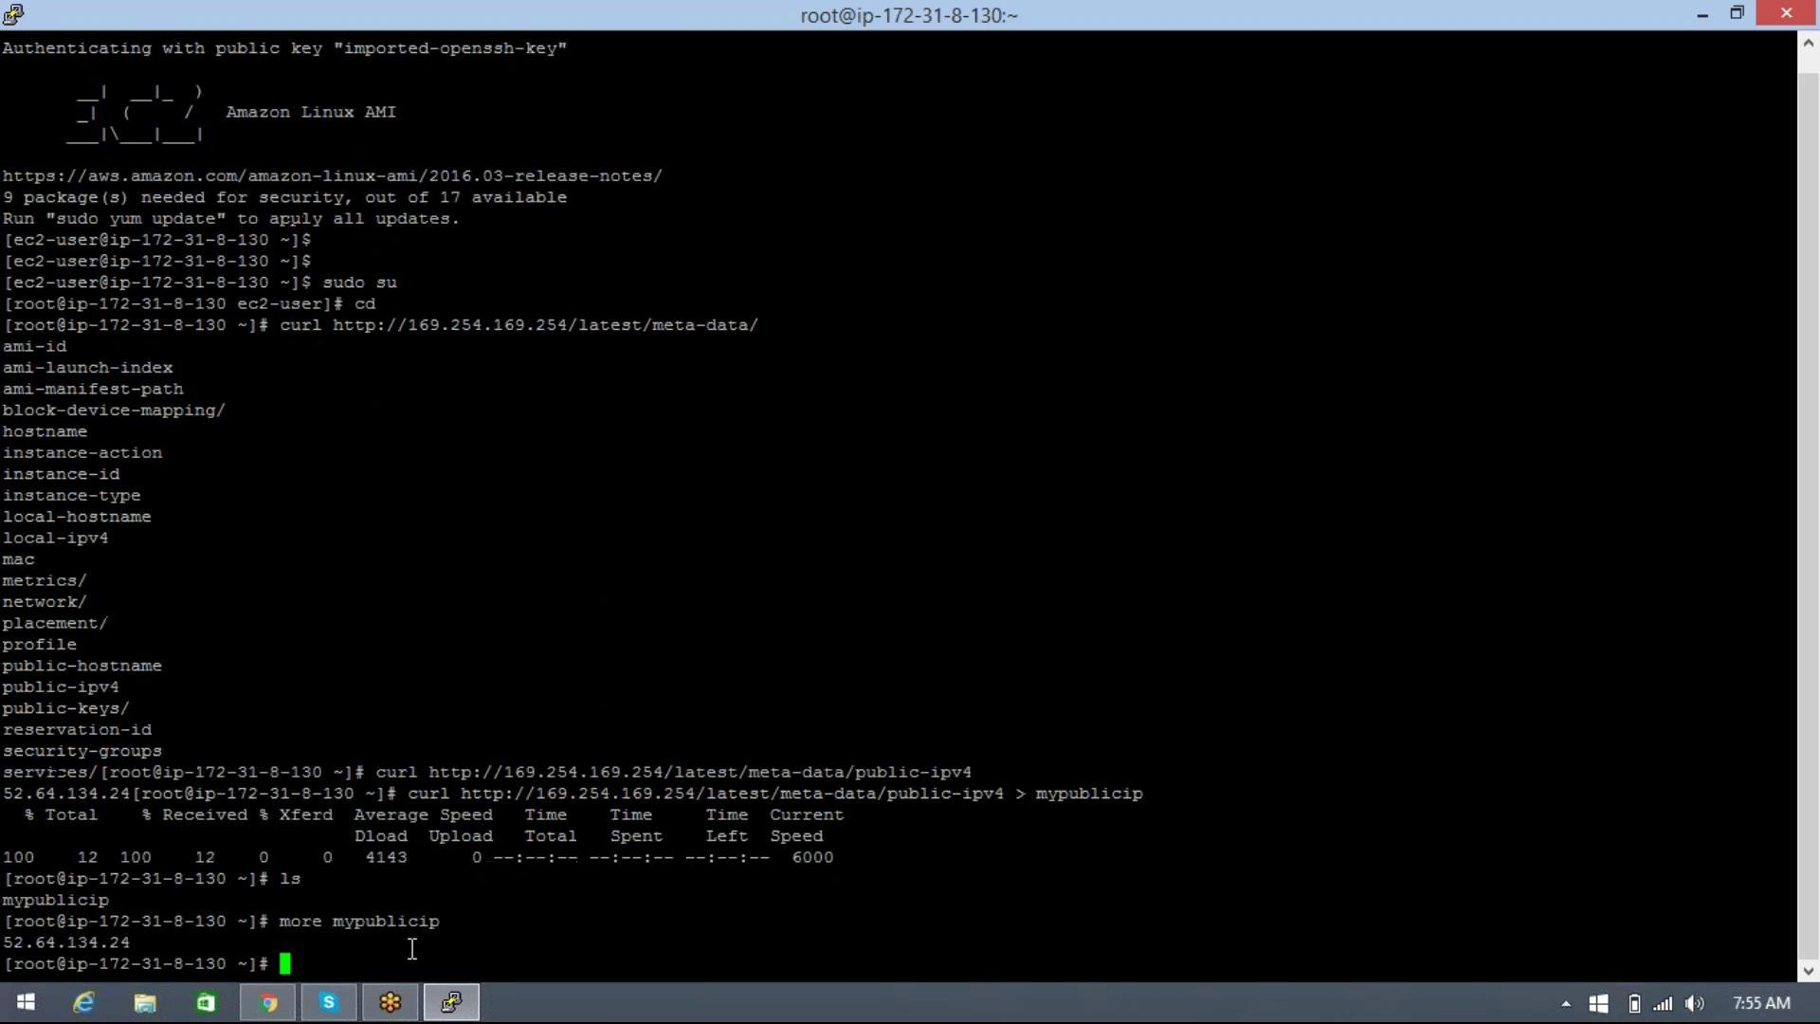
pyautogui.doubleClick(14, 943)
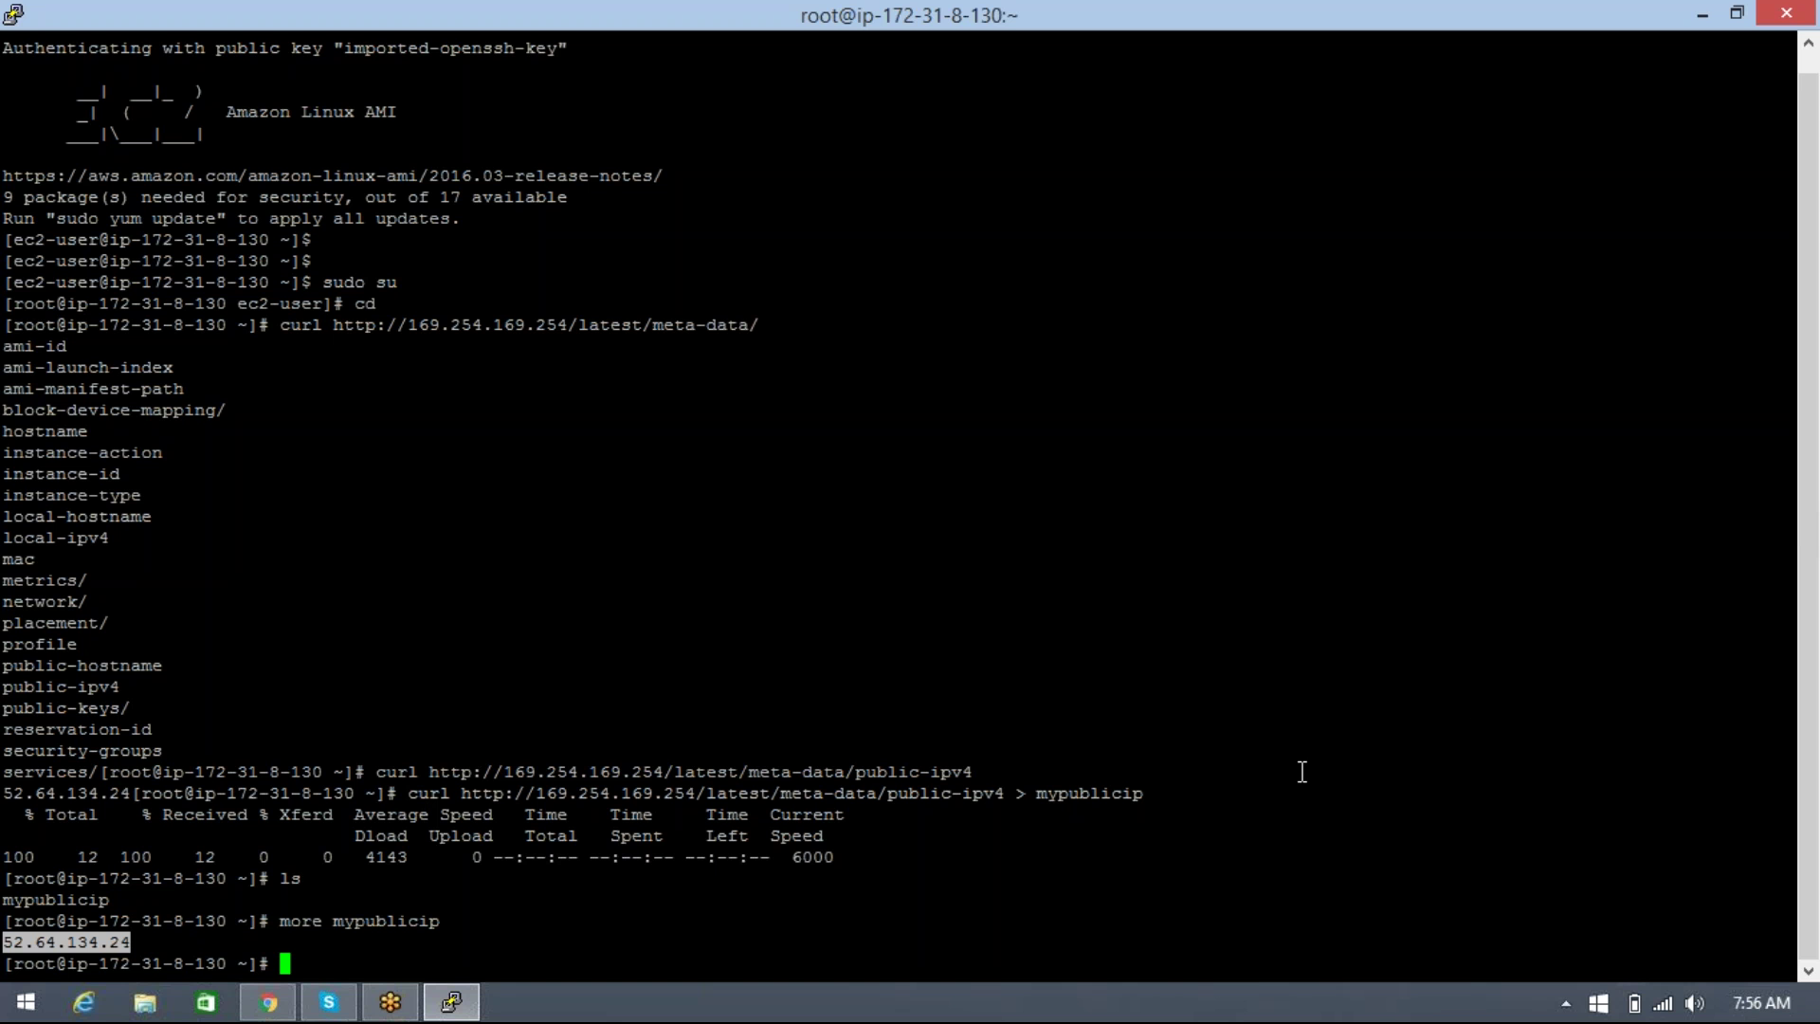
# Step: Switch to Chrome to check the S3 bucket list and the EC2 instances list, and return to the PuTTY terminal
pyautogui.click(268, 1002)
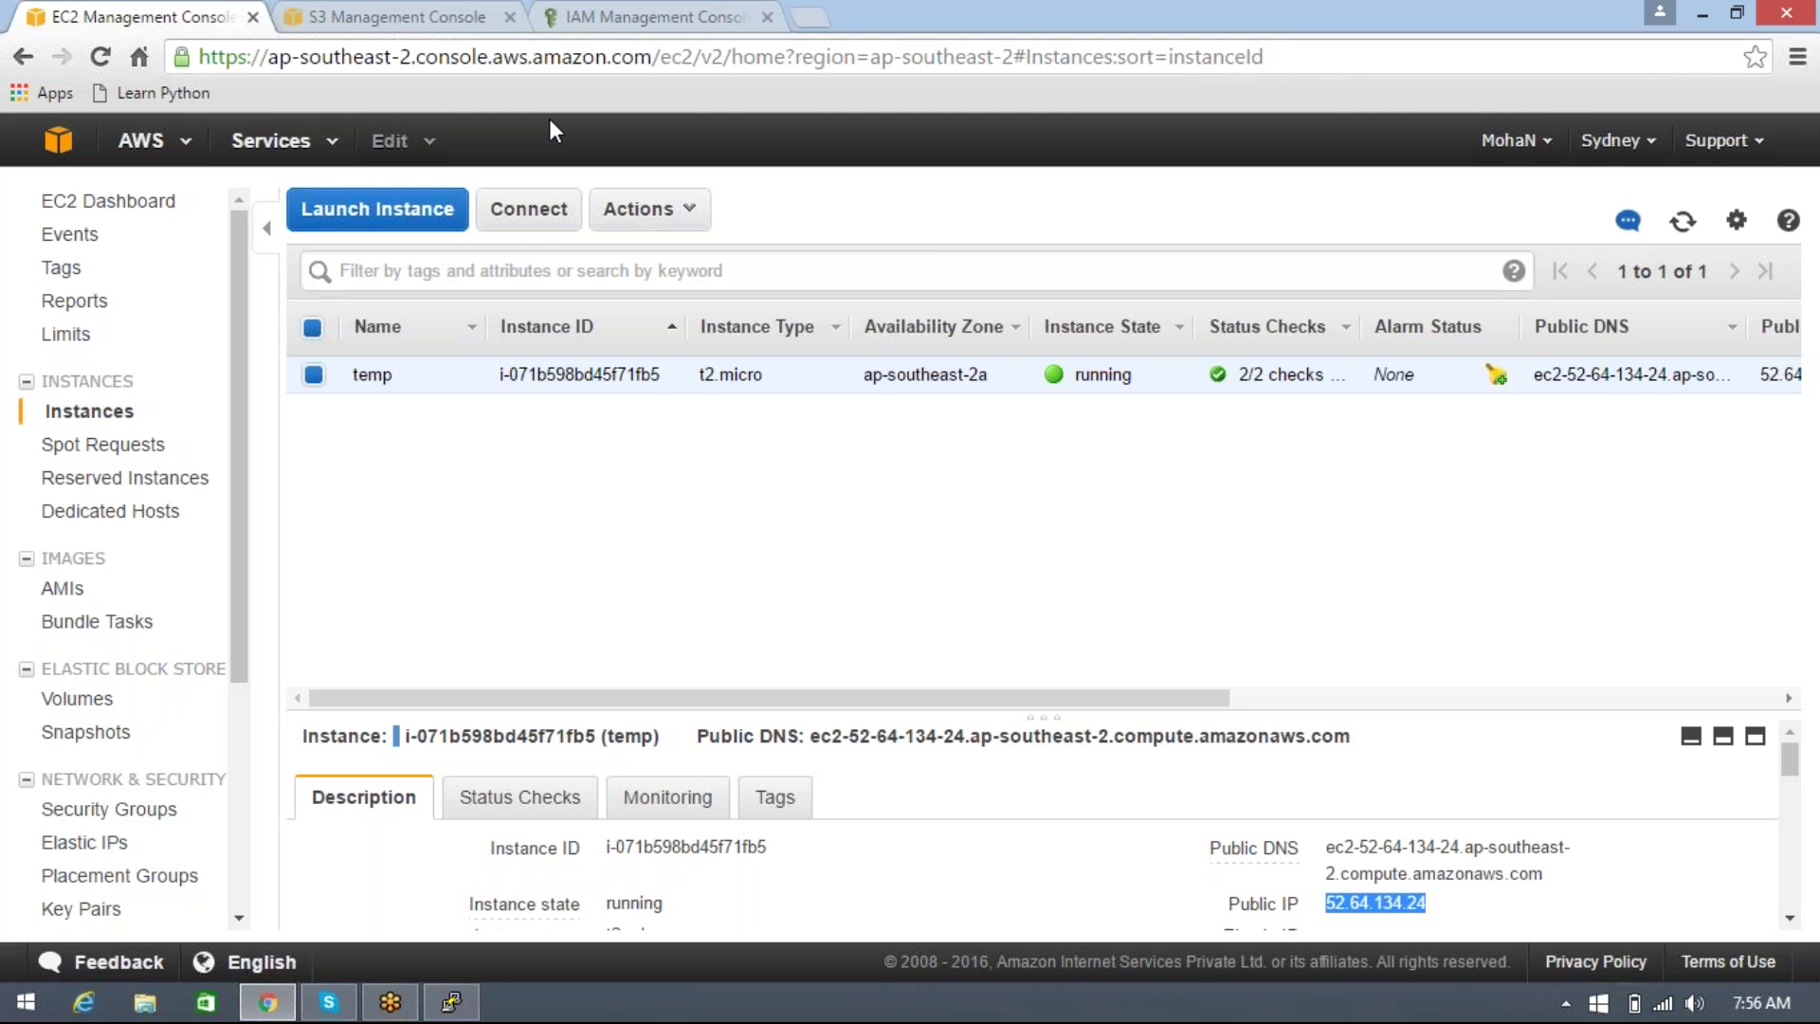
pyautogui.click(400, 27)
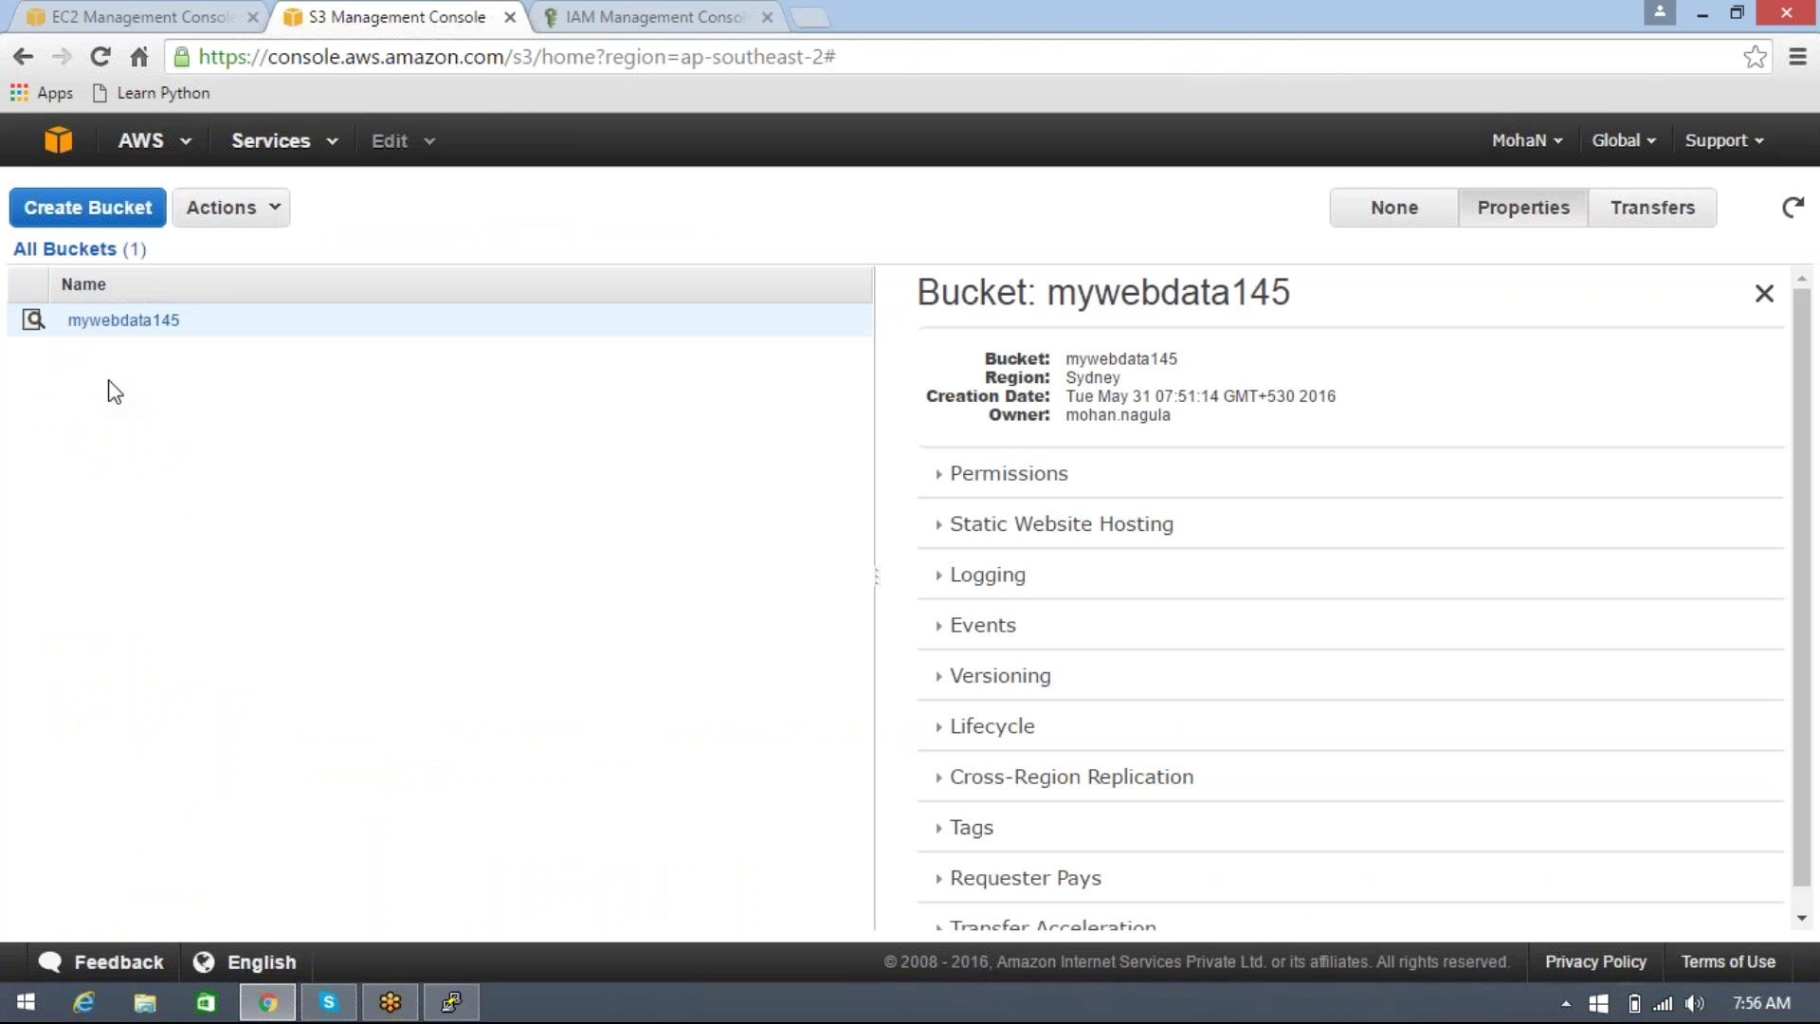
pyautogui.click(169, 21)
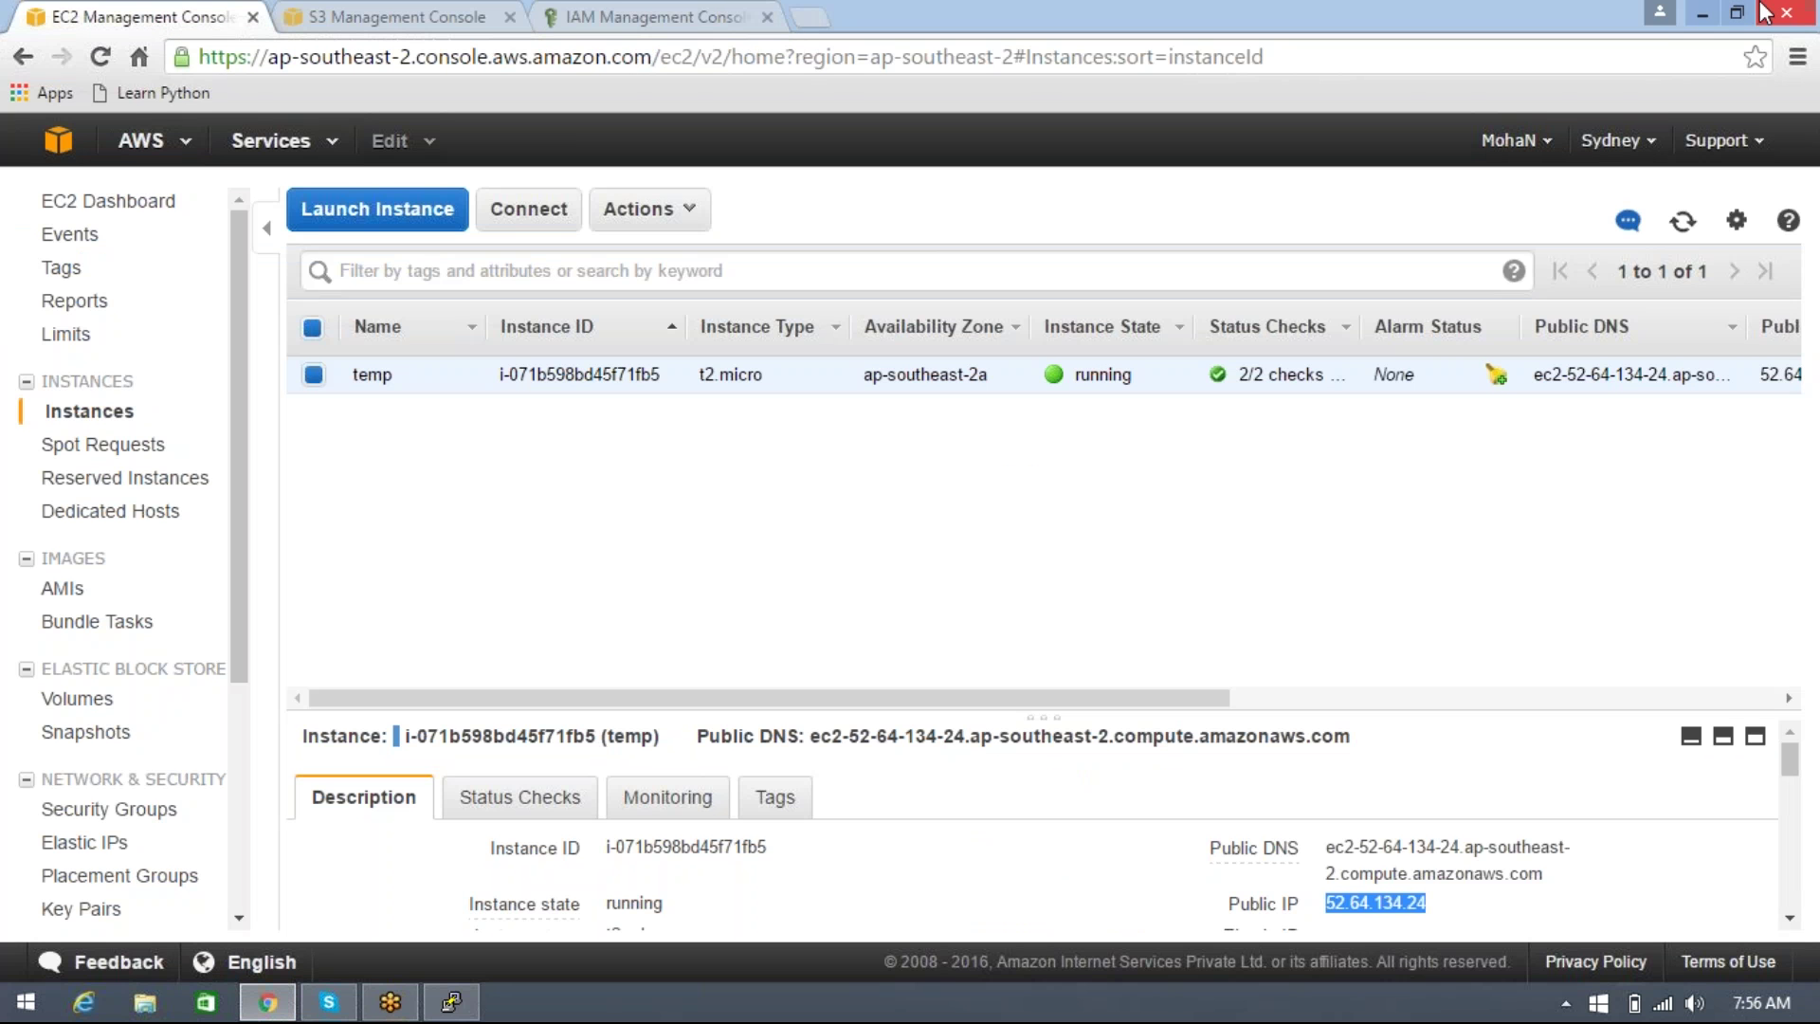
pyautogui.click(1701, 20)
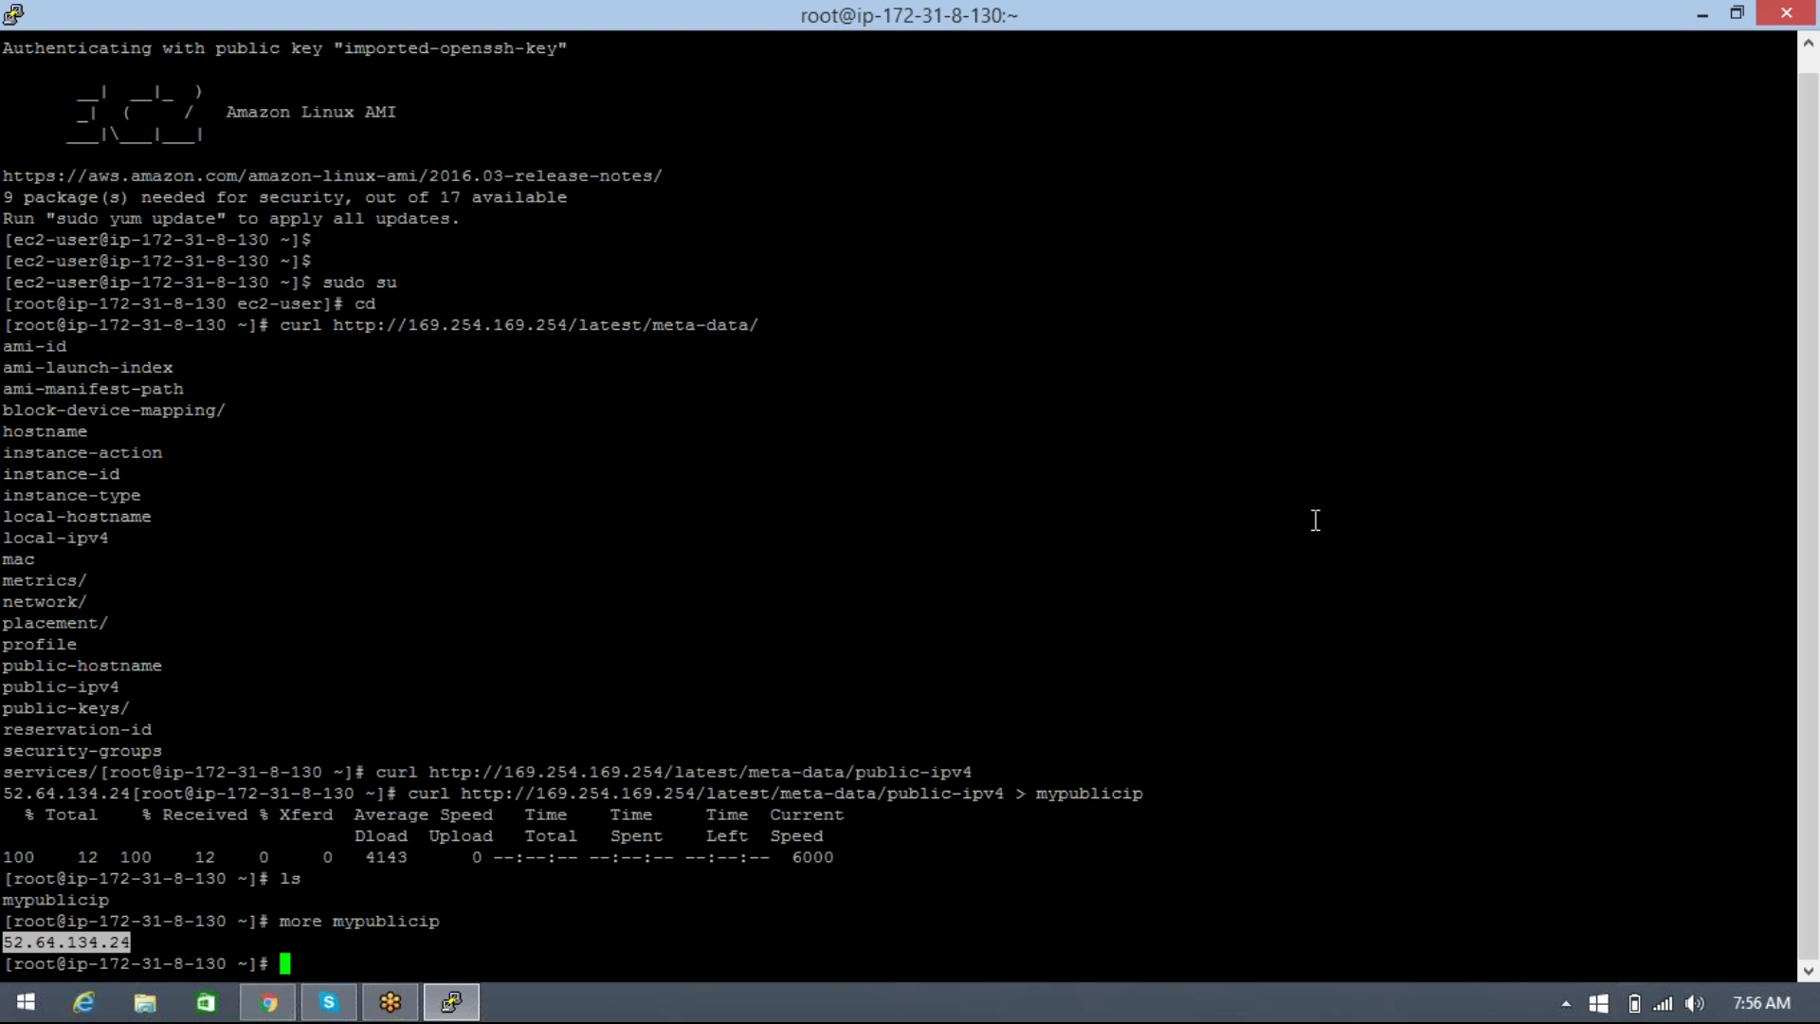
# Step: Try to list the S3 buckets from the instance with aws s3 ls, and highlight aws configure in the output
pyautogui.doubleClick(1080, 794)
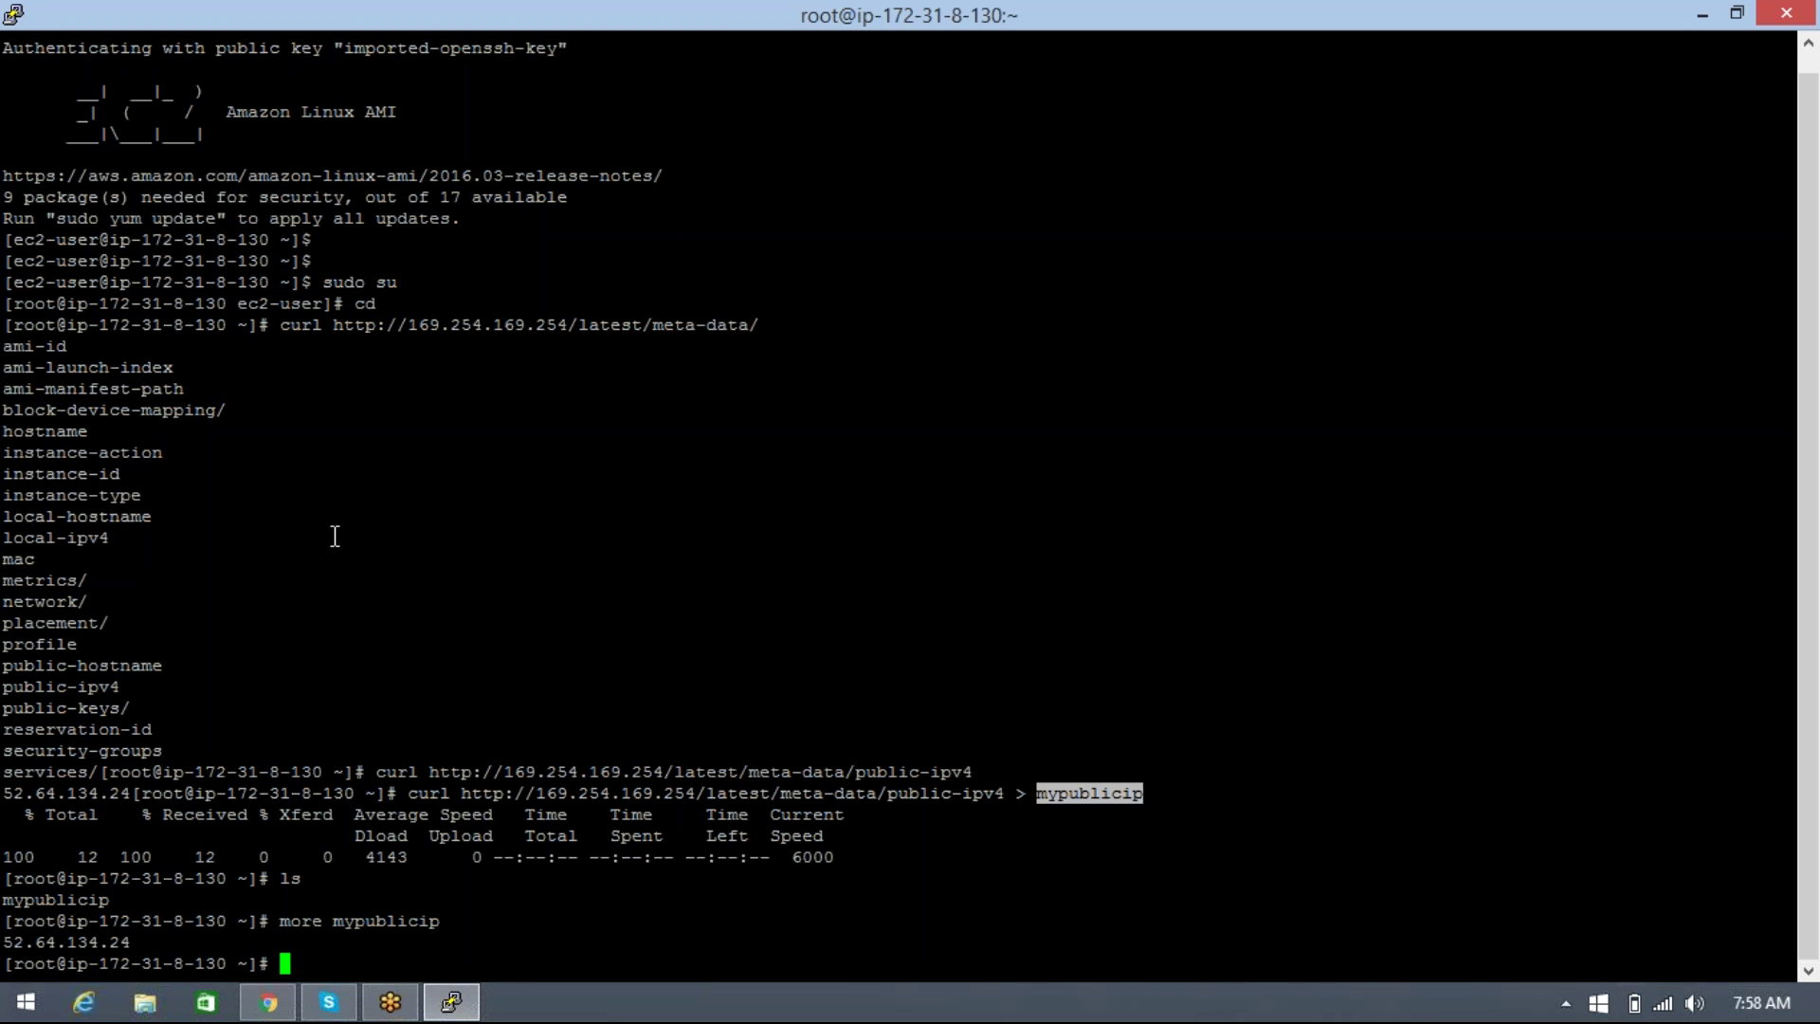
pyautogui.write('aws s3 ls')
pyautogui.press('Return')
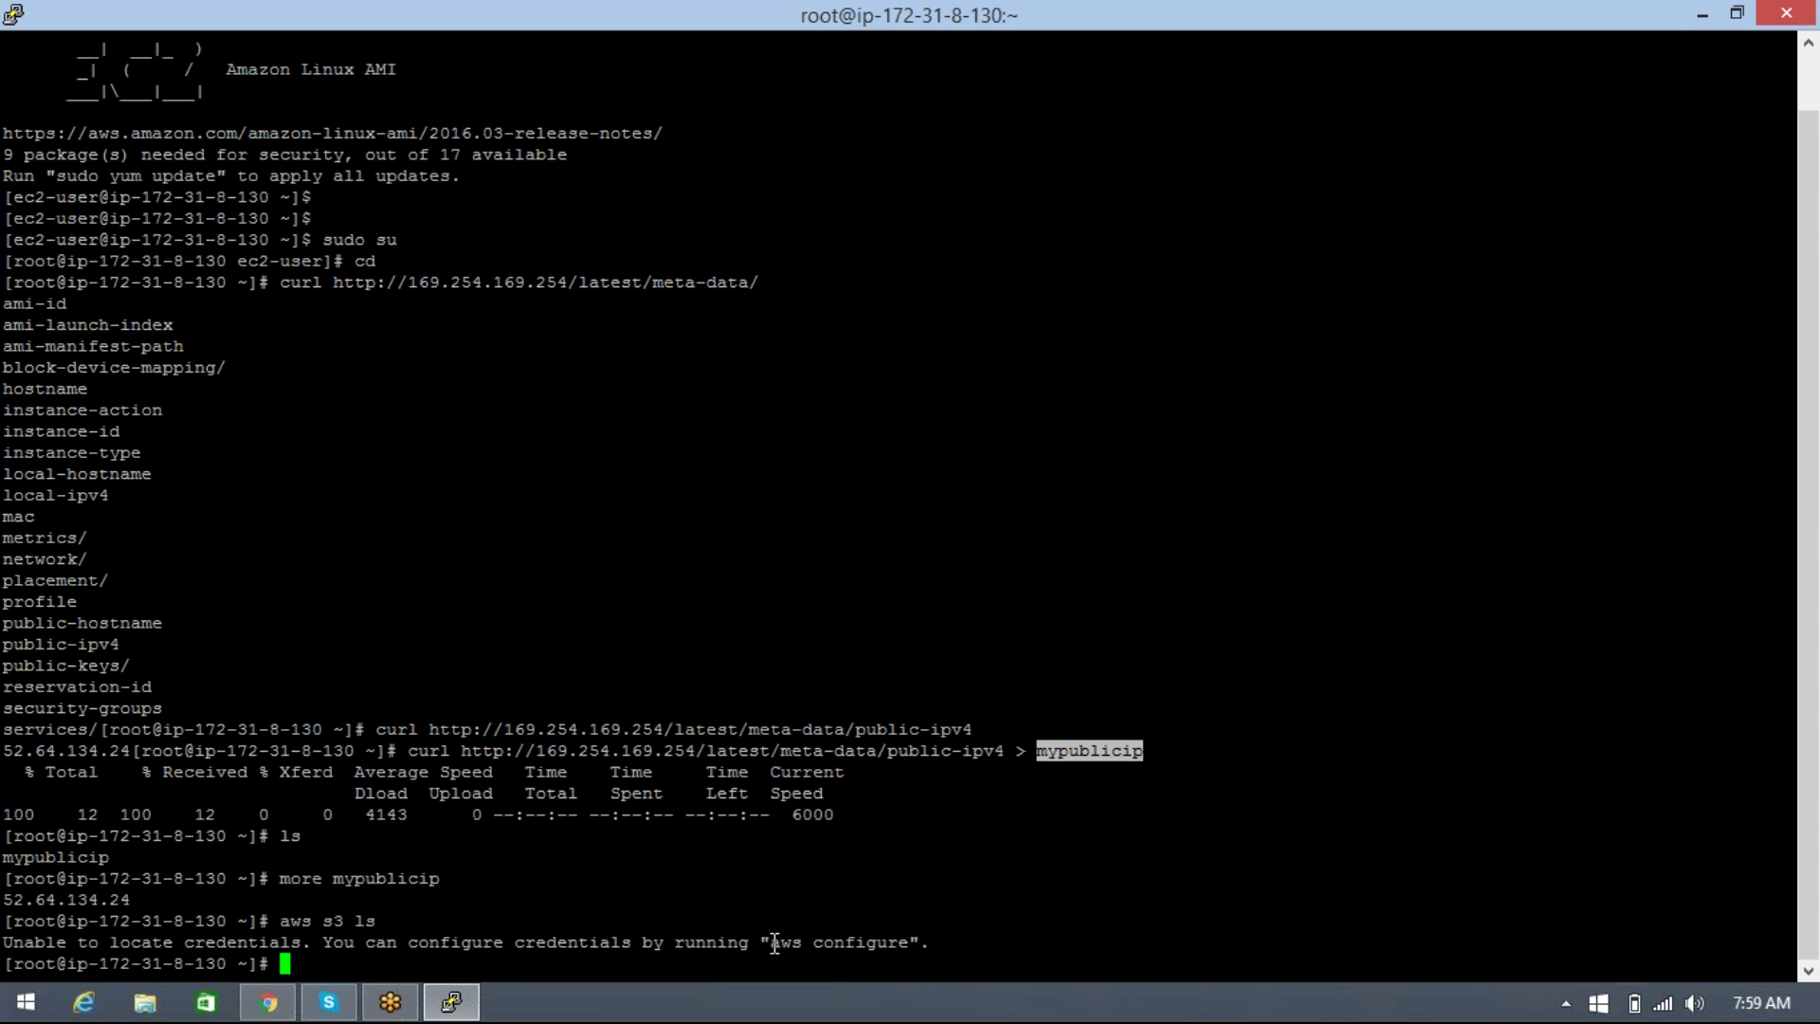
pyautogui.moveTo(774, 943); pyautogui.dragTo(901, 943)
pyautogui.hotkey('ctrl', 'c')
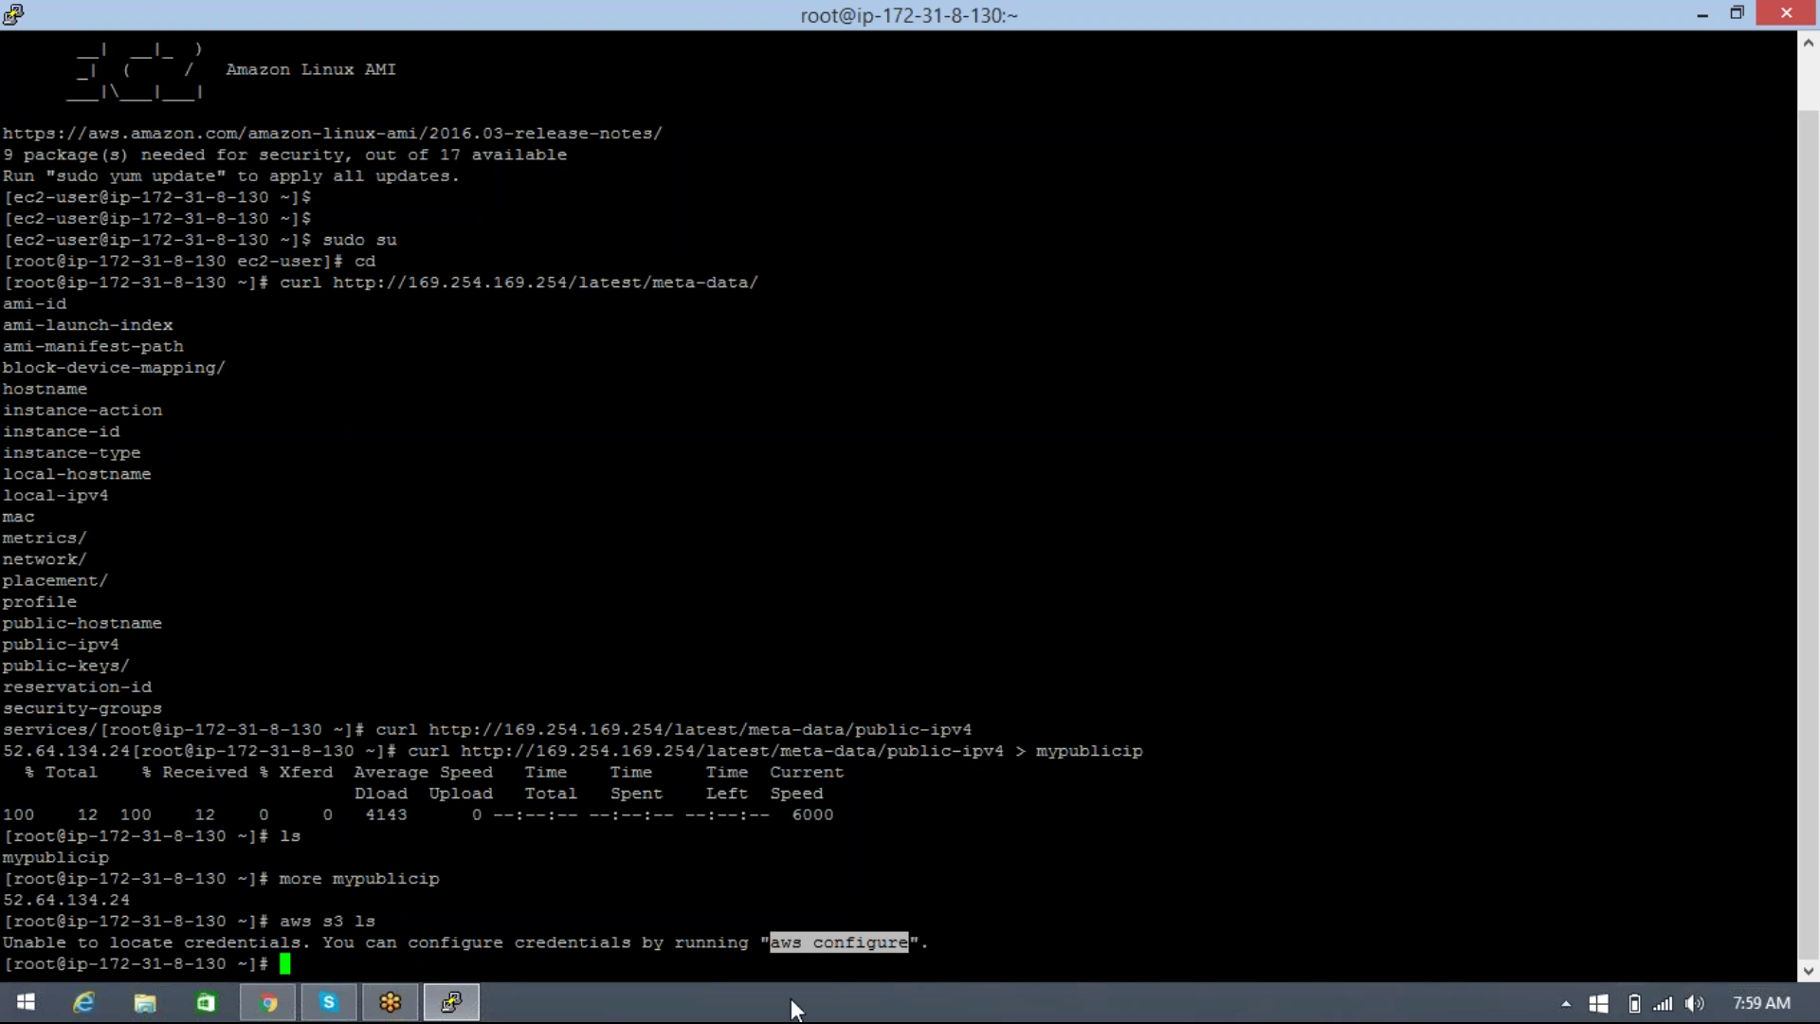
# Step: Switch to Chrome and open the security credentials of the only IAM user in the IAM console
pyautogui.hotkey('alt', 'Tab')
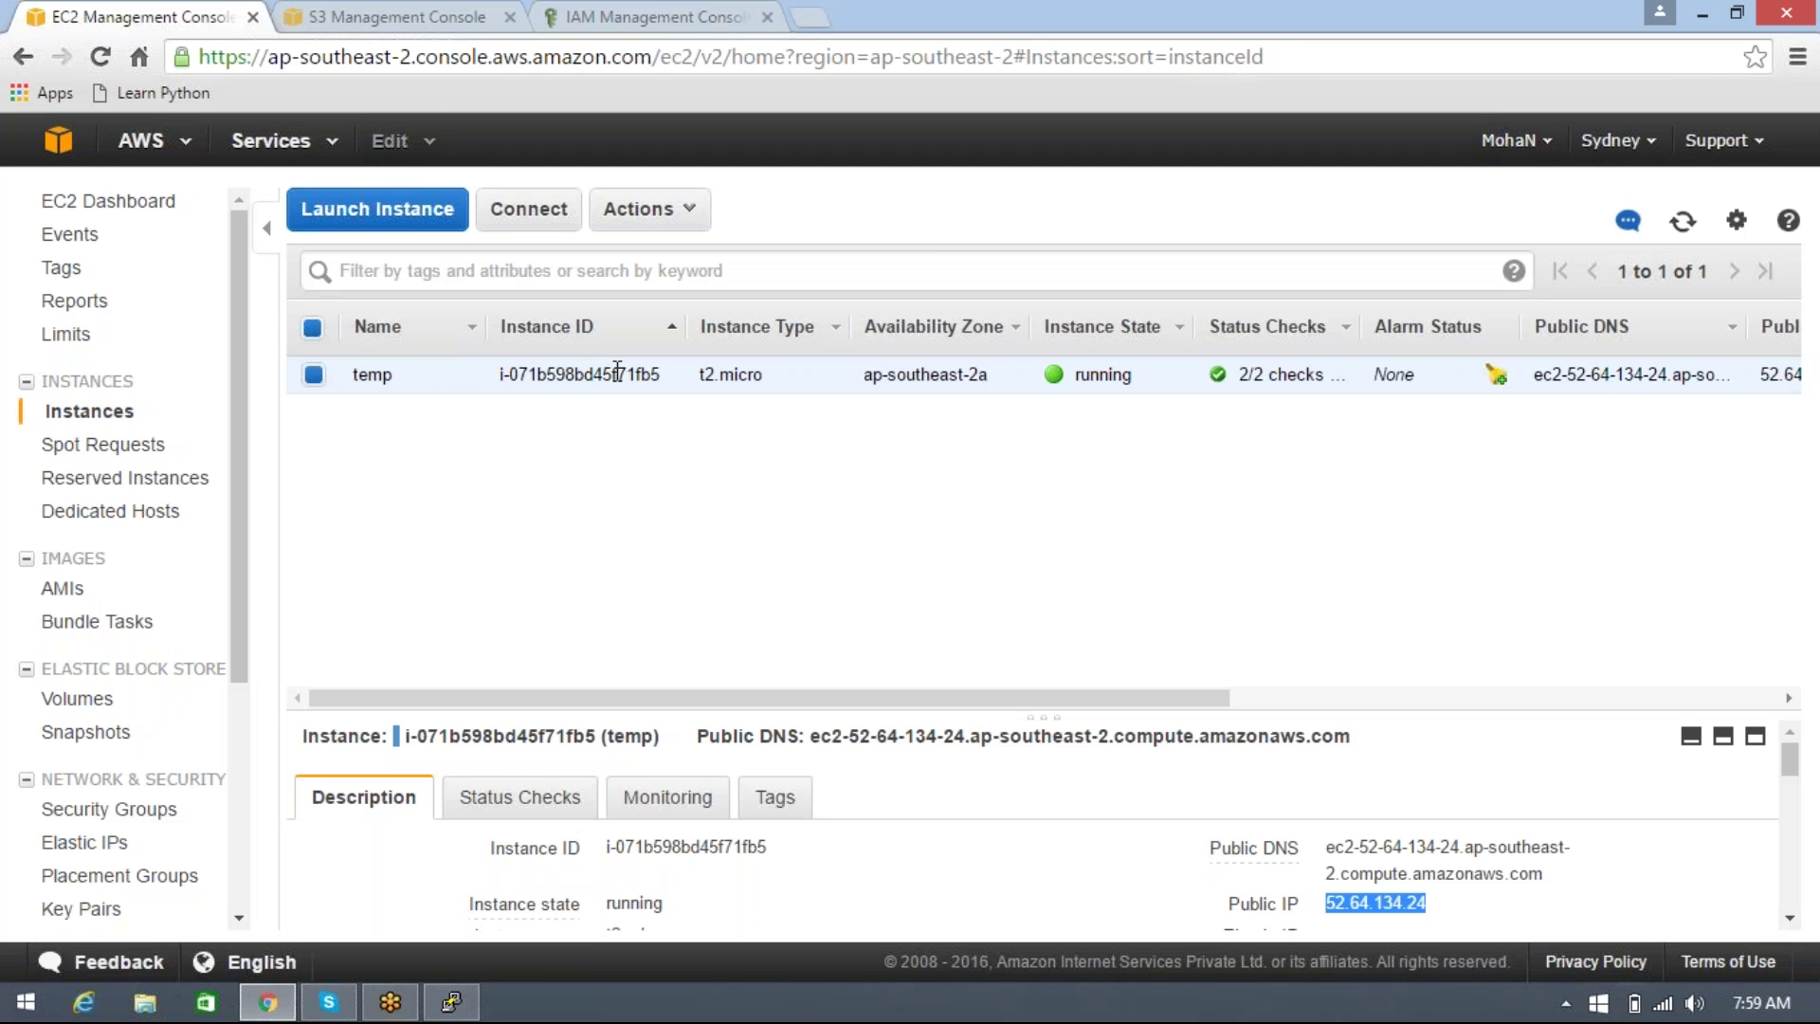
pyautogui.click(657, 34)
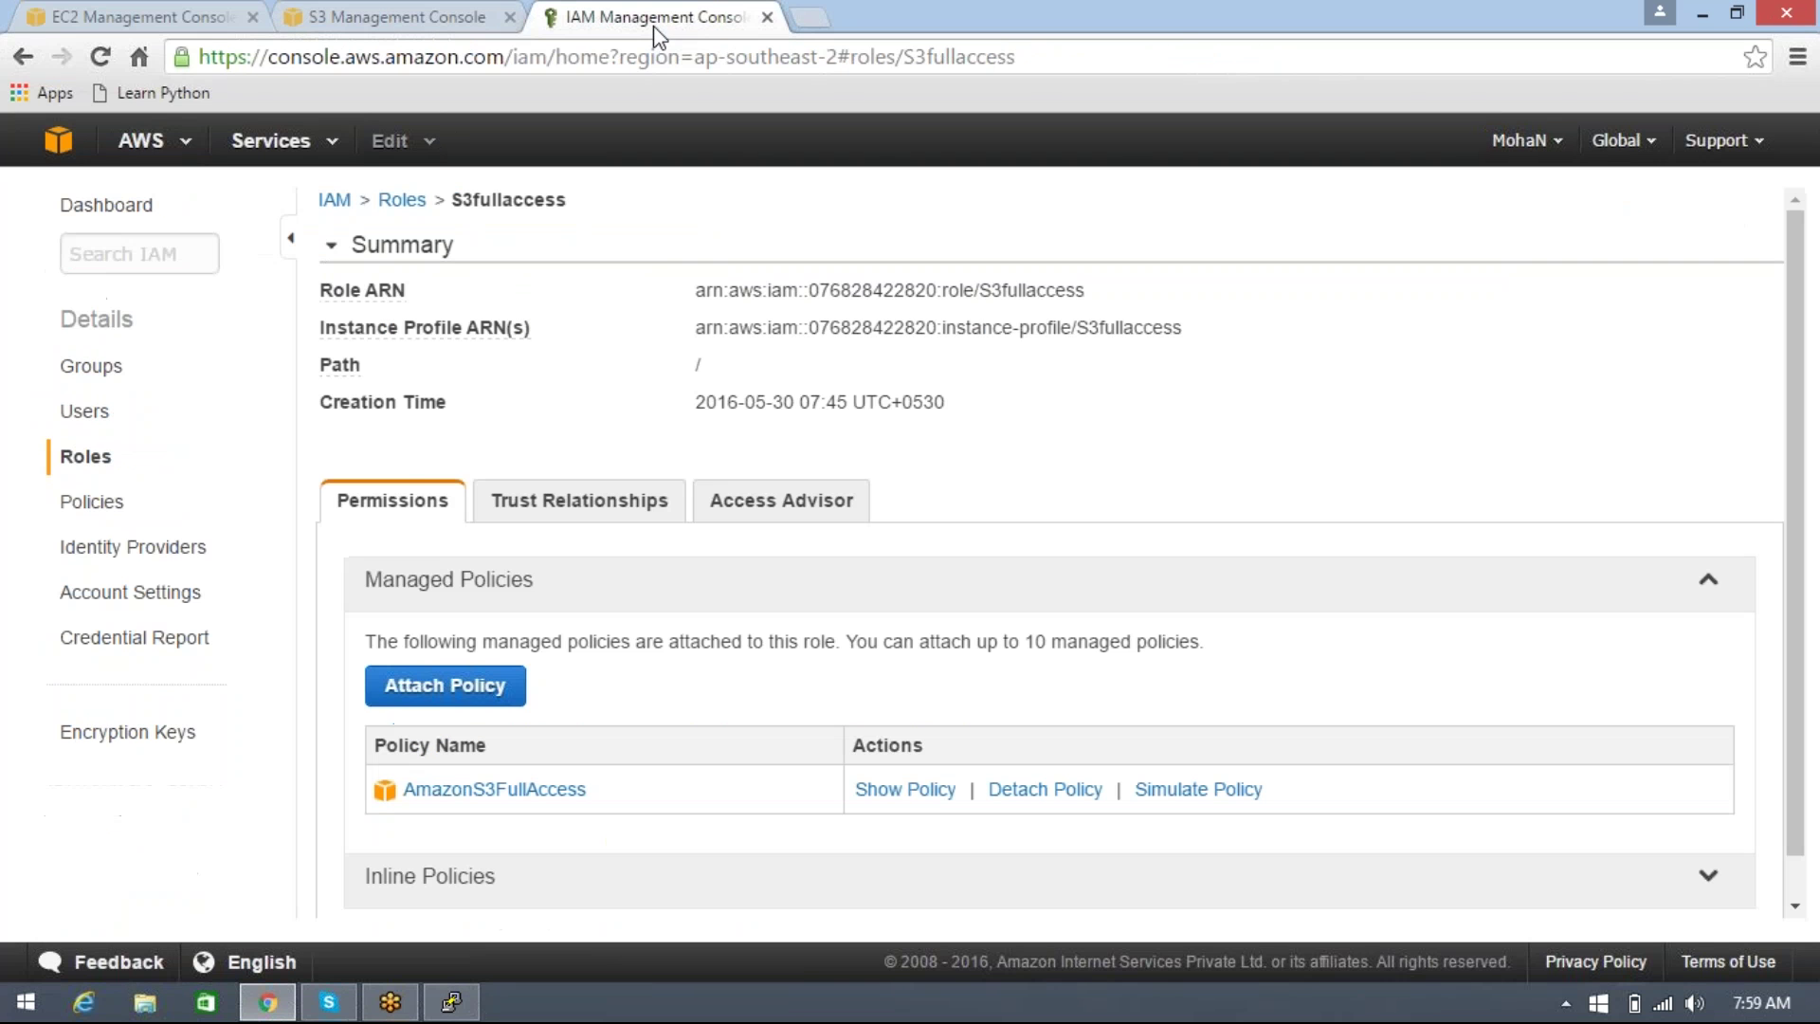
pyautogui.click(92, 413)
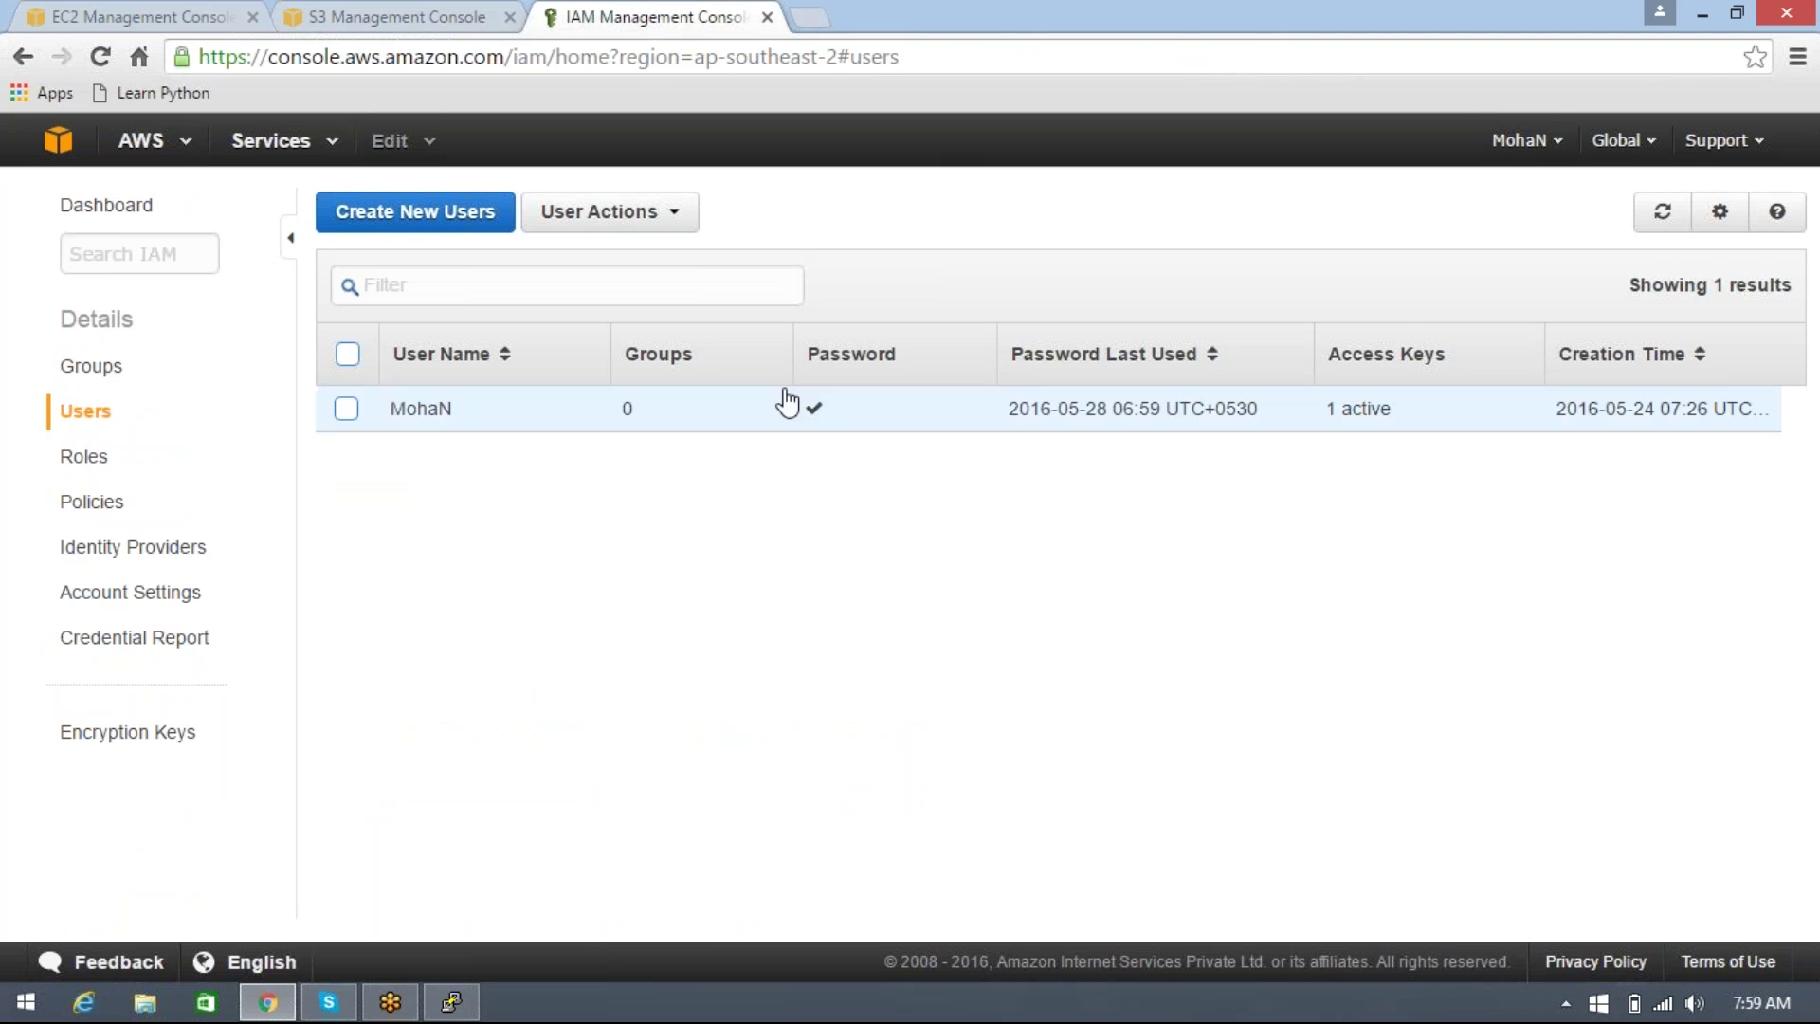
pyautogui.click(419, 413)
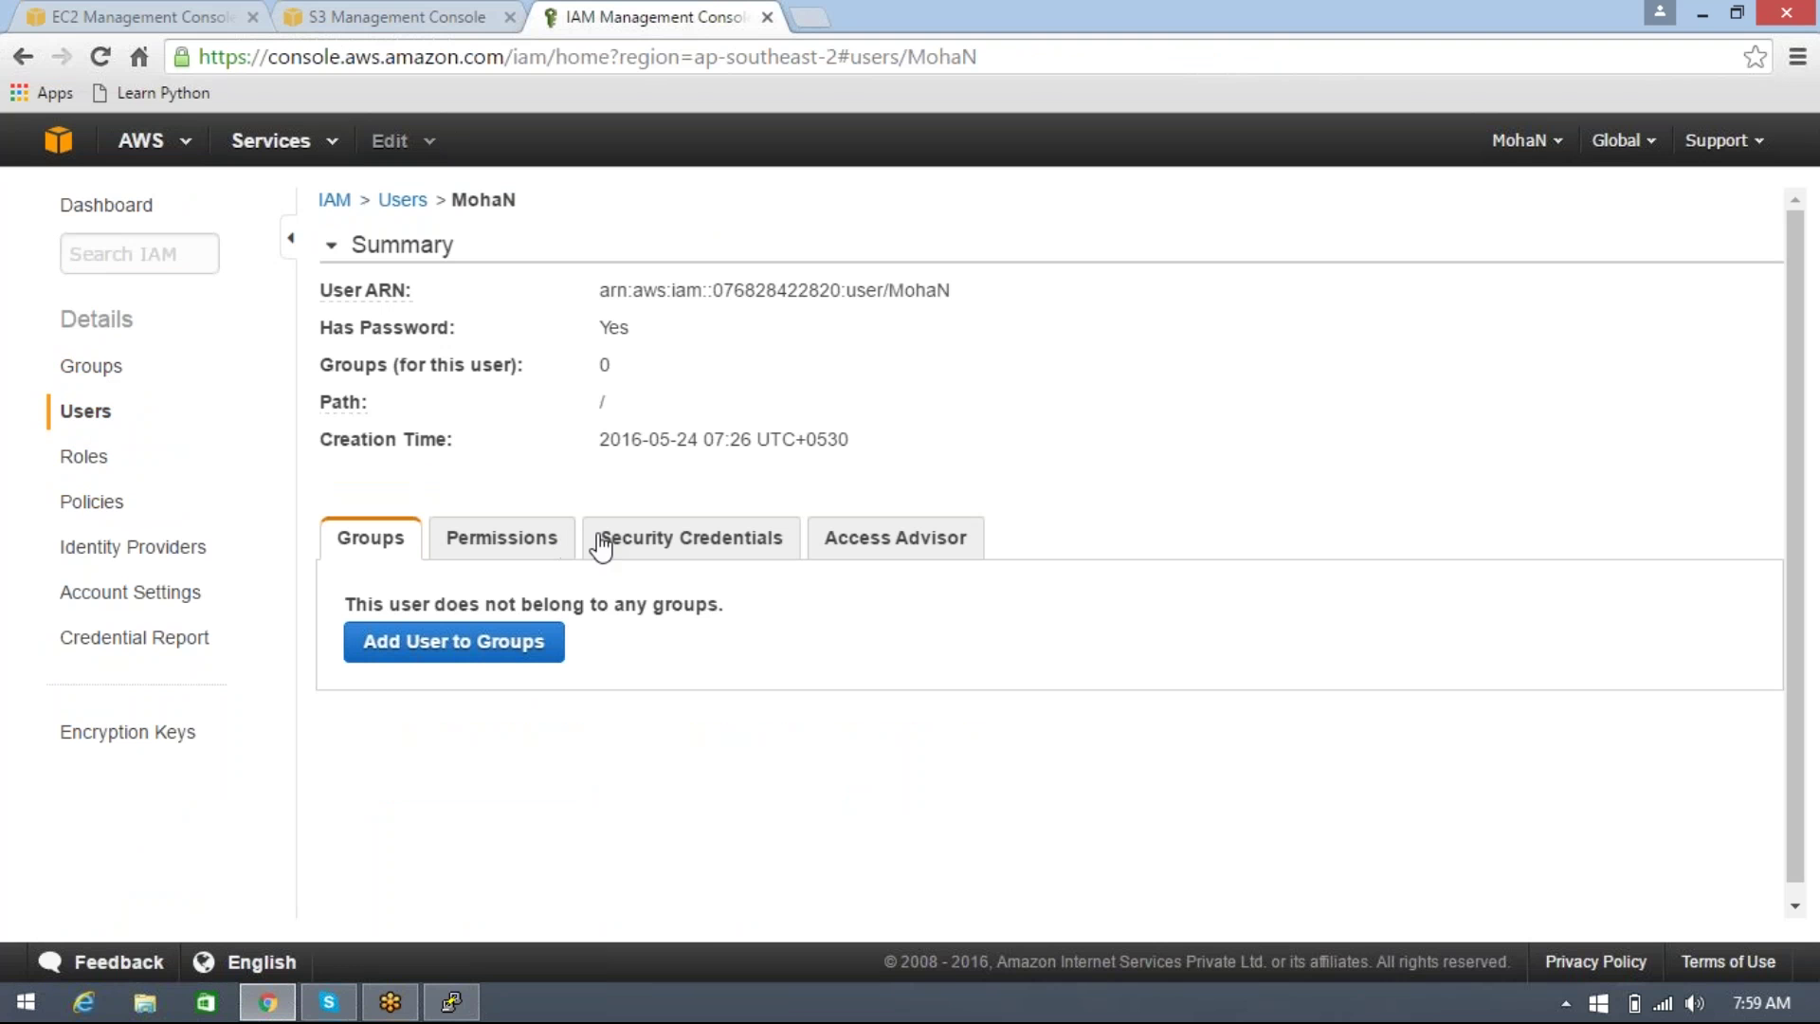
pyautogui.click(652, 547)
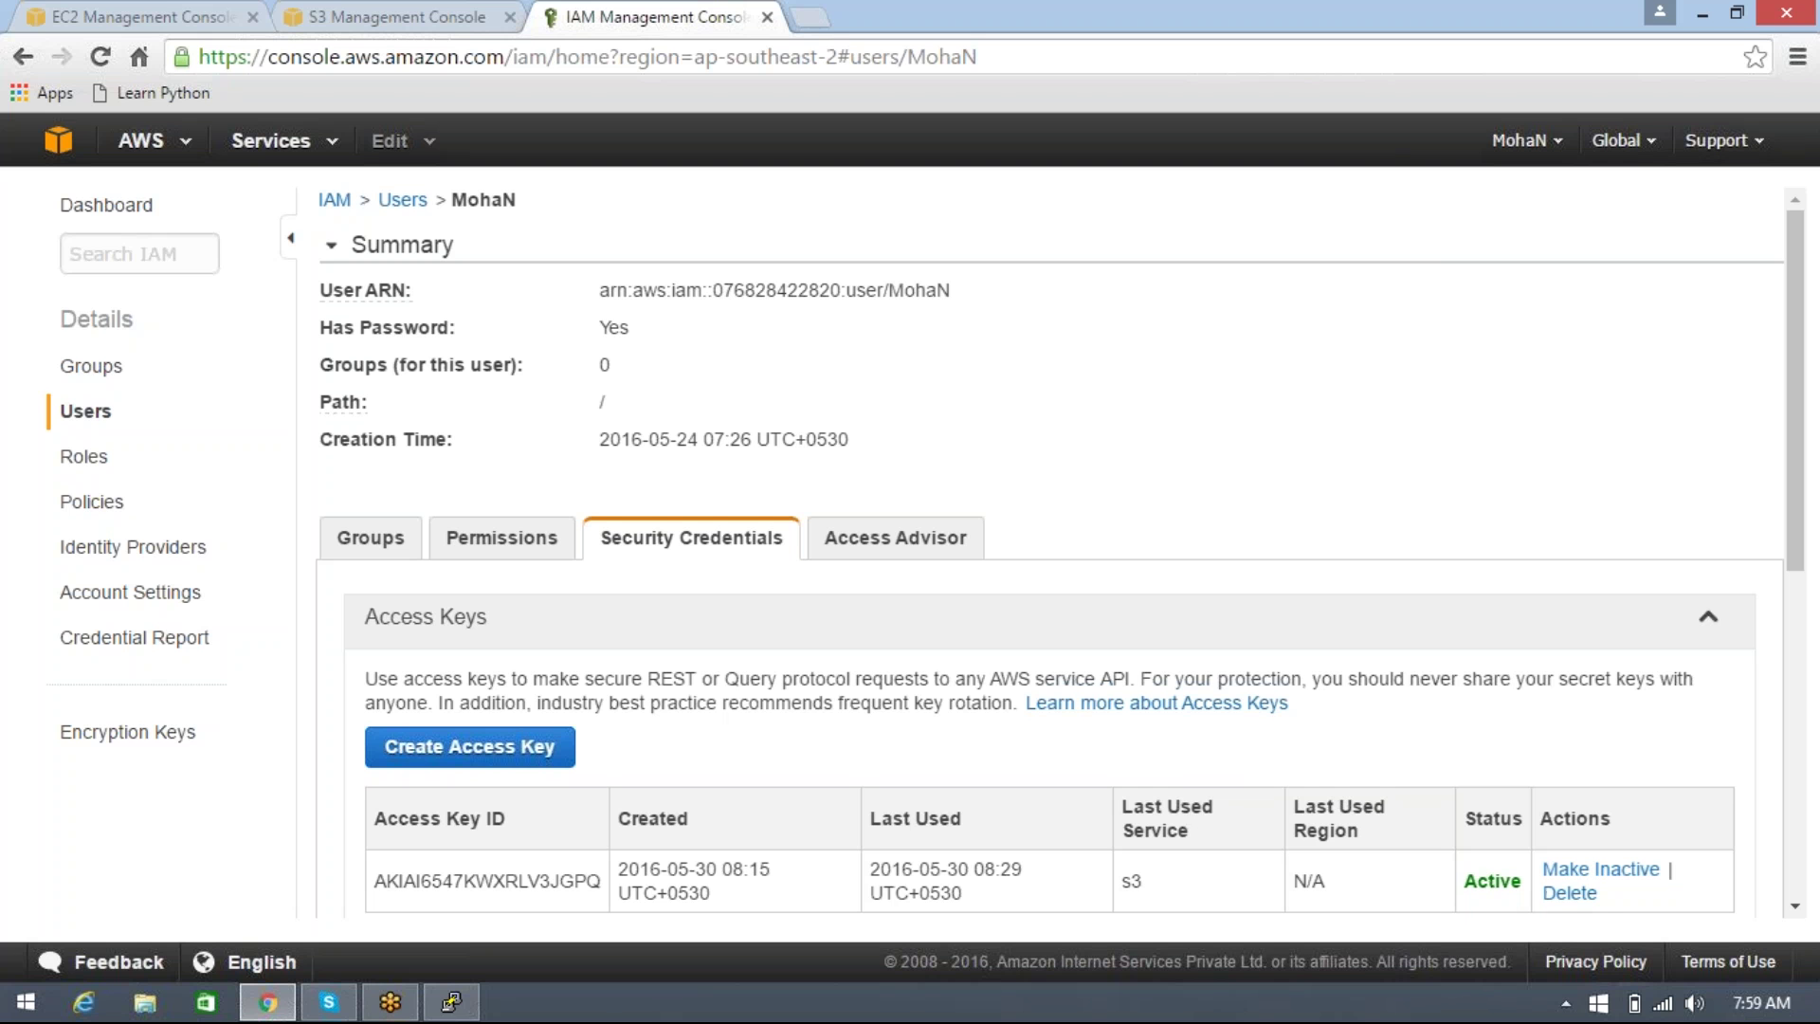
# Step: Replace the IAM user's existing access key with a newly created one and show its security credentials
pyautogui.click(1571, 901)
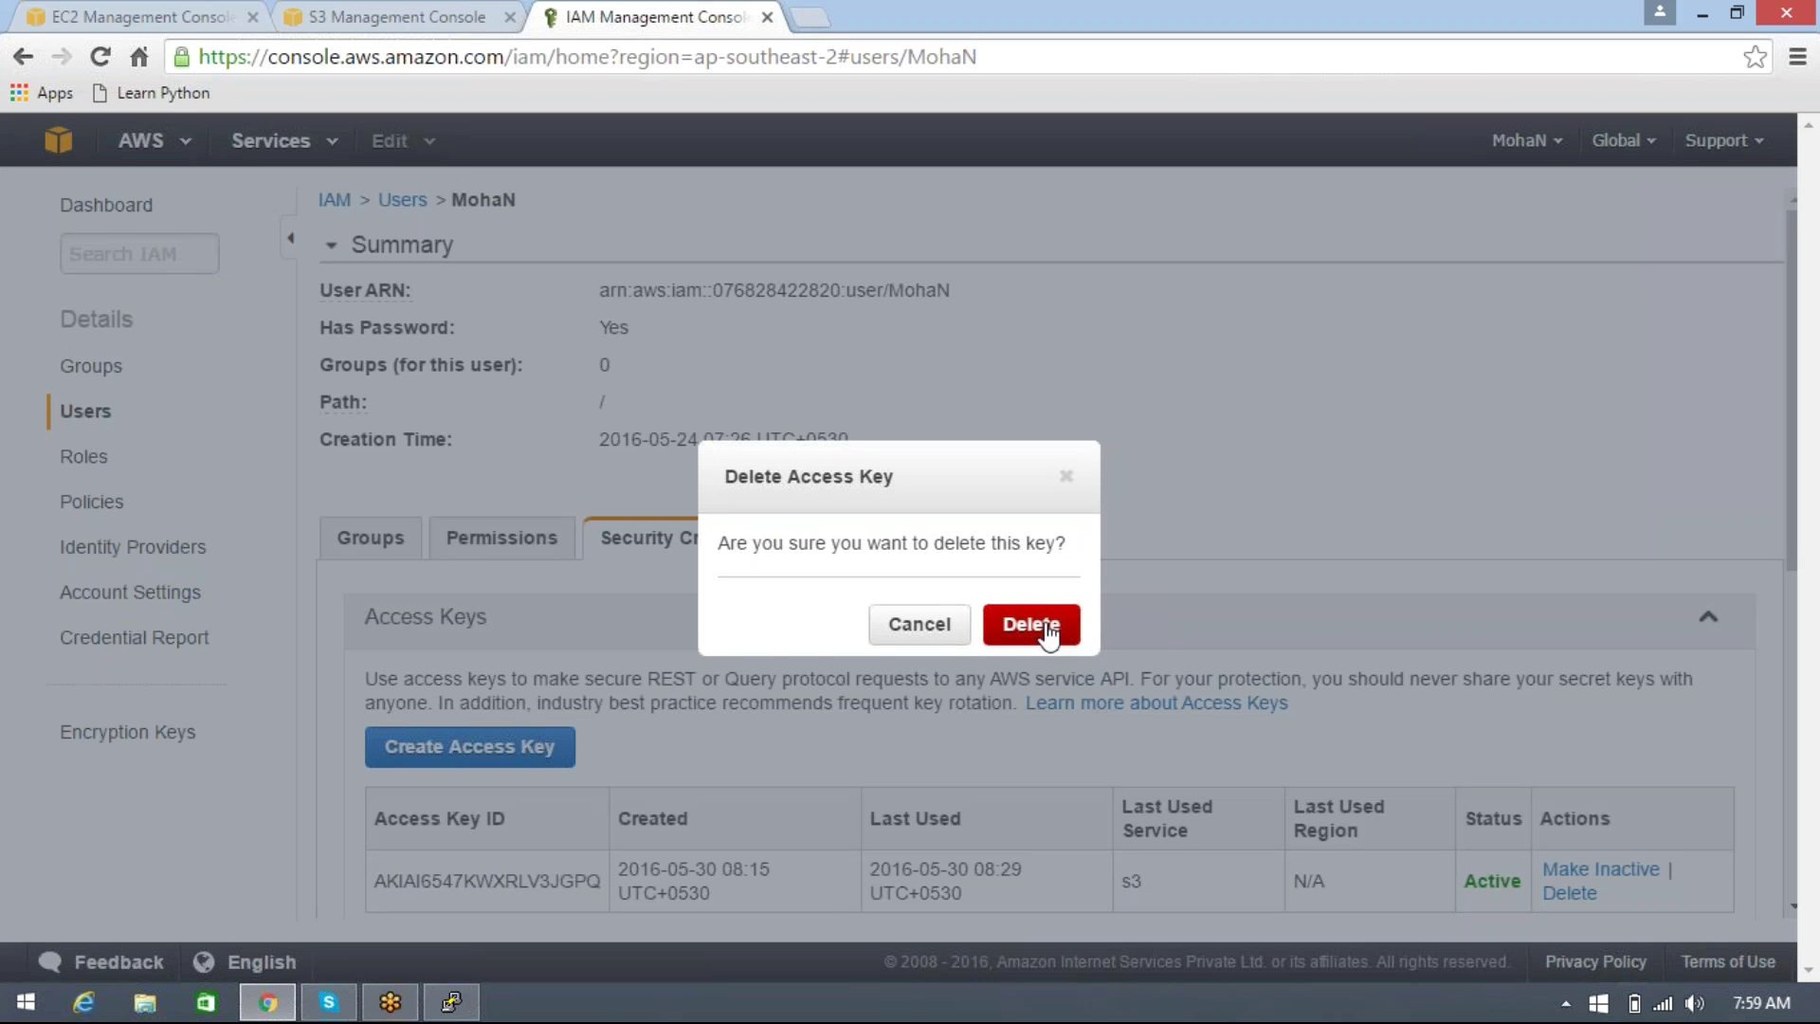
pyautogui.click(1047, 633)
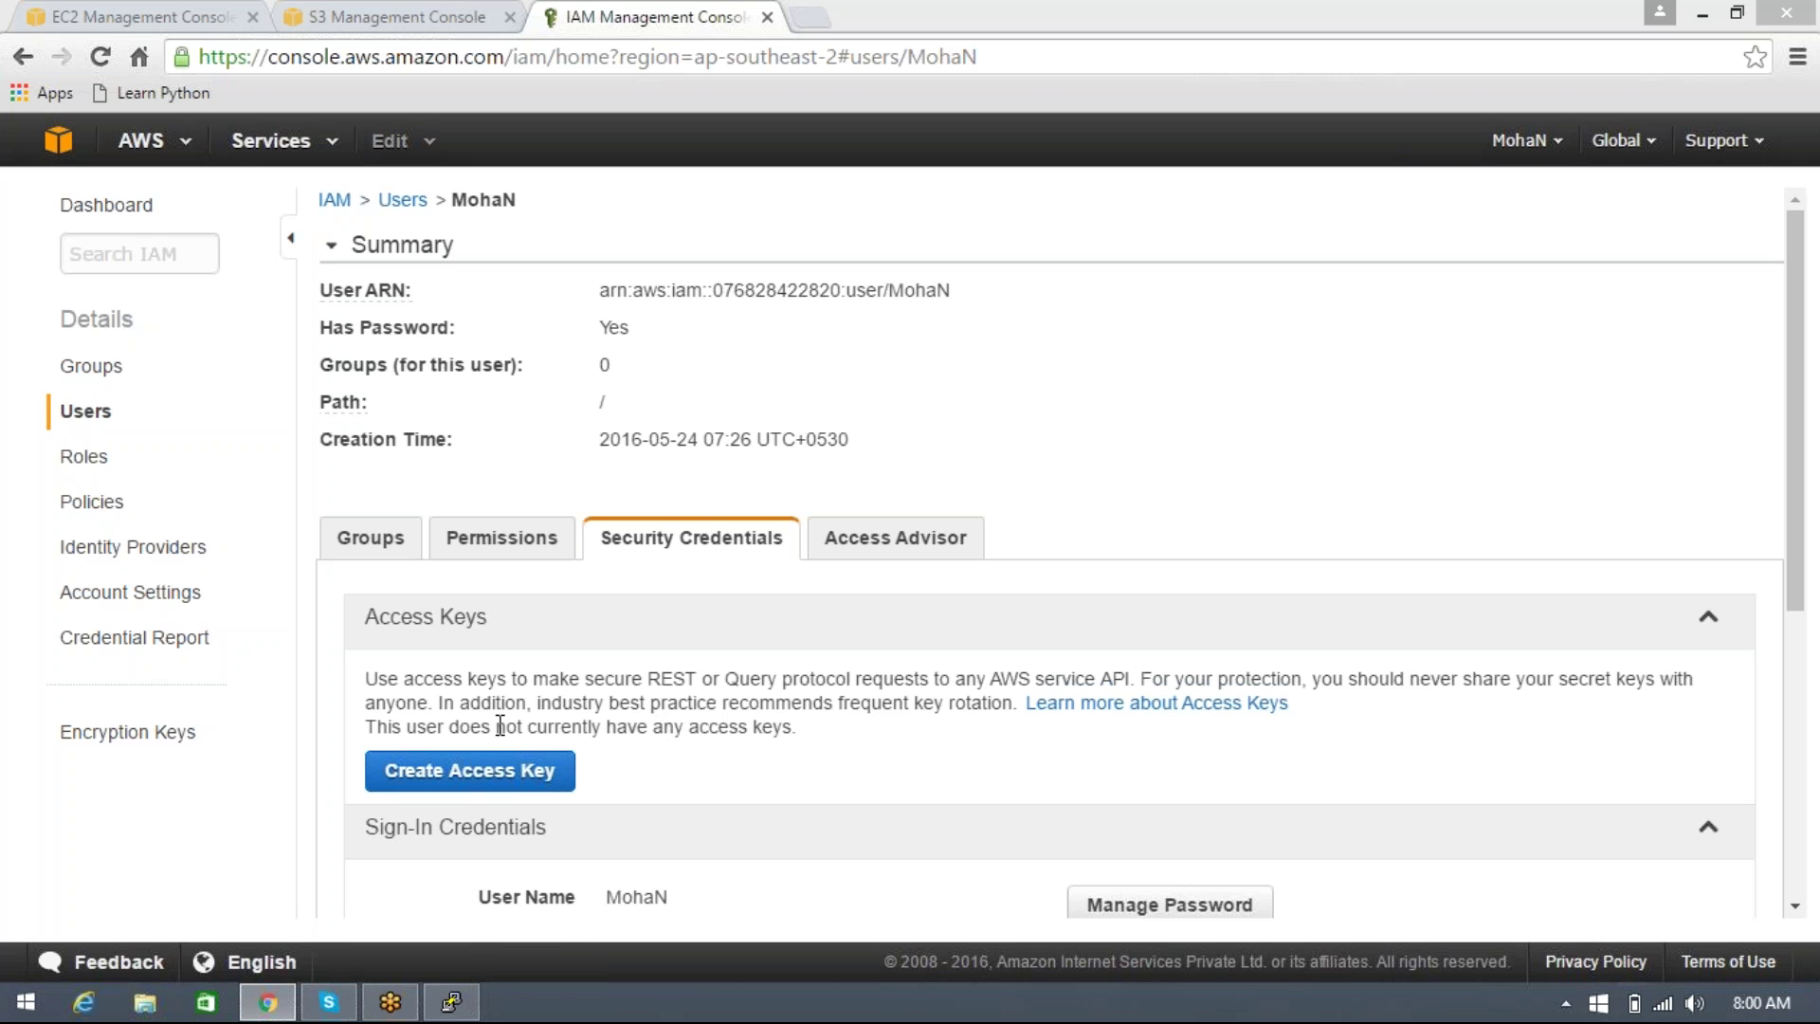
pyautogui.click(474, 775)
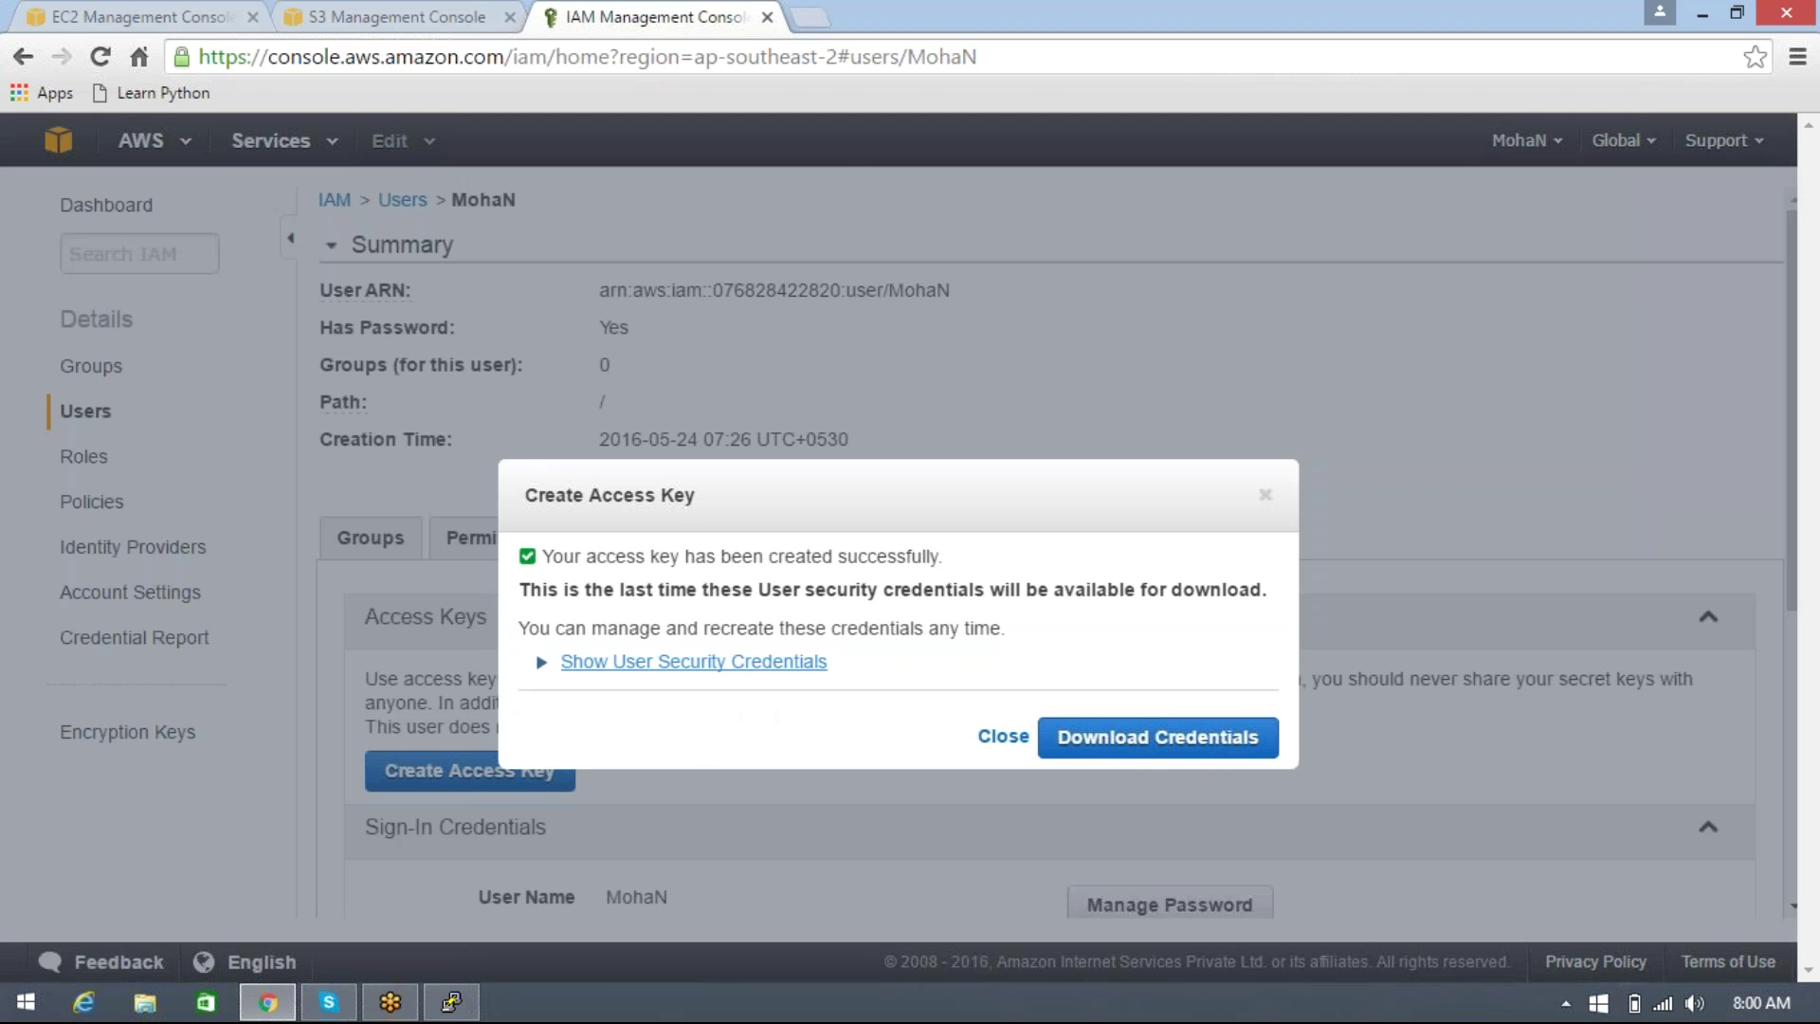
pyautogui.click(693, 660)
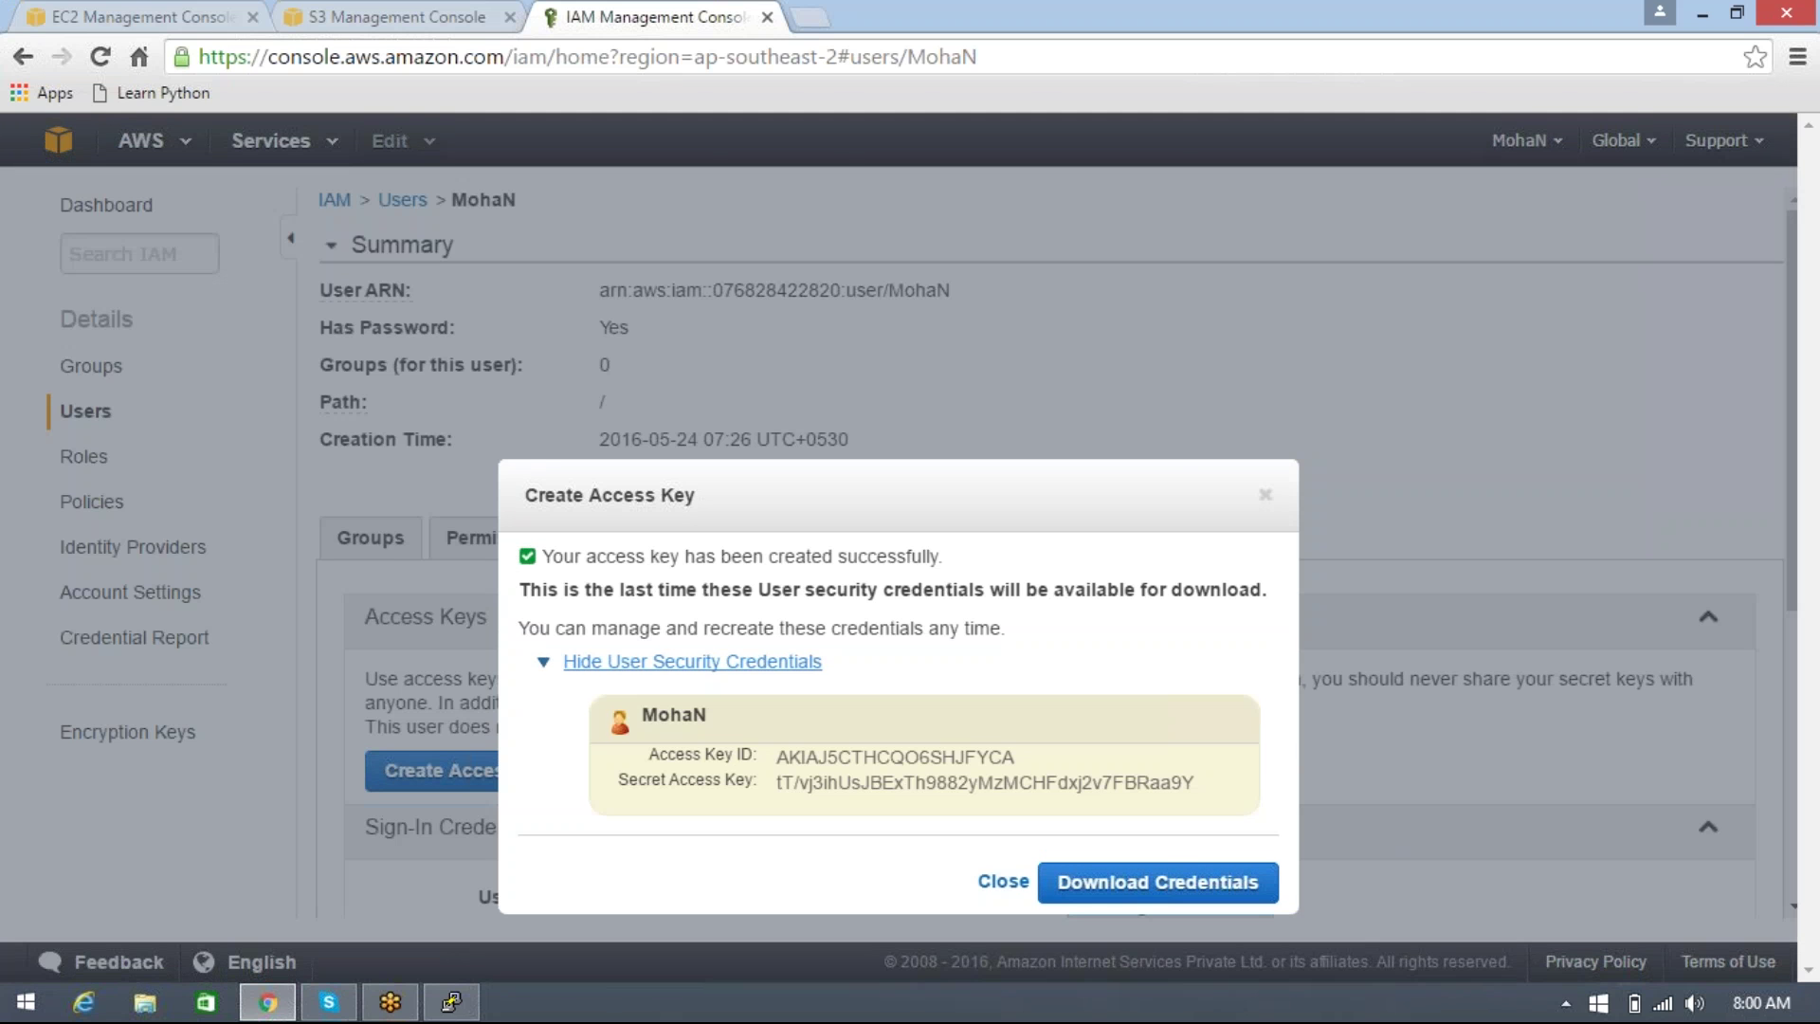
# Step: Run aws configure in the PuTTY terminal and enter the new access key ID copied from the IAM console in Chrome
pyautogui.hotkey('alt', 'Tab')
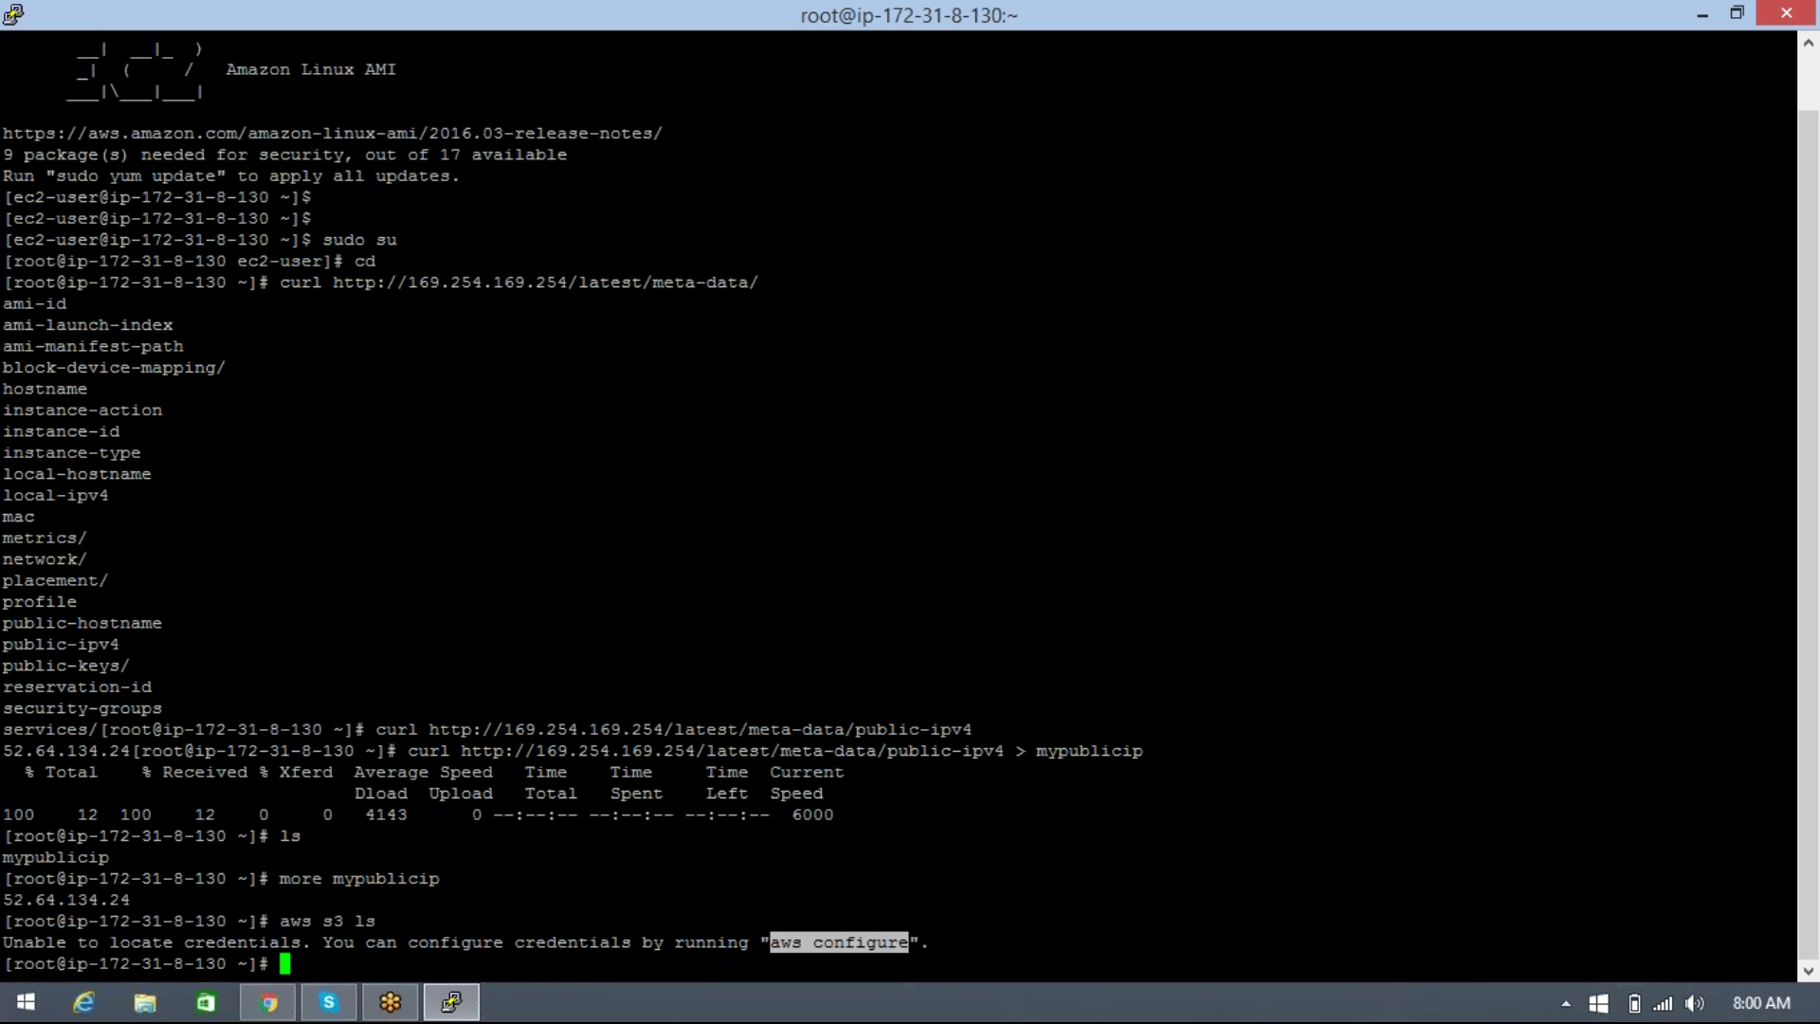
pyautogui.press('shift+Insert')
pyautogui.press('Return')
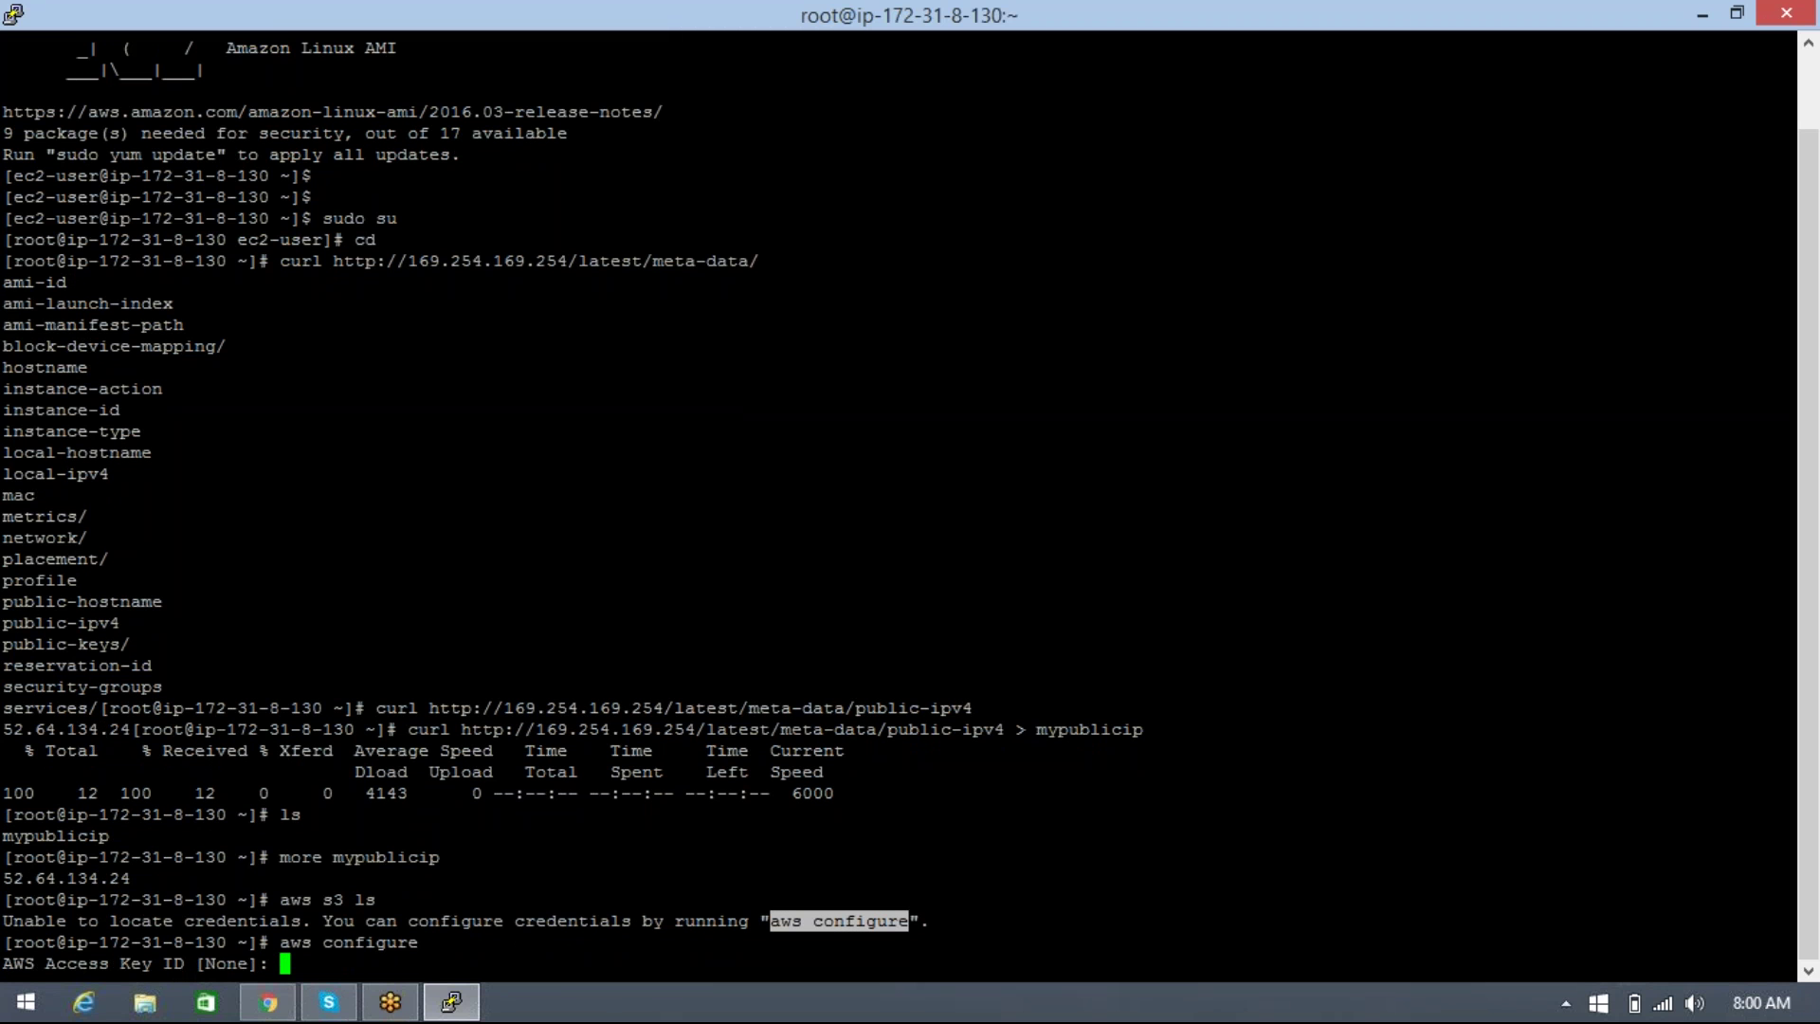
pyautogui.hotkey('alt', 'Tab')
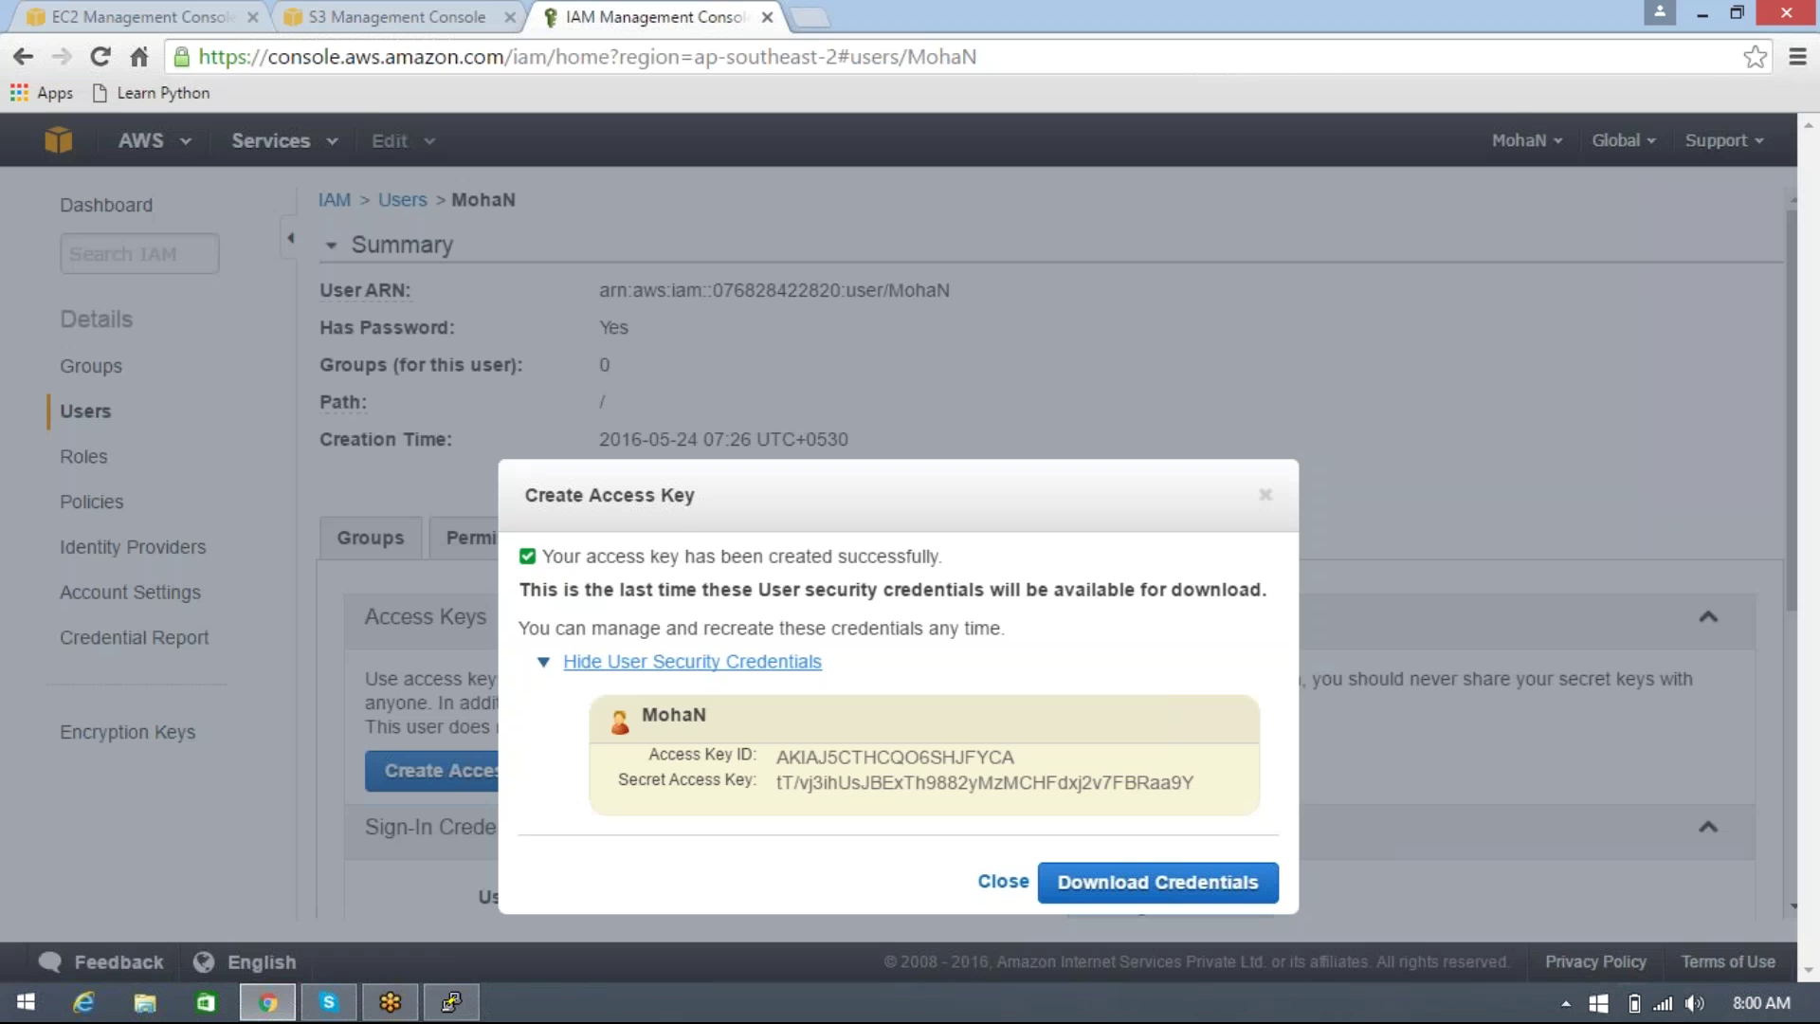
pyautogui.doubleClick(865, 759)
pyautogui.hotkey('ctrl', 'c')
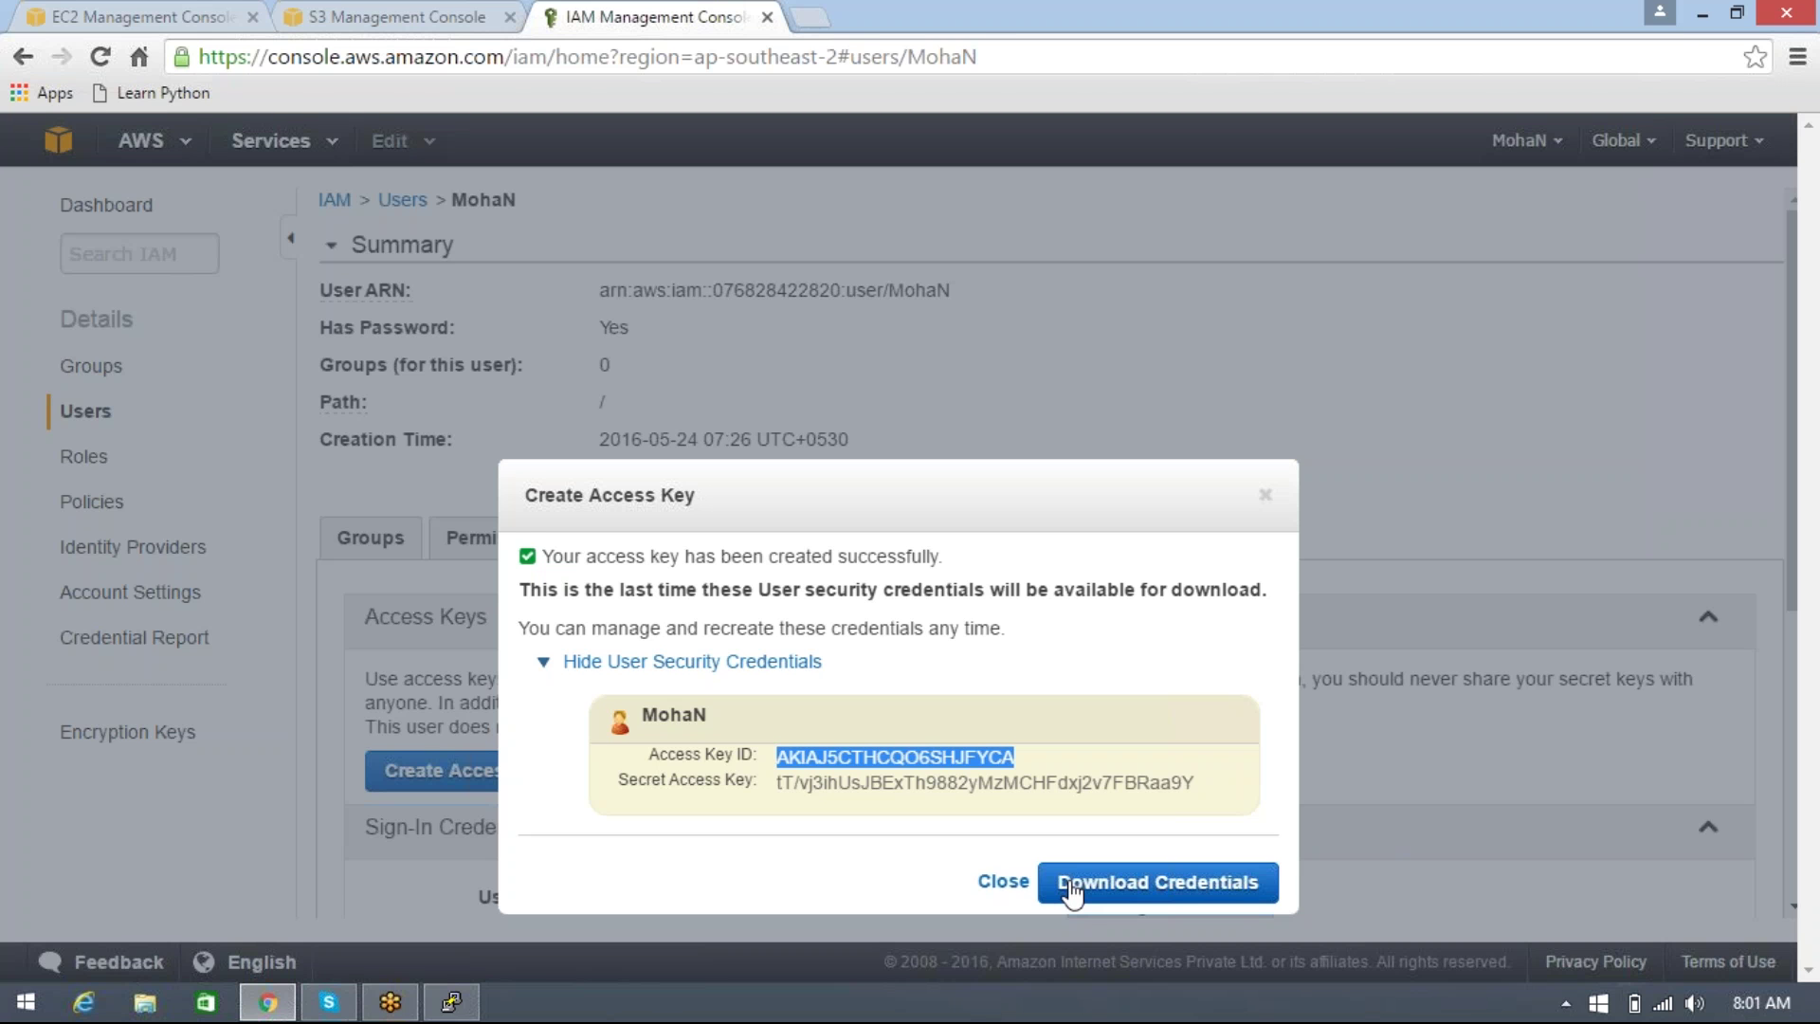
pyautogui.hotkey('alt', 'Tab')
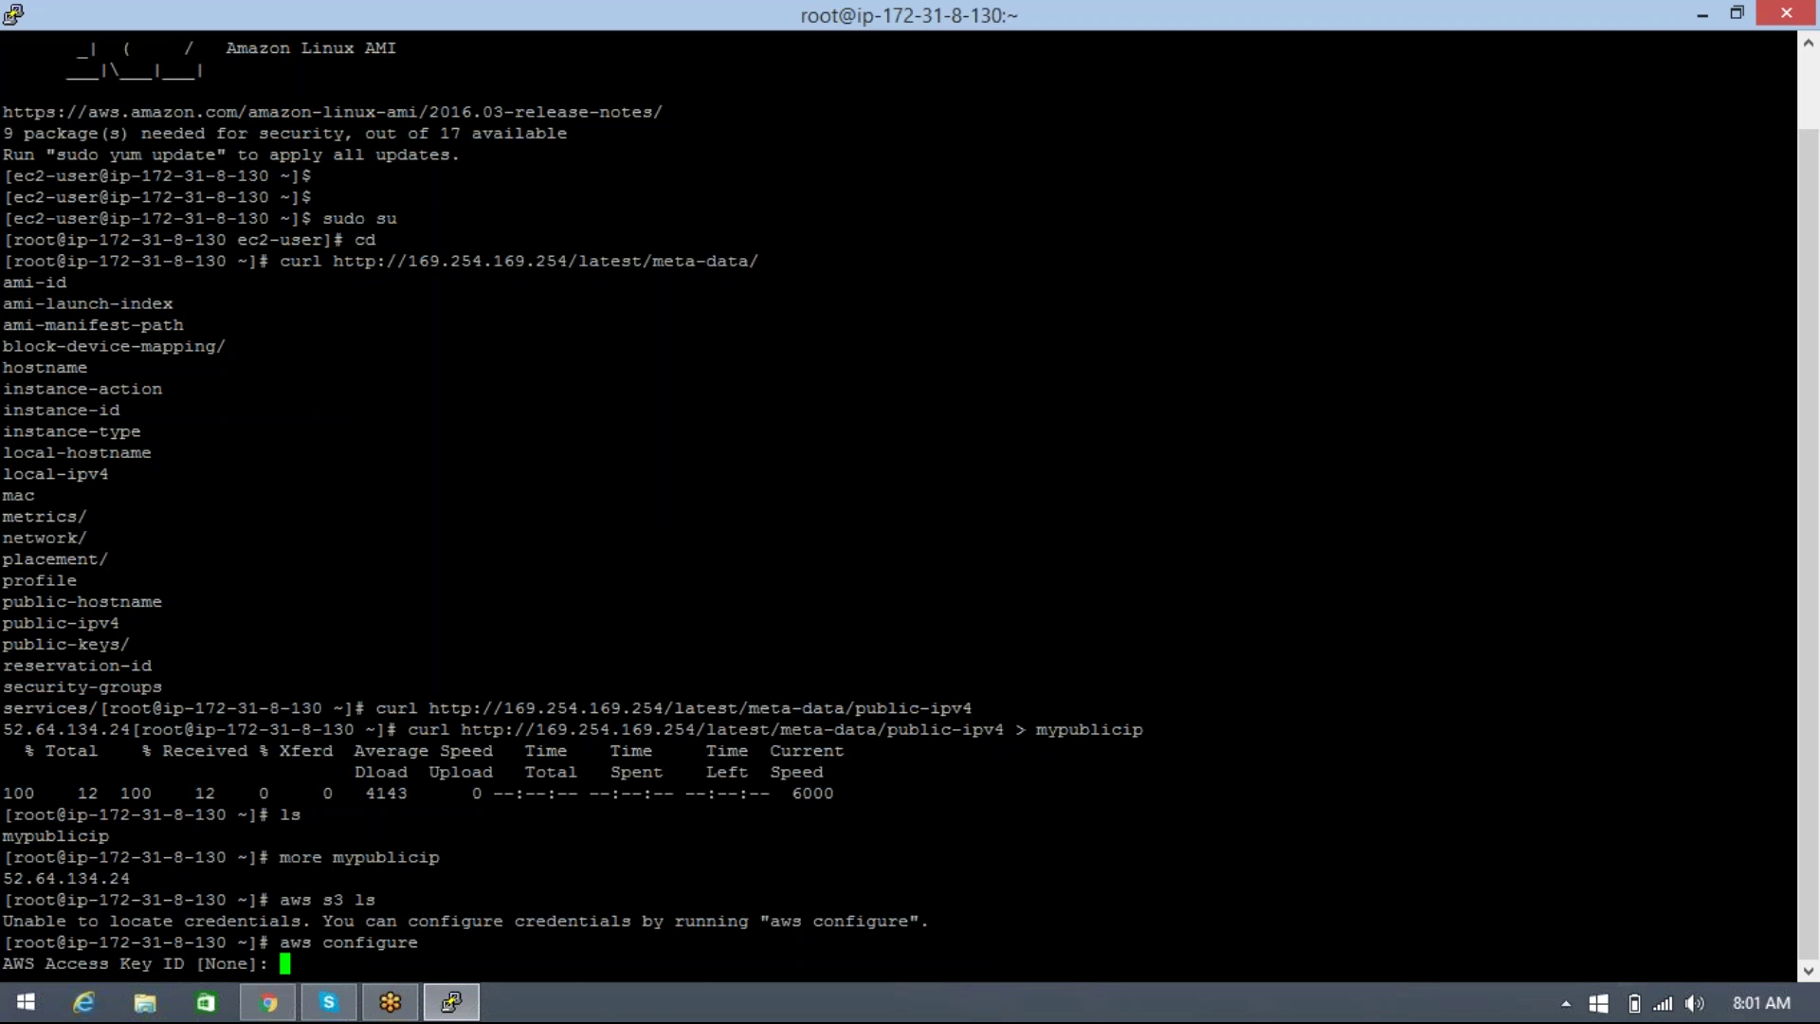
pyautogui.hotkey('alt', 'Tab')
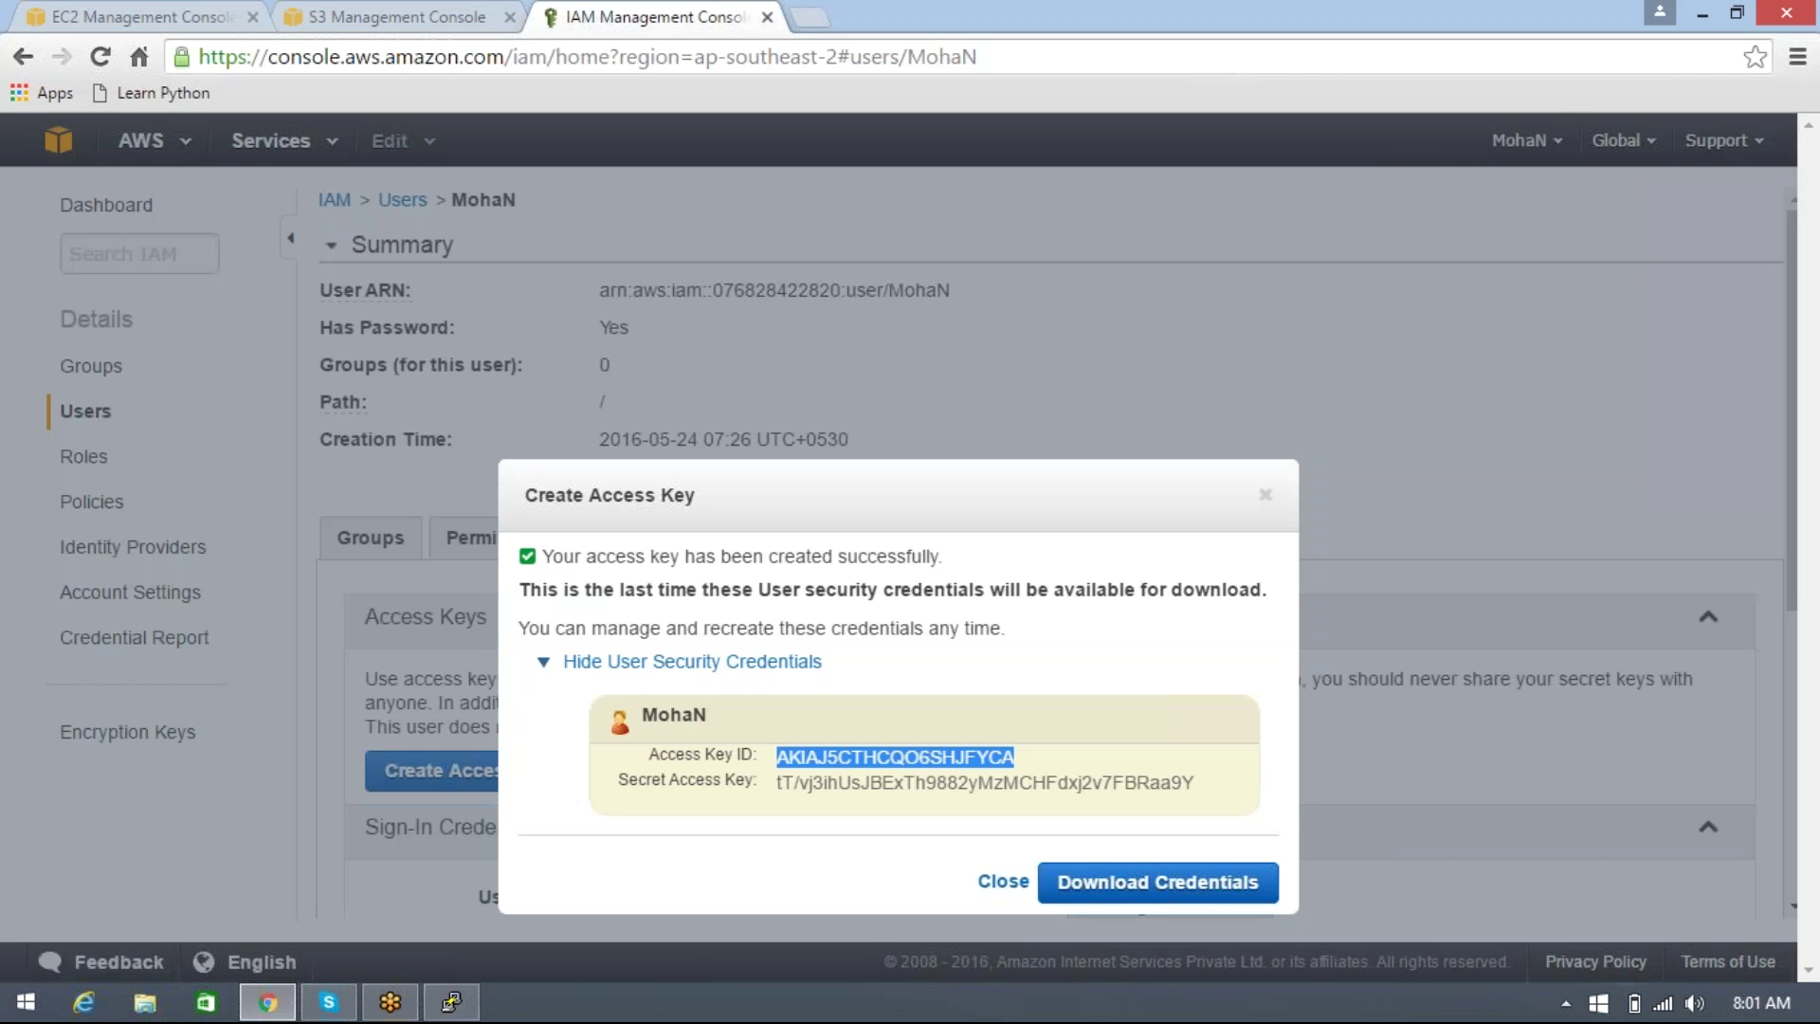
pyautogui.hotkey('alt', 'Tab')
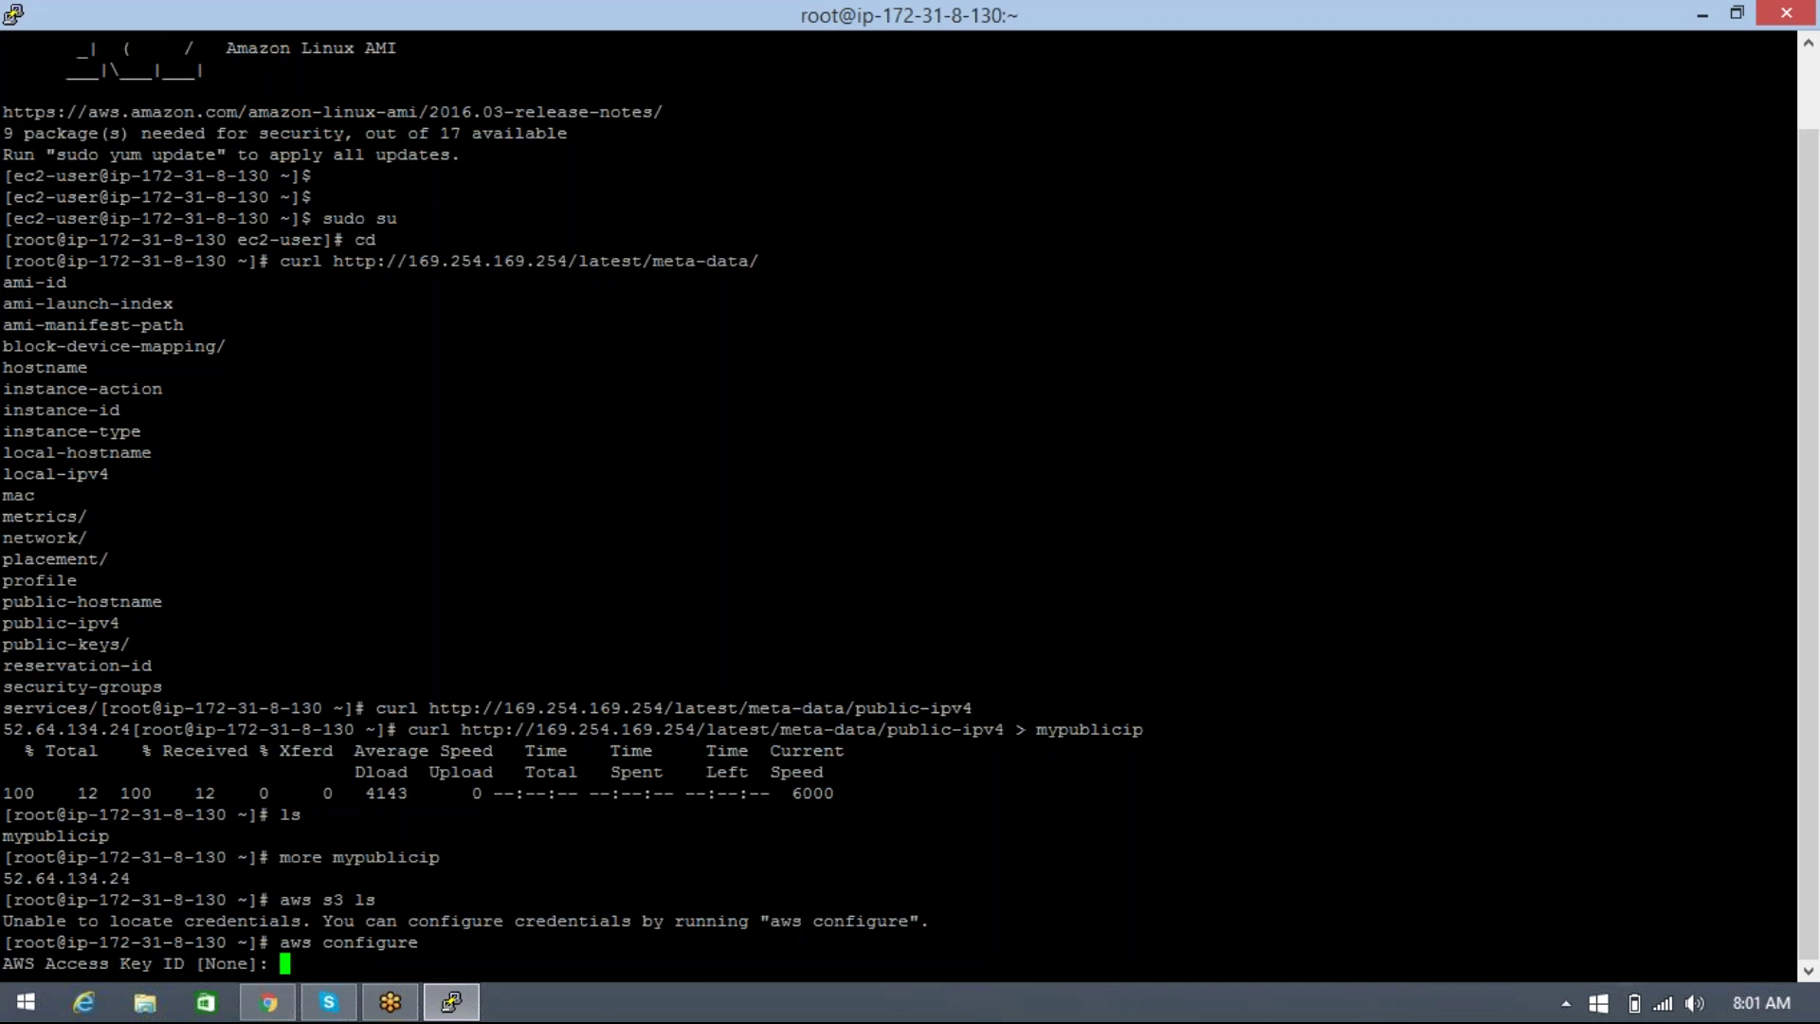
pyautogui.press('shift+Insert')
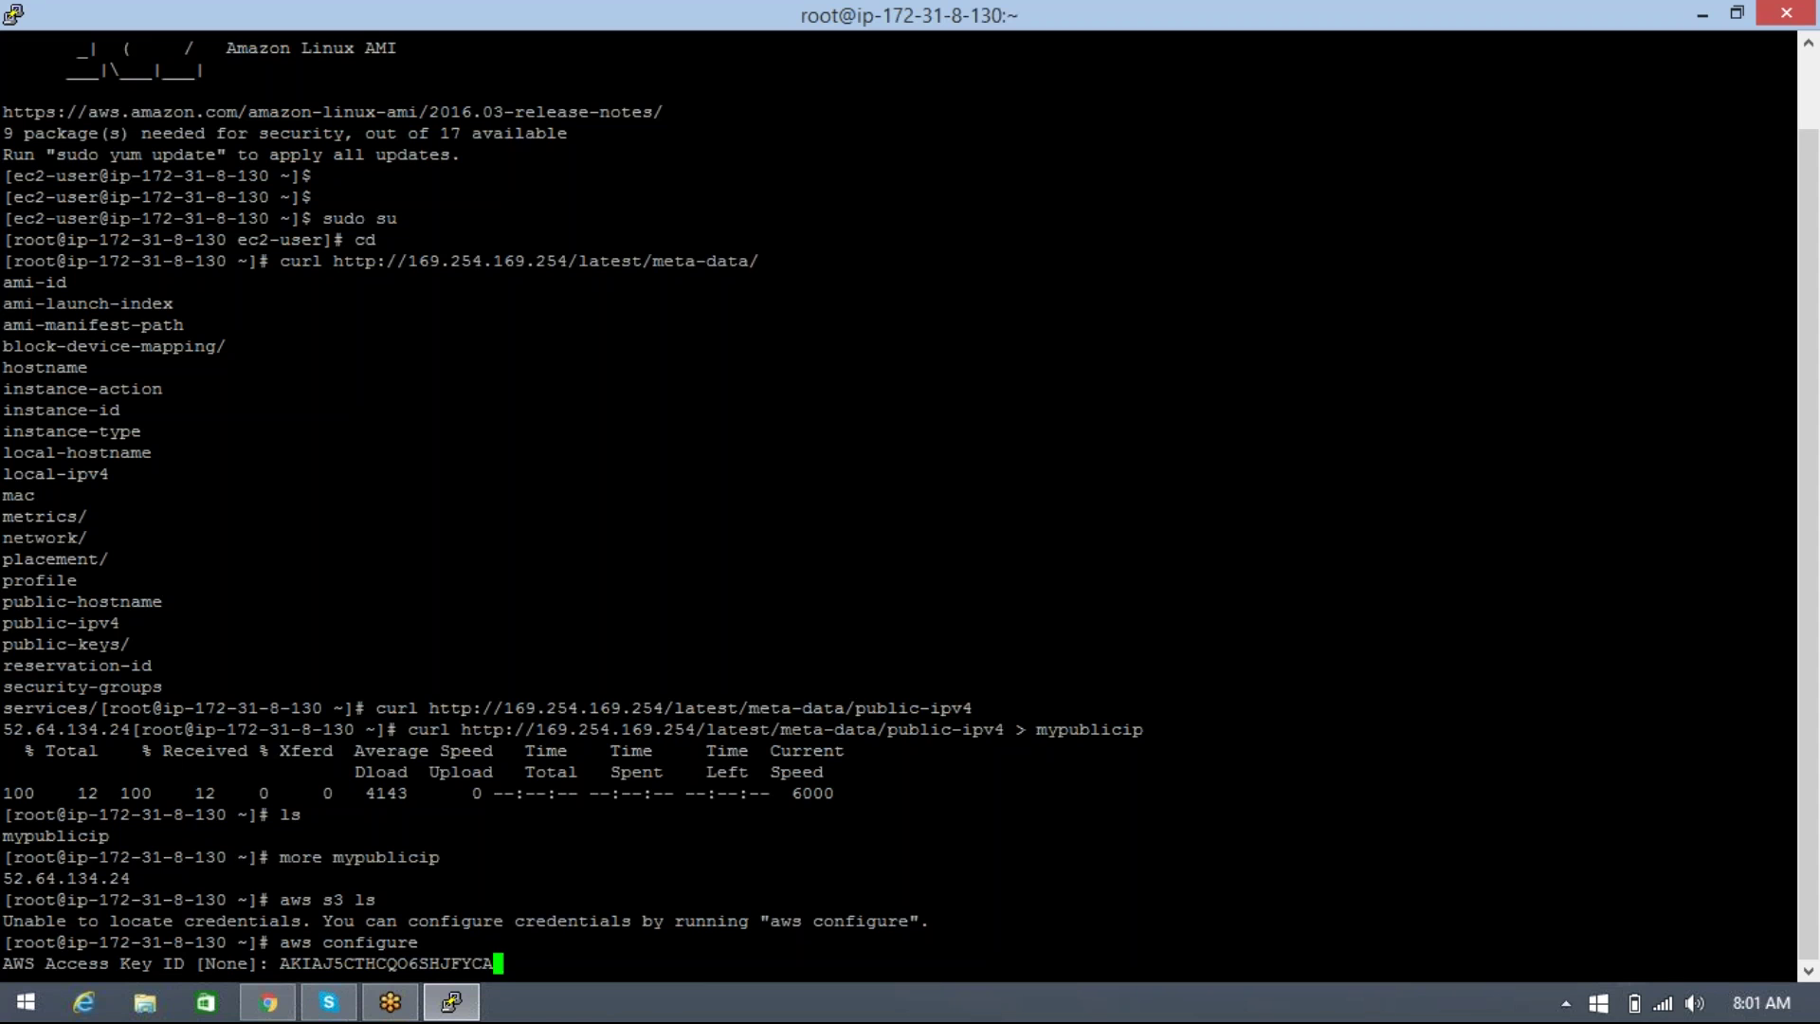
pyautogui.press('Return')
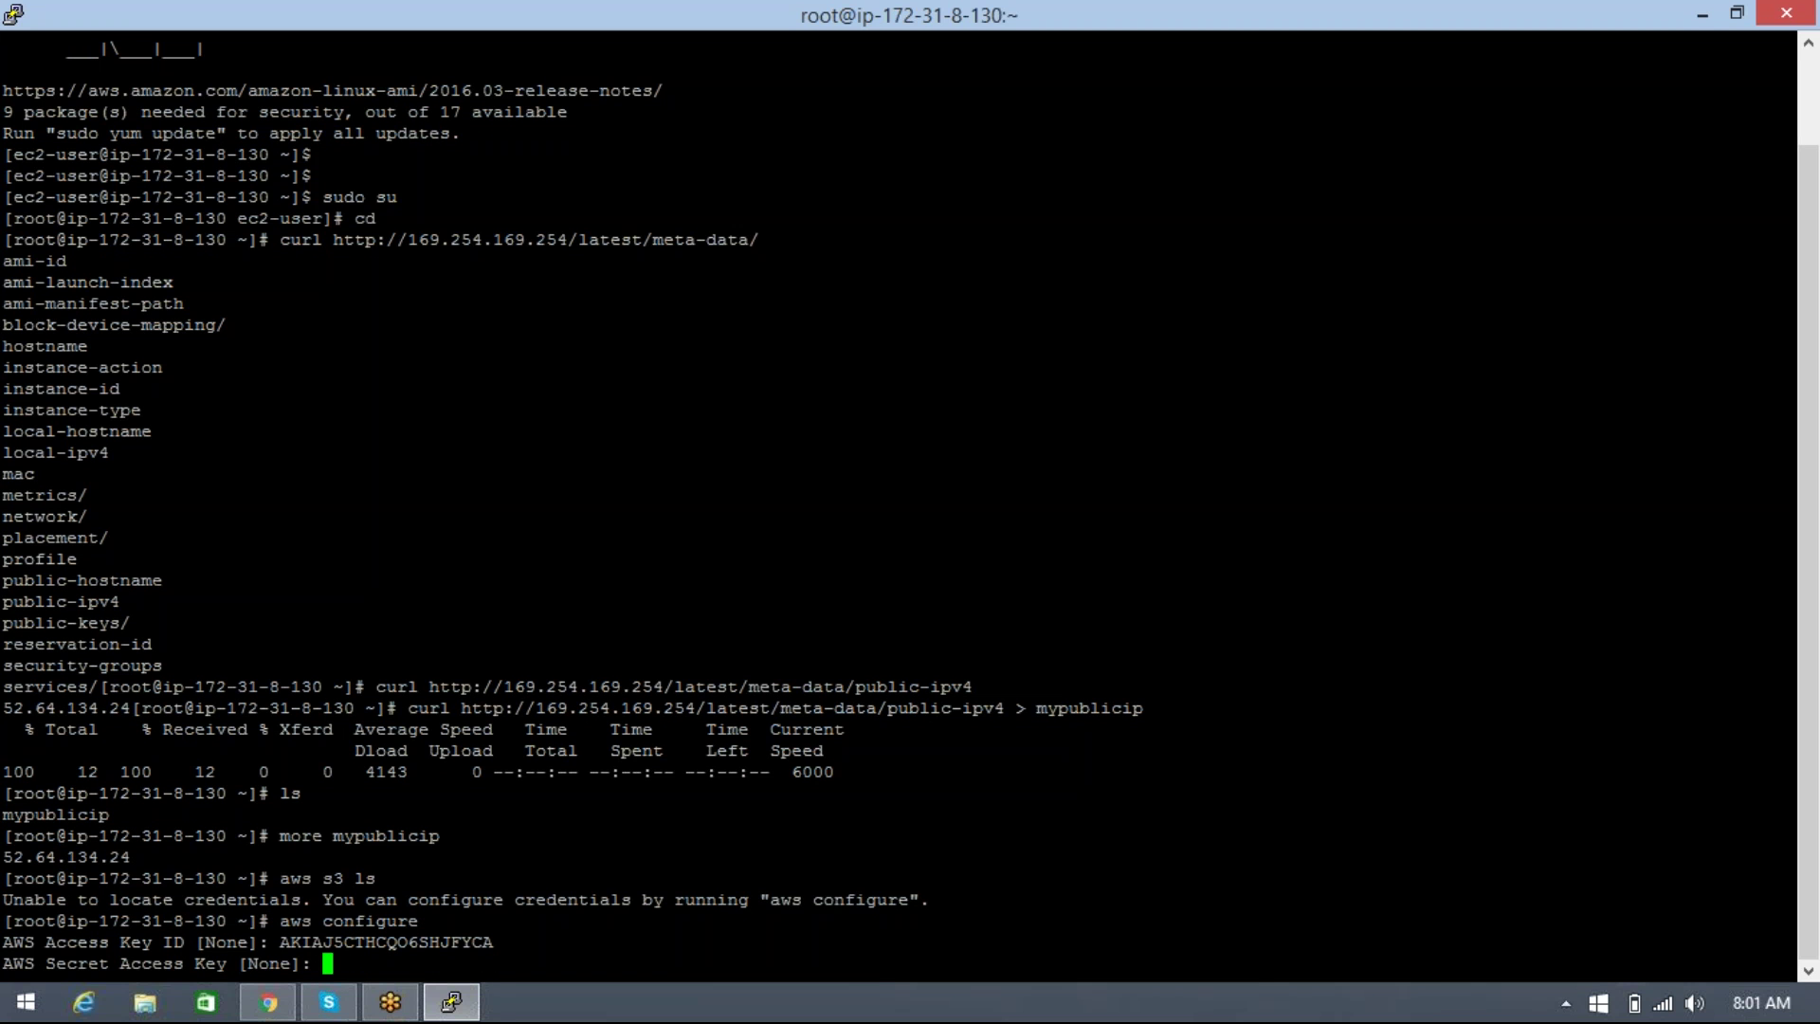
# Step: Copy the secret access key from the IAM console in Chrome and enter it for aws configure in PuTTY
pyautogui.hotkey('alt', 'Tab')
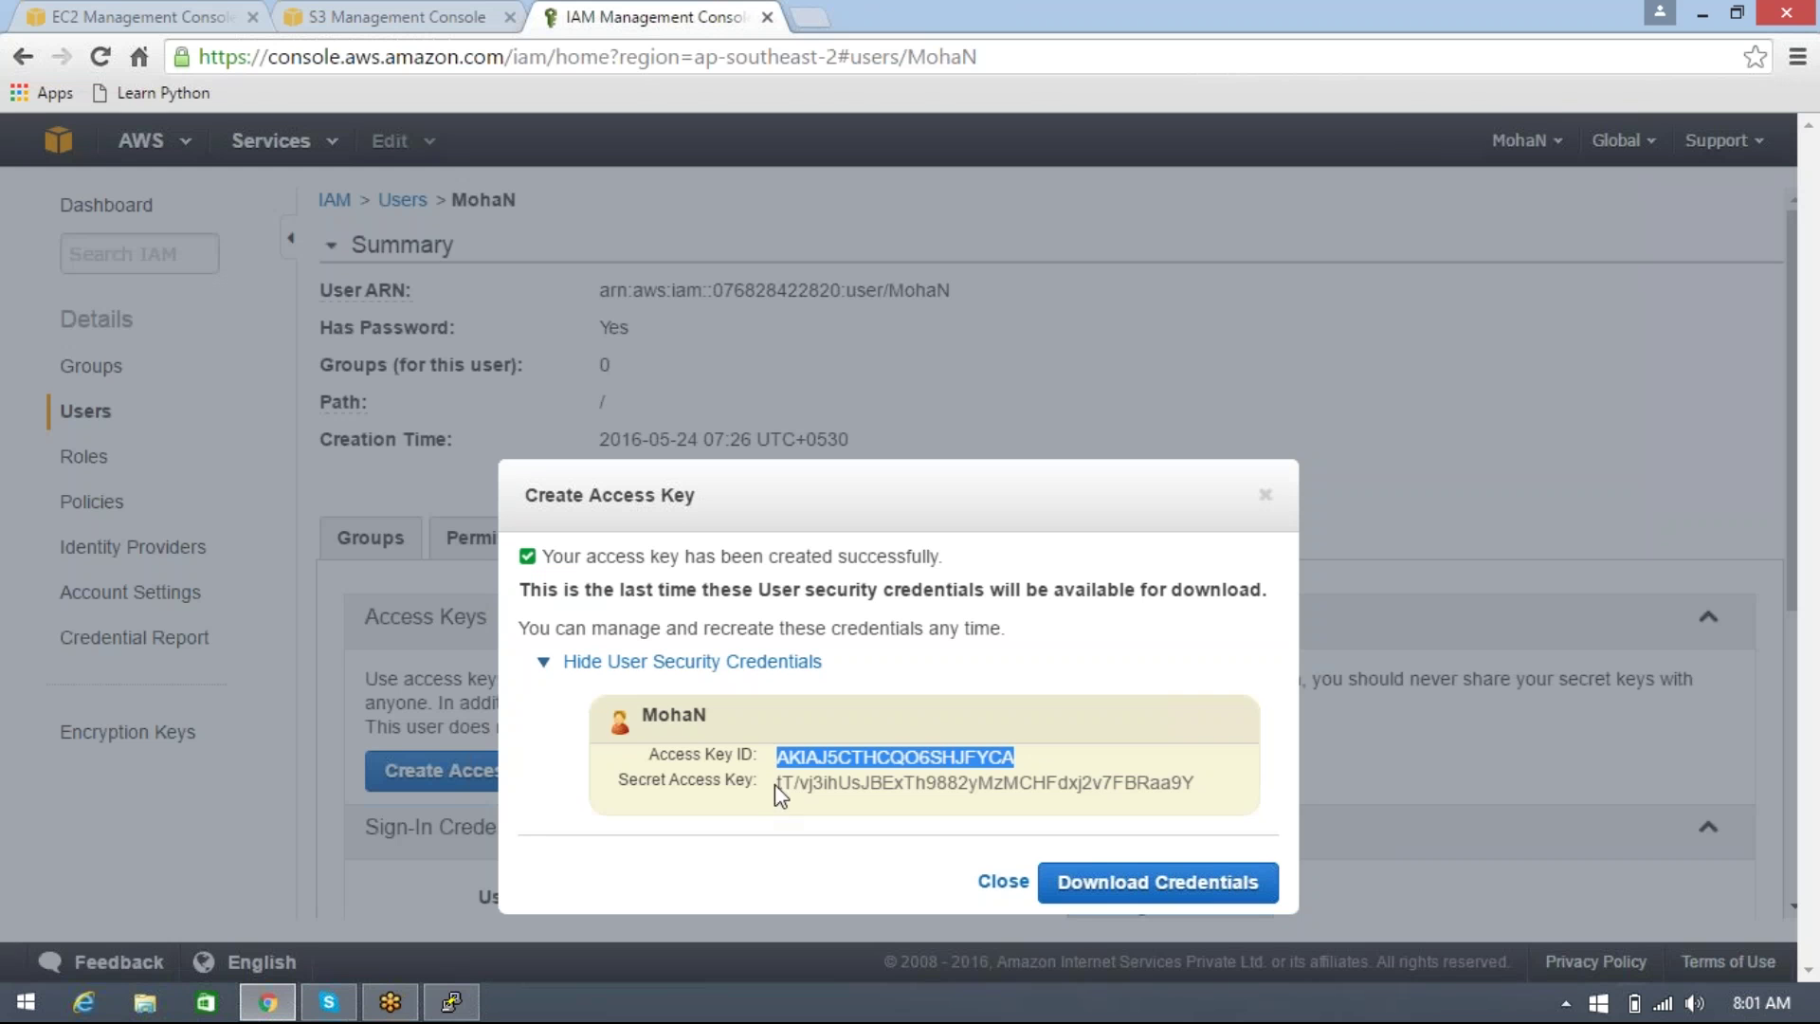
pyautogui.moveTo(775, 783); pyautogui.dragTo(778, 783)
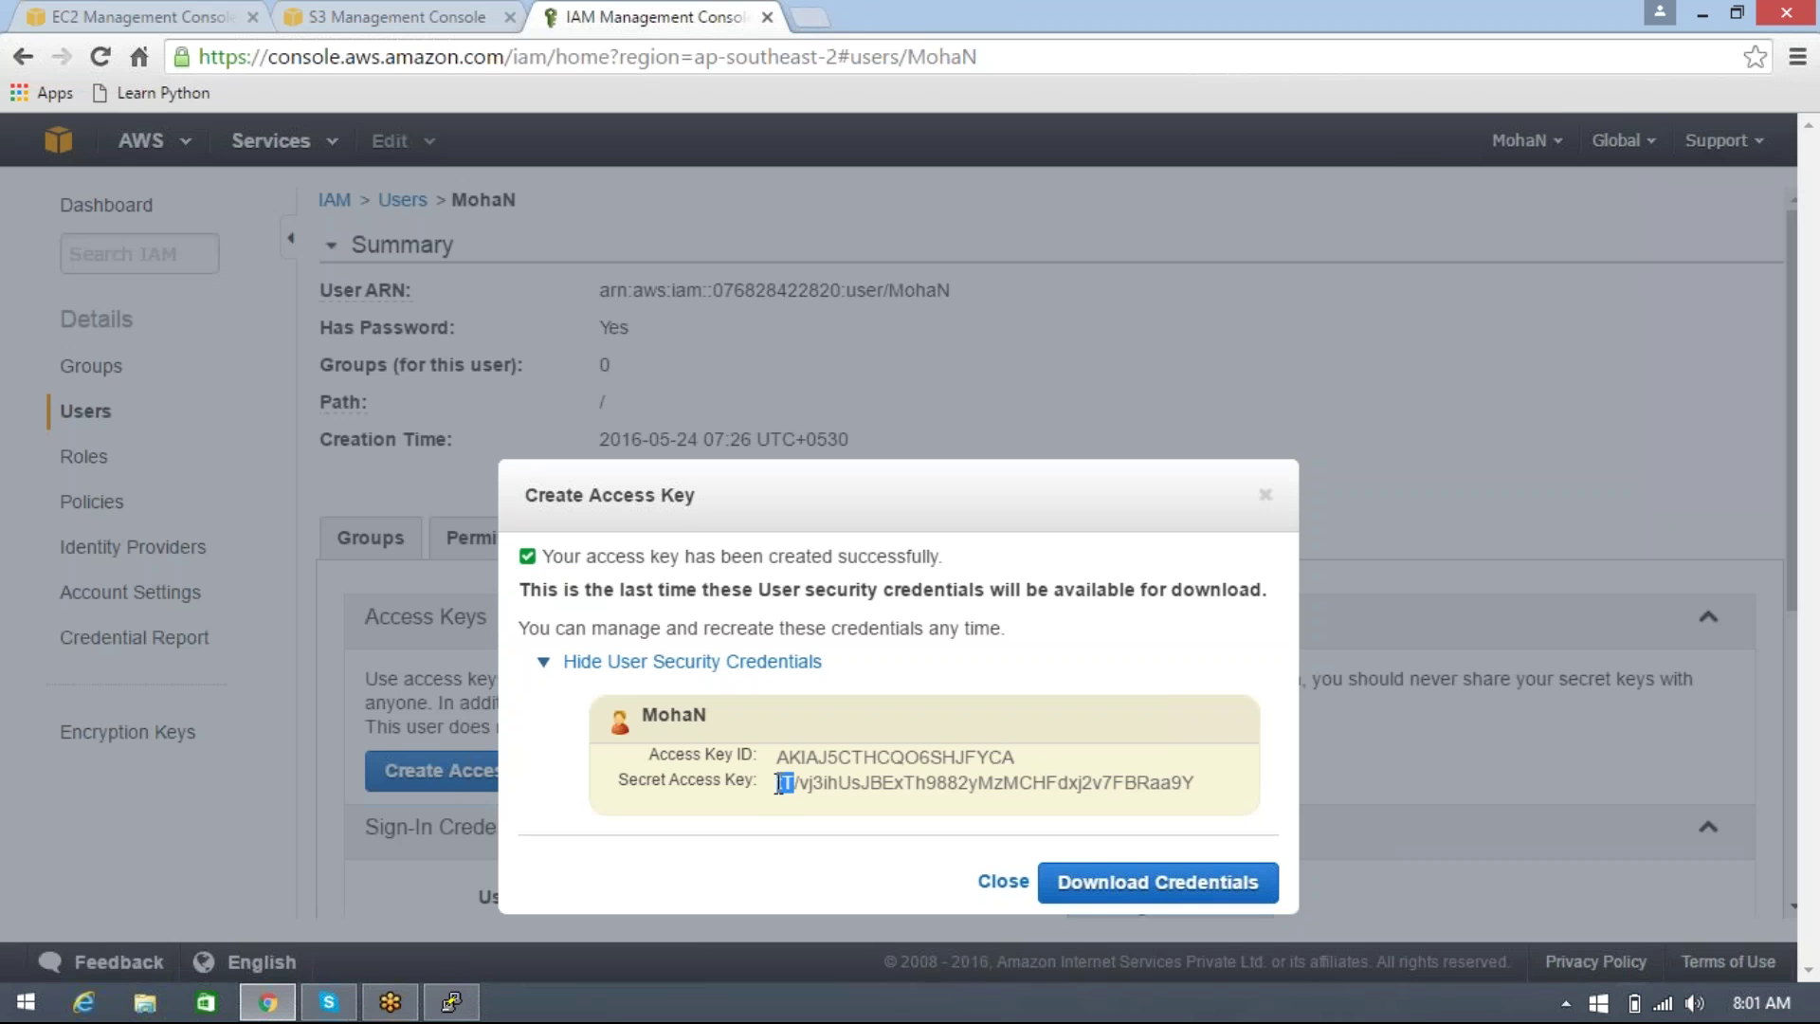
pyautogui.tripleClick(779, 783)
pyautogui.hotkey('ctrl', 'c')
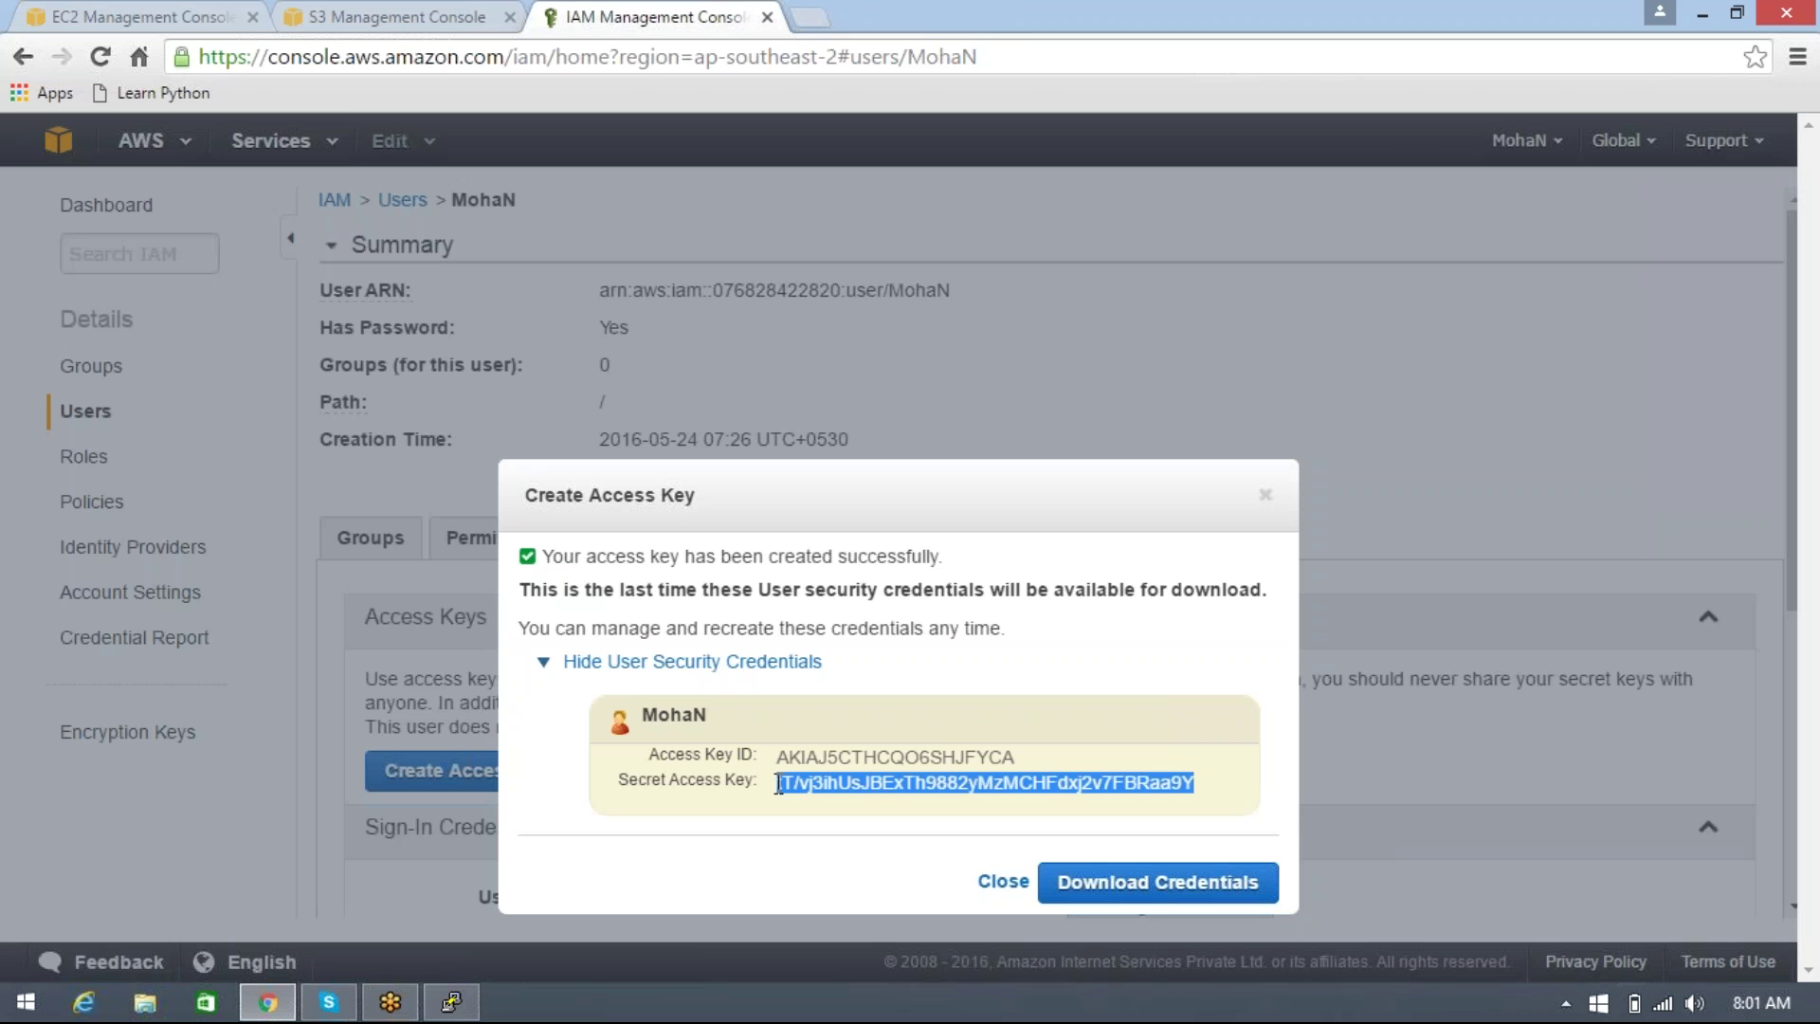
pyautogui.hotkey('alt', 'Tab')
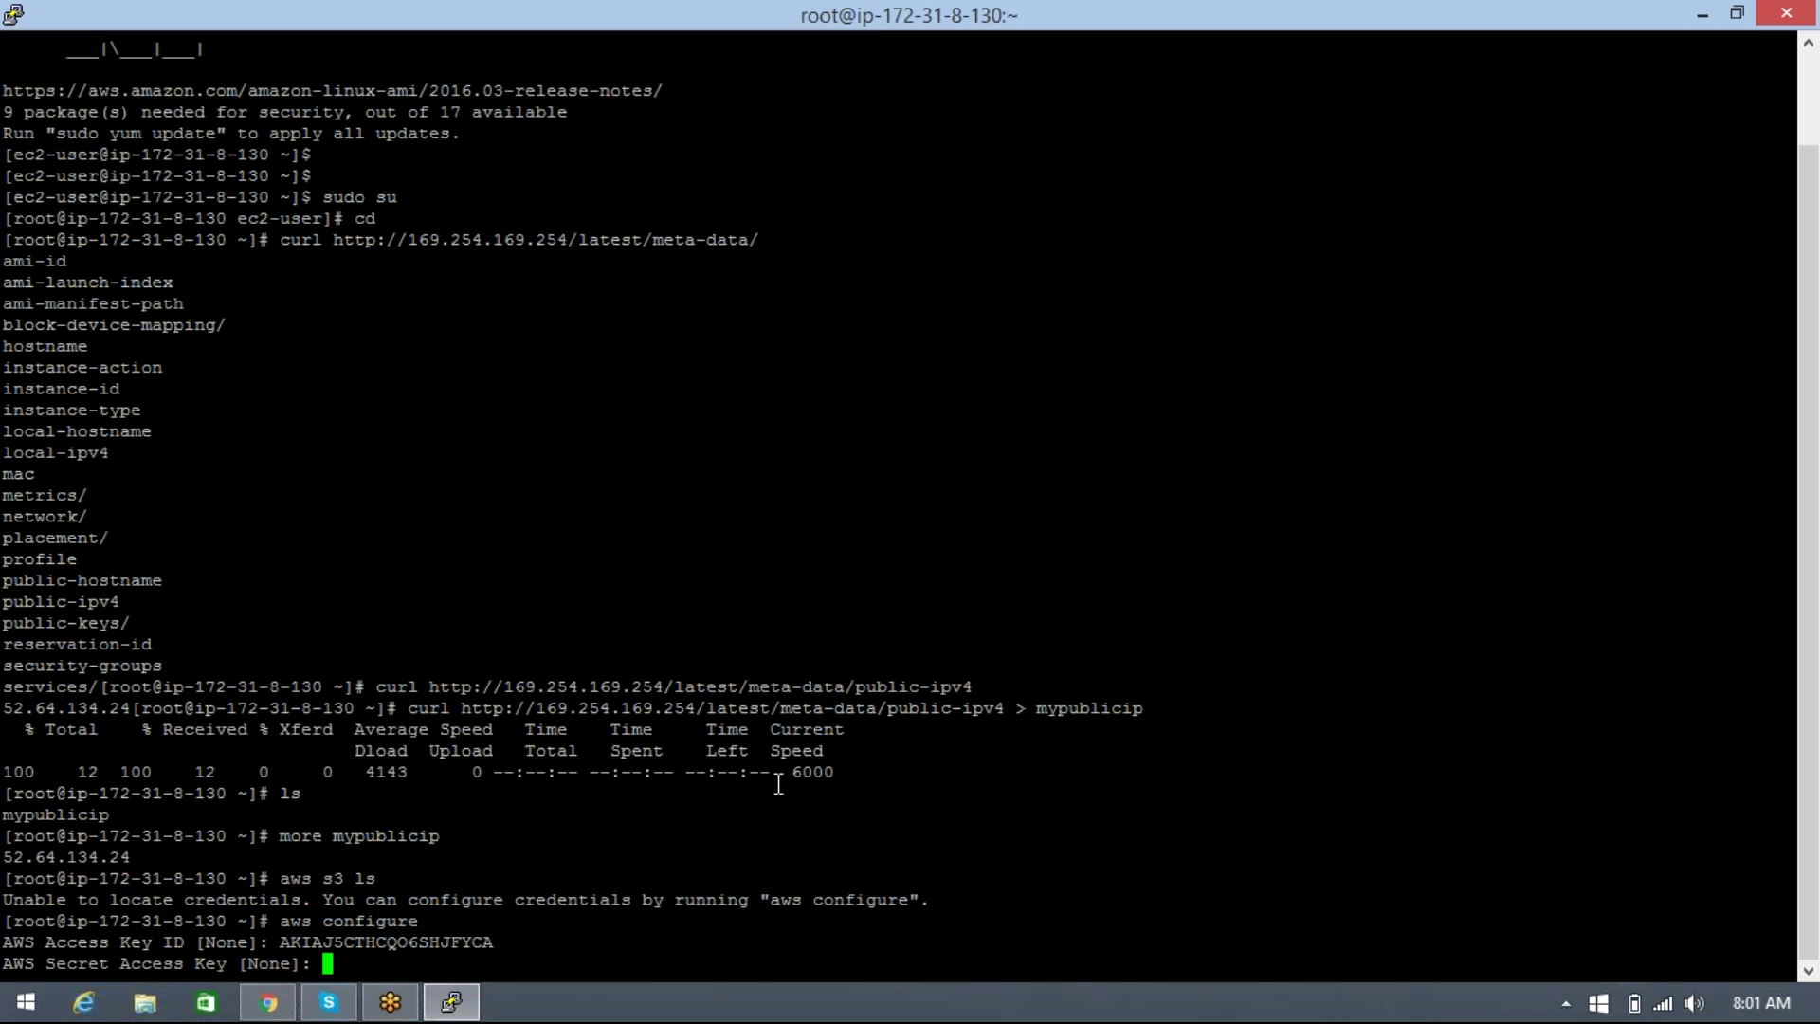
pyautogui.rightClick(778, 783)
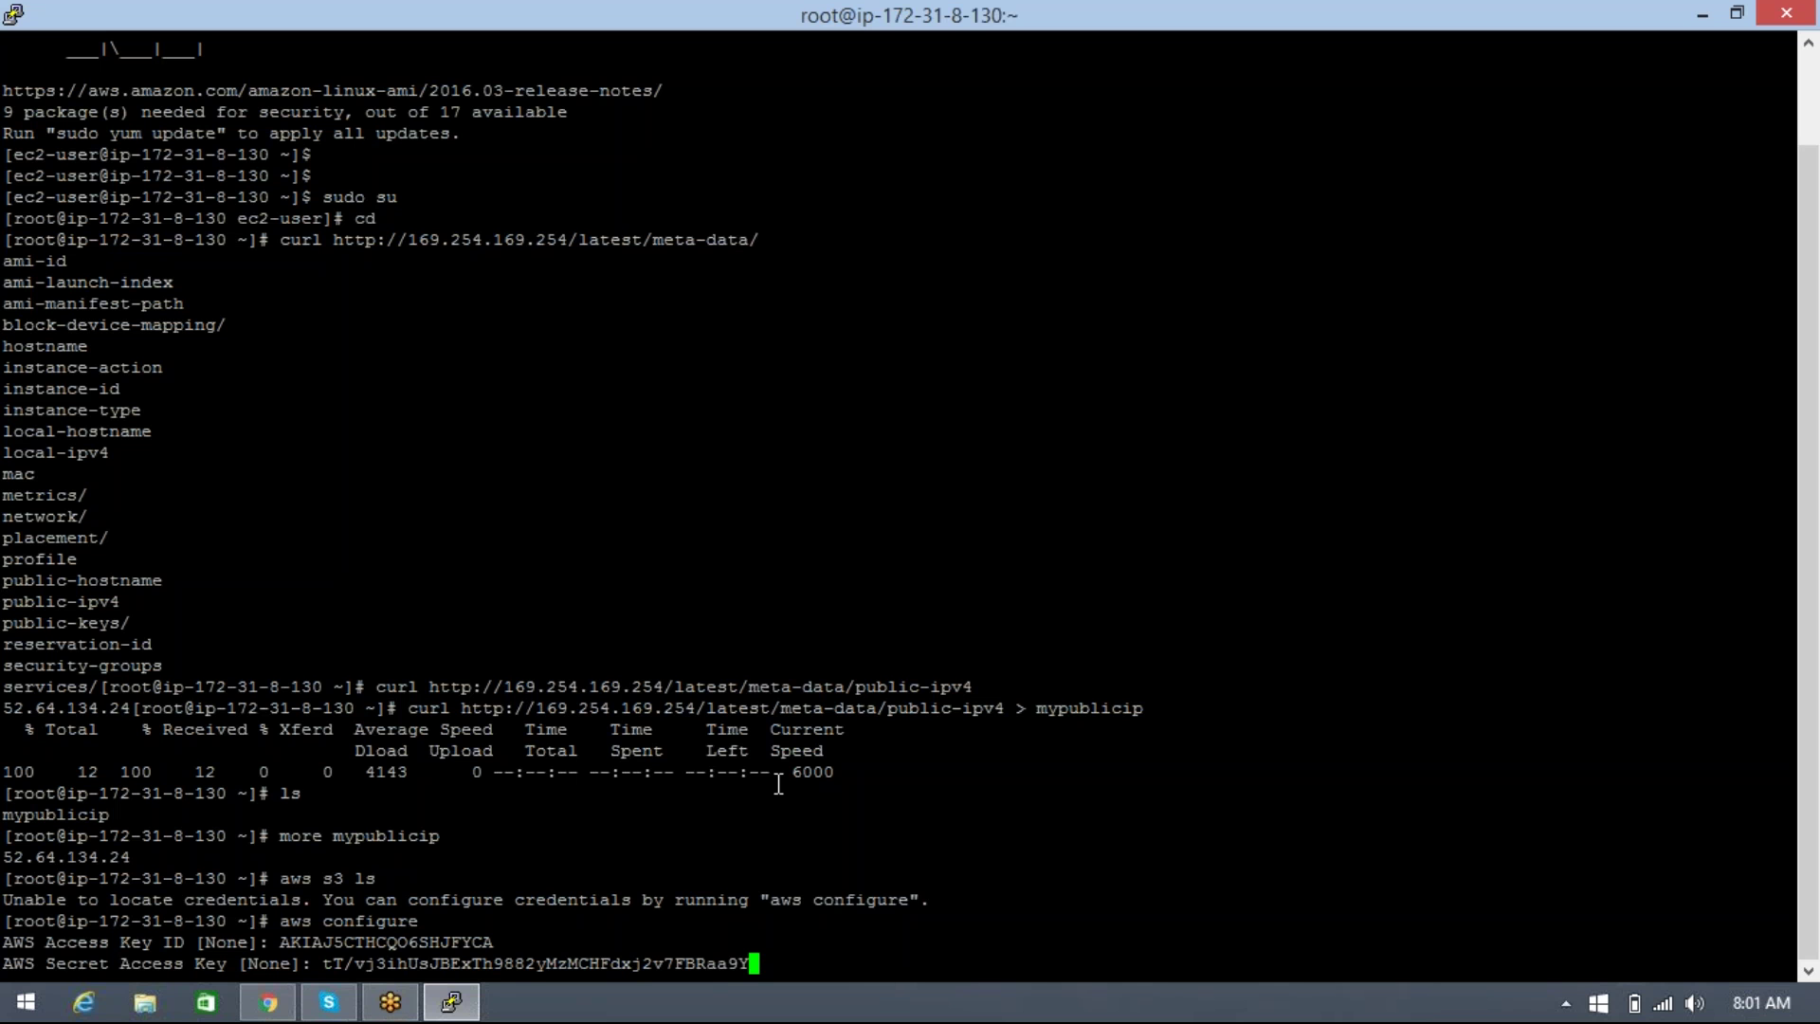
pyautogui.press('Return')
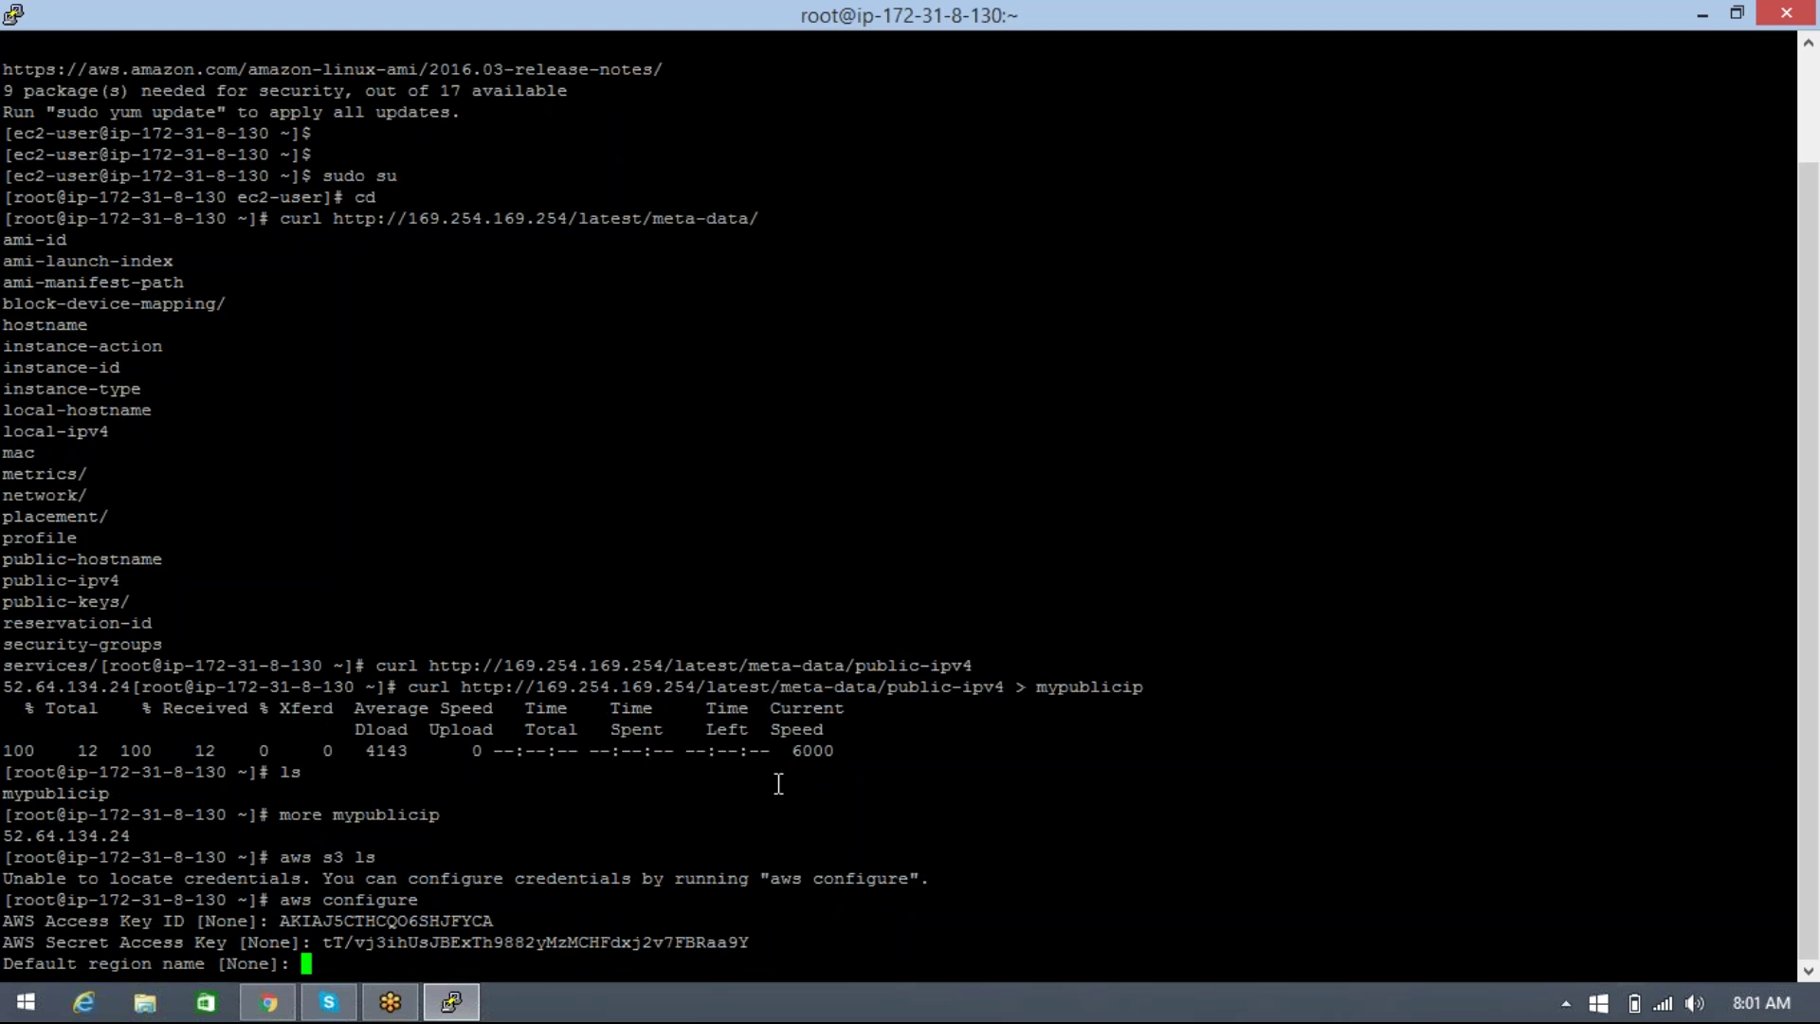
# Step: Return to Chrome and close the Create Access Key dialog without downloading the credentials
pyautogui.hotkey('alt', 'Tab')
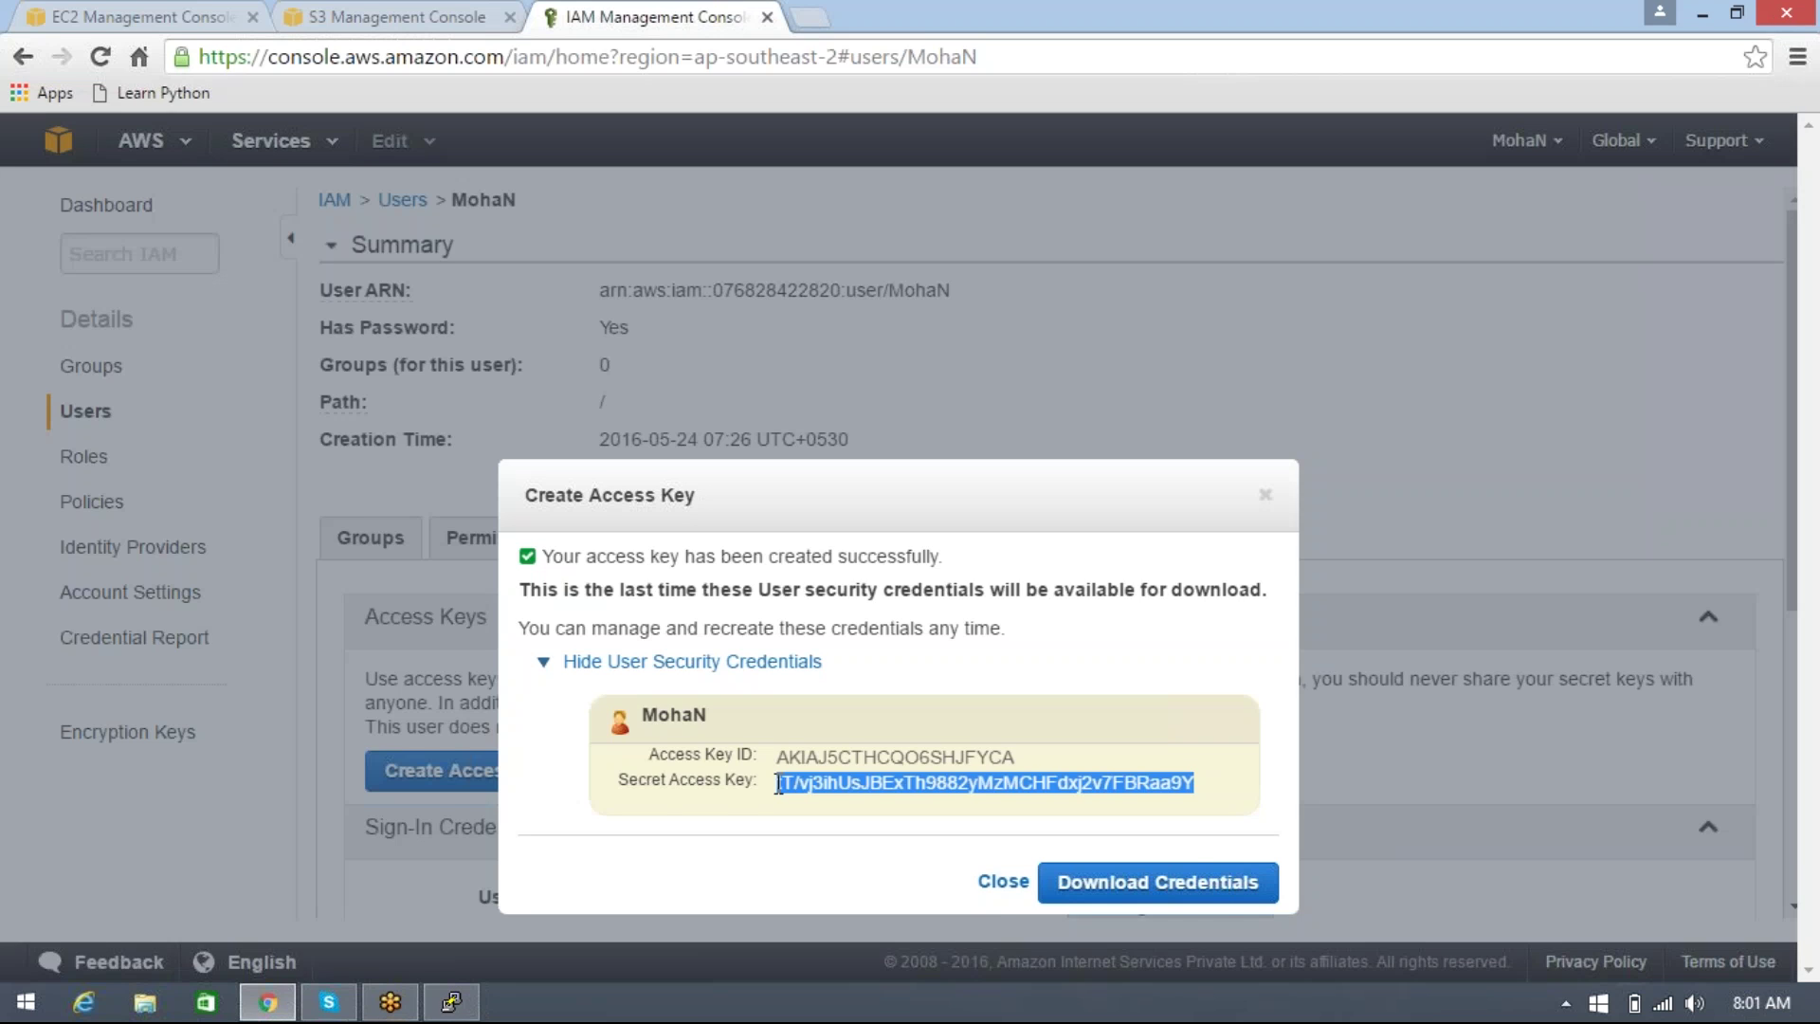
pyautogui.click(1000, 883)
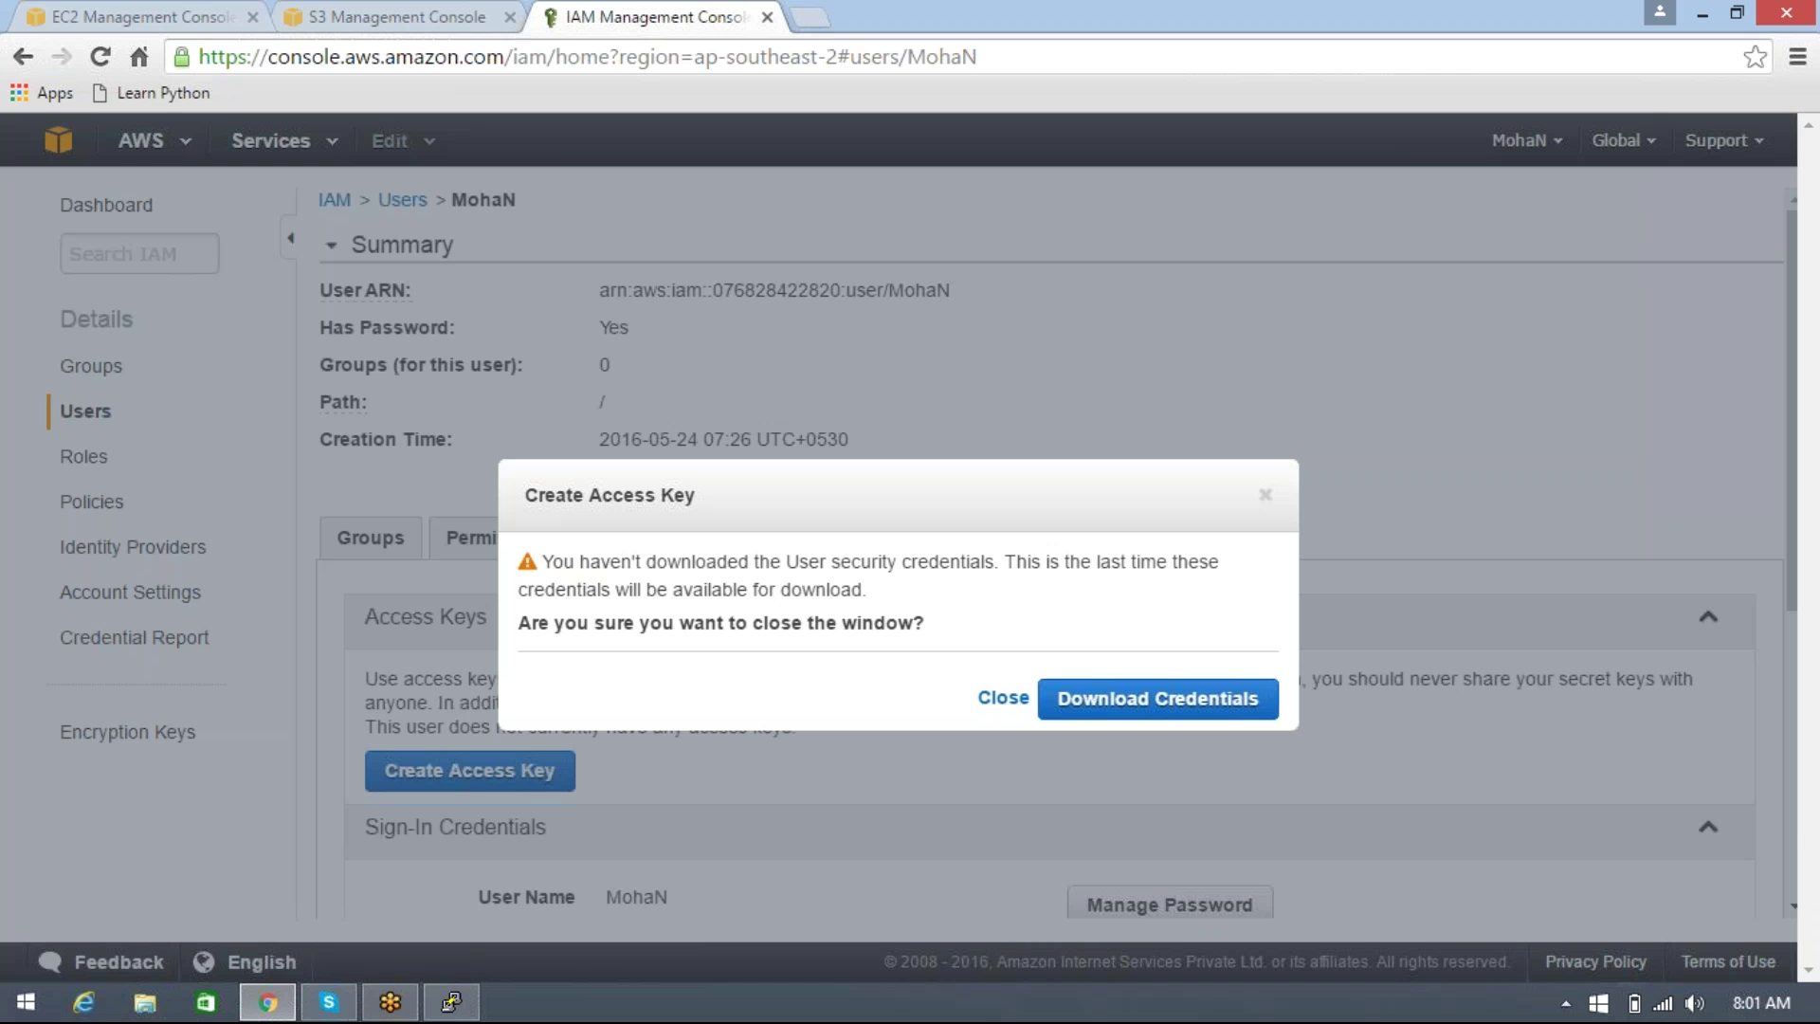
pyautogui.click(1005, 705)
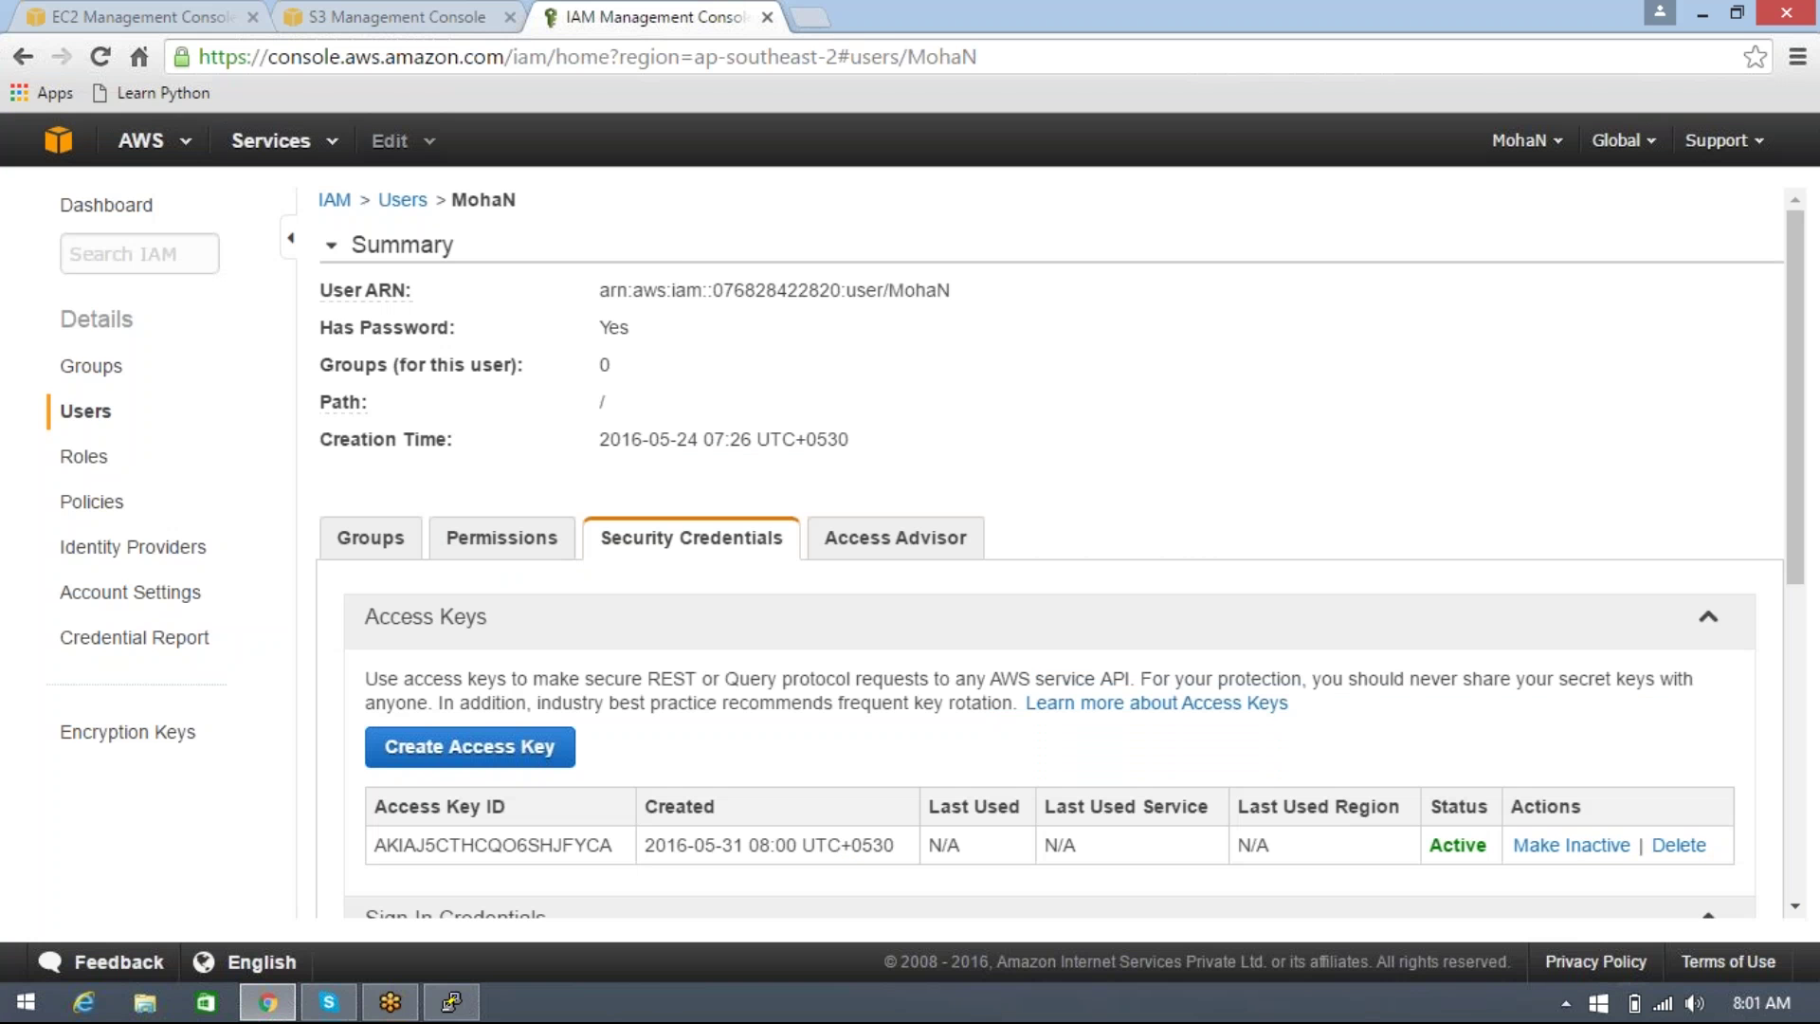
# Step: Look up the temp instance's availability zone in EC2, set the default region to ap-southeast-2 in PuTTY, and leave the output format blank
pyautogui.click(195, 17)
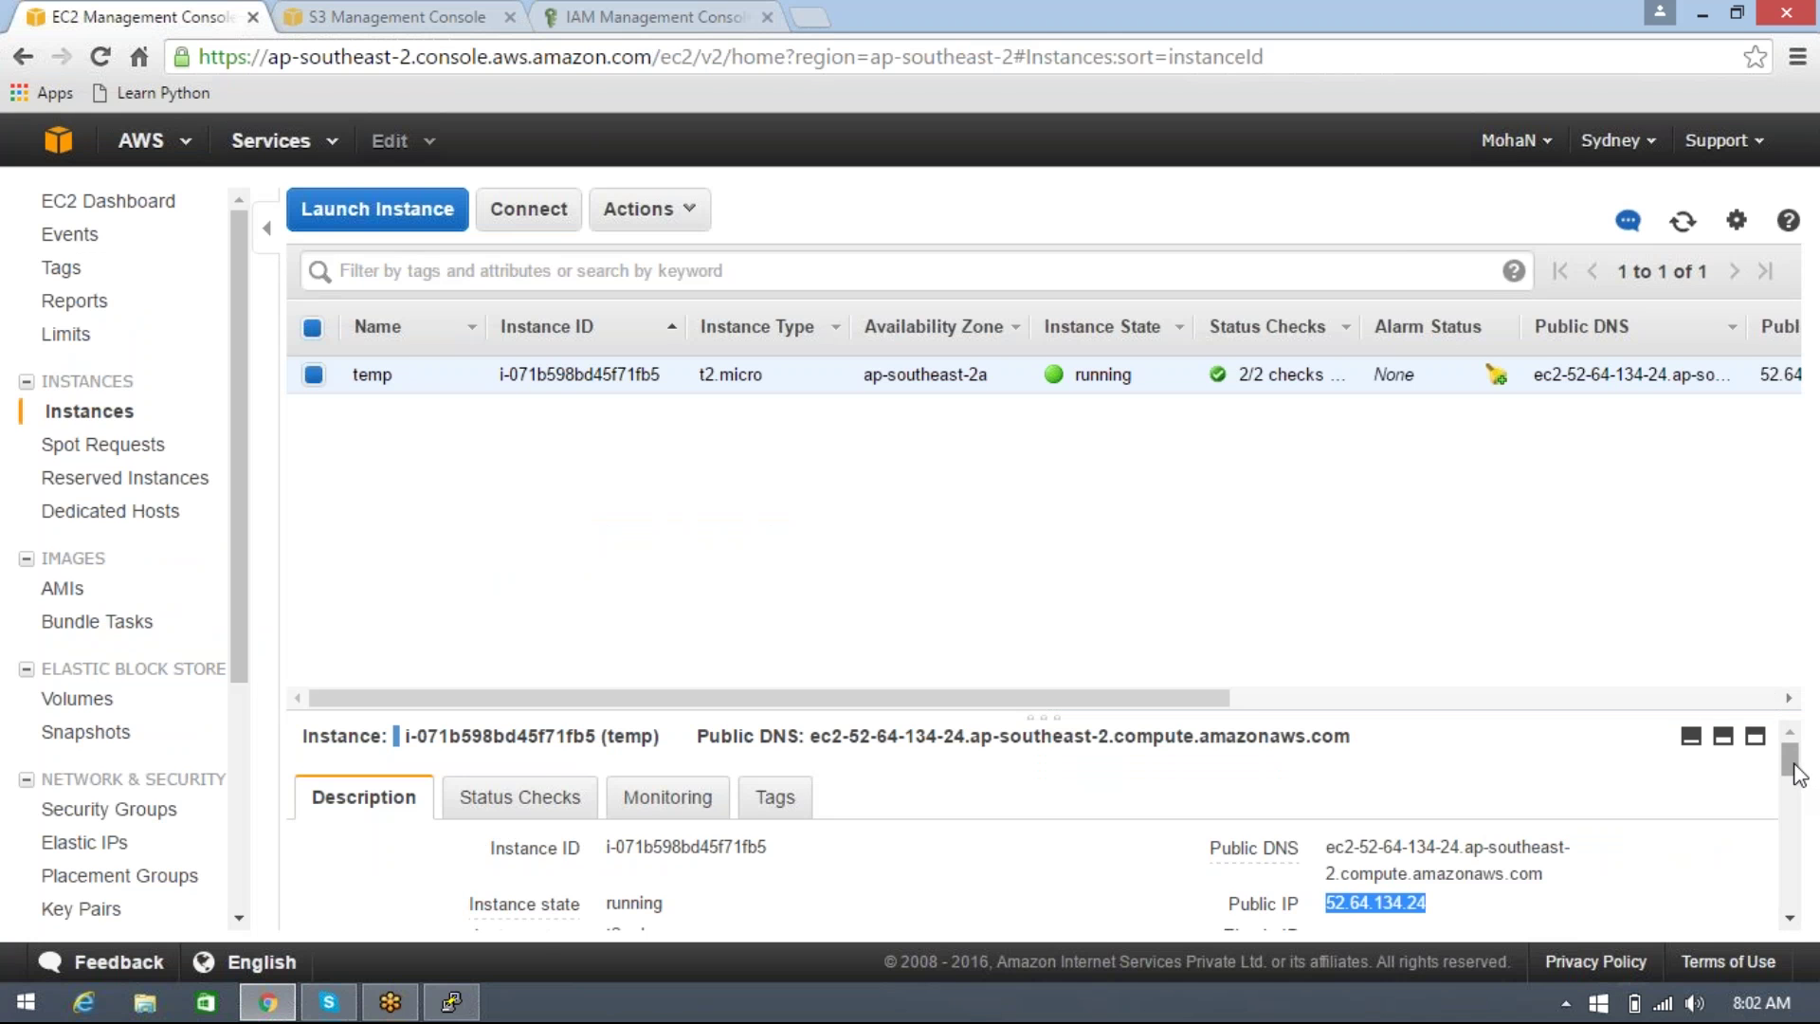
pyautogui.moveTo(1797, 770); pyautogui.dragTo(1799, 791)
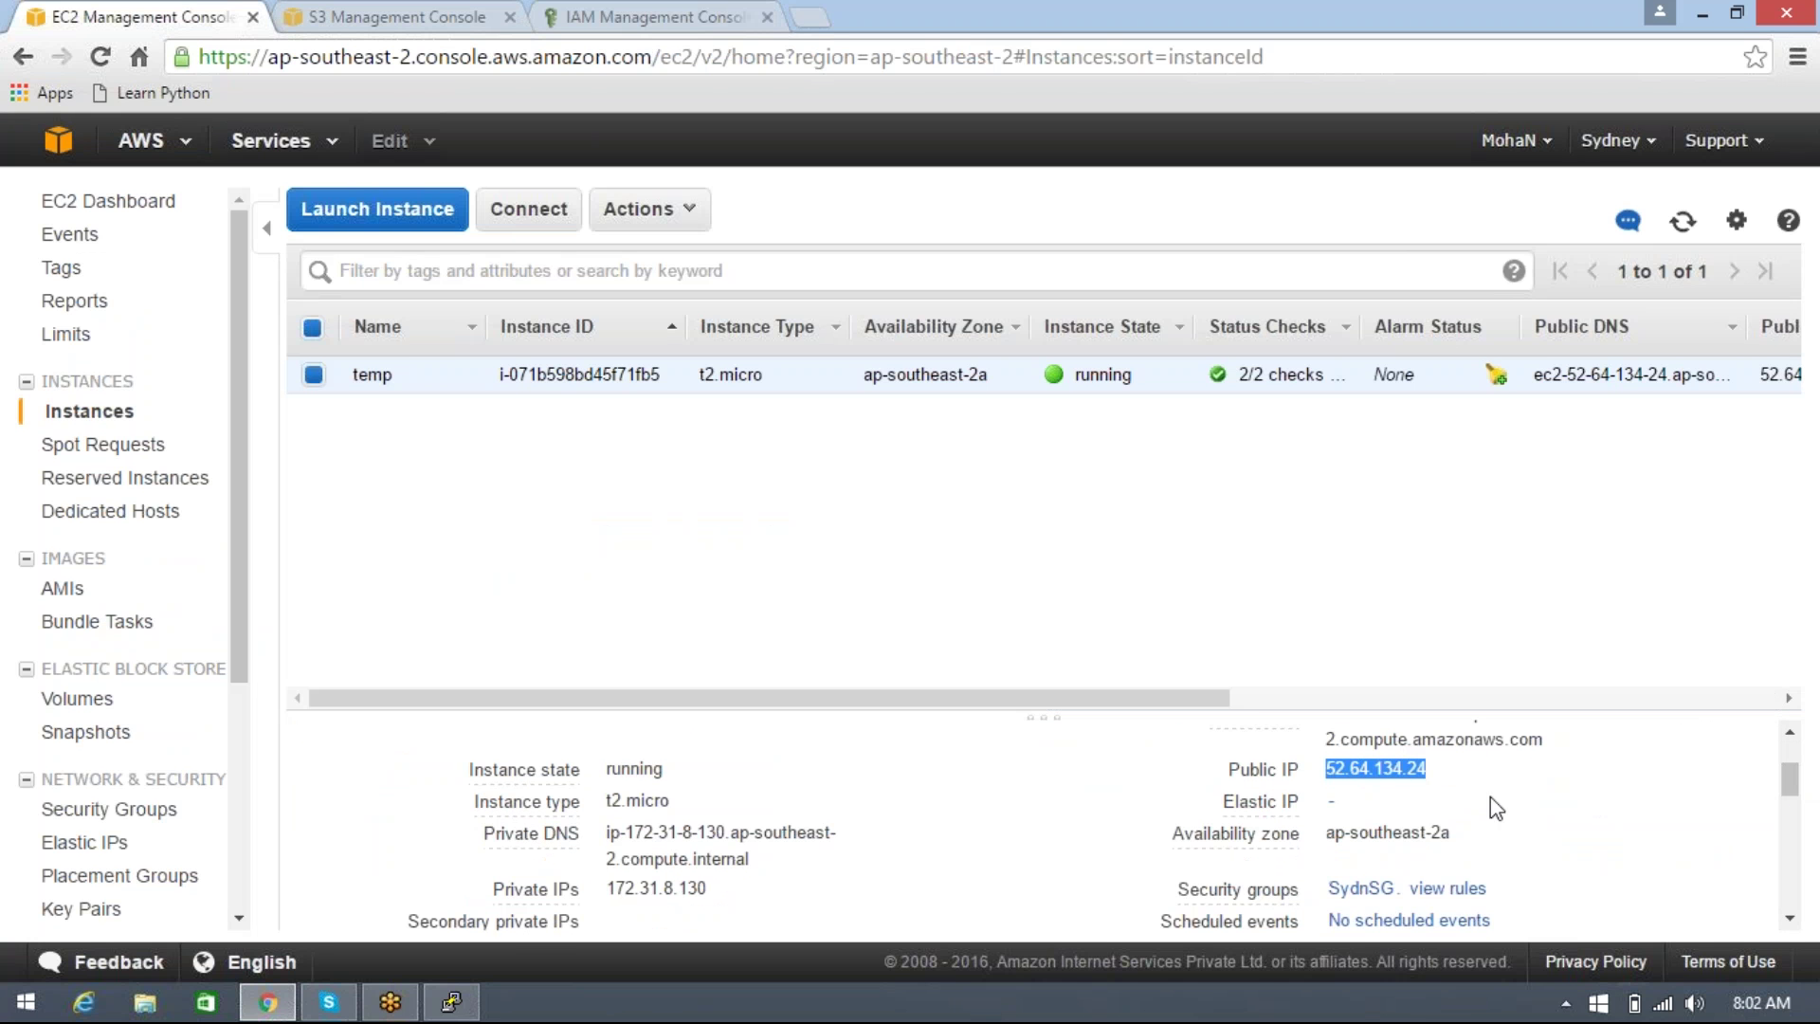
pyautogui.click(1331, 834)
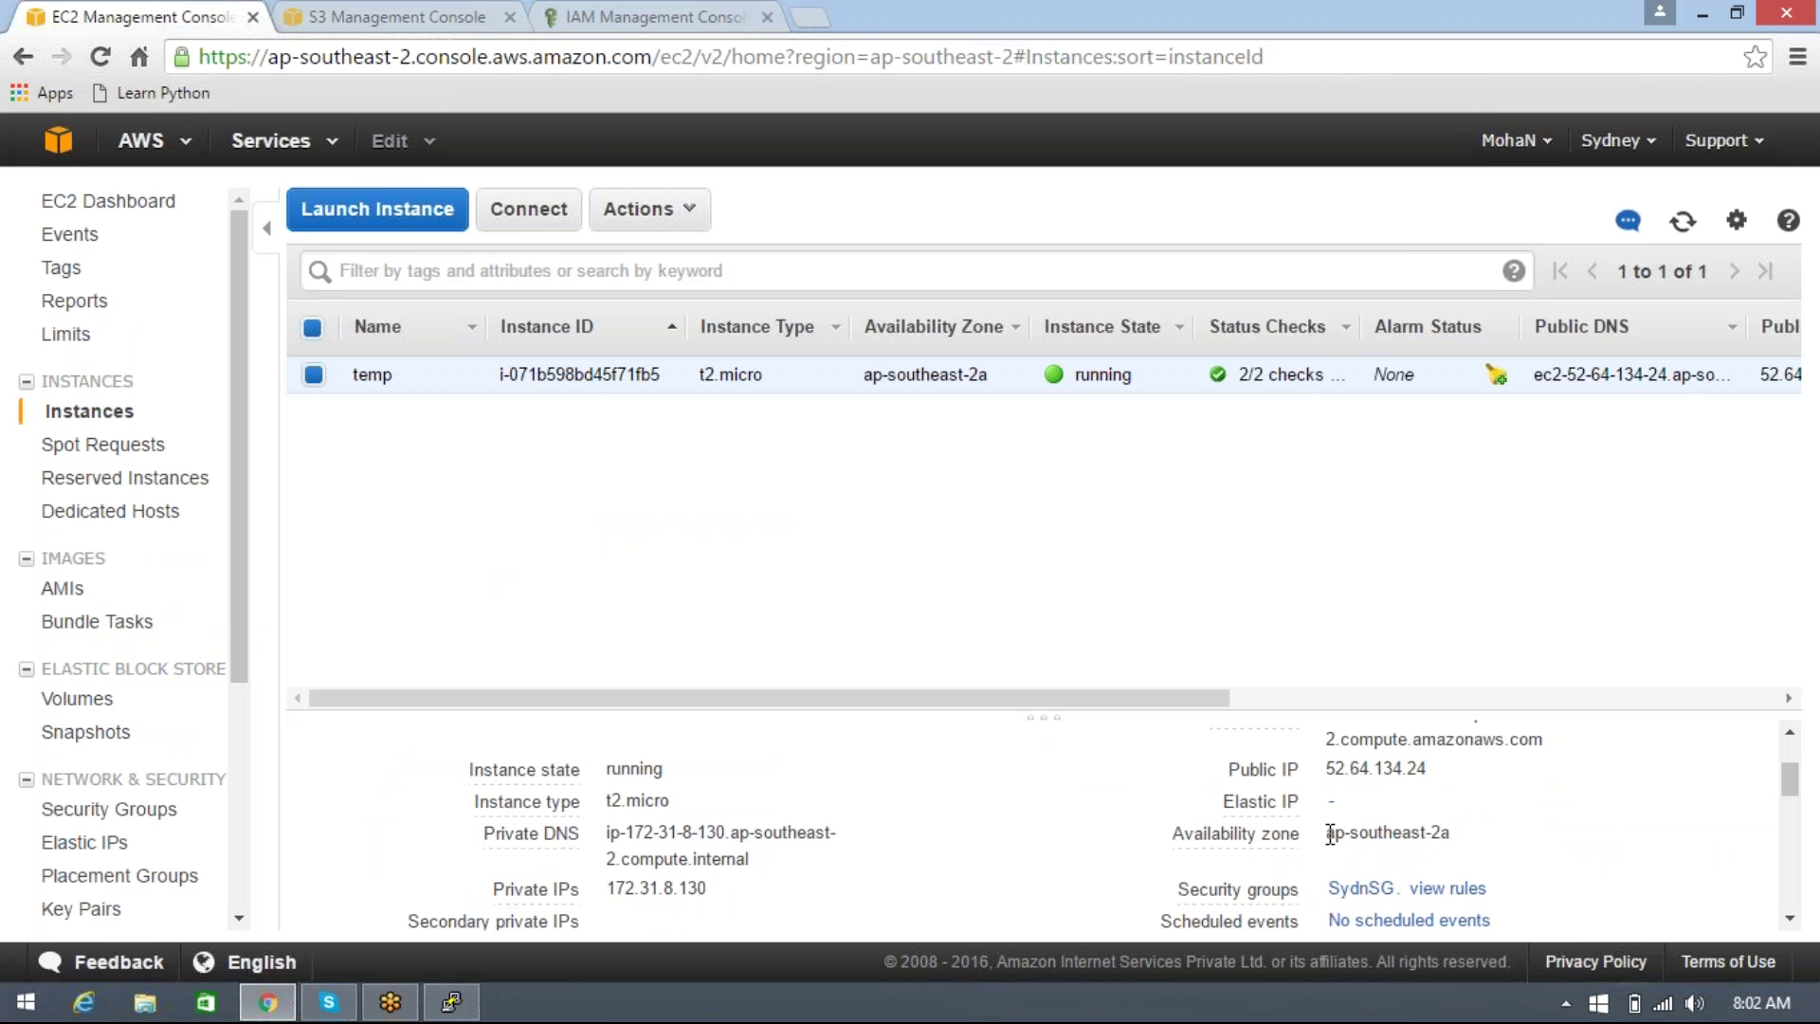
pyautogui.moveTo(1331, 834); pyautogui.dragTo(1442, 840)
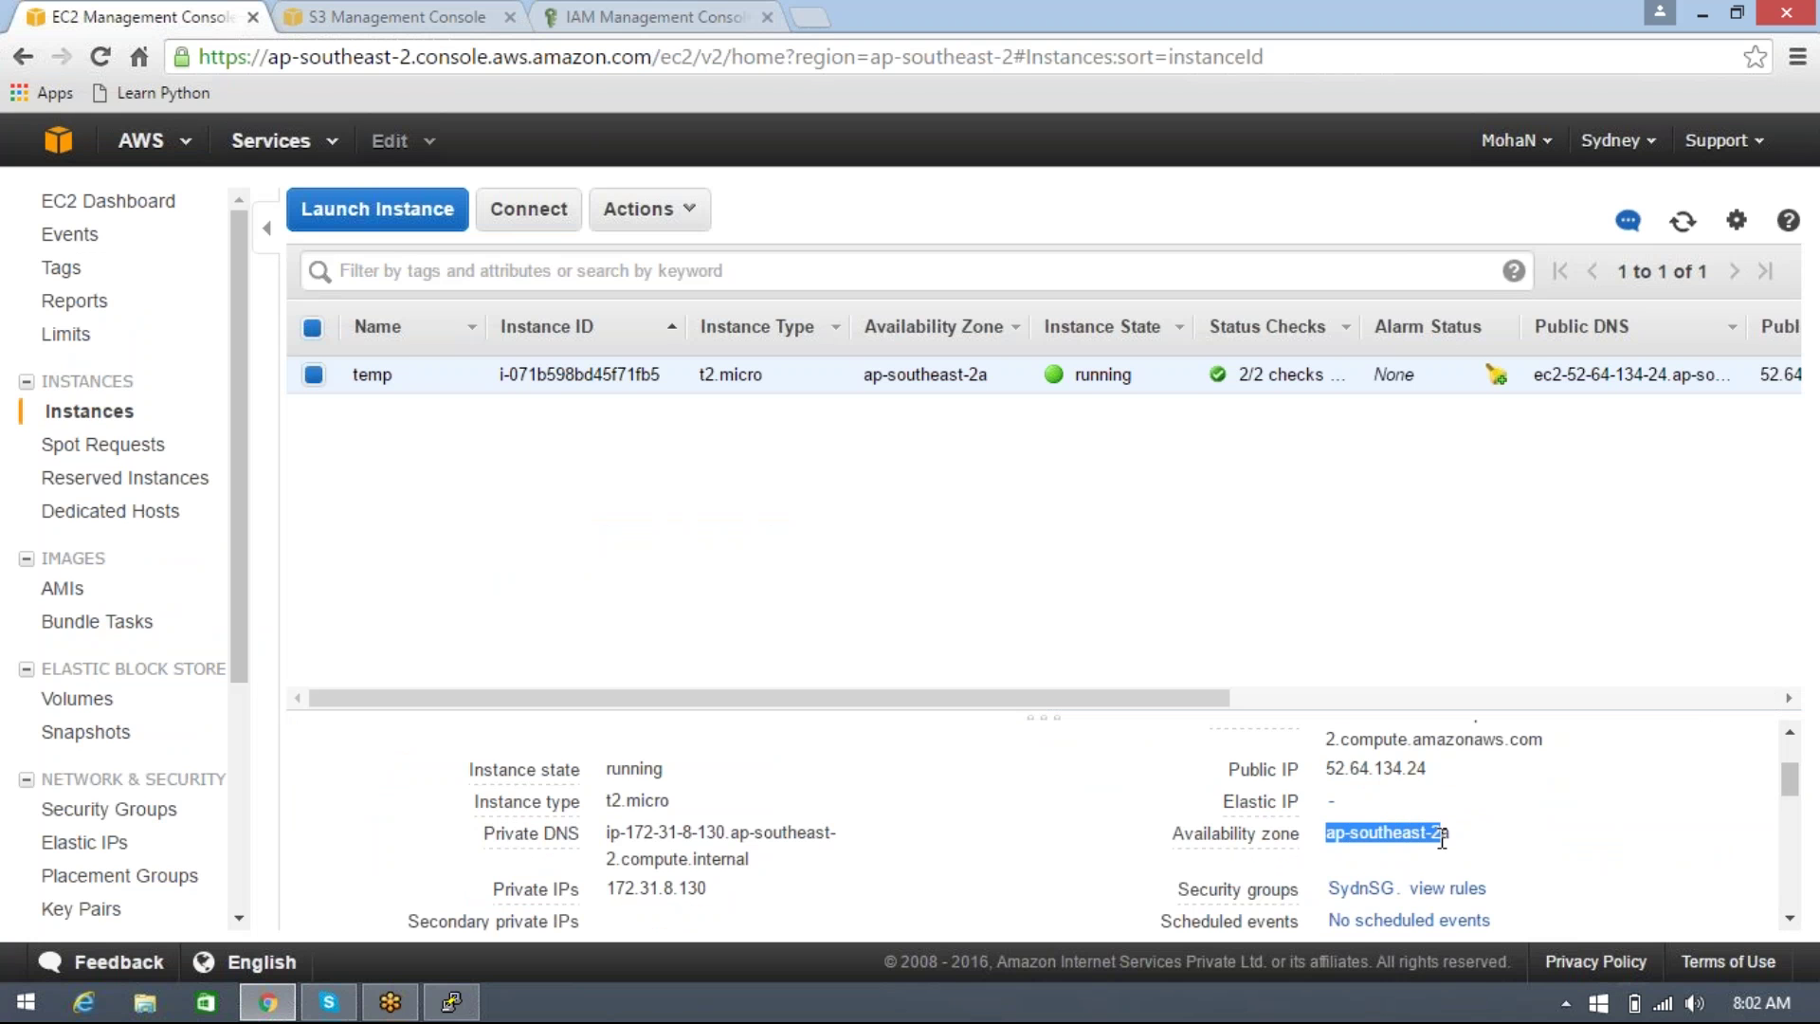
pyautogui.moveTo(1441, 840); pyautogui.dragTo(1448, 839)
pyautogui.hotkey('alt', 'Tab')
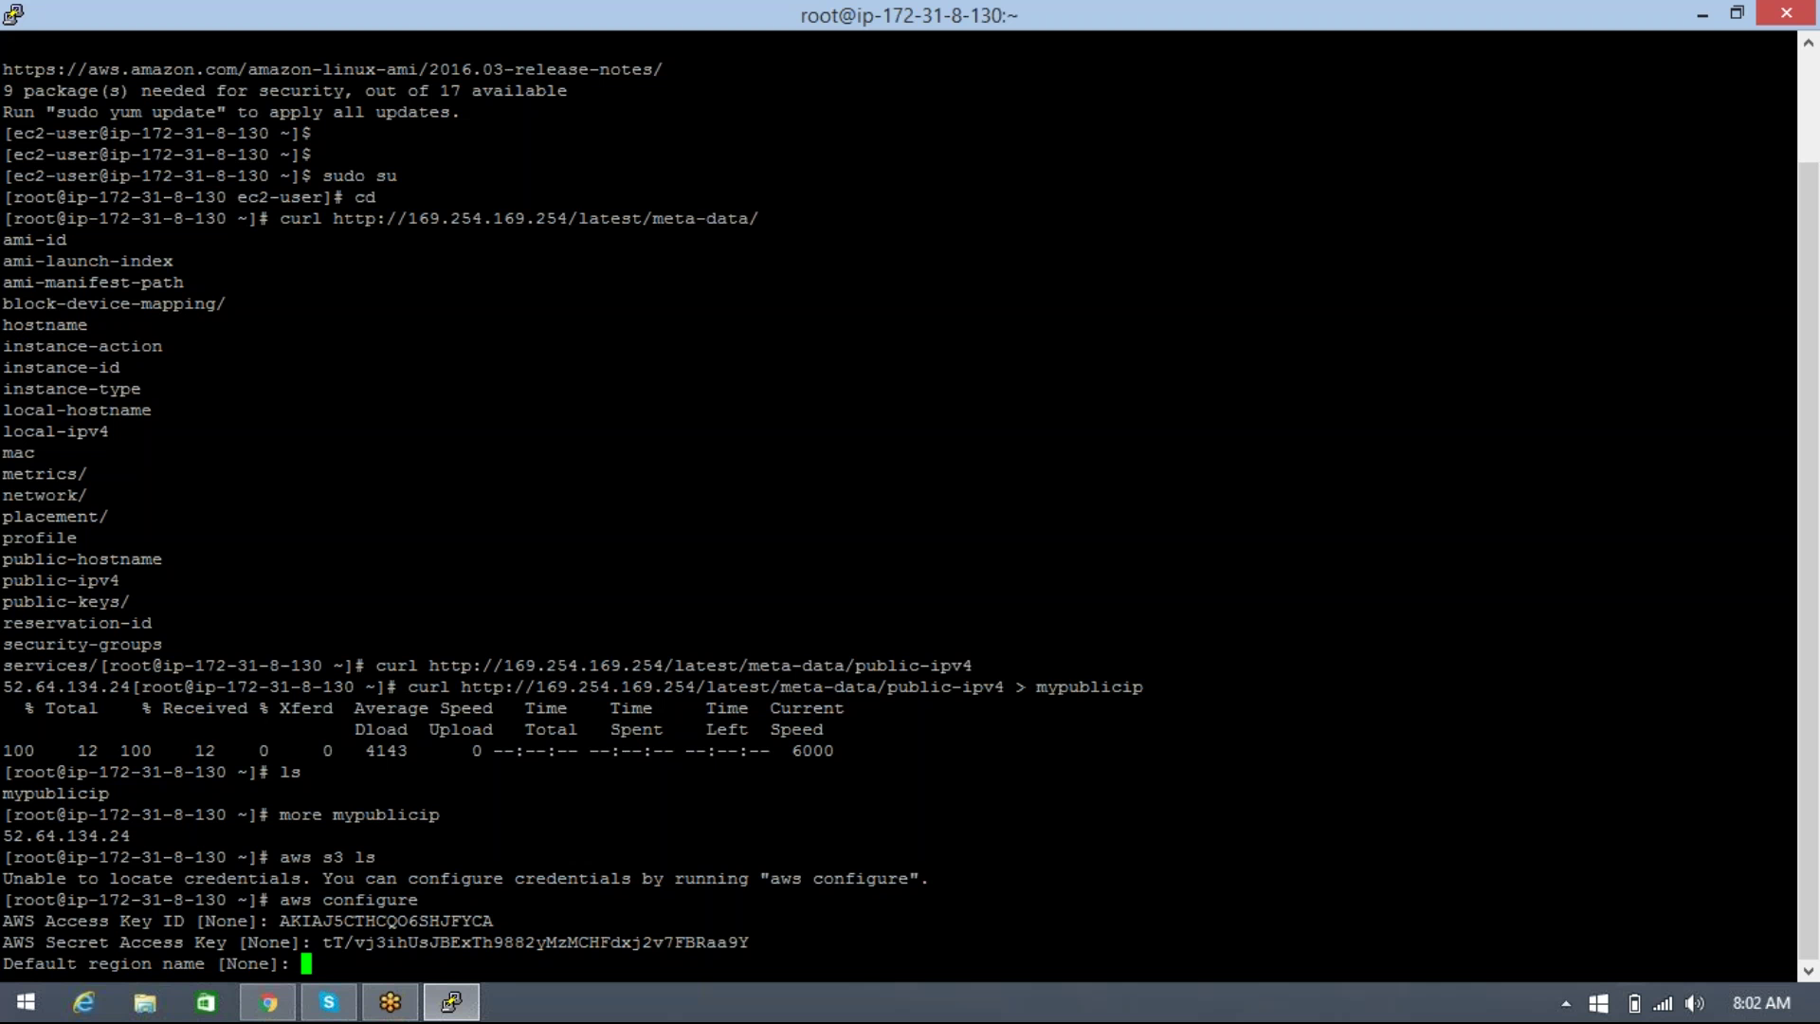
pyautogui.write('ap-southeast-2')
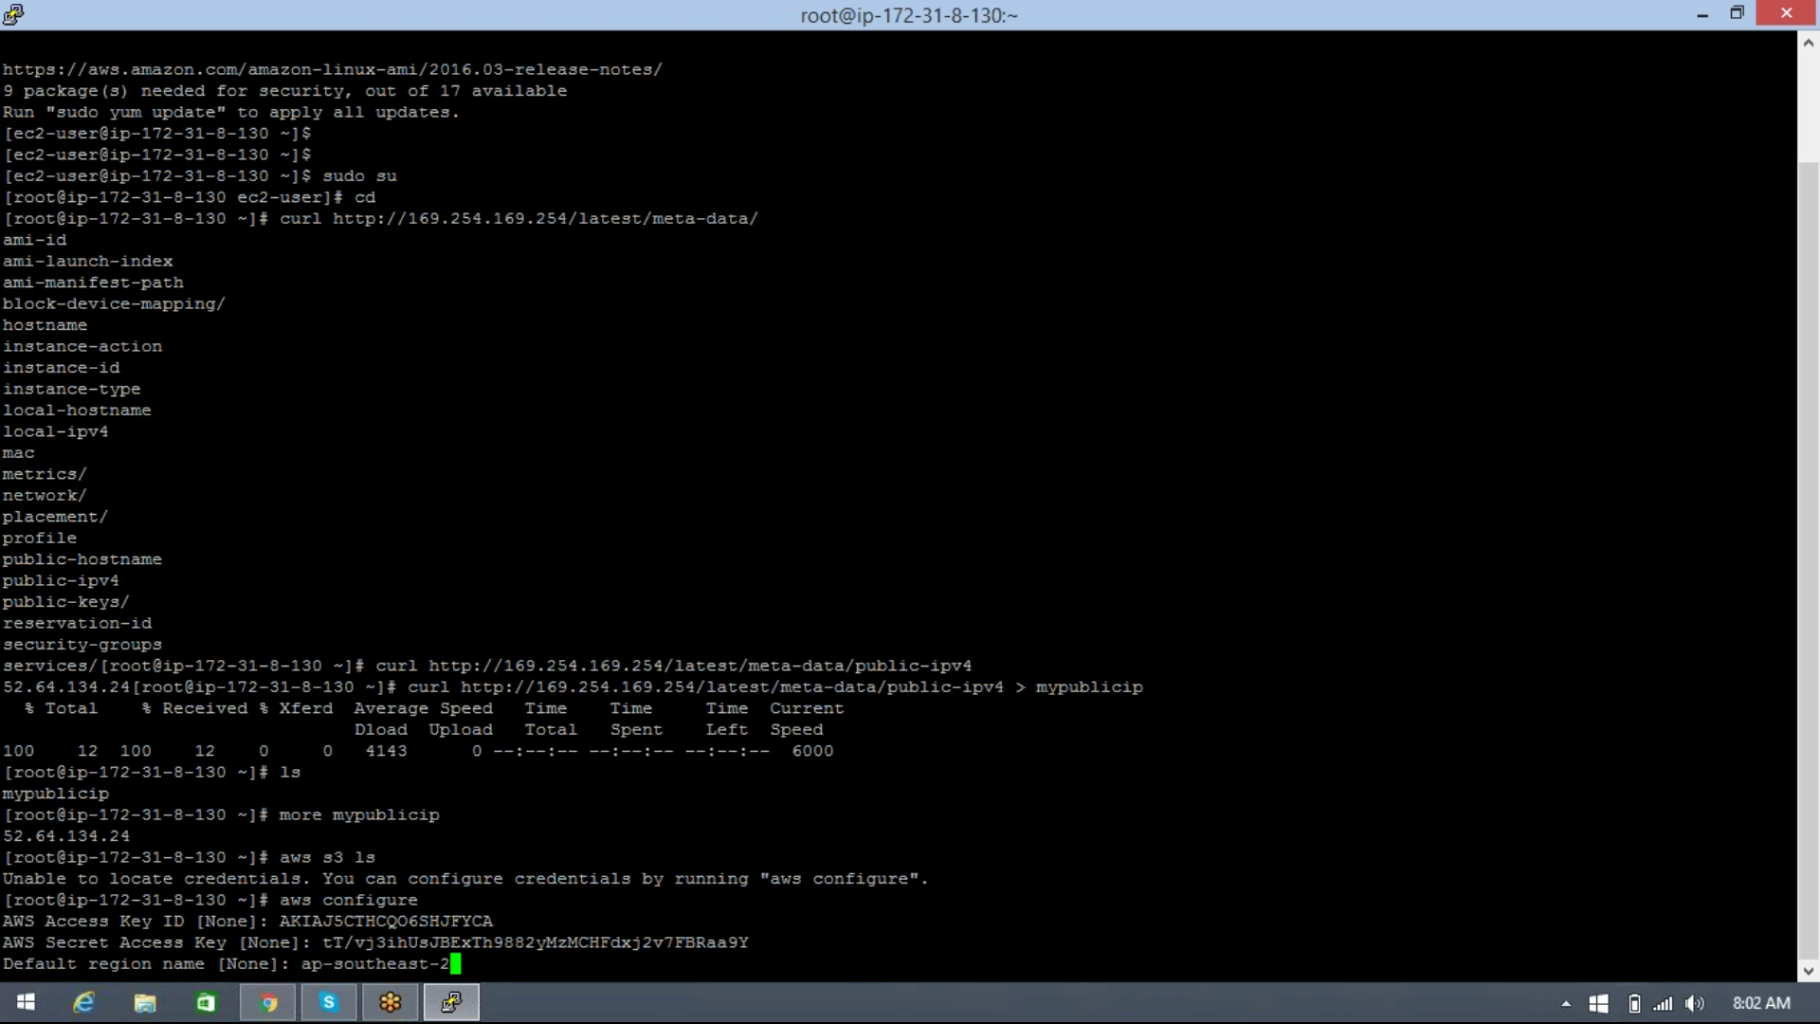
pyautogui.press('Return')
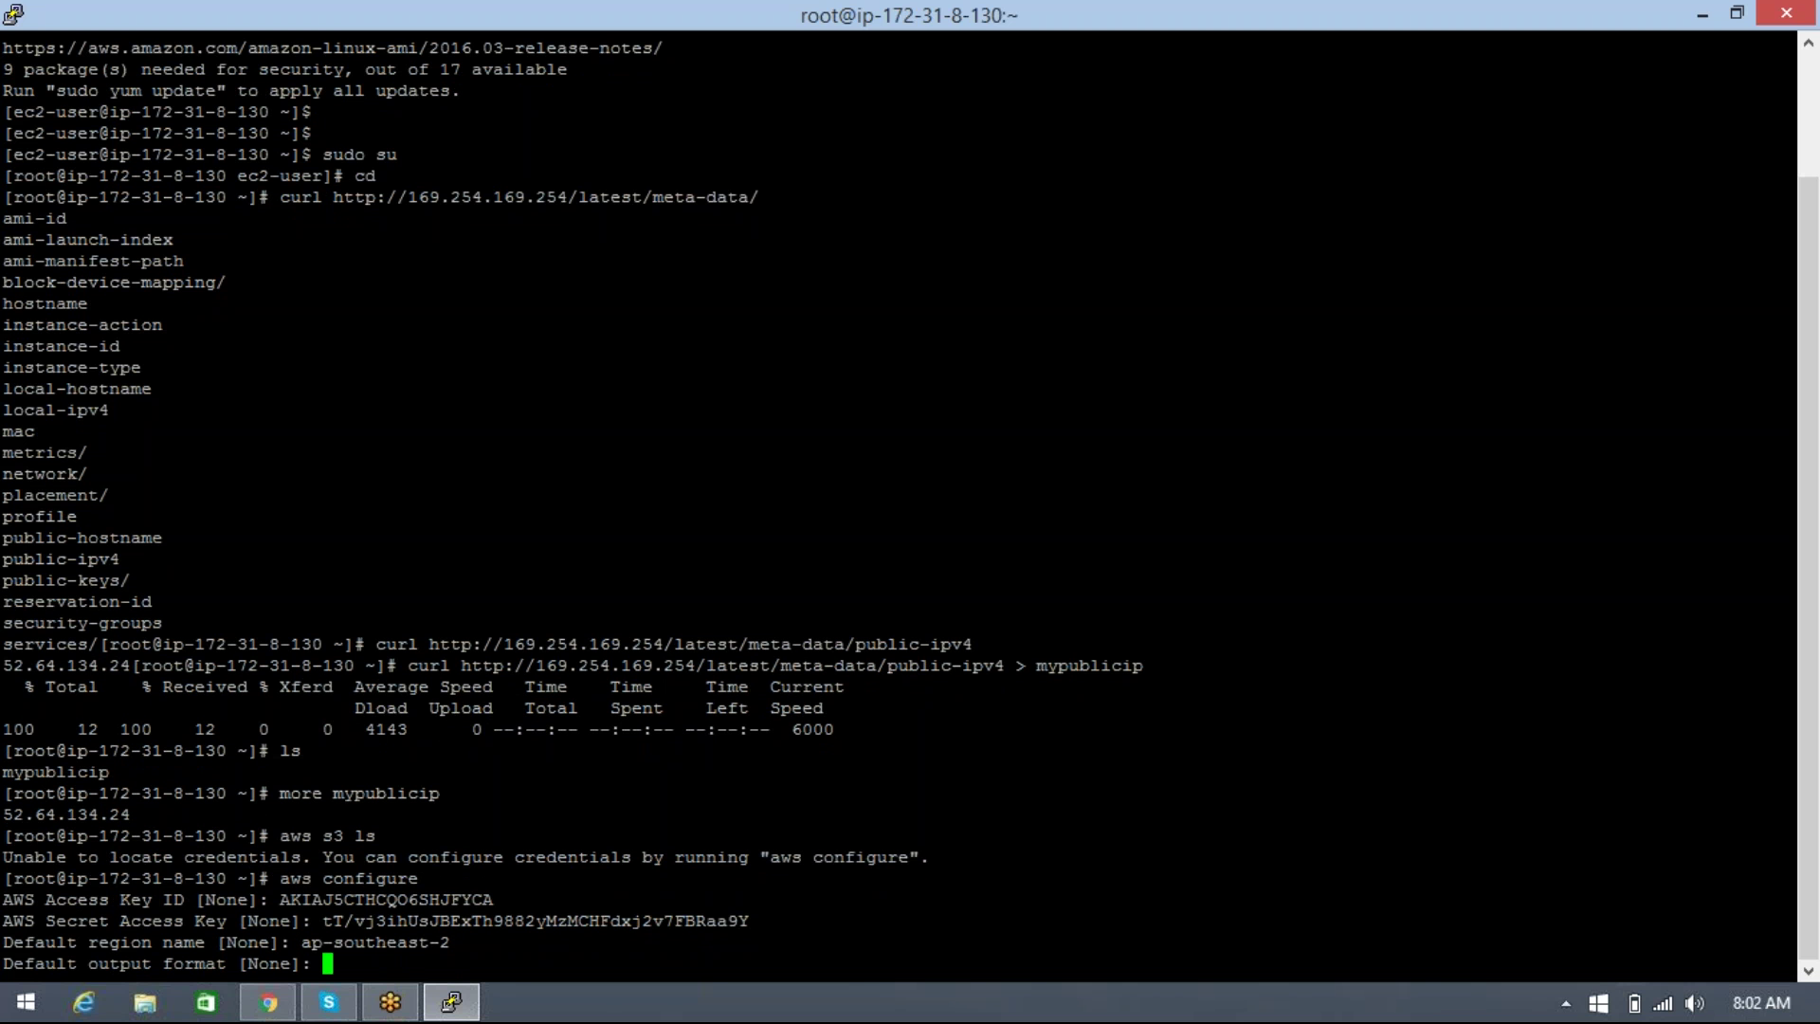
pyautogui.press('Return')
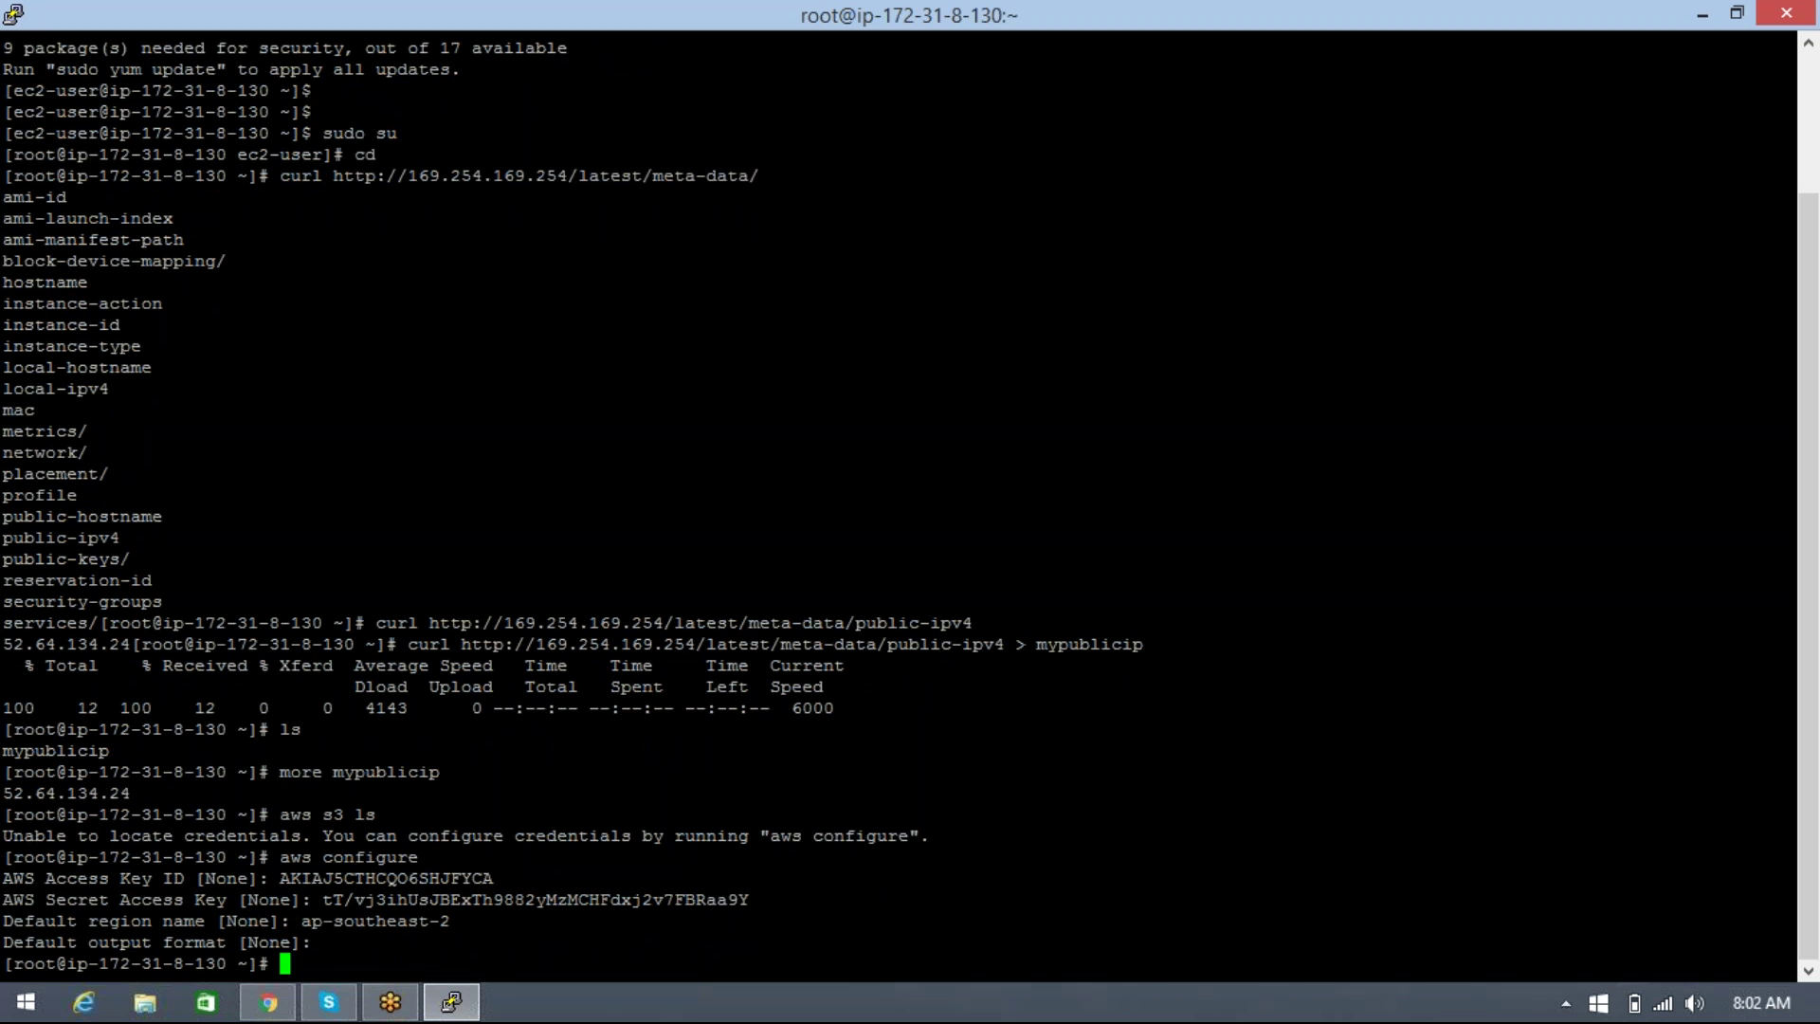
# Step: List the account's S3 buckets with aws s3 ls and highlight the mywebdata145 bucket name
pyautogui.write('aws s3 ls')
pyautogui.press('Return')
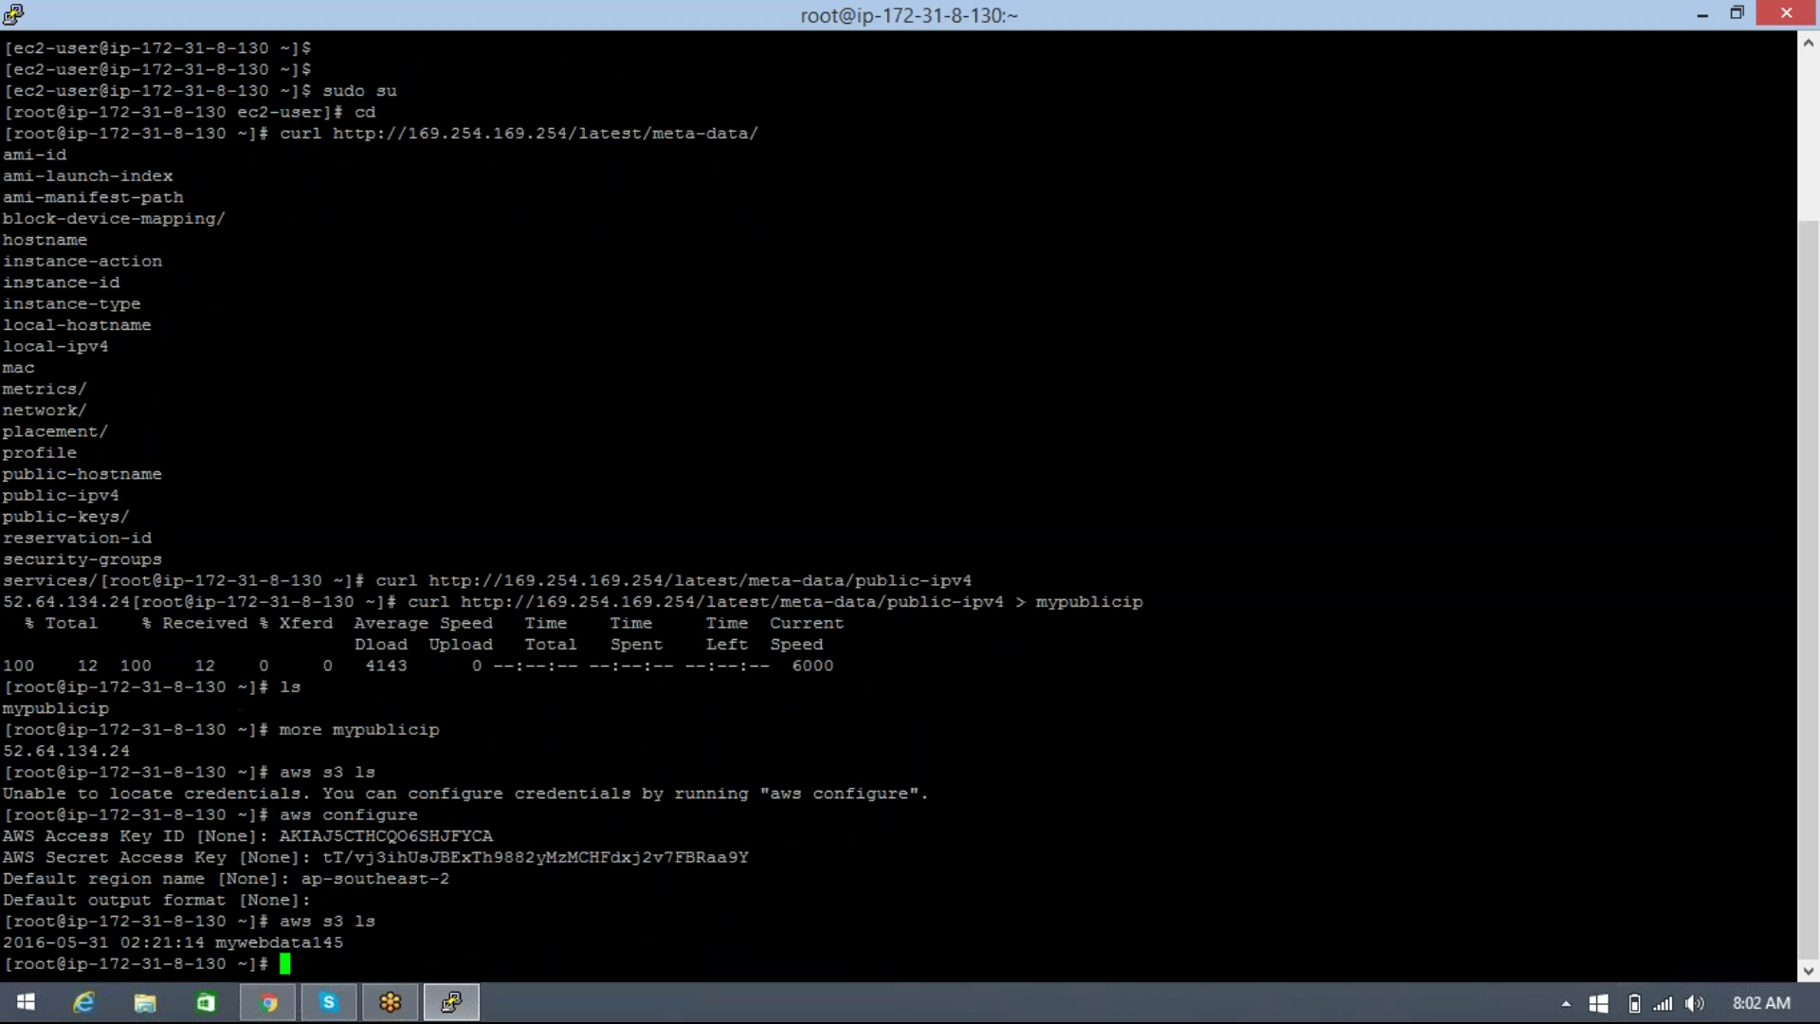
pyautogui.doubleClick(275, 944)
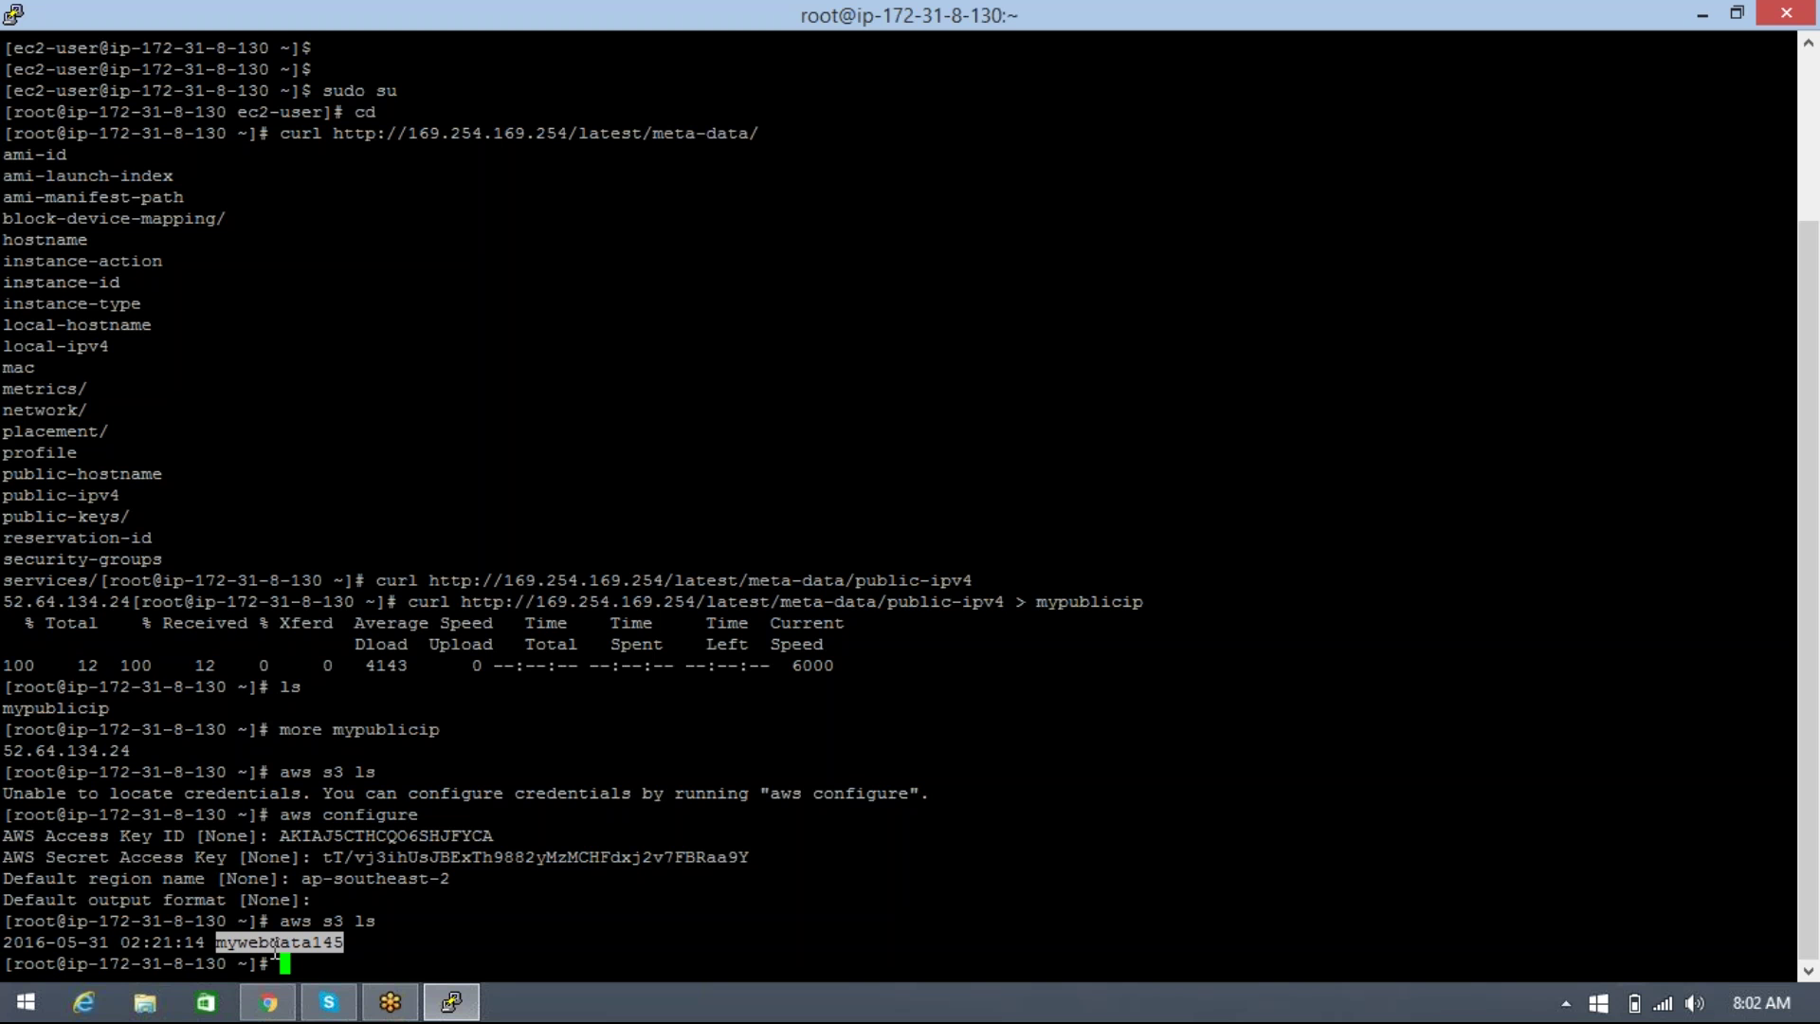
pyautogui.write('aws')
pyautogui.press('BackSpace')
pyautogui.press('BackSpace')
pyautogui.press('BackSpace')
pyautogui.press('BackSpace')
pyautogui.write('cd m')
pyautogui.press('Tab')
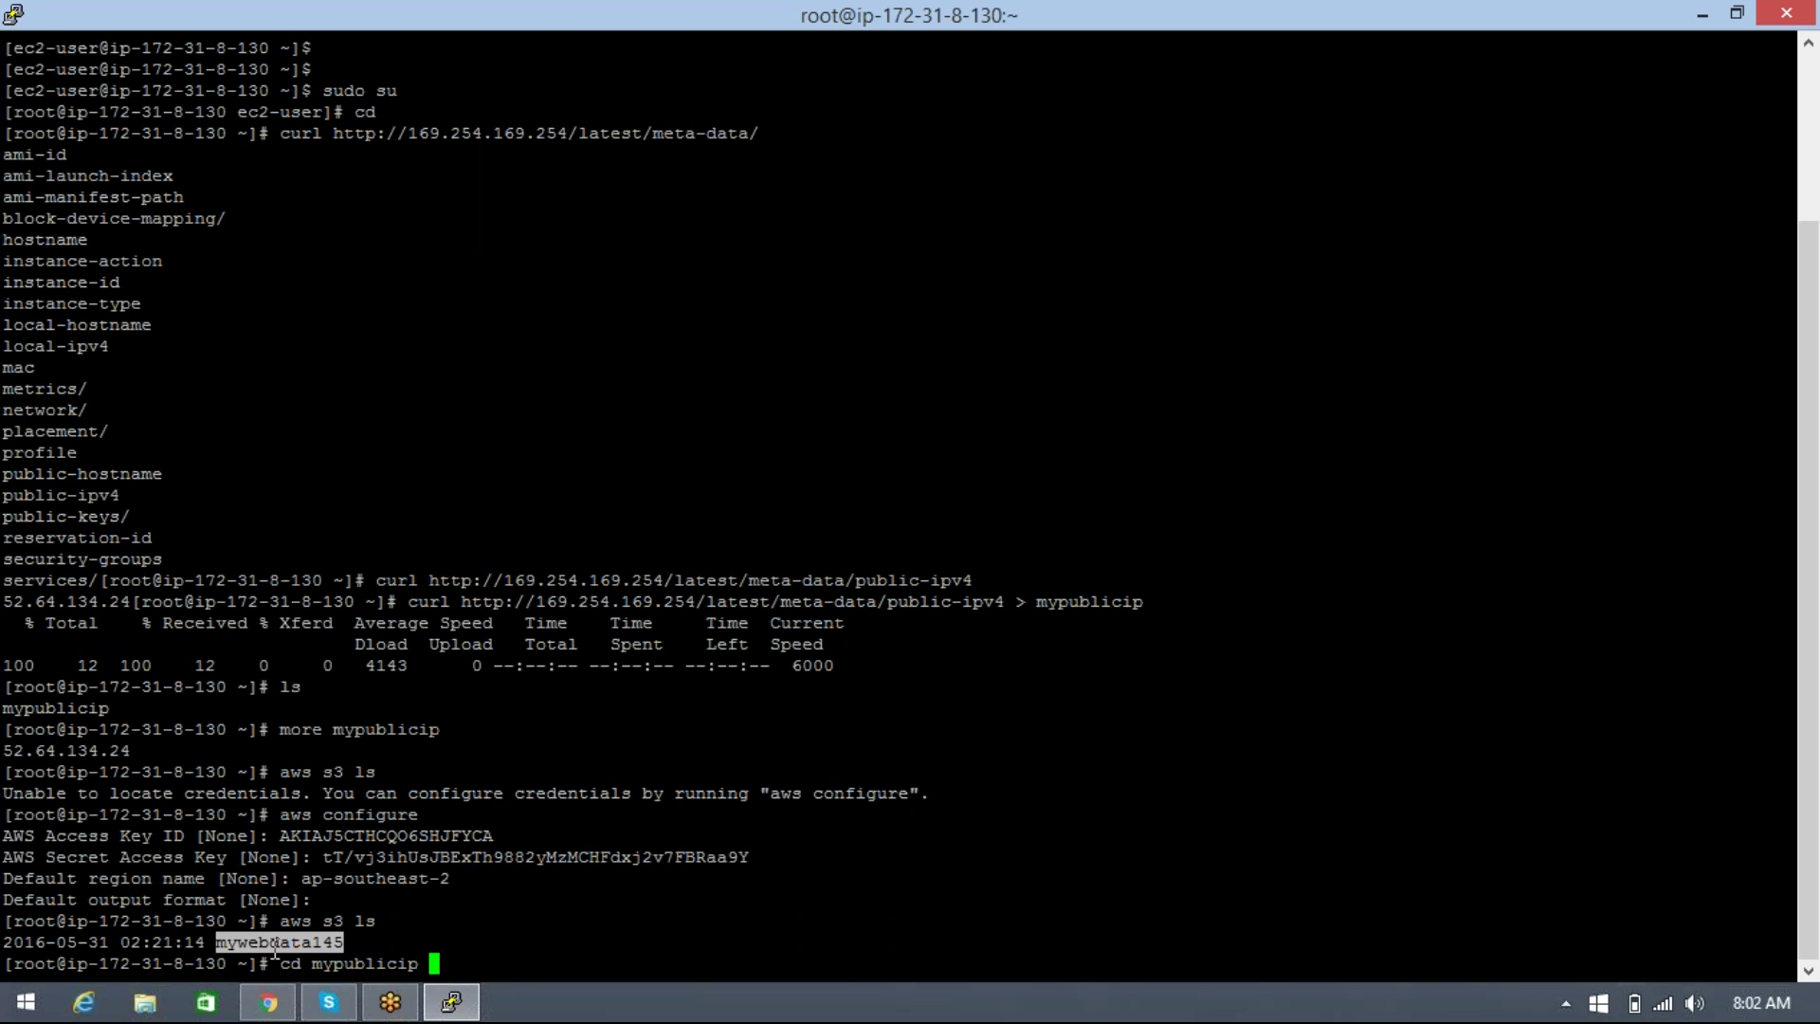
pyautogui.press('BackSpace')
pyautogui.press('BackSpace')
pyautogui.press('BackSpace')
pyautogui.press('BackSpace')
pyautogui.press('BackSpace')
pyautogui.press('BackSpace')
pyautogui.press('BackSpace')
pyautogui.press('BackSpace')
pyautogui.press('BackSpace')
pyautogui.press('BackSpace')
pyautogui.press('BackSpace')
pyautogui.press('BackSpace')
pyautogui.press('BackSpace')
pyautogui.press('BackSpace')
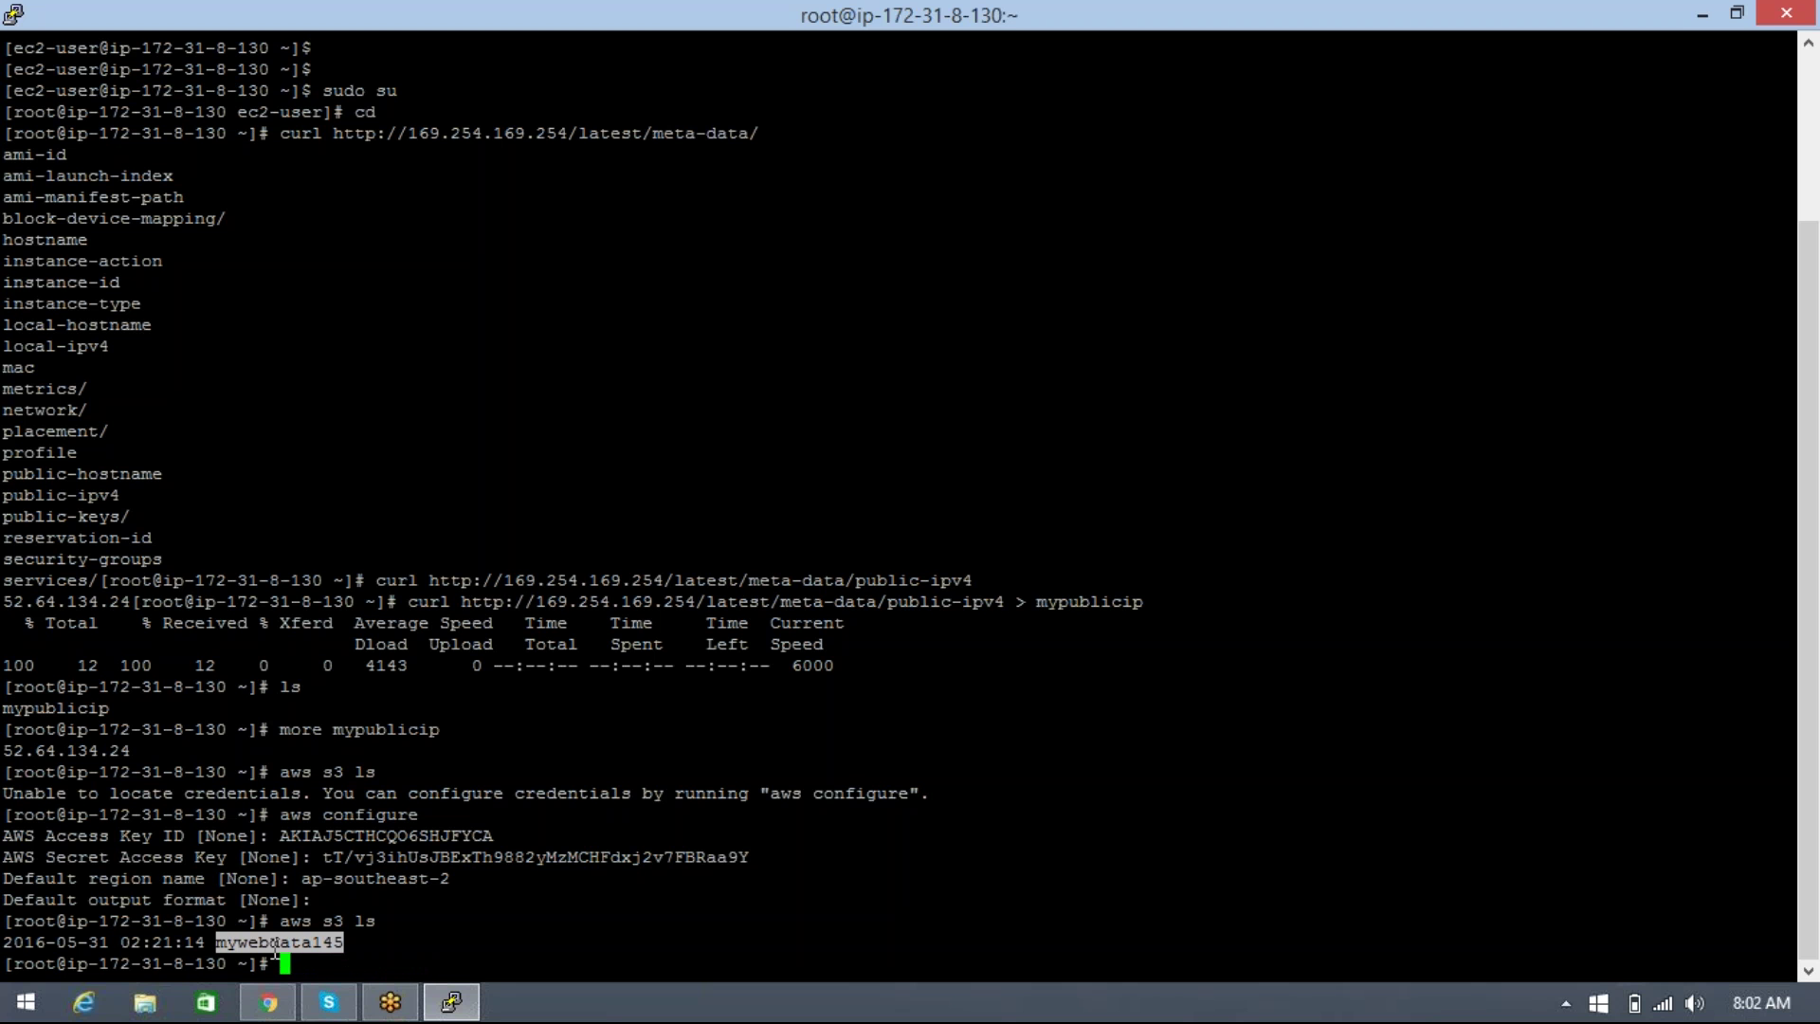
pyautogui.write('aws a')
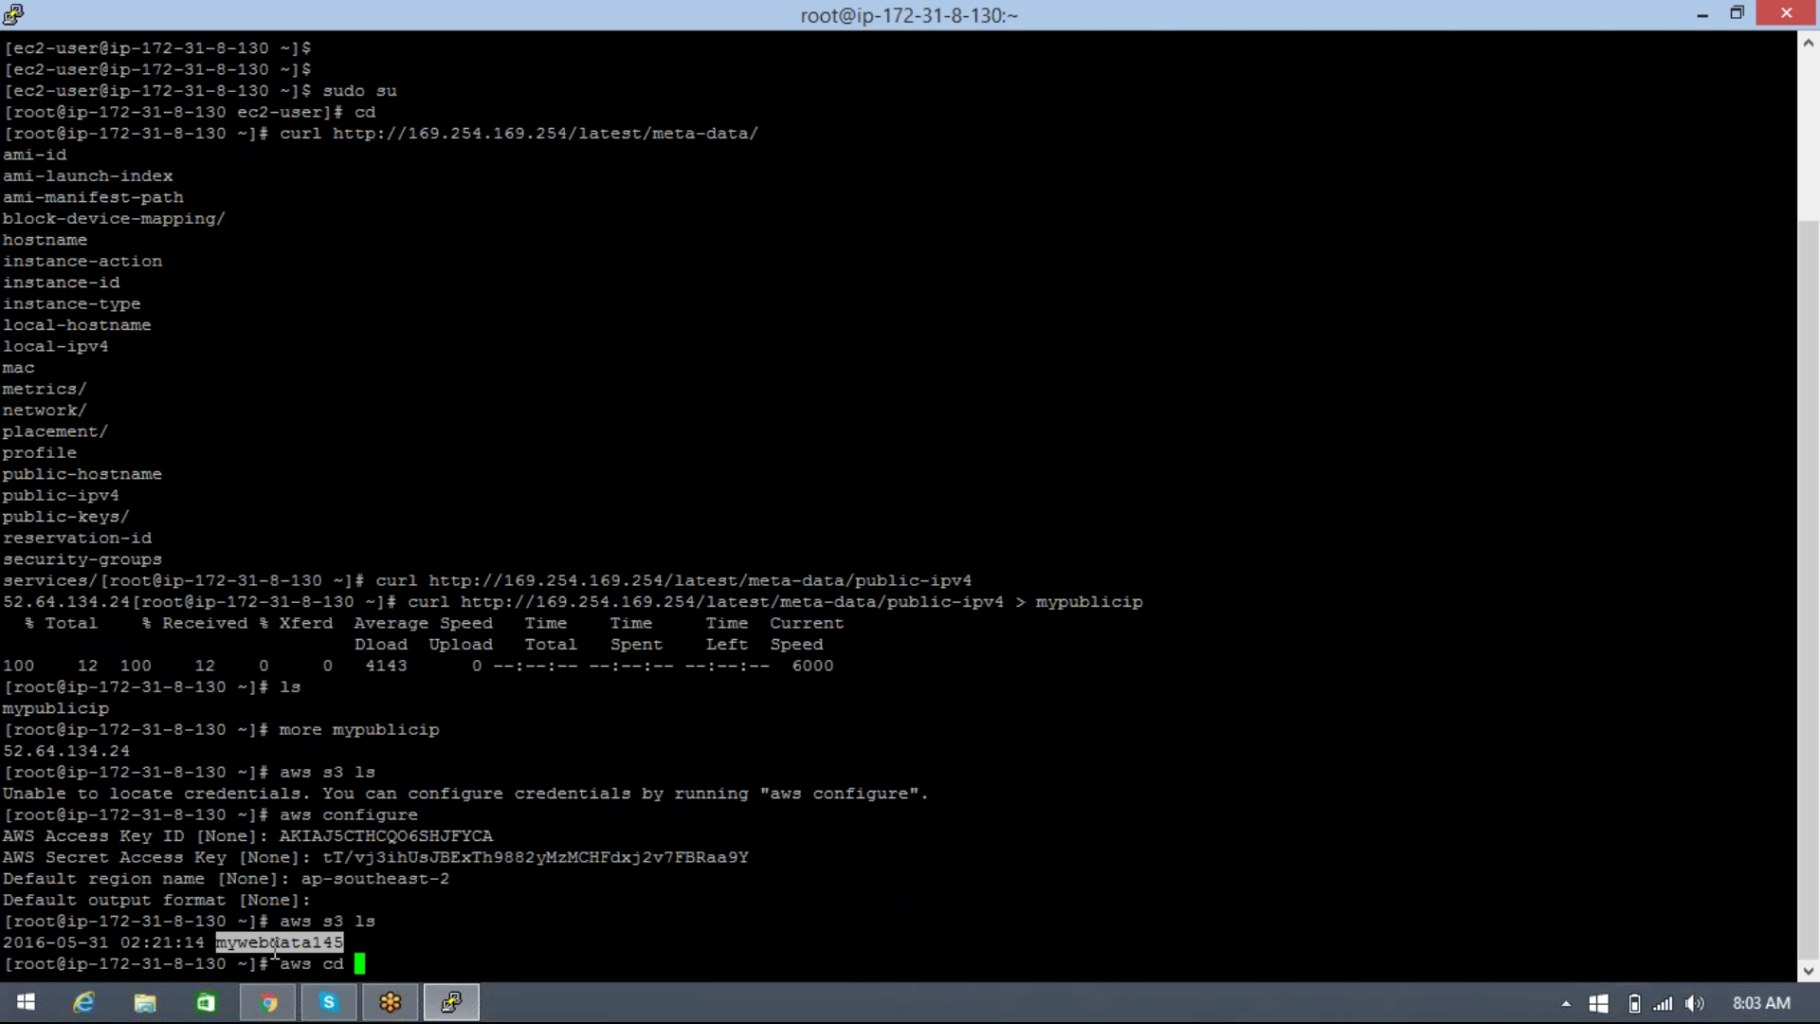
pyautogui.write('mywe')
pyautogui.press('BackSpace')
pyautogui.press('BackSpace')
pyautogui.press('BackSpace')
pyautogui.press('BackSpace')
pyautogui.press('BackSpace')
pyautogui.press('BackSpace')
pyautogui.press('BackSpace')
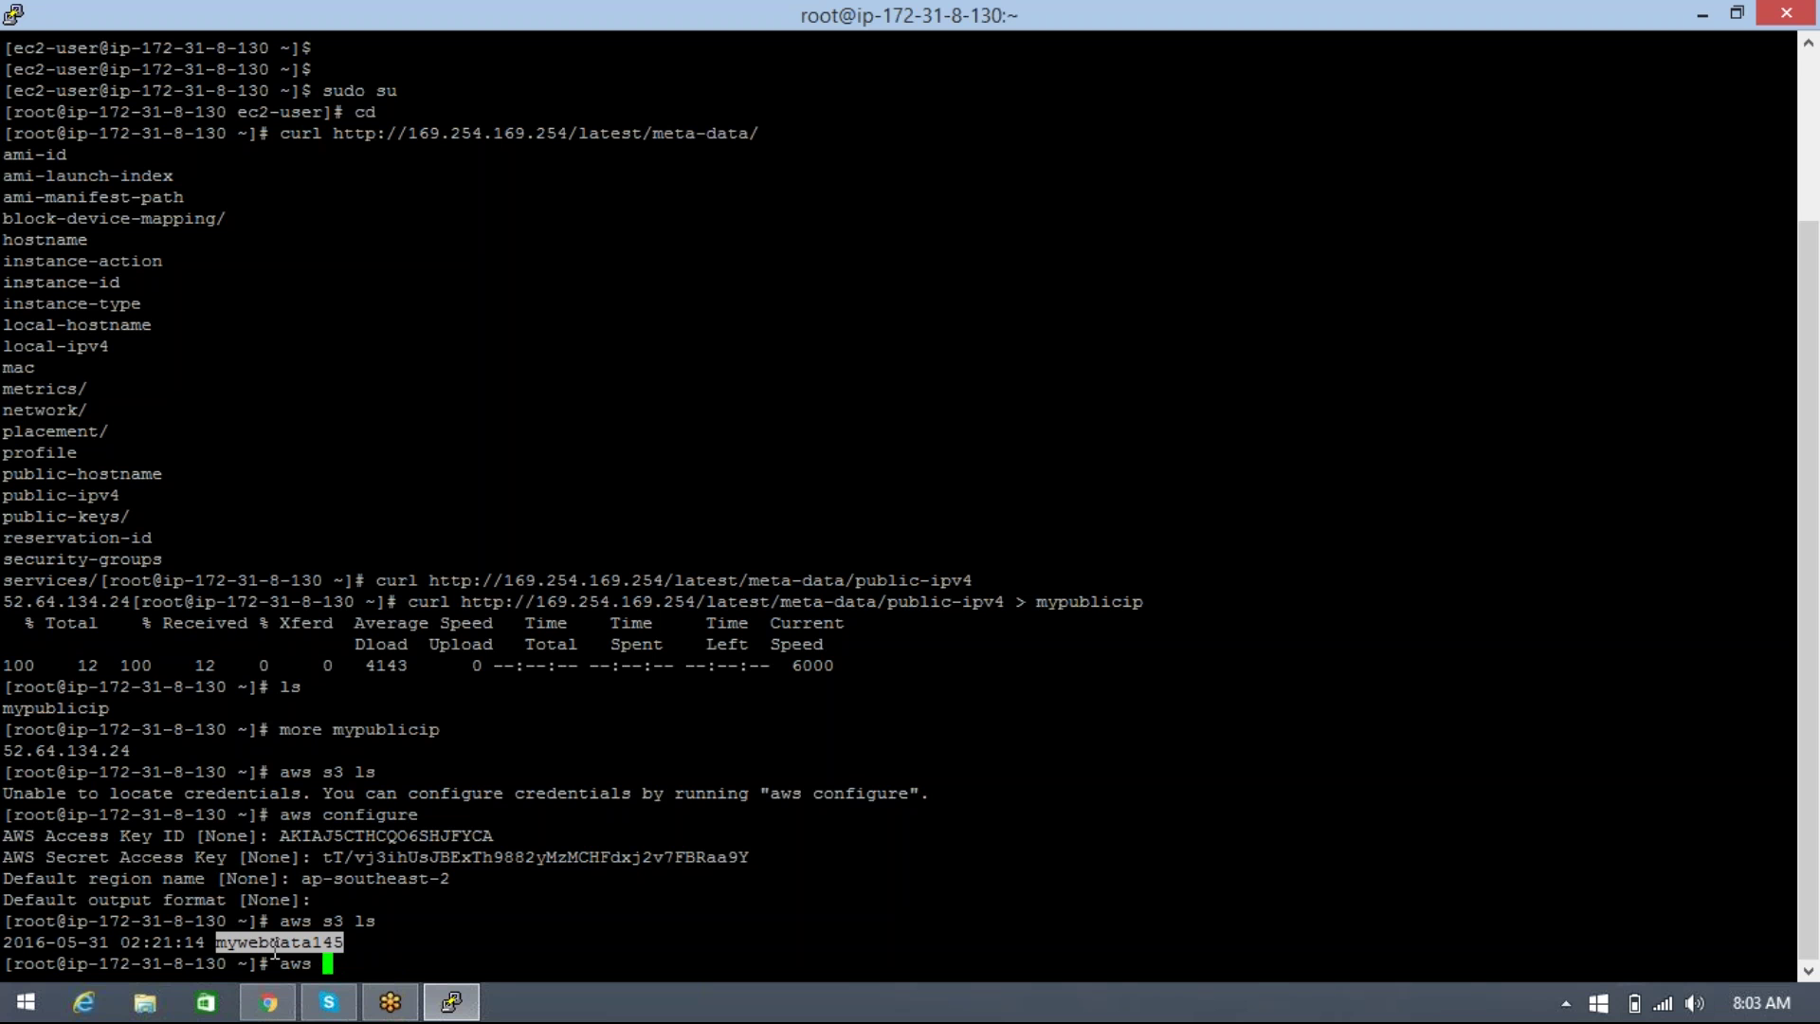
# Step: Switch to Chrome and search Google for "aws s3 commands" in a new tab
pyautogui.click(289, 1008)
pyautogui.click(804, 17)
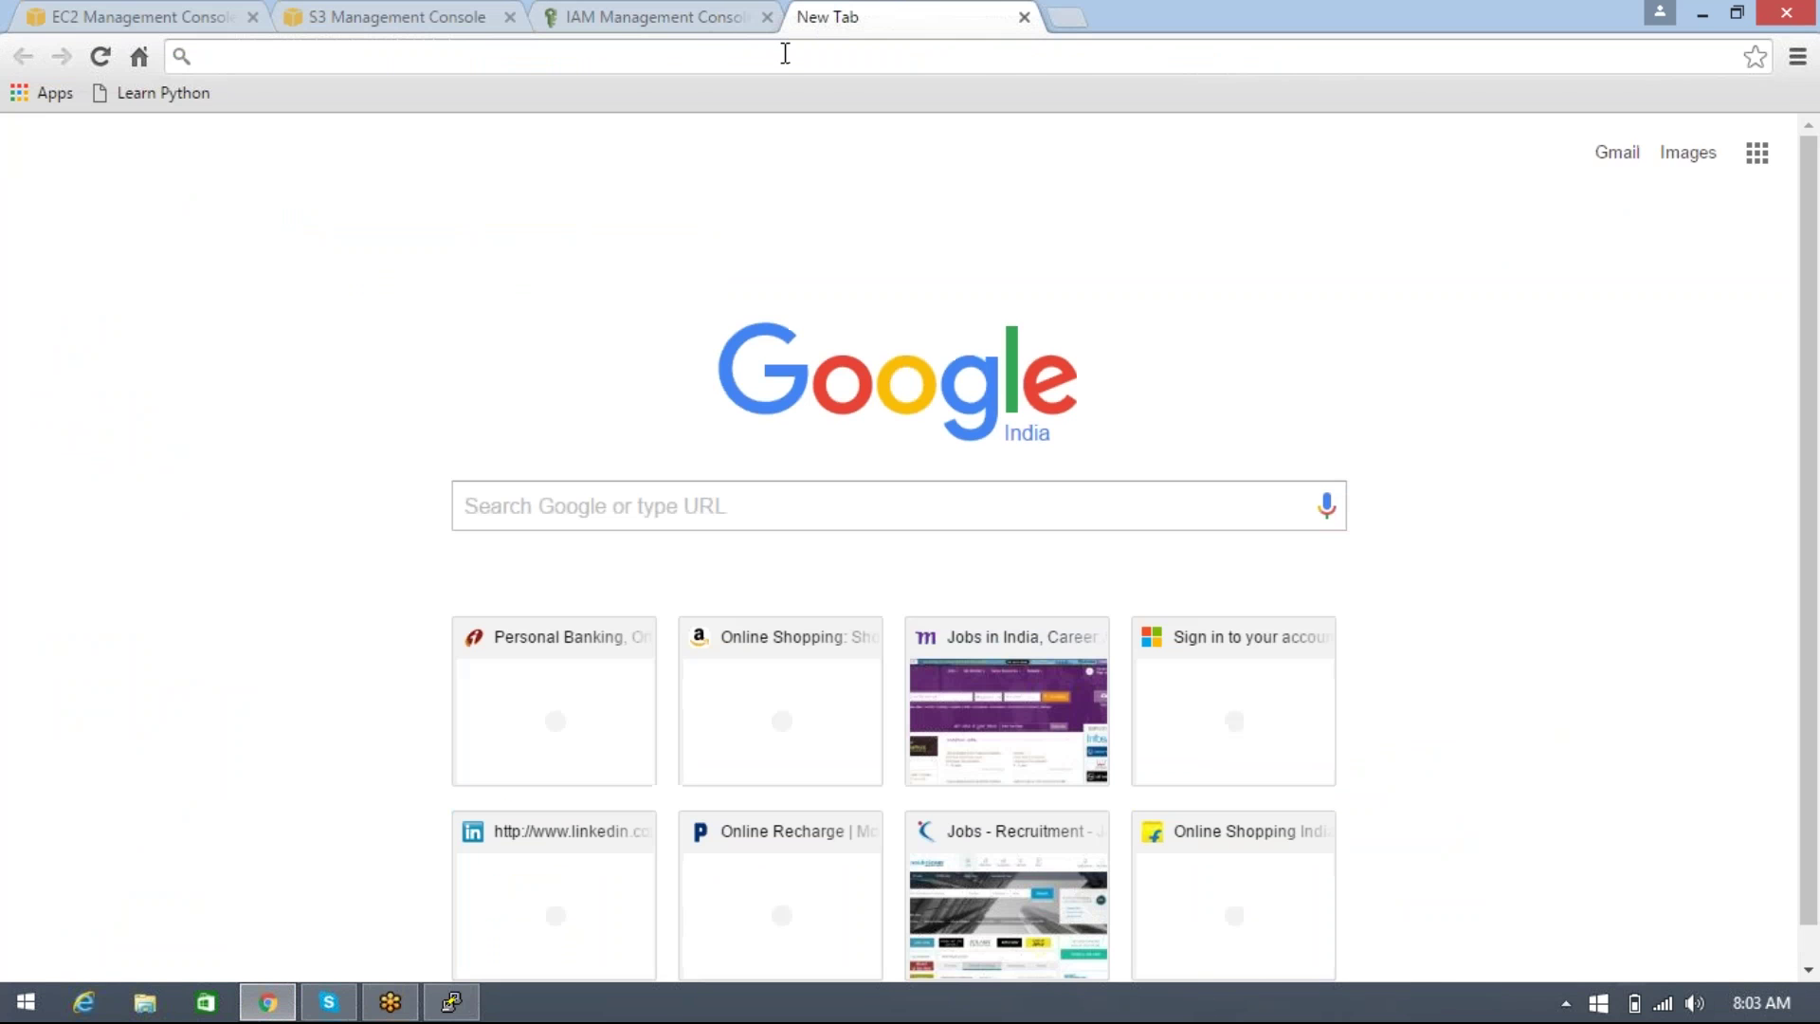
pyautogui.write('aws')
pyautogui.press('BackSpace')
pyautogui.write('s')
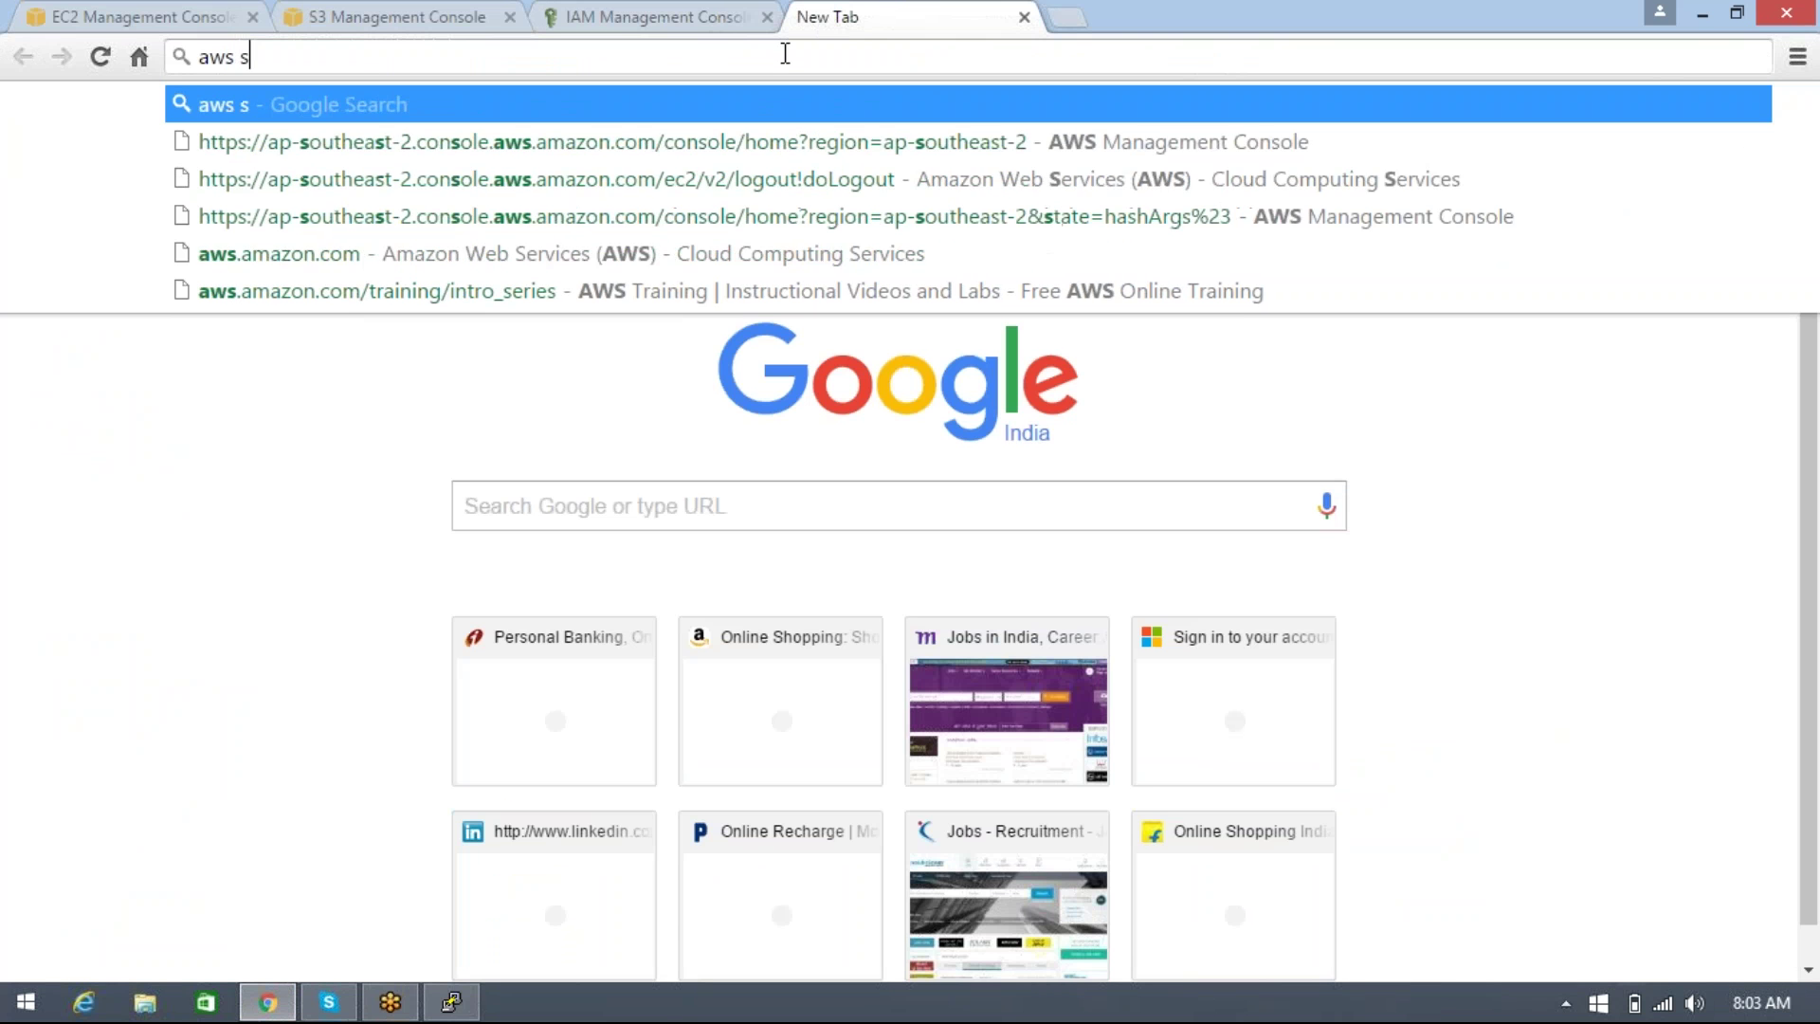
pyautogui.write('3 commands')
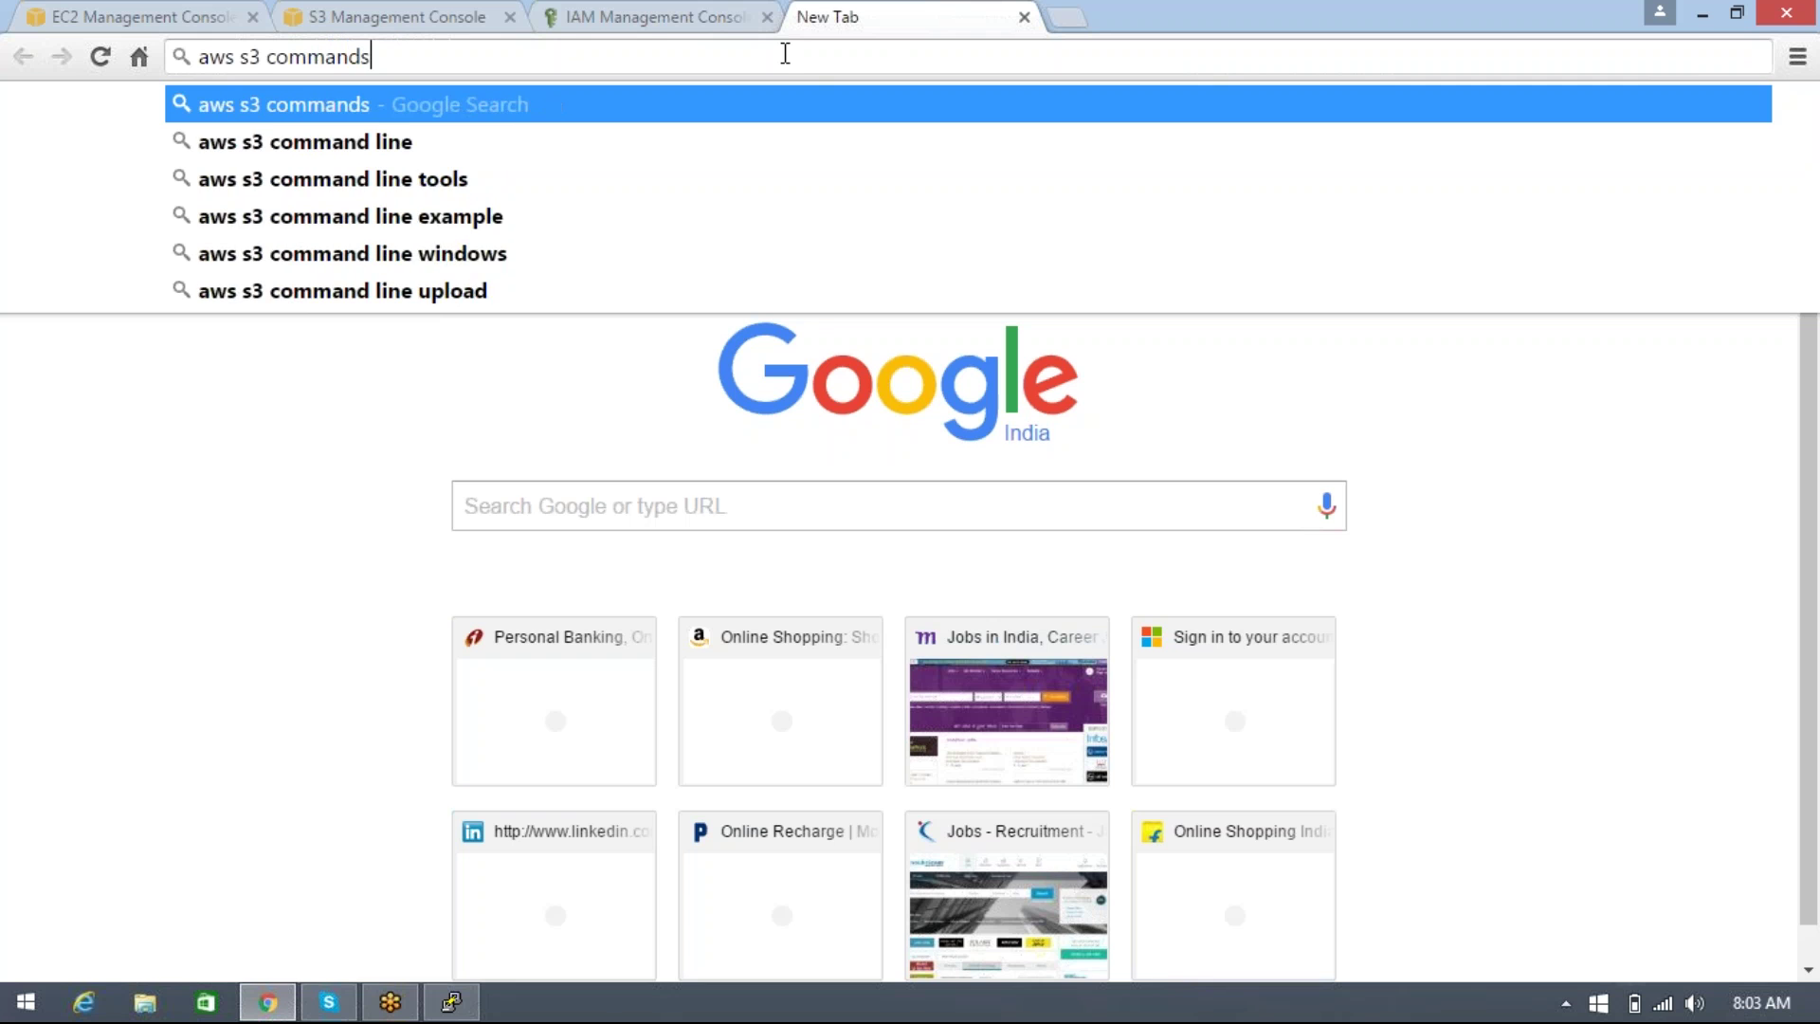
pyautogui.press('Return')
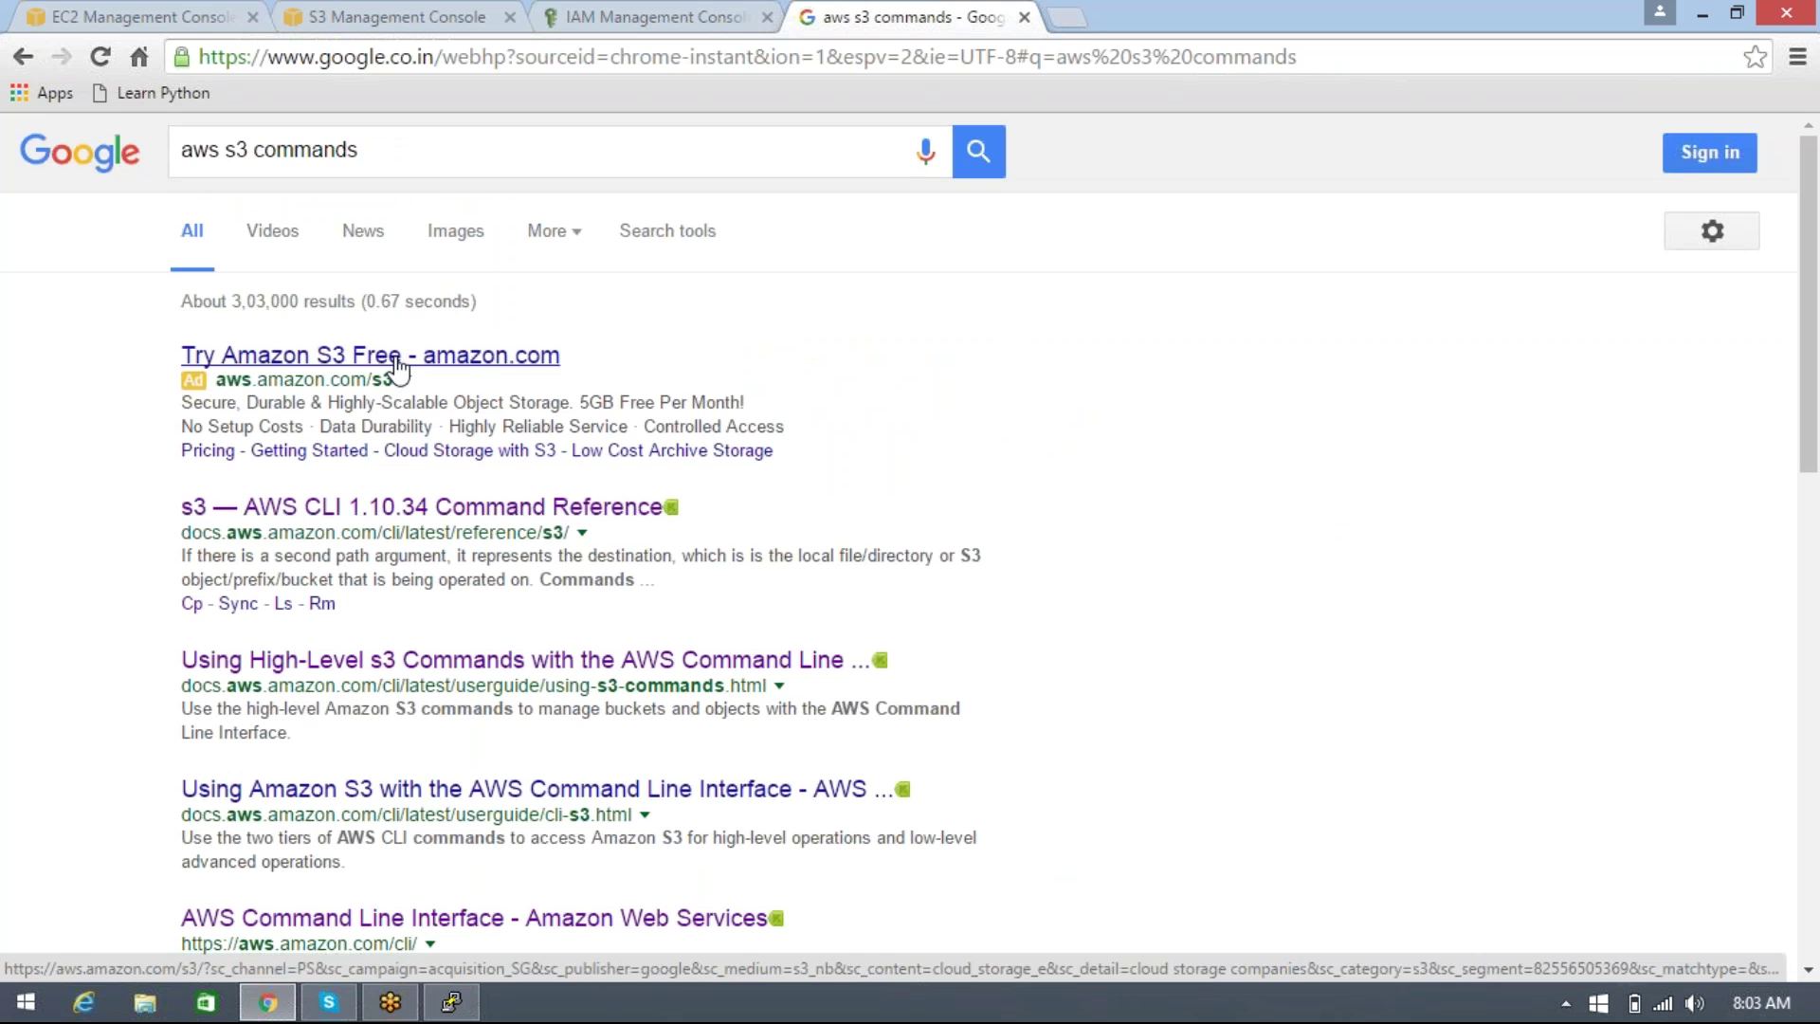
# Step: Open the s3 AWS CLI 1.10.34 Command Reference search result in a separate tab and view that tab
pyautogui.rightClick(327, 503)
pyautogui.click(444, 521)
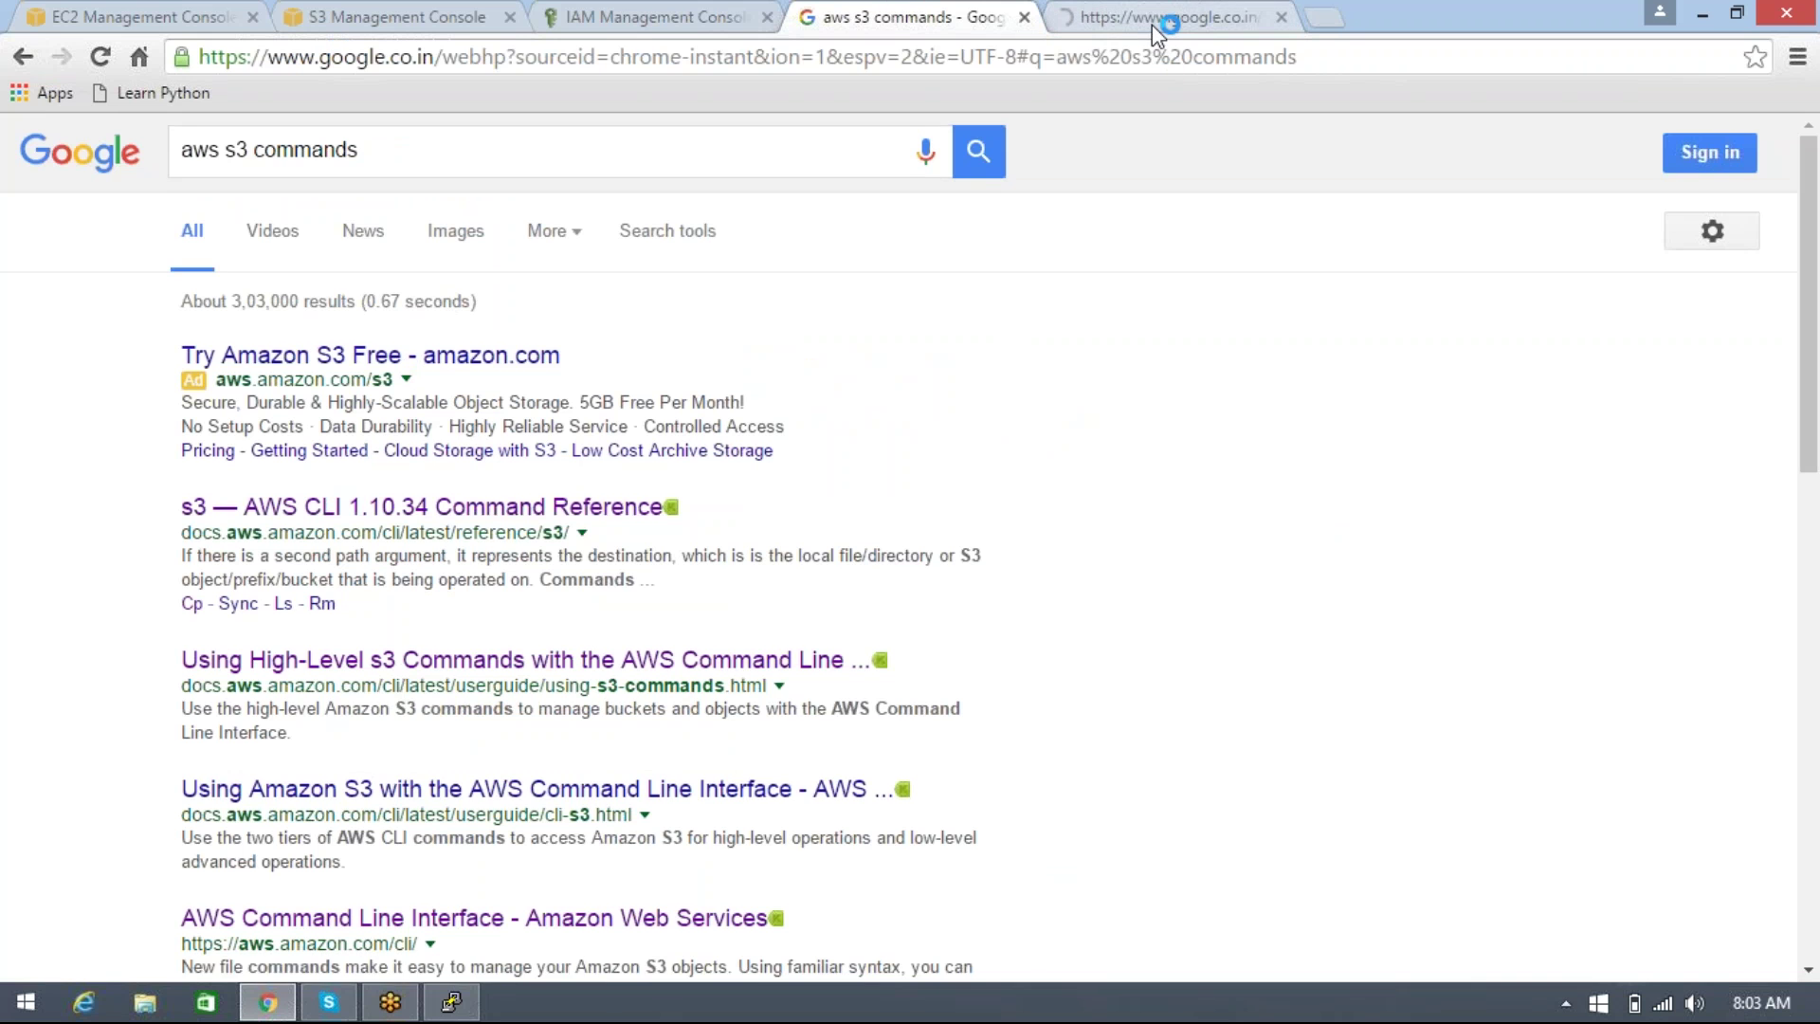
pyautogui.click(1152, 24)
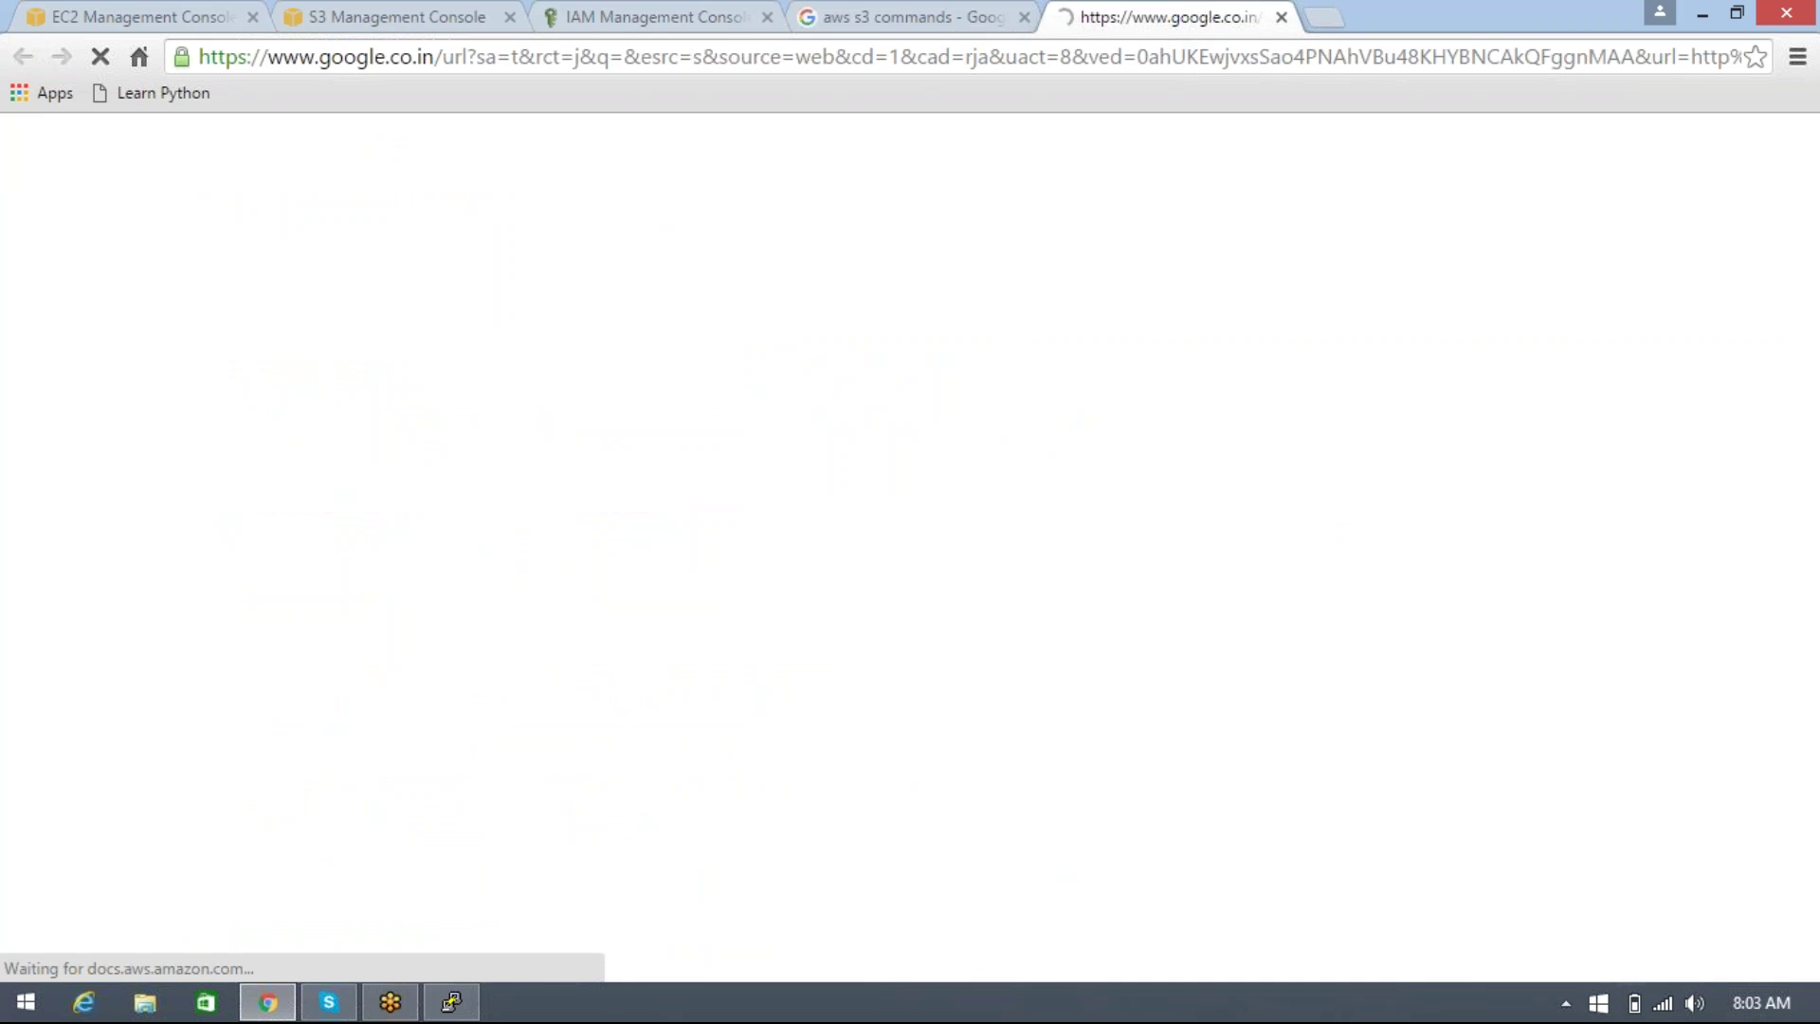
# Step: Return to PuTTY, clear the unfinished aws command, and list the home directory including hidden files with ls -a
pyautogui.click(1700, 11)
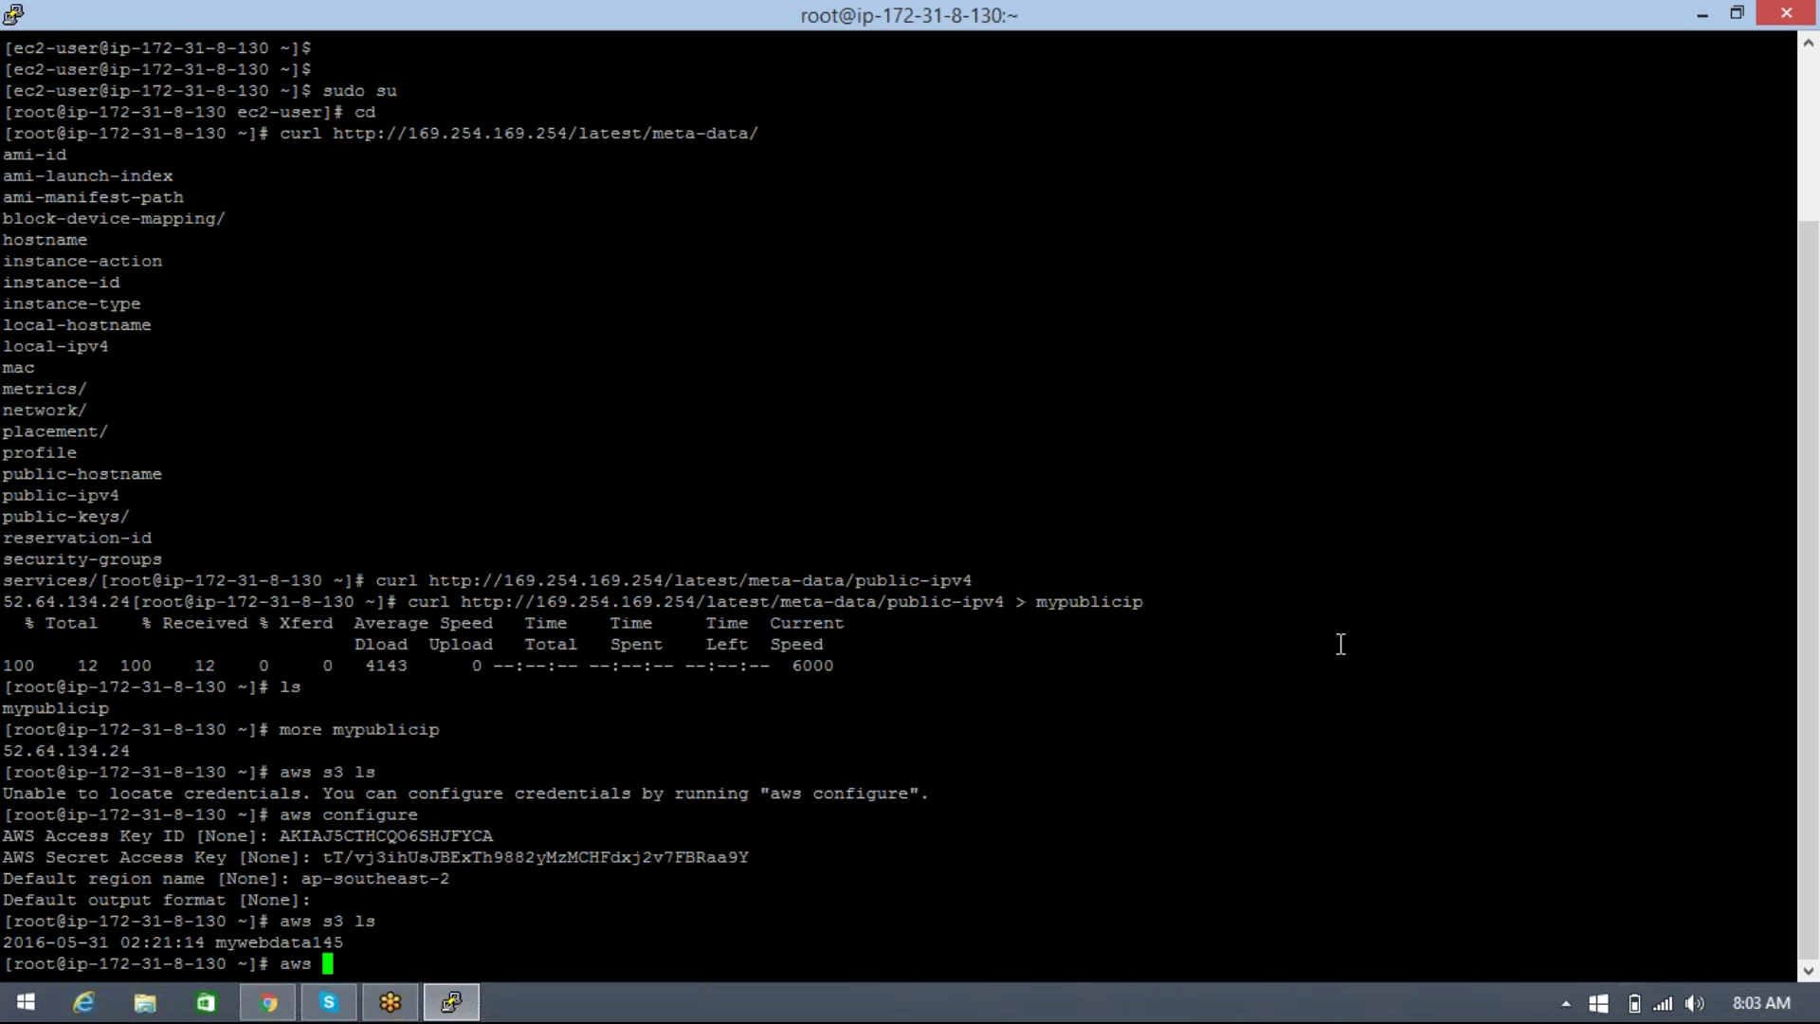
pyautogui.press('BackSpace')
pyautogui.press('BackSpace')
pyautogui.press('BackSpace')
pyautogui.press('BackSpace')
pyautogui.write('ls -a')
pyautogui.press('Return')
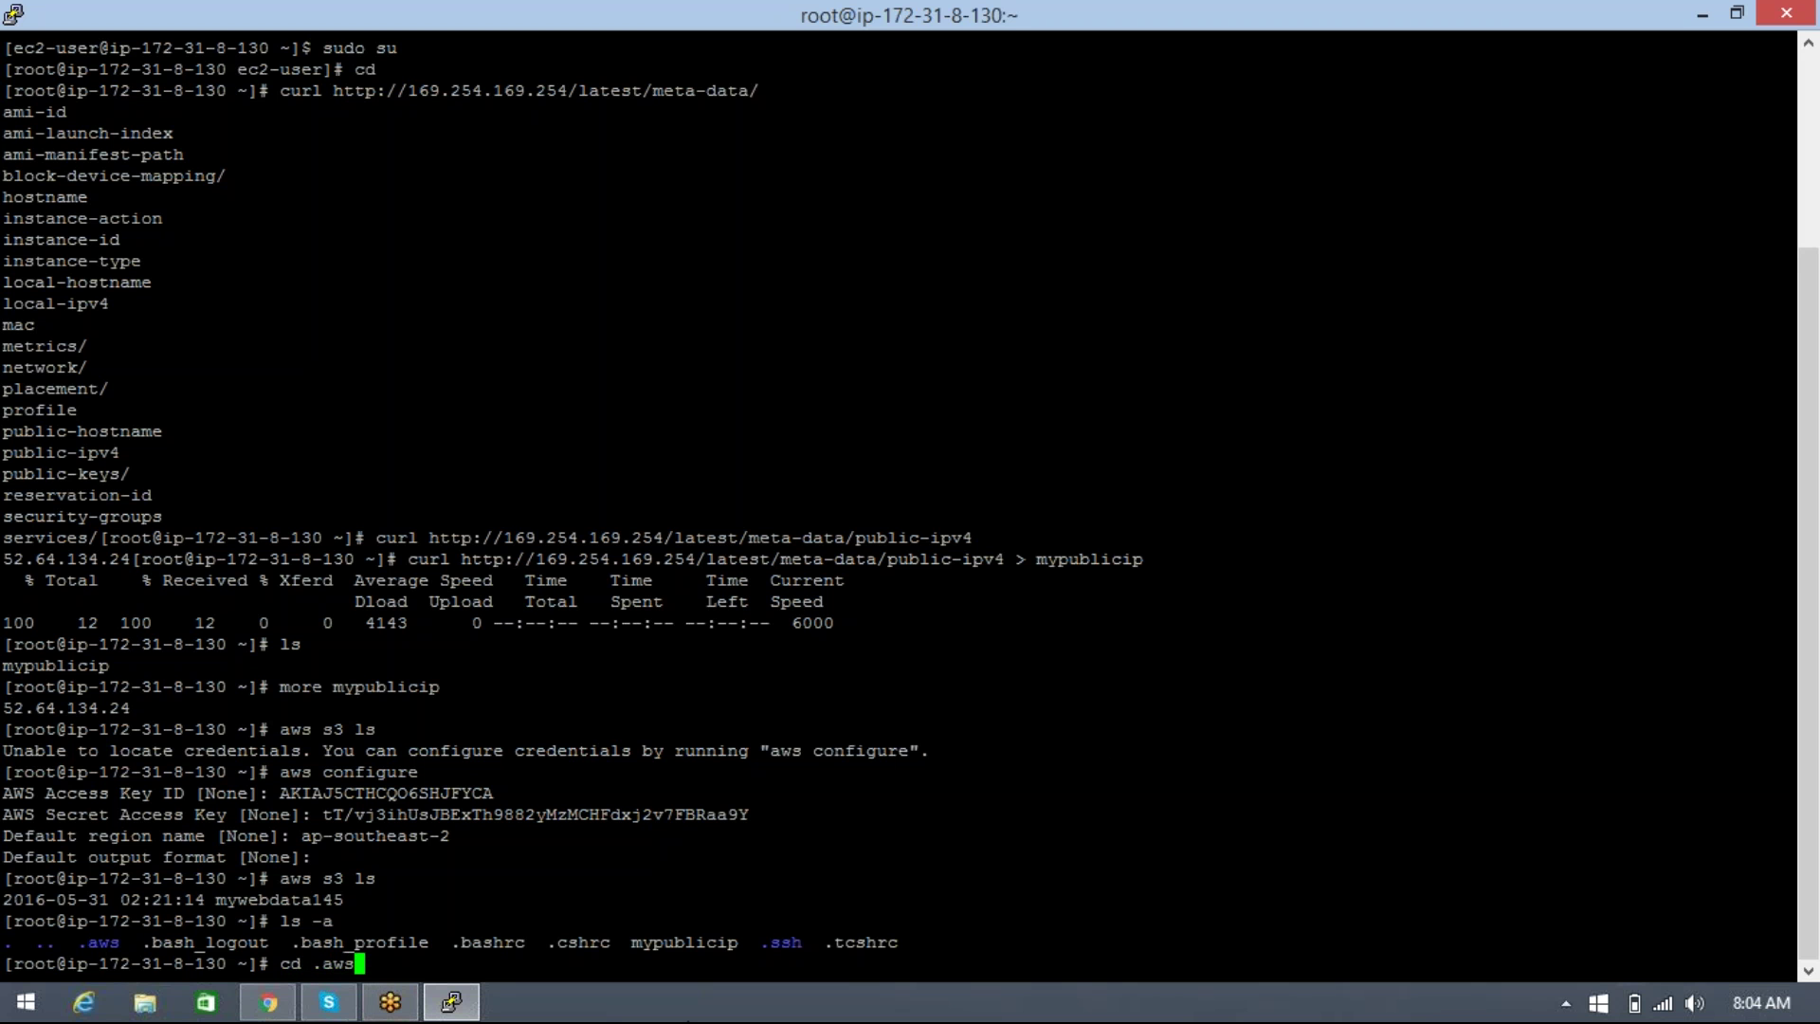
# Step: Change to the .aws directory, list its files, and show the stored keys with more credentials
pyautogui.press('Return')
pyautogui.write('ls')
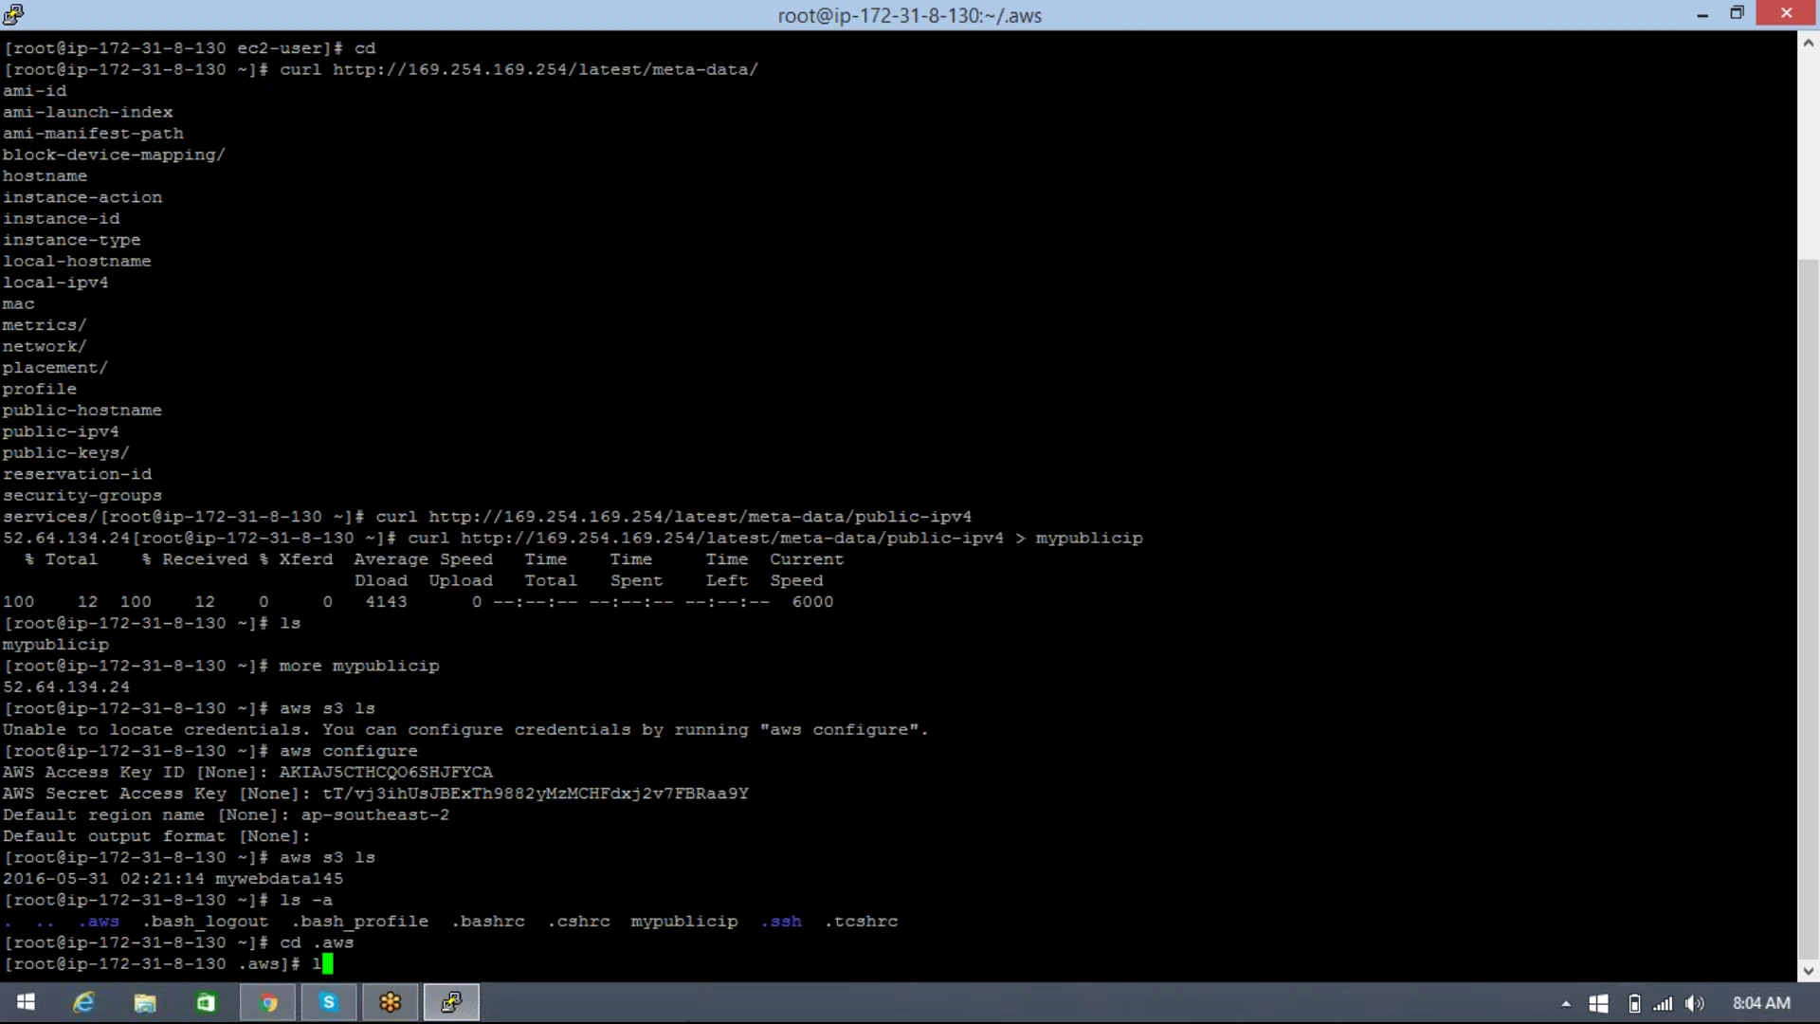
pyautogui.press('Return')
pyautogui.write('m')
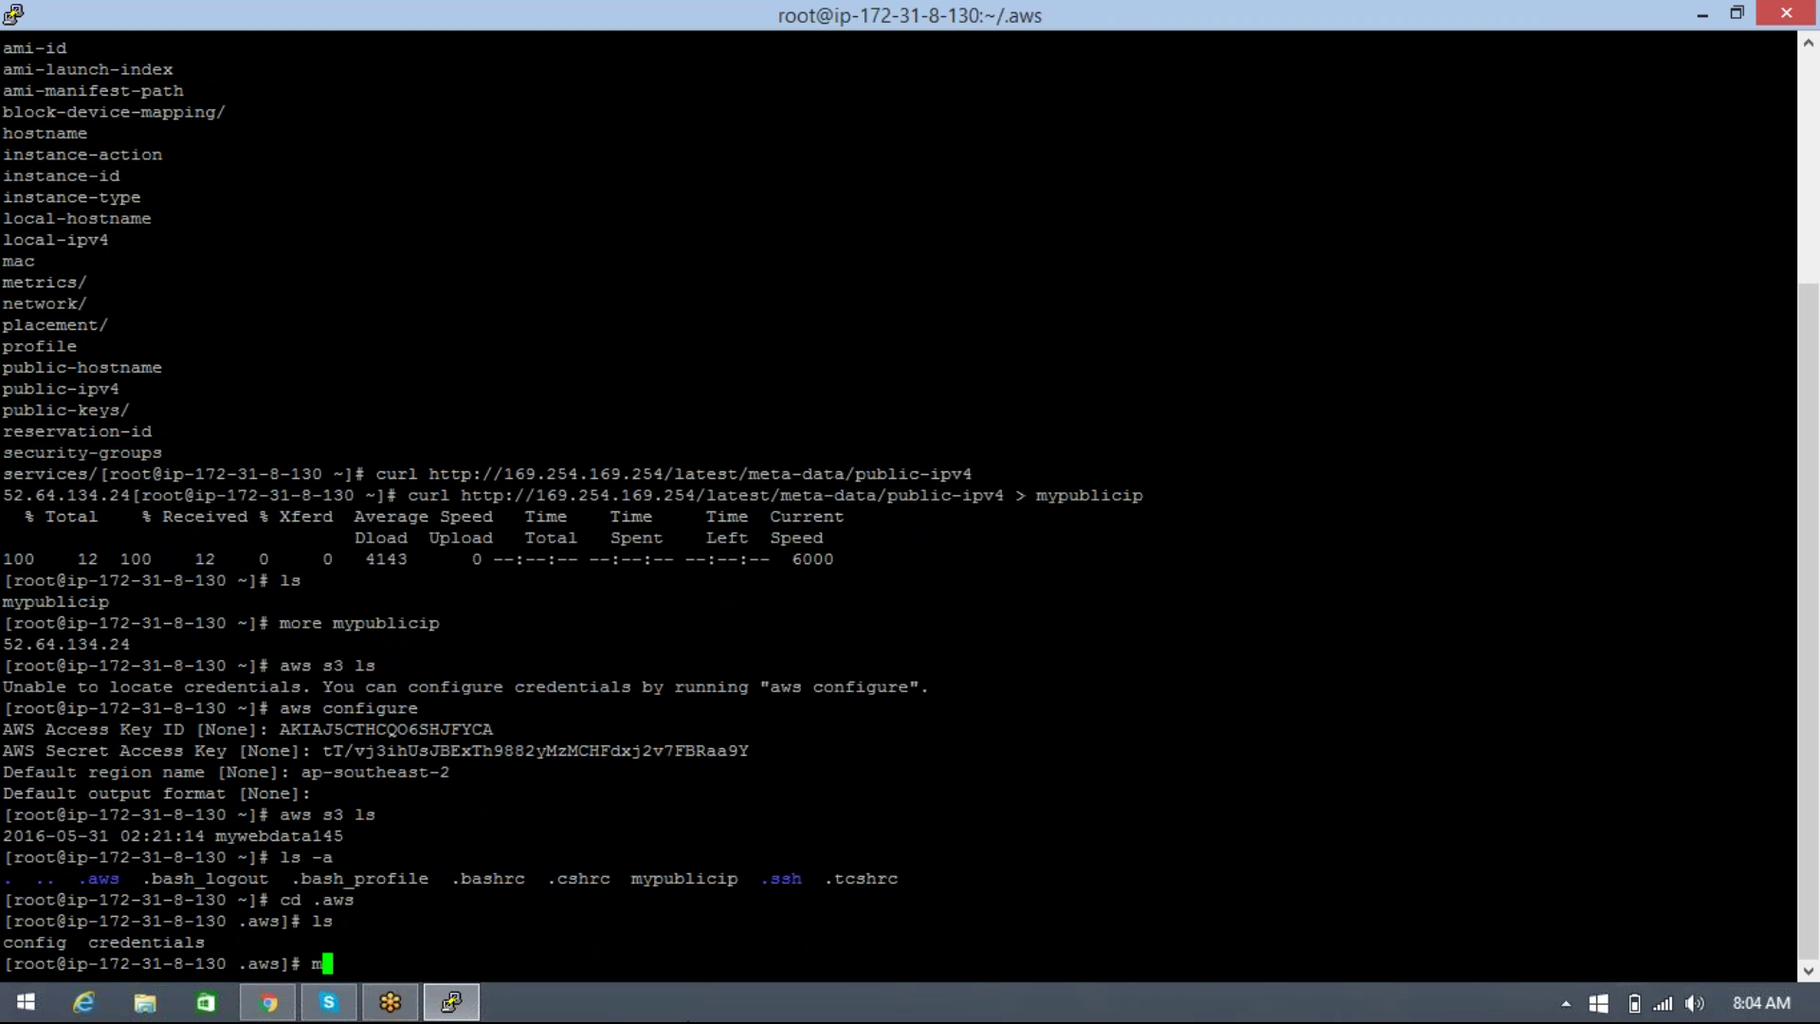
pyautogui.write('ore credentials')
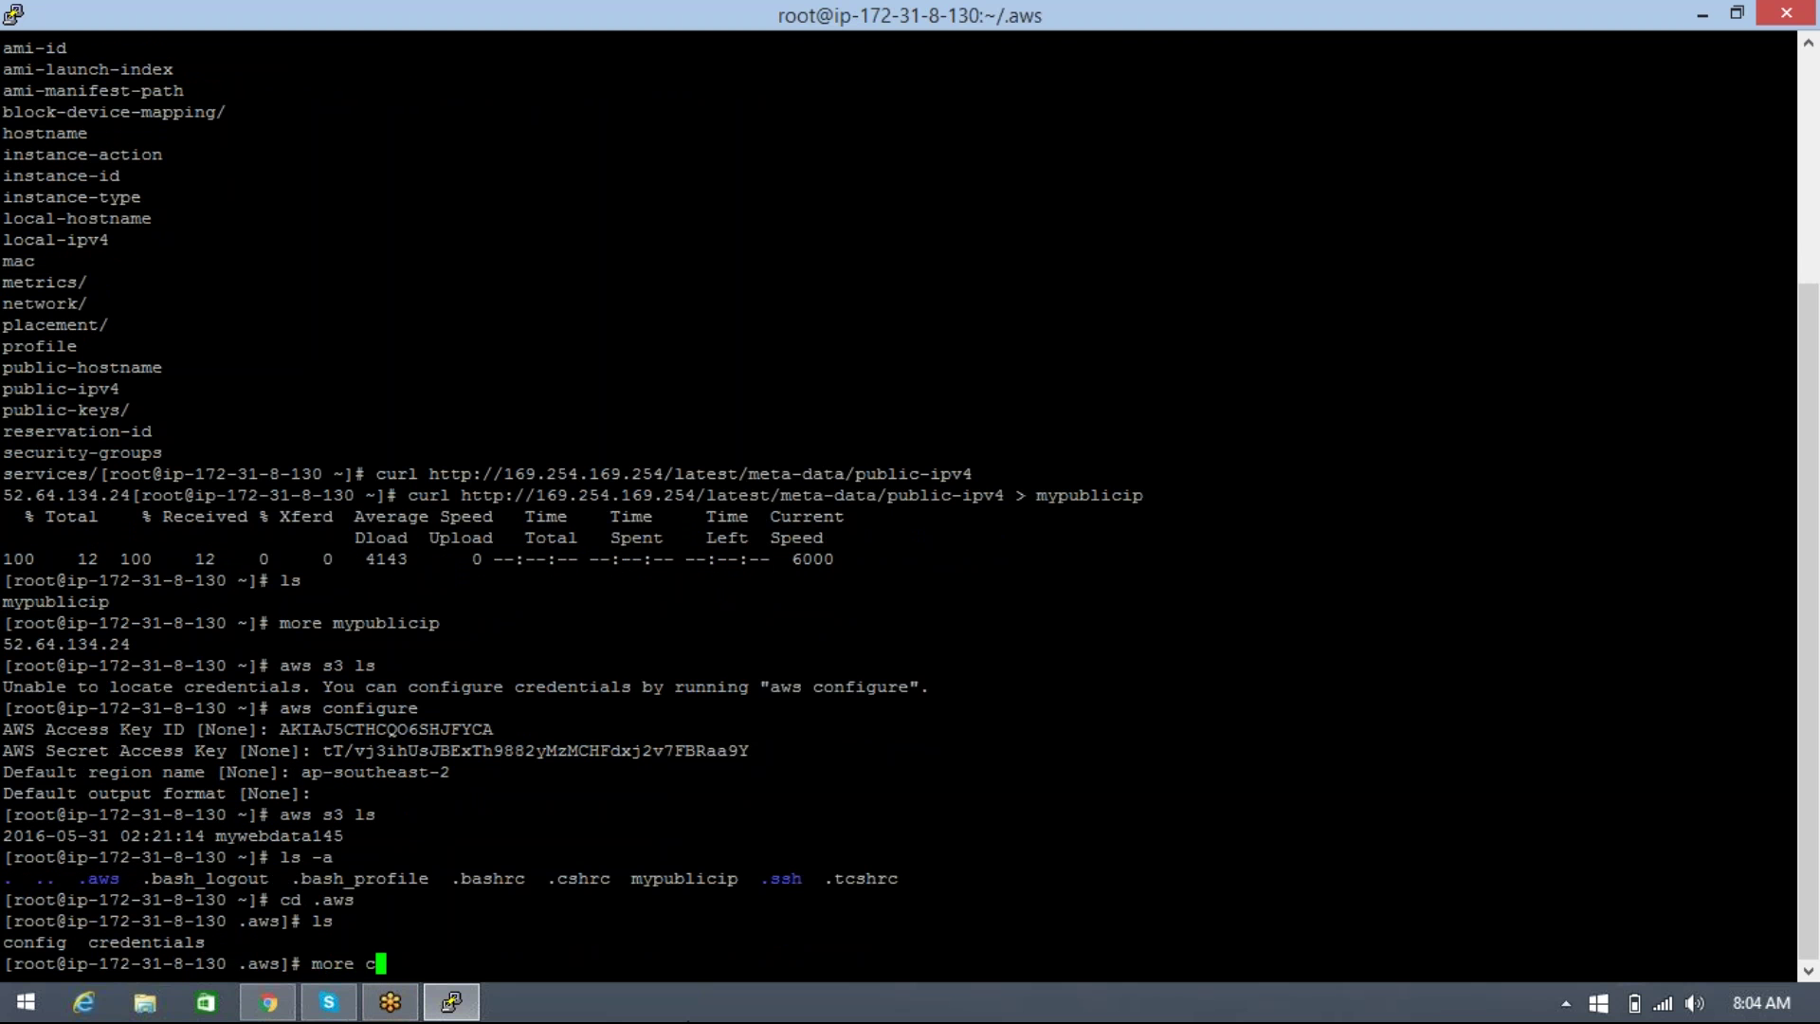
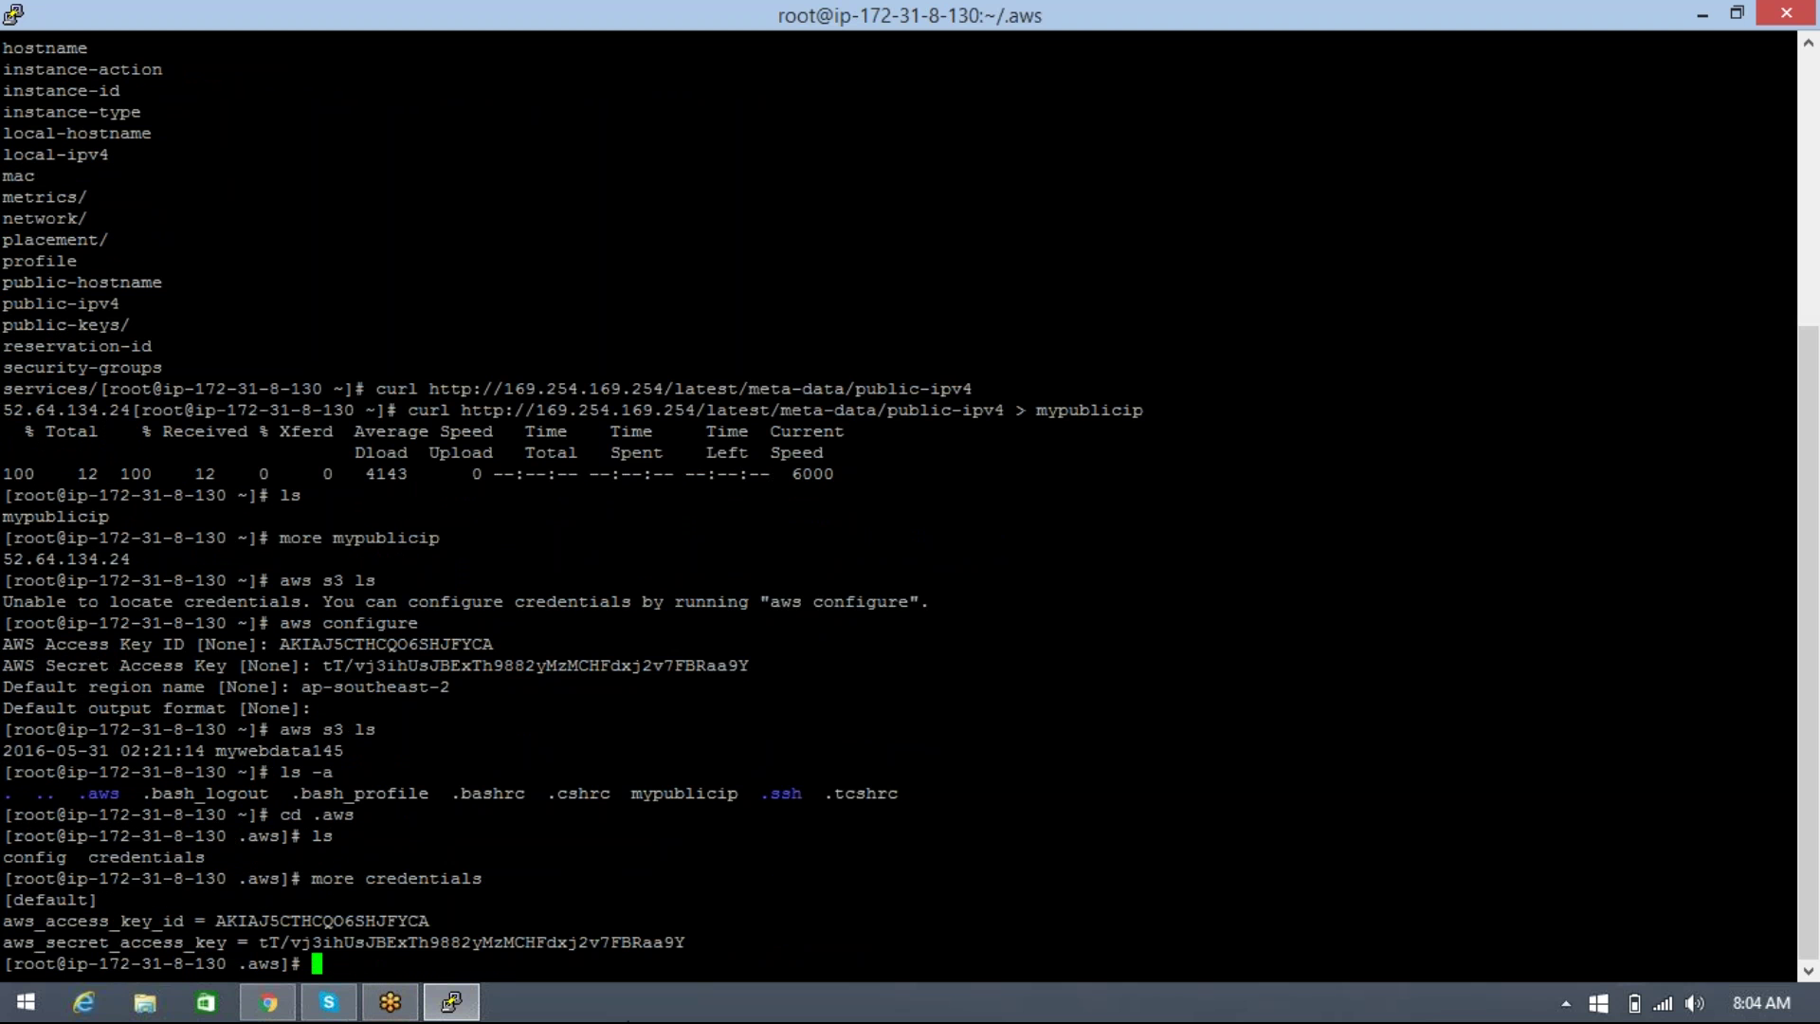
pyautogui.doubleClick(346, 921)
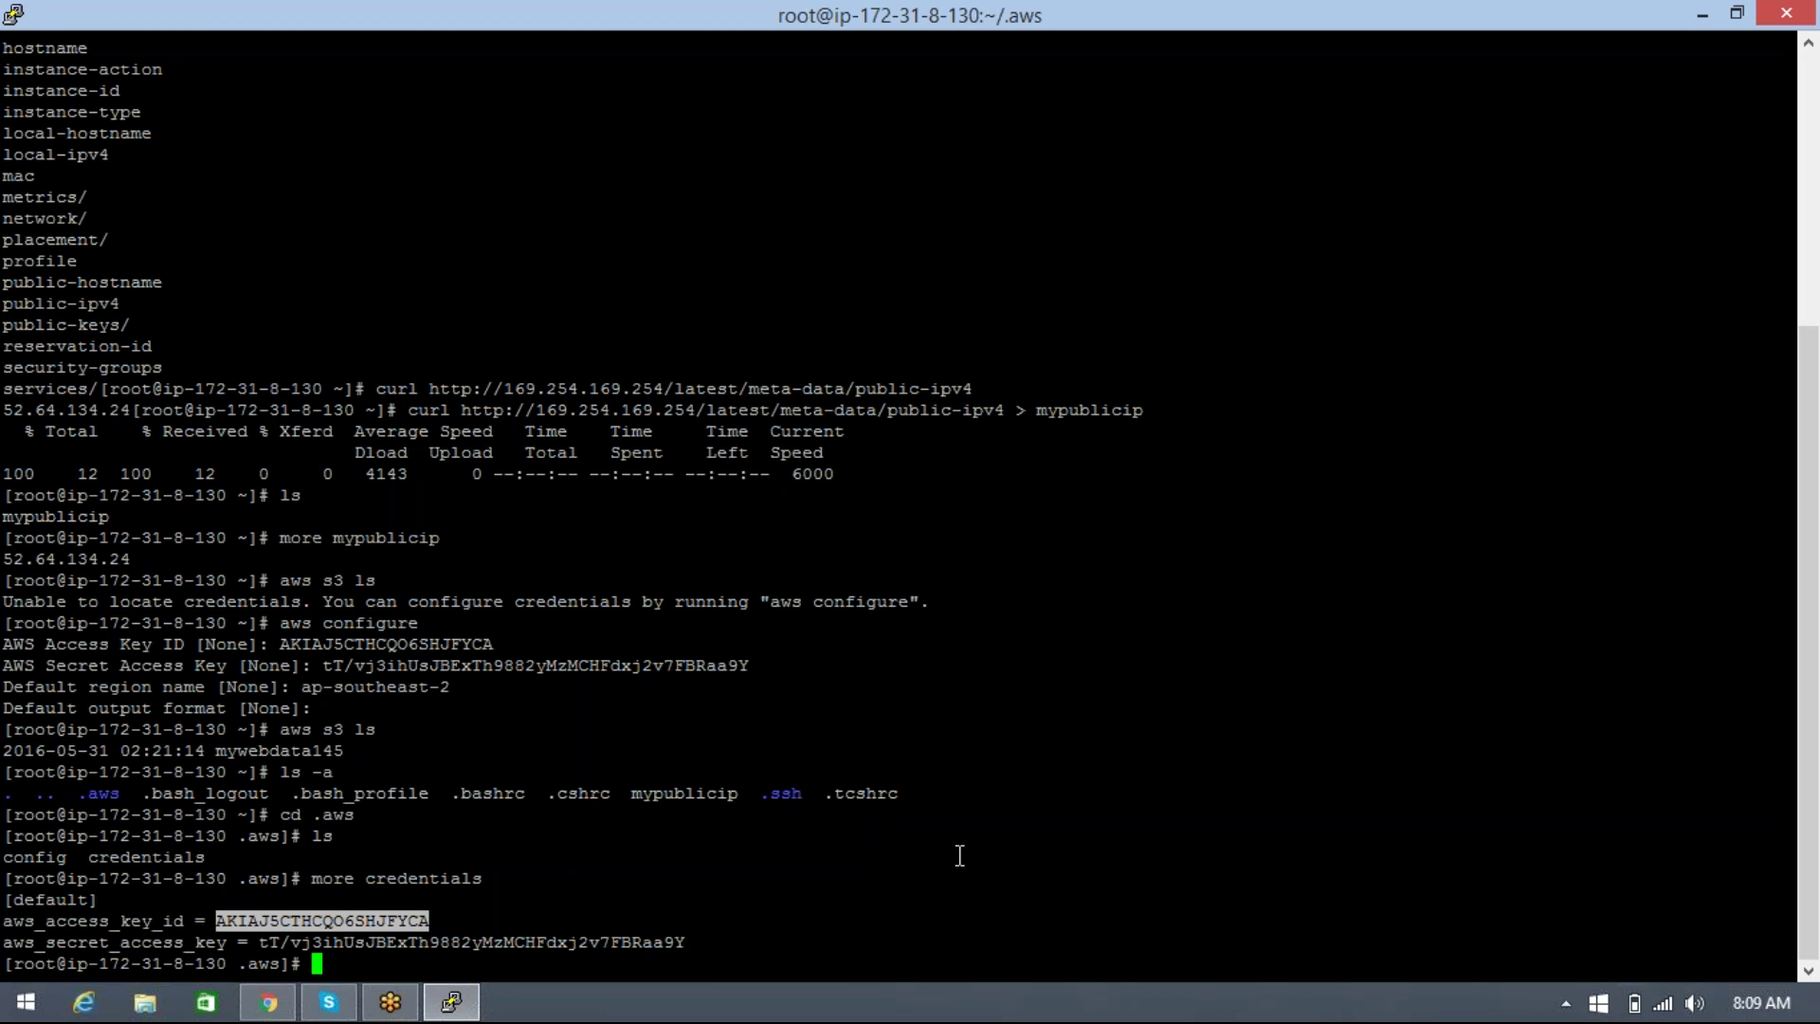
# Step: Switch to Chrome and go through the s3 command reference down to its Available Commands list
pyautogui.hotkey('alt', 'Tab')
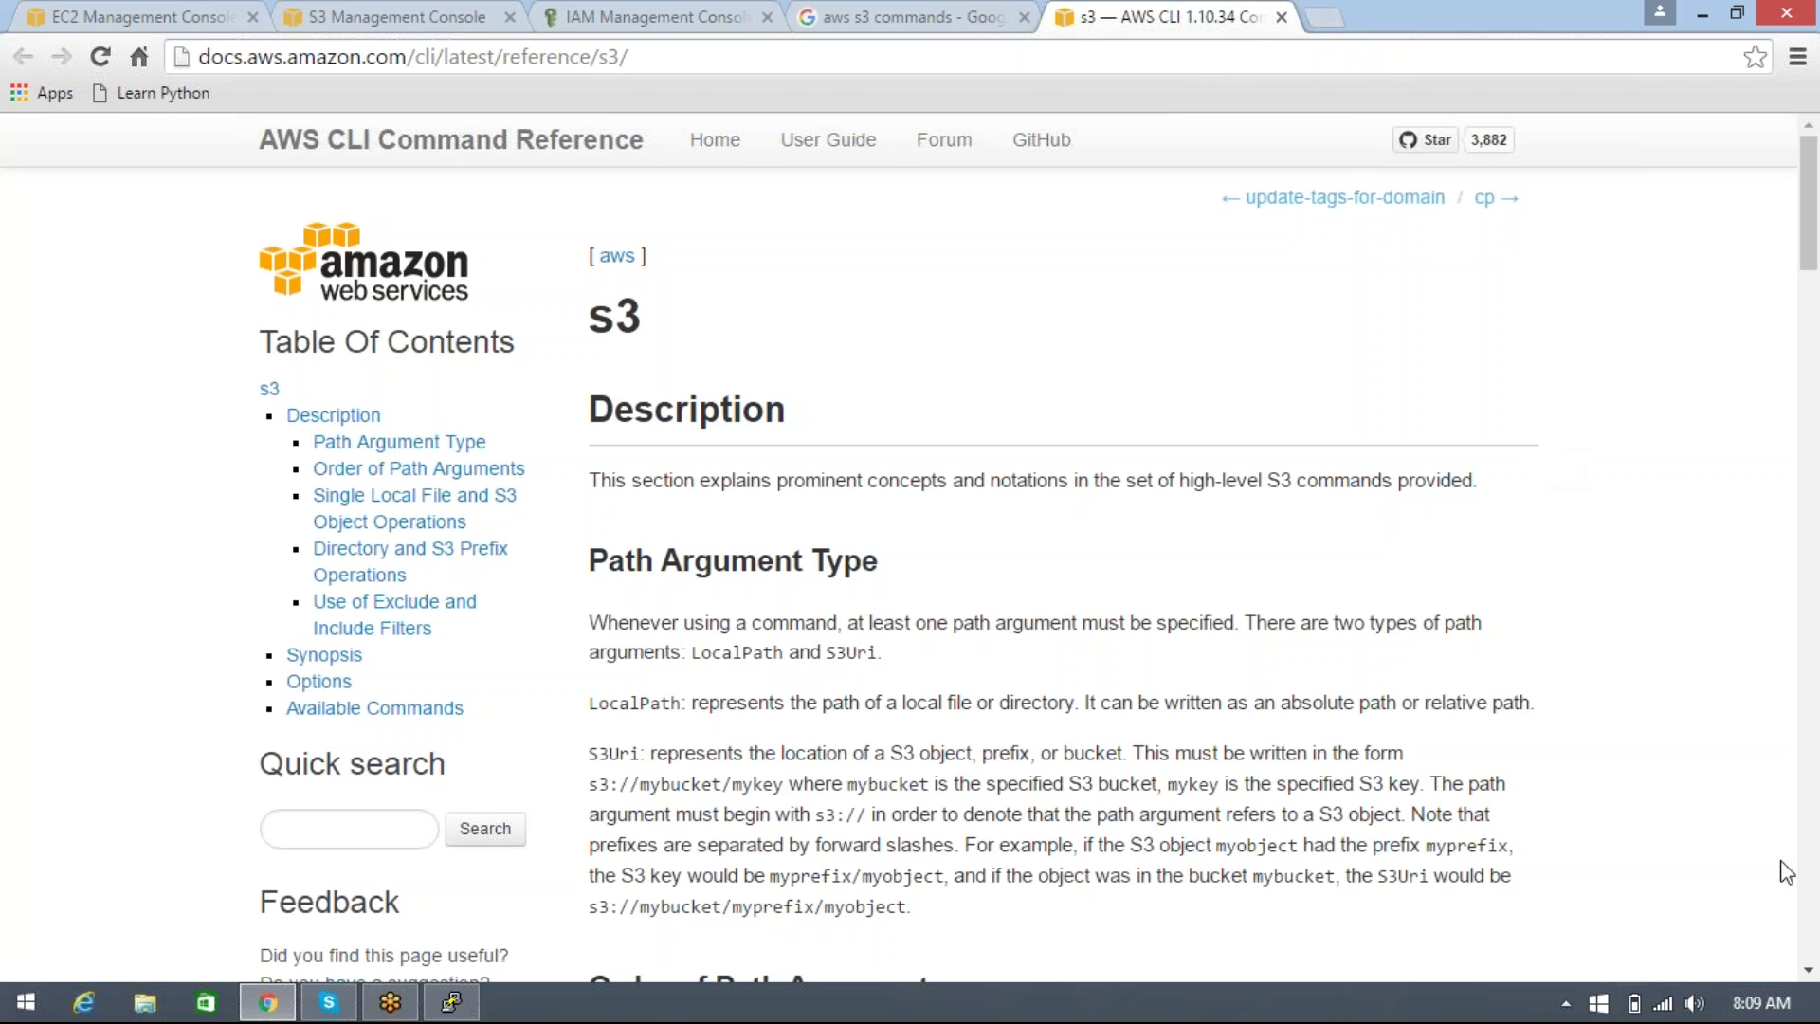
pyautogui.click(1809, 971)
pyautogui.moveTo(1809, 972); pyautogui.dragTo(1809, 972)
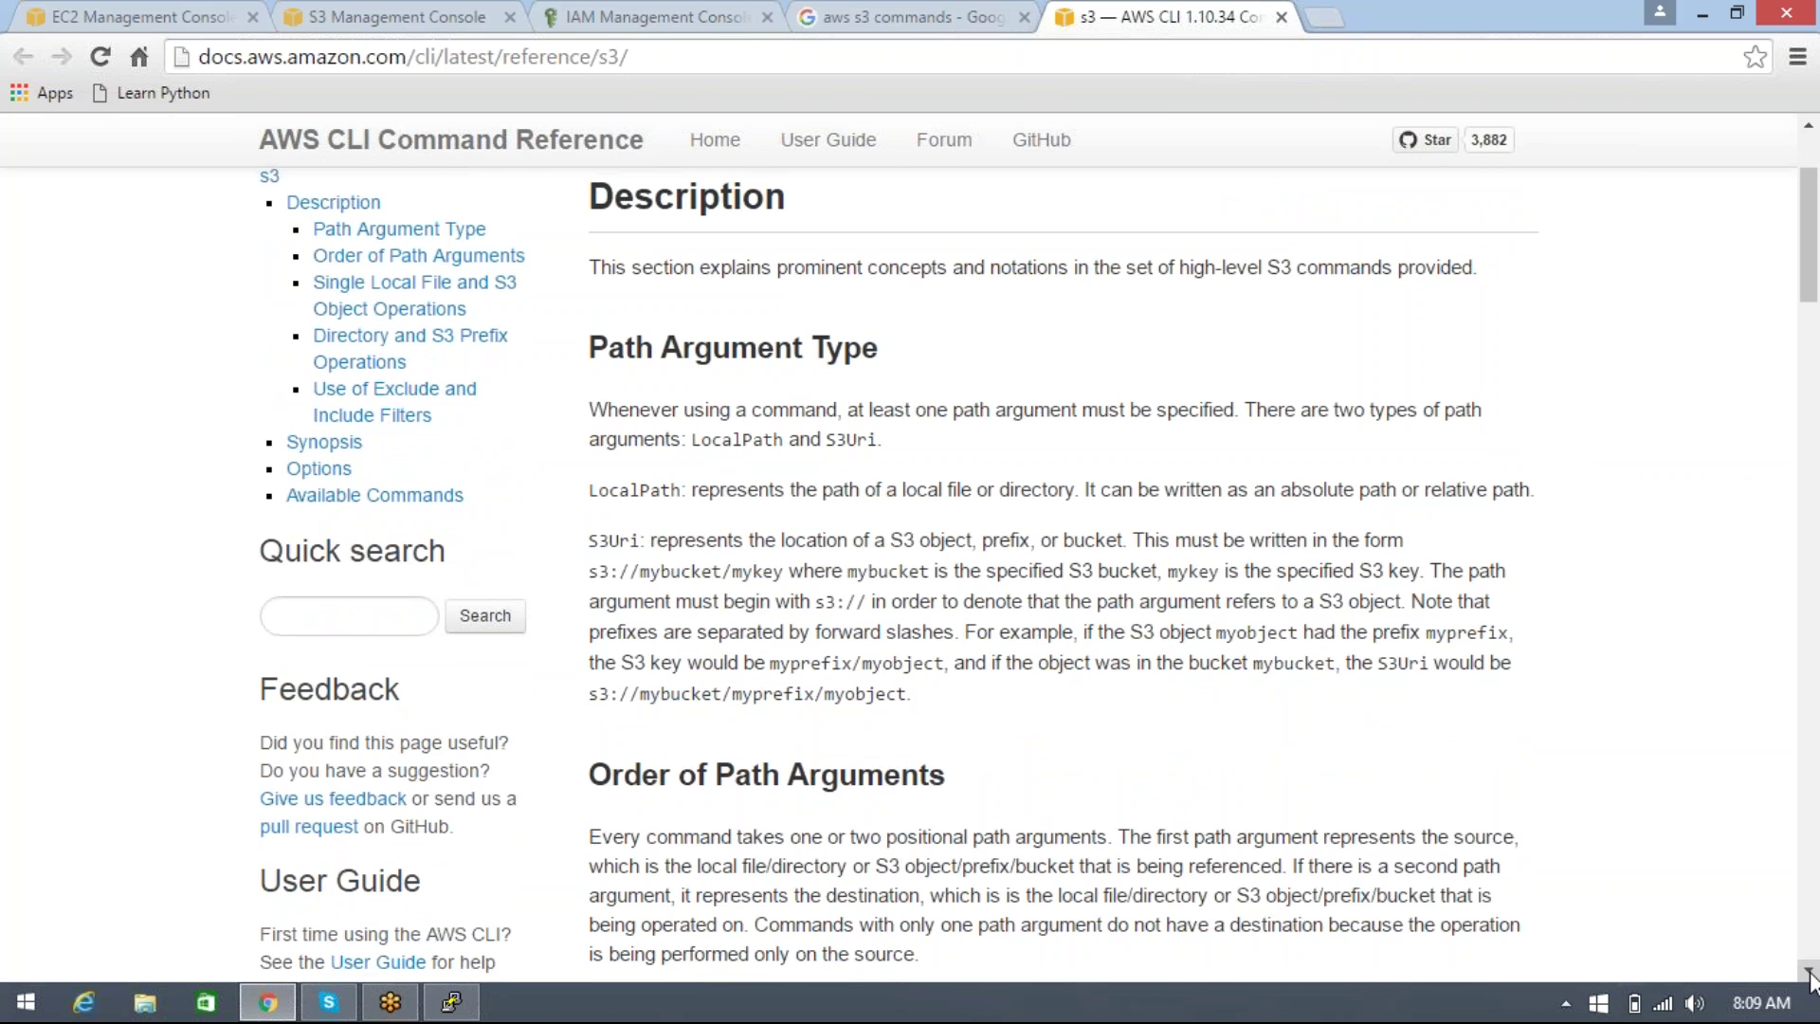
pyautogui.moveTo(1809, 971); pyautogui.dragTo(1809, 971)
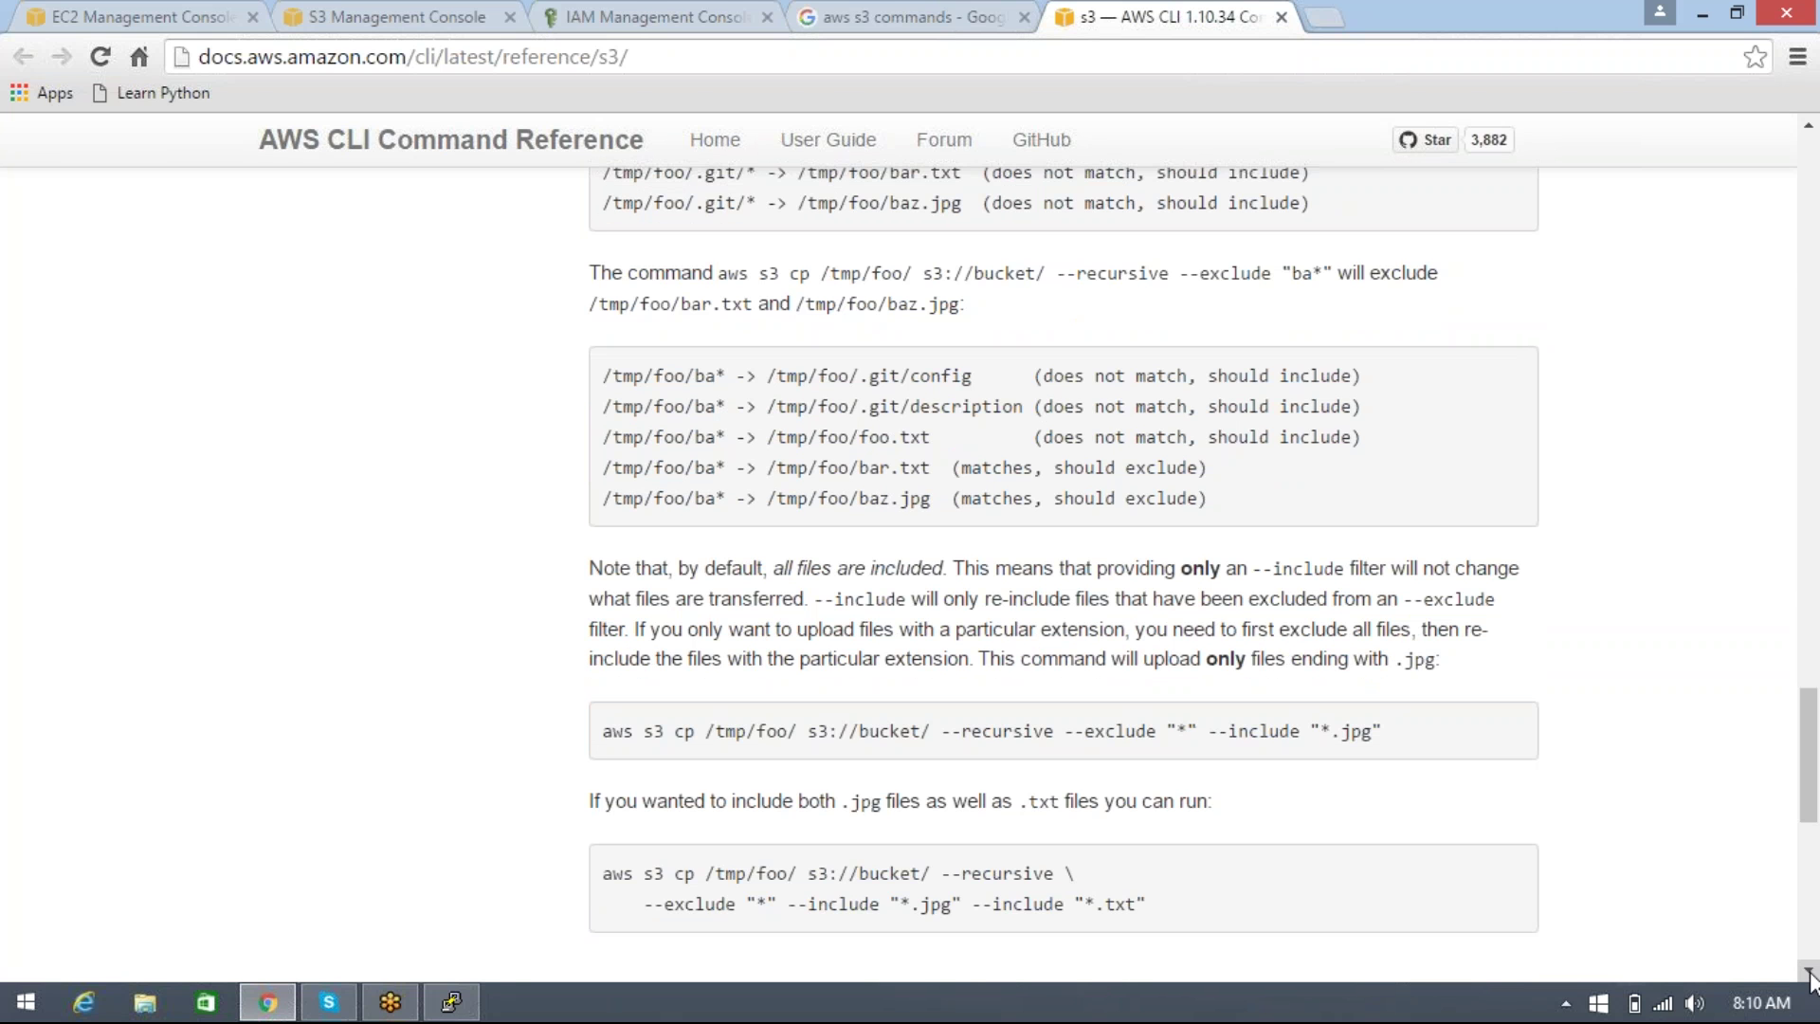
pyautogui.moveTo(1809, 971); pyautogui.dragTo(1809, 972)
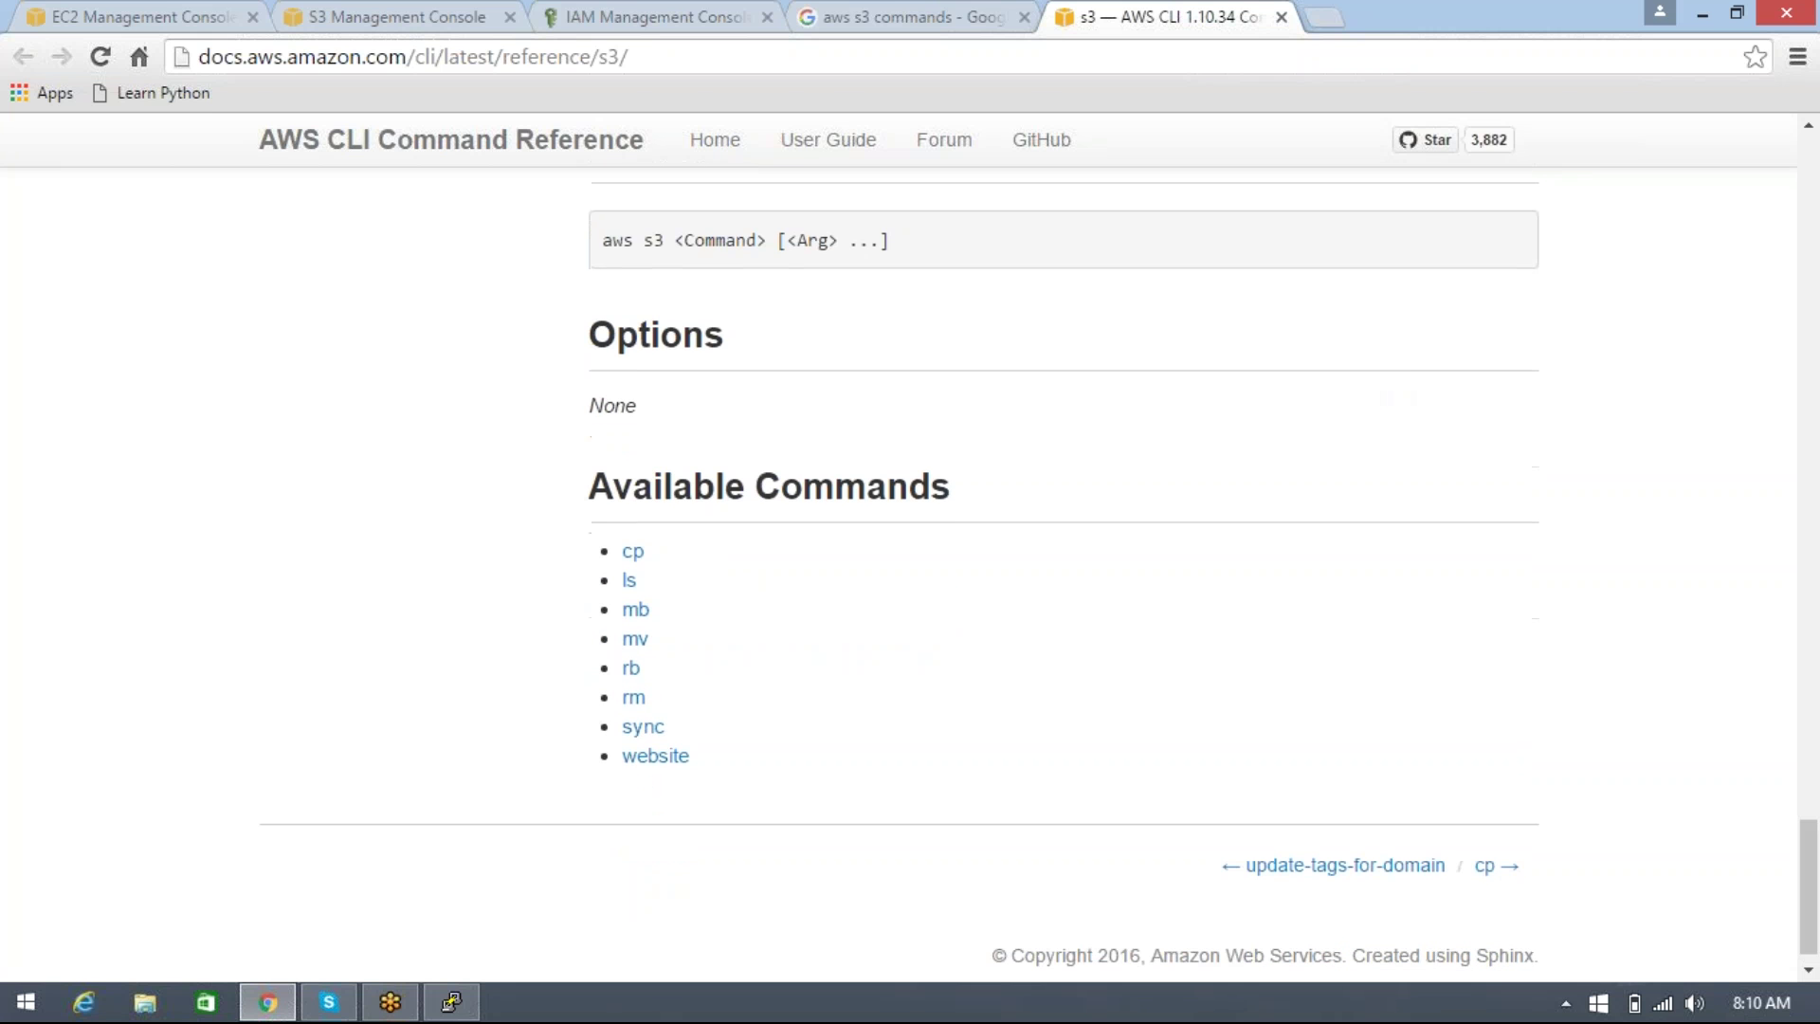
# Step: In the EC2 console, begin launching an Amazon Linux AMI 2016.03.1 t2.micro instance and set its IAM role to S3fullaccess
pyautogui.click(149, 14)
pyautogui.click(739, 593)
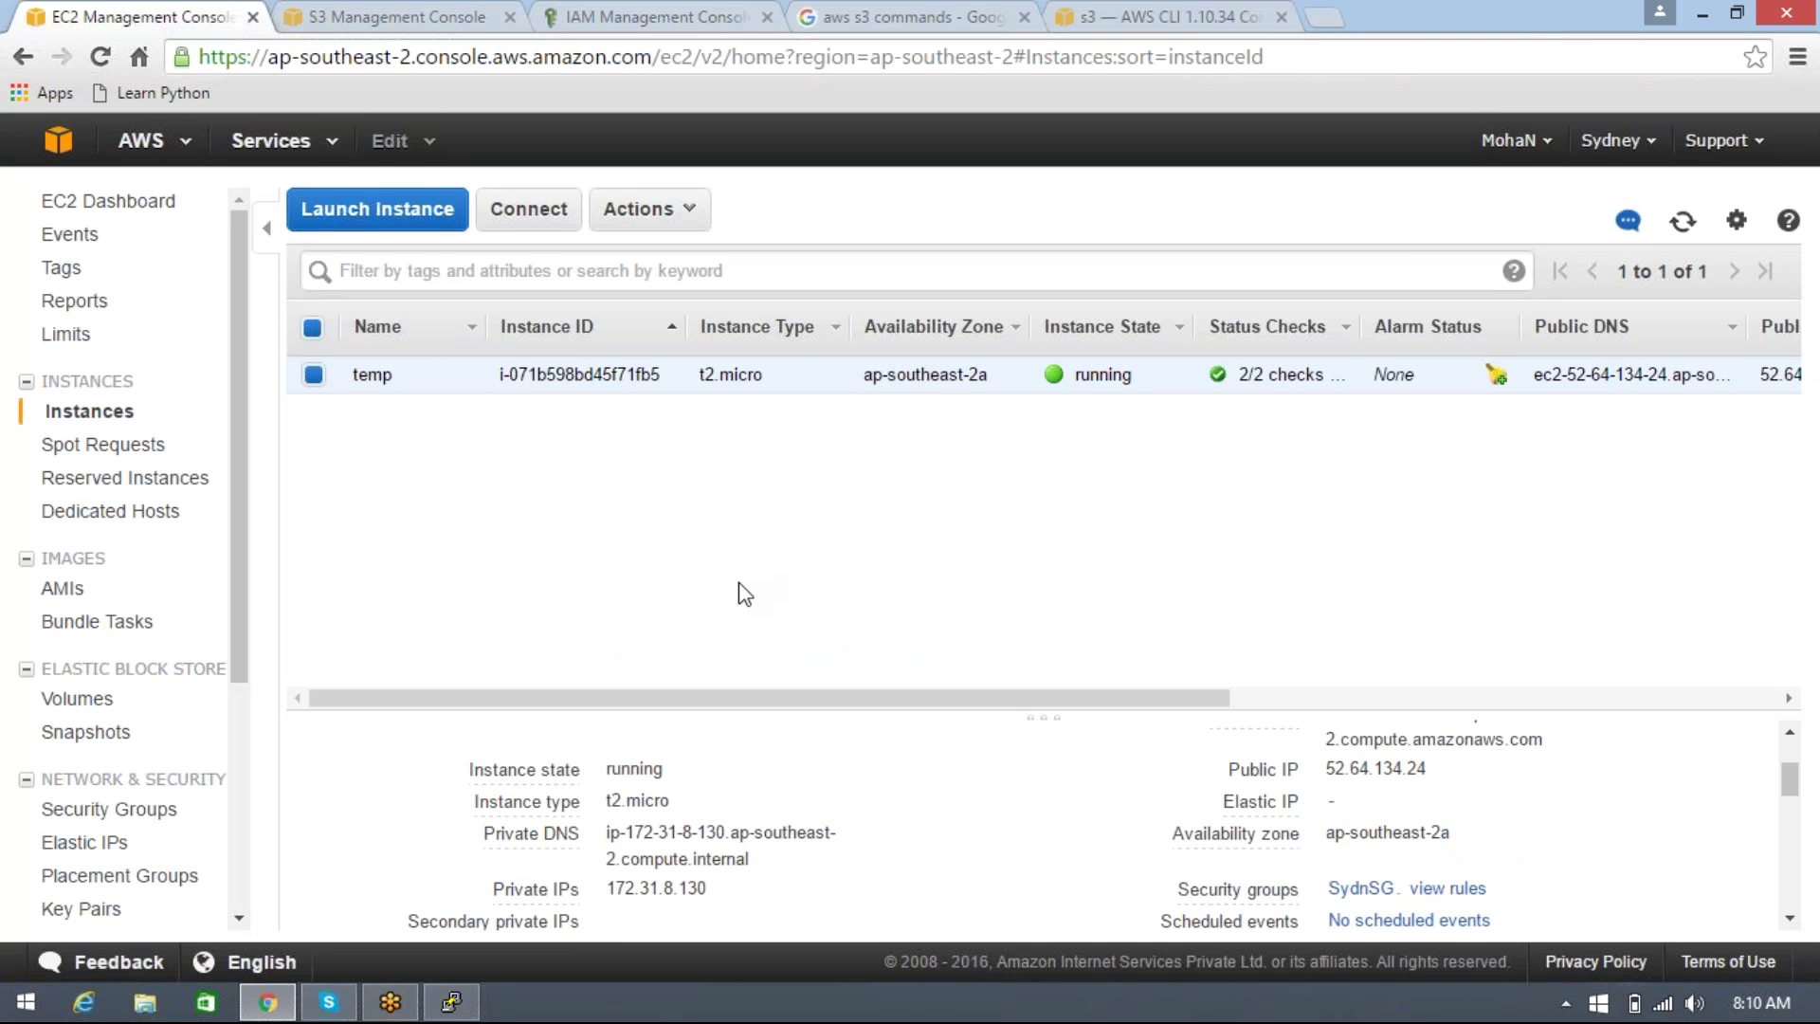
pyautogui.click(436, 229)
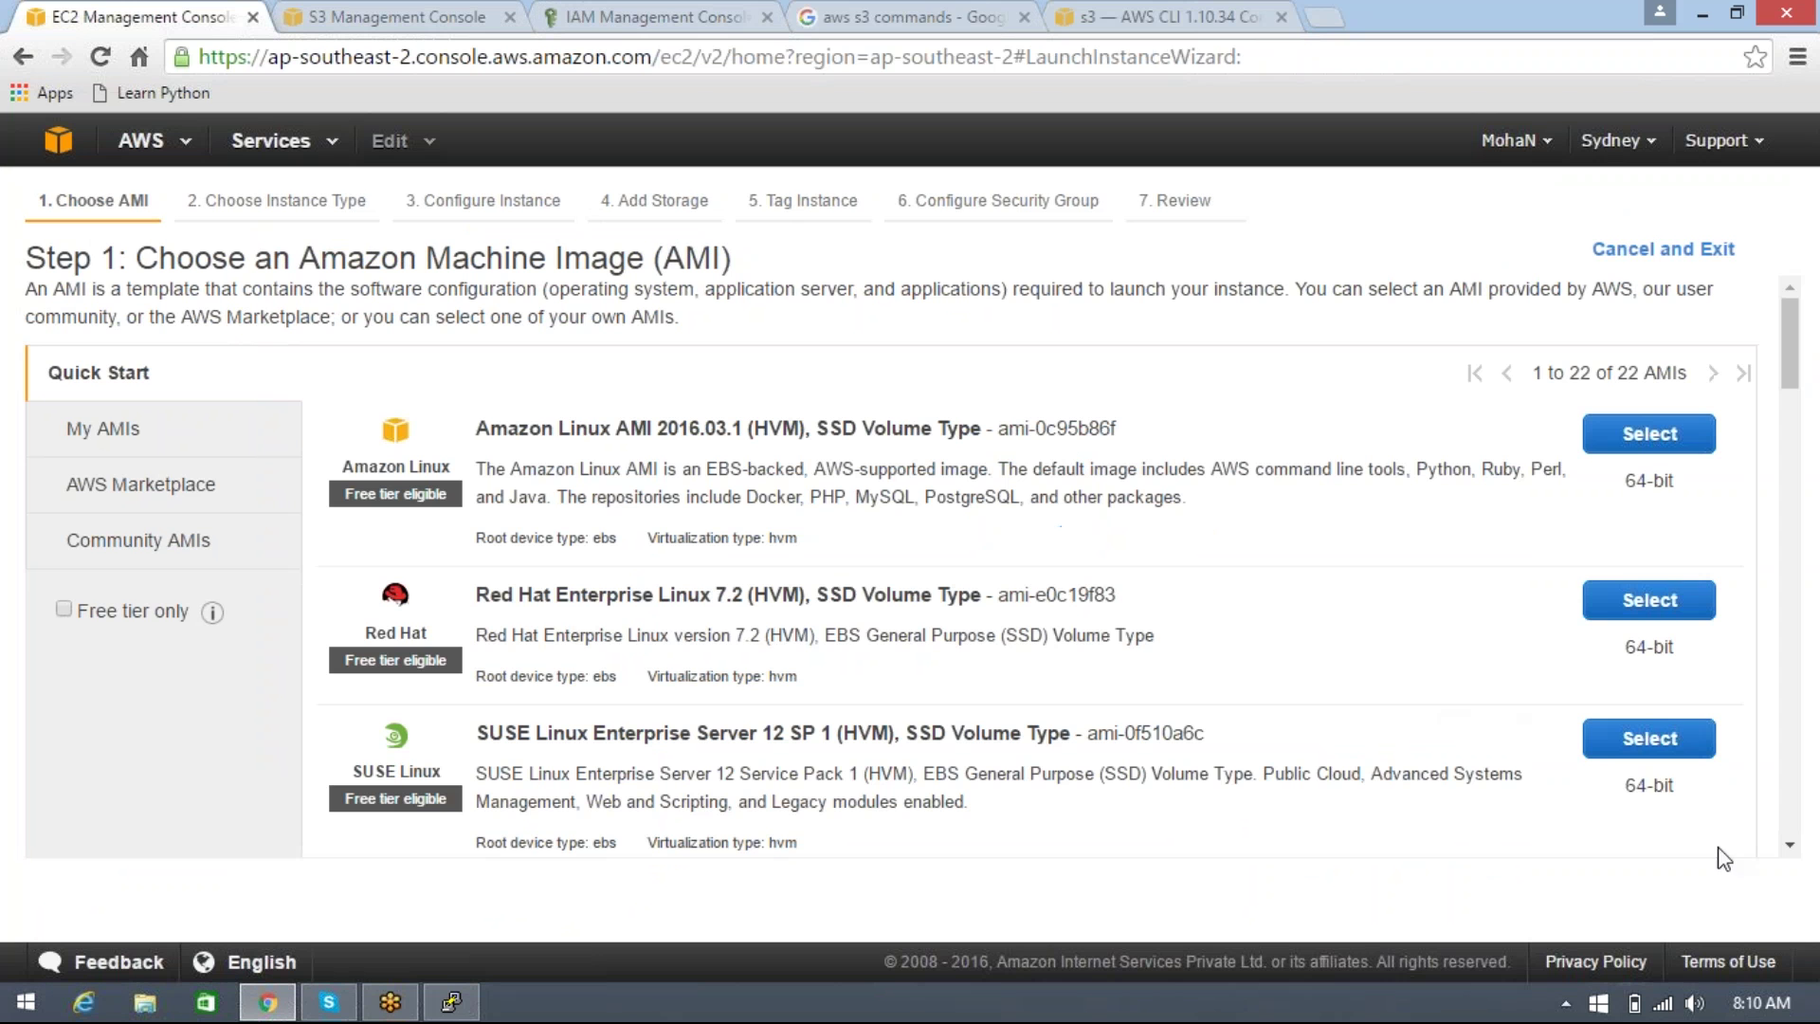
pyautogui.click(1671, 444)
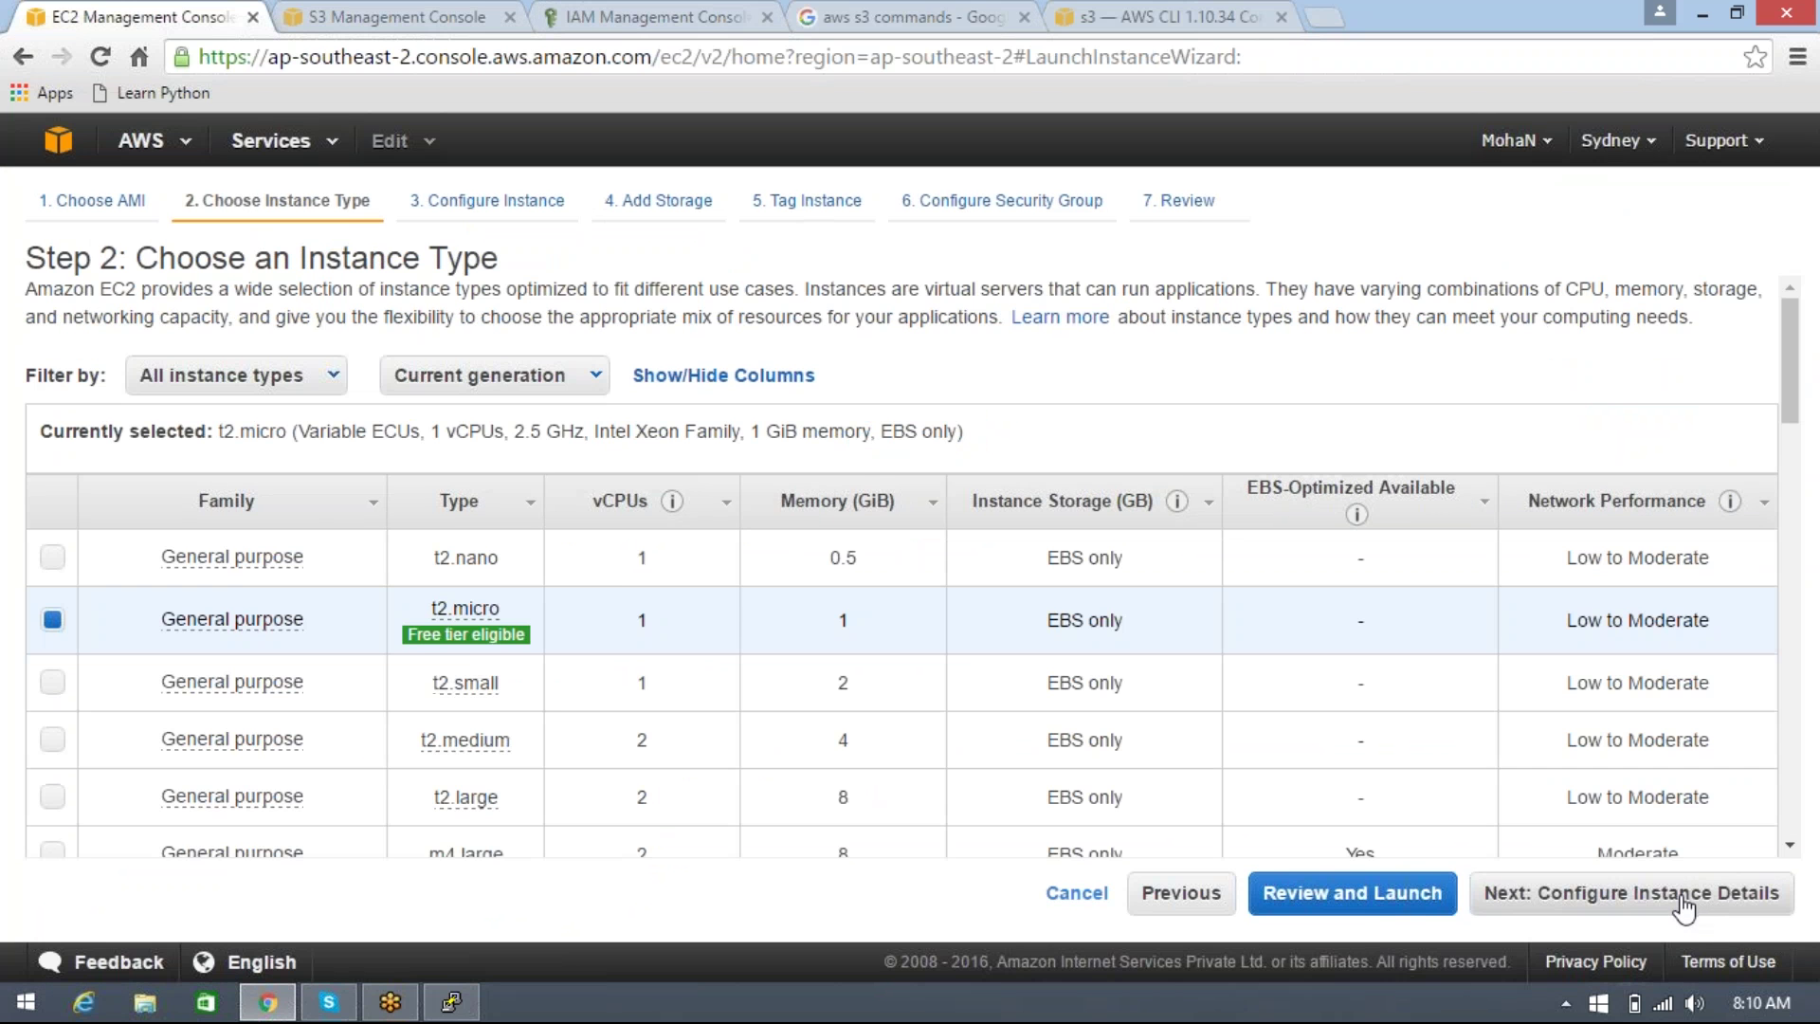
pyautogui.click(1688, 901)
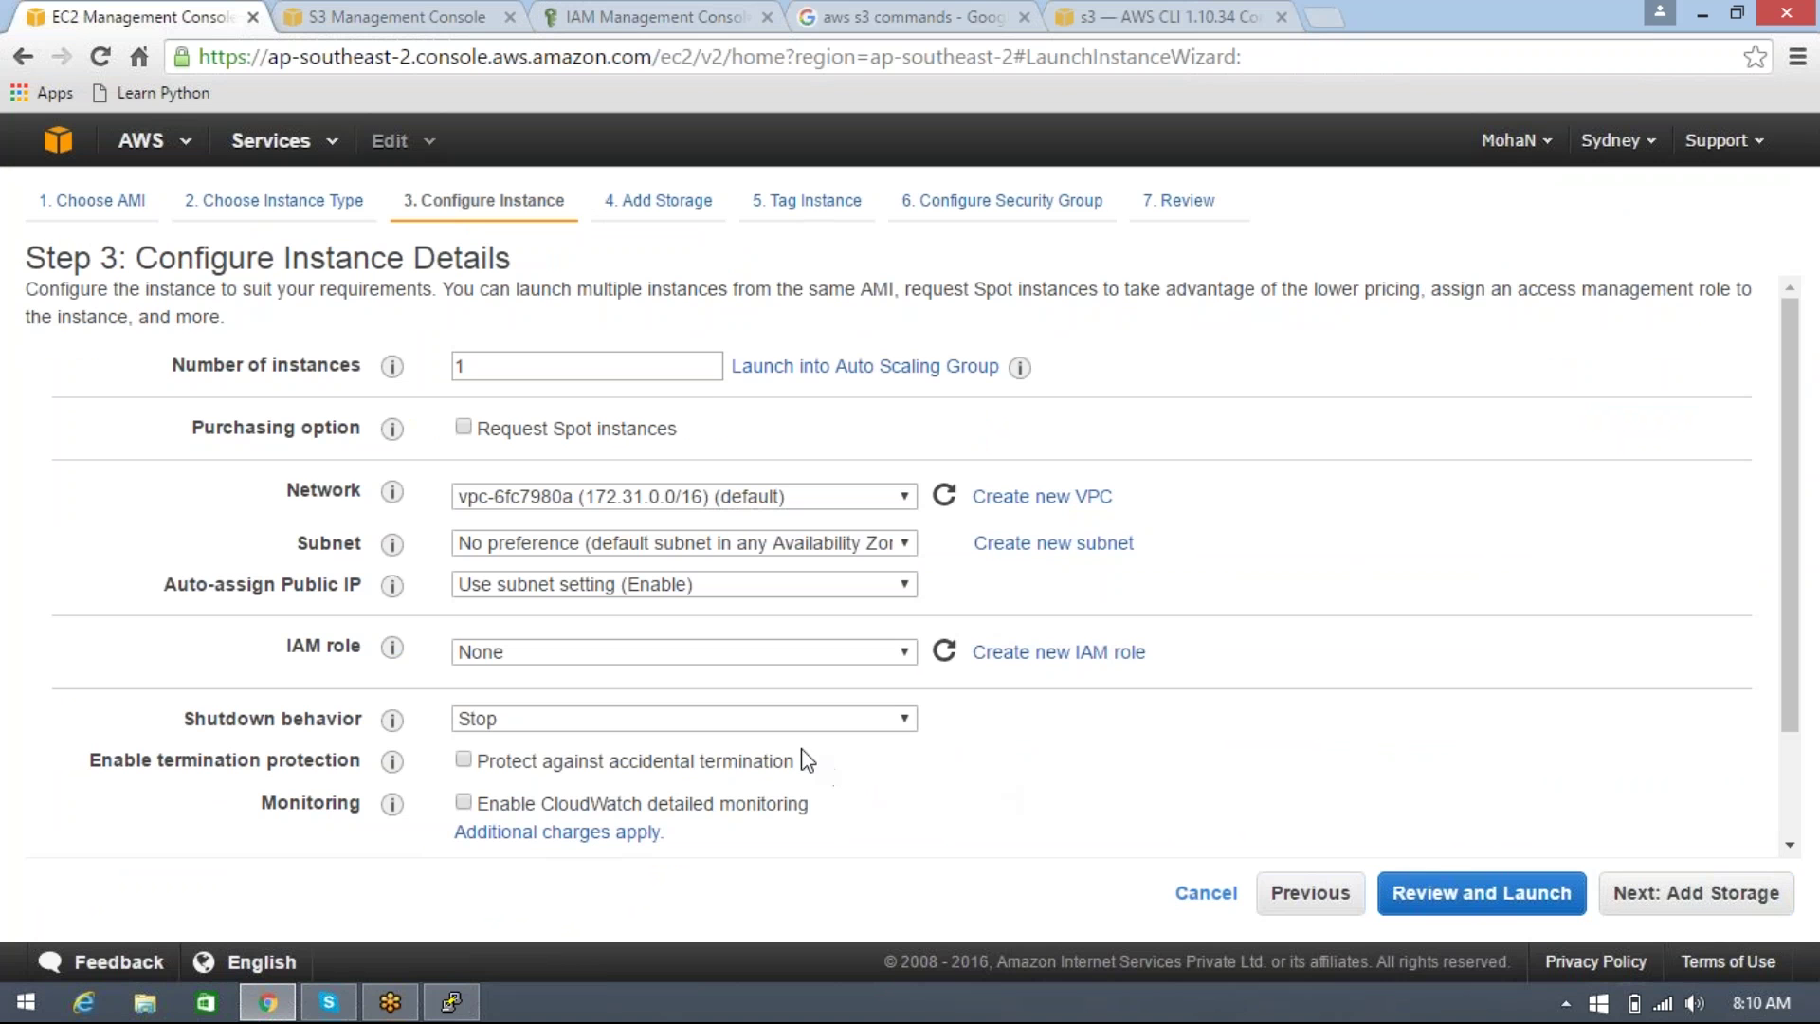
pyautogui.click(831, 654)
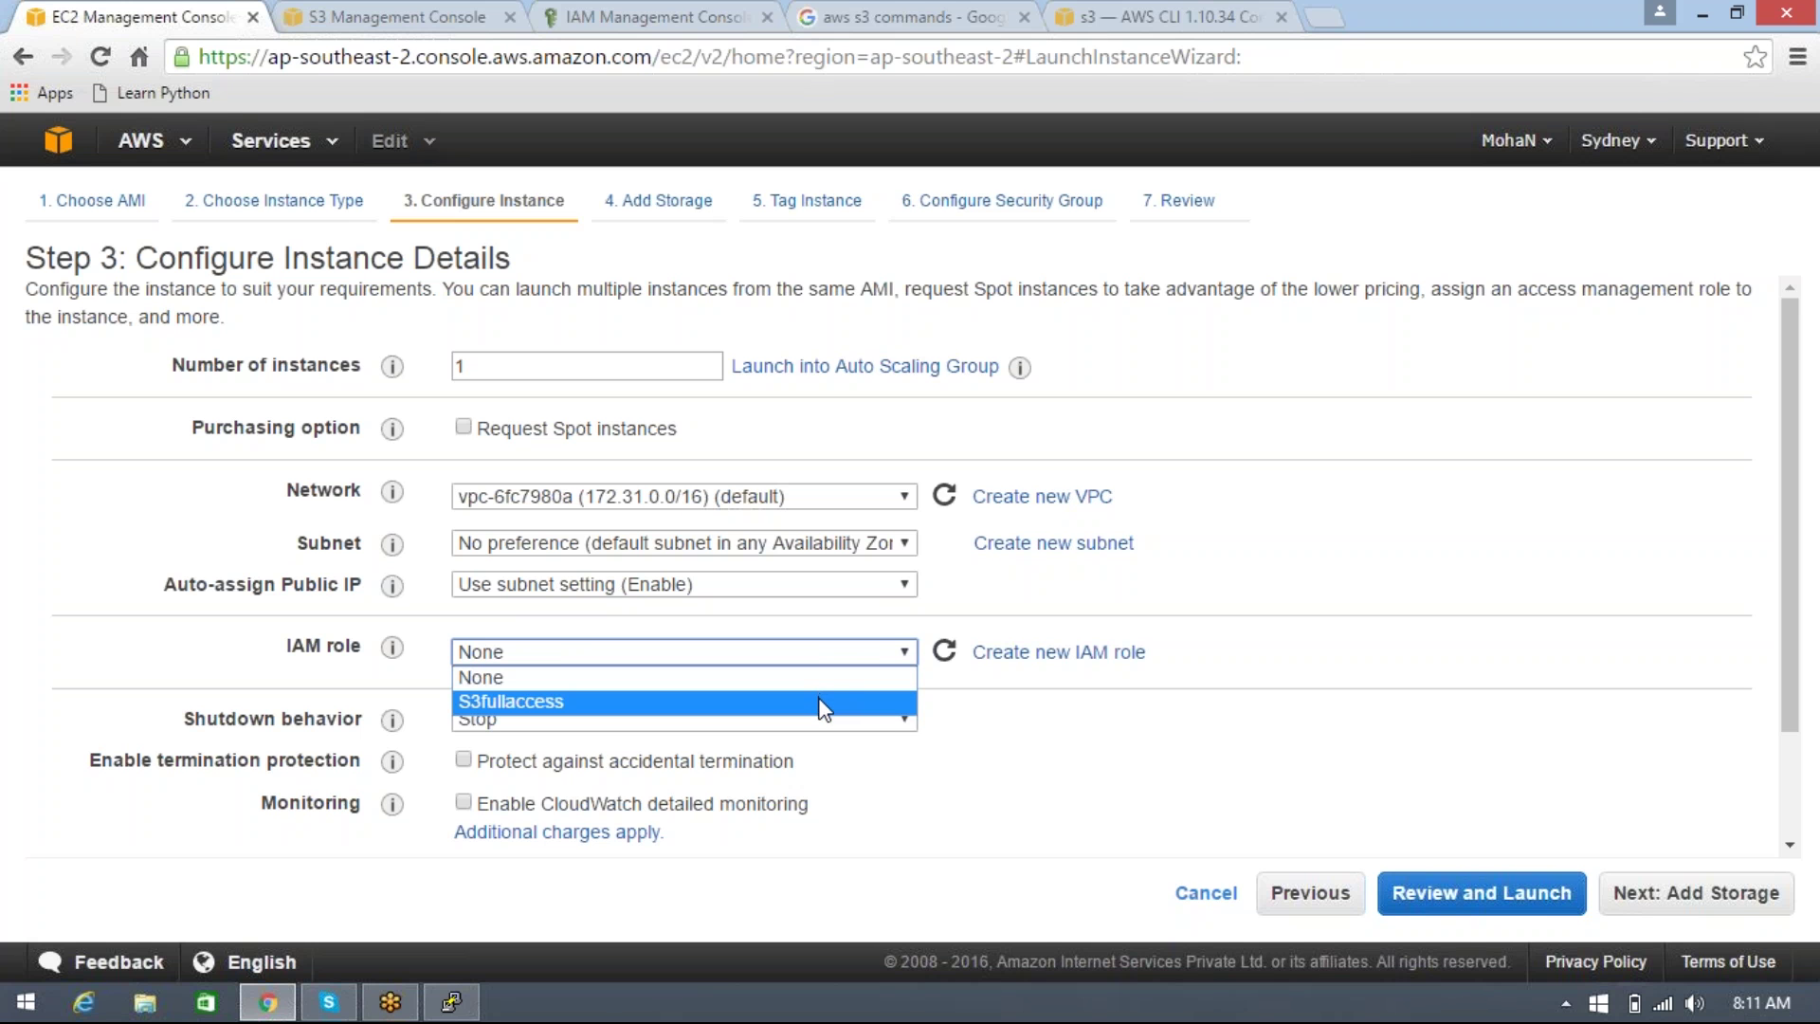
pyautogui.click(821, 702)
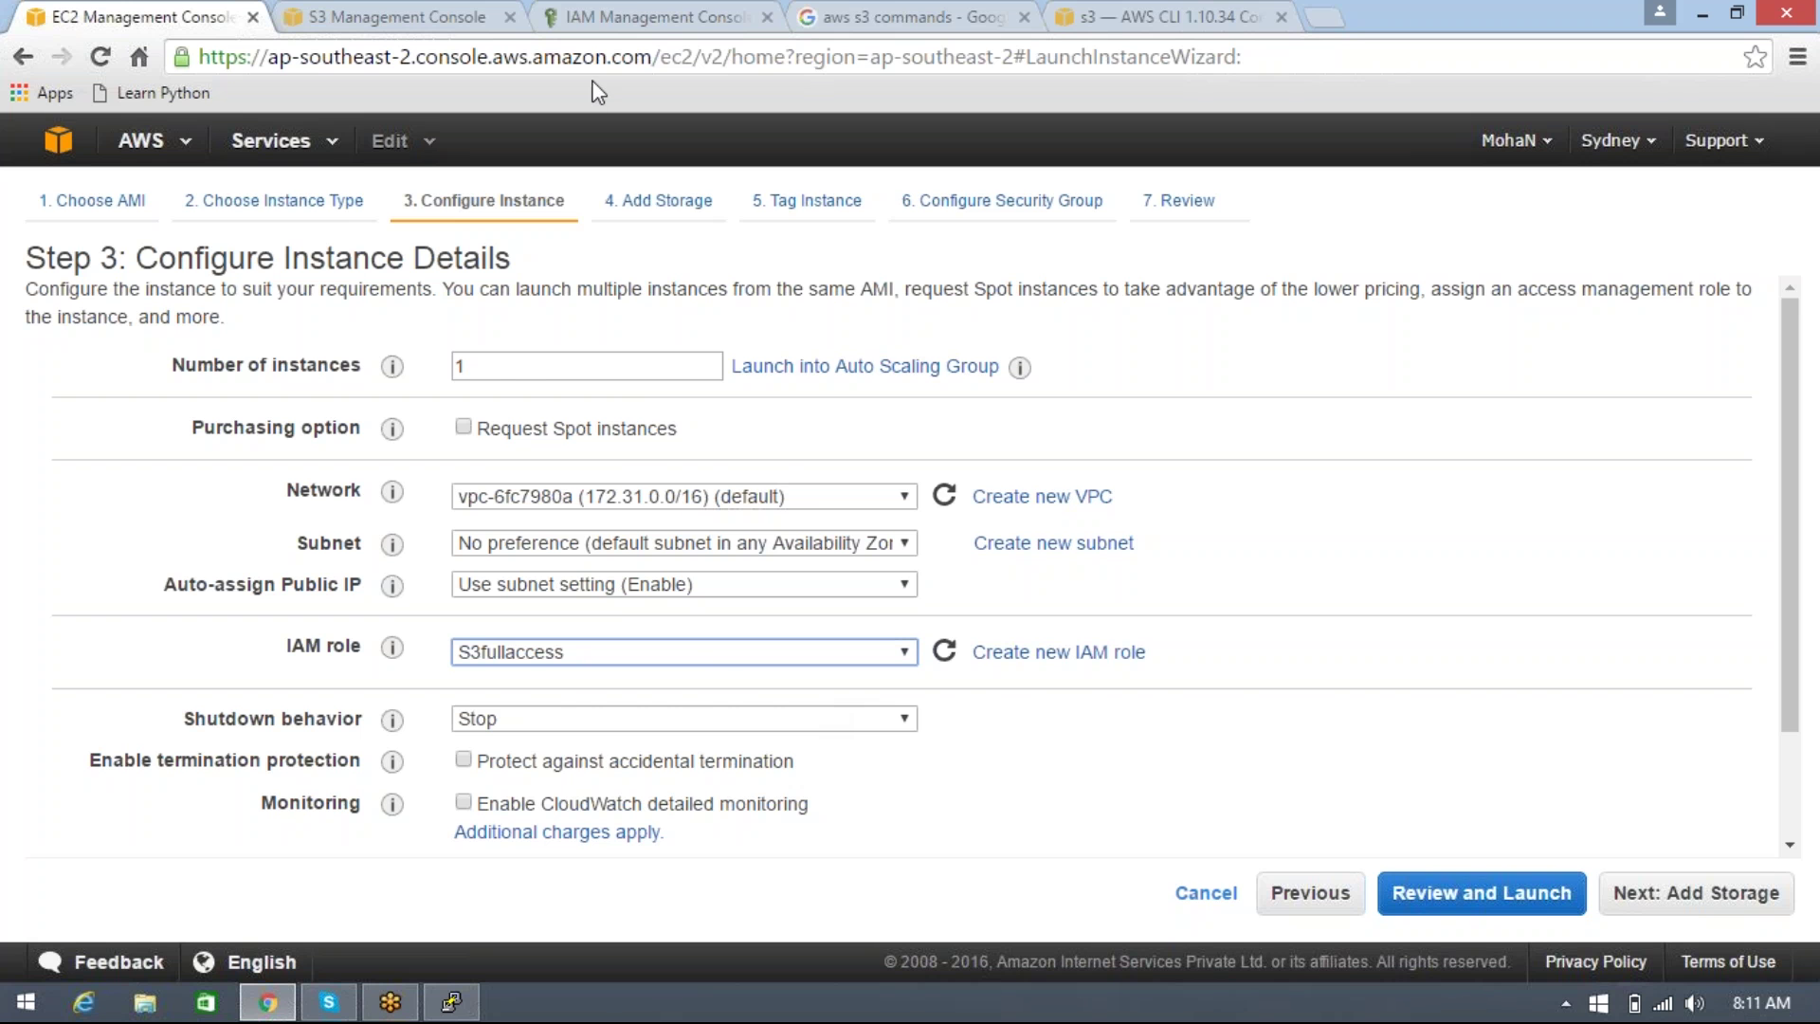
# Step: Open the S3fullaccess role in the IAM console and check its attached managed policies
pyautogui.click(657, 15)
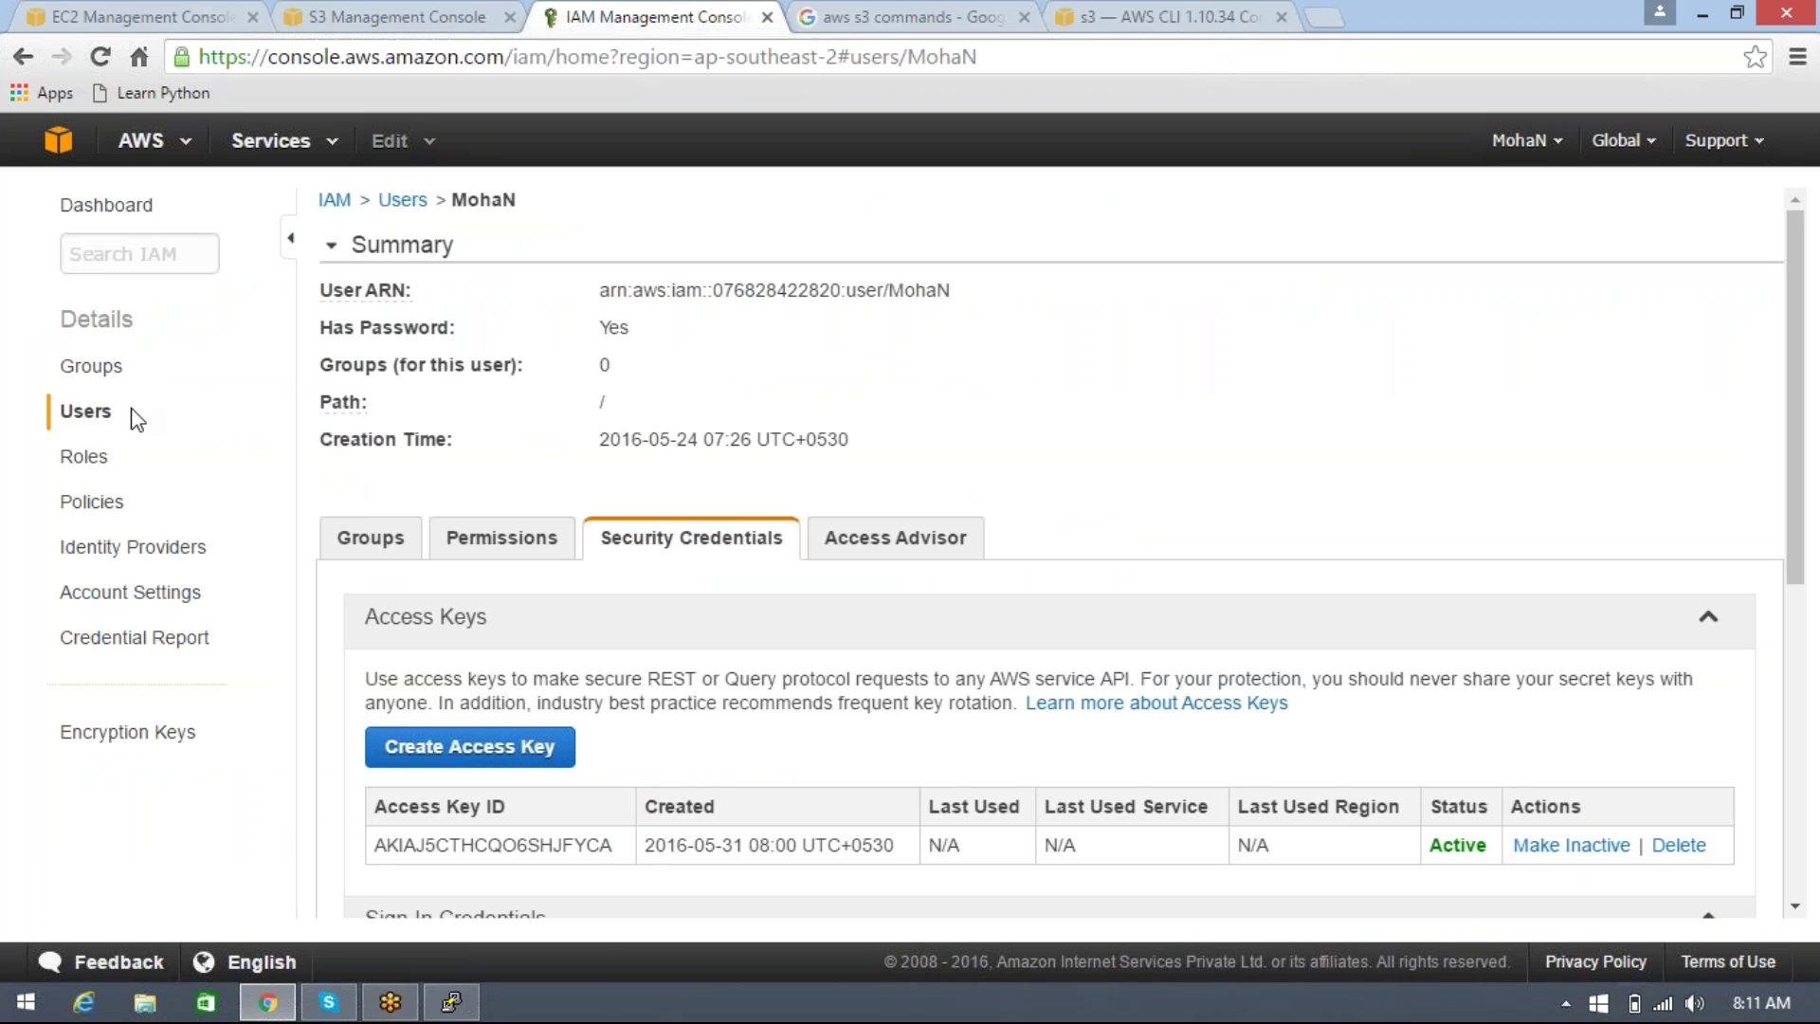
pyautogui.click(83, 465)
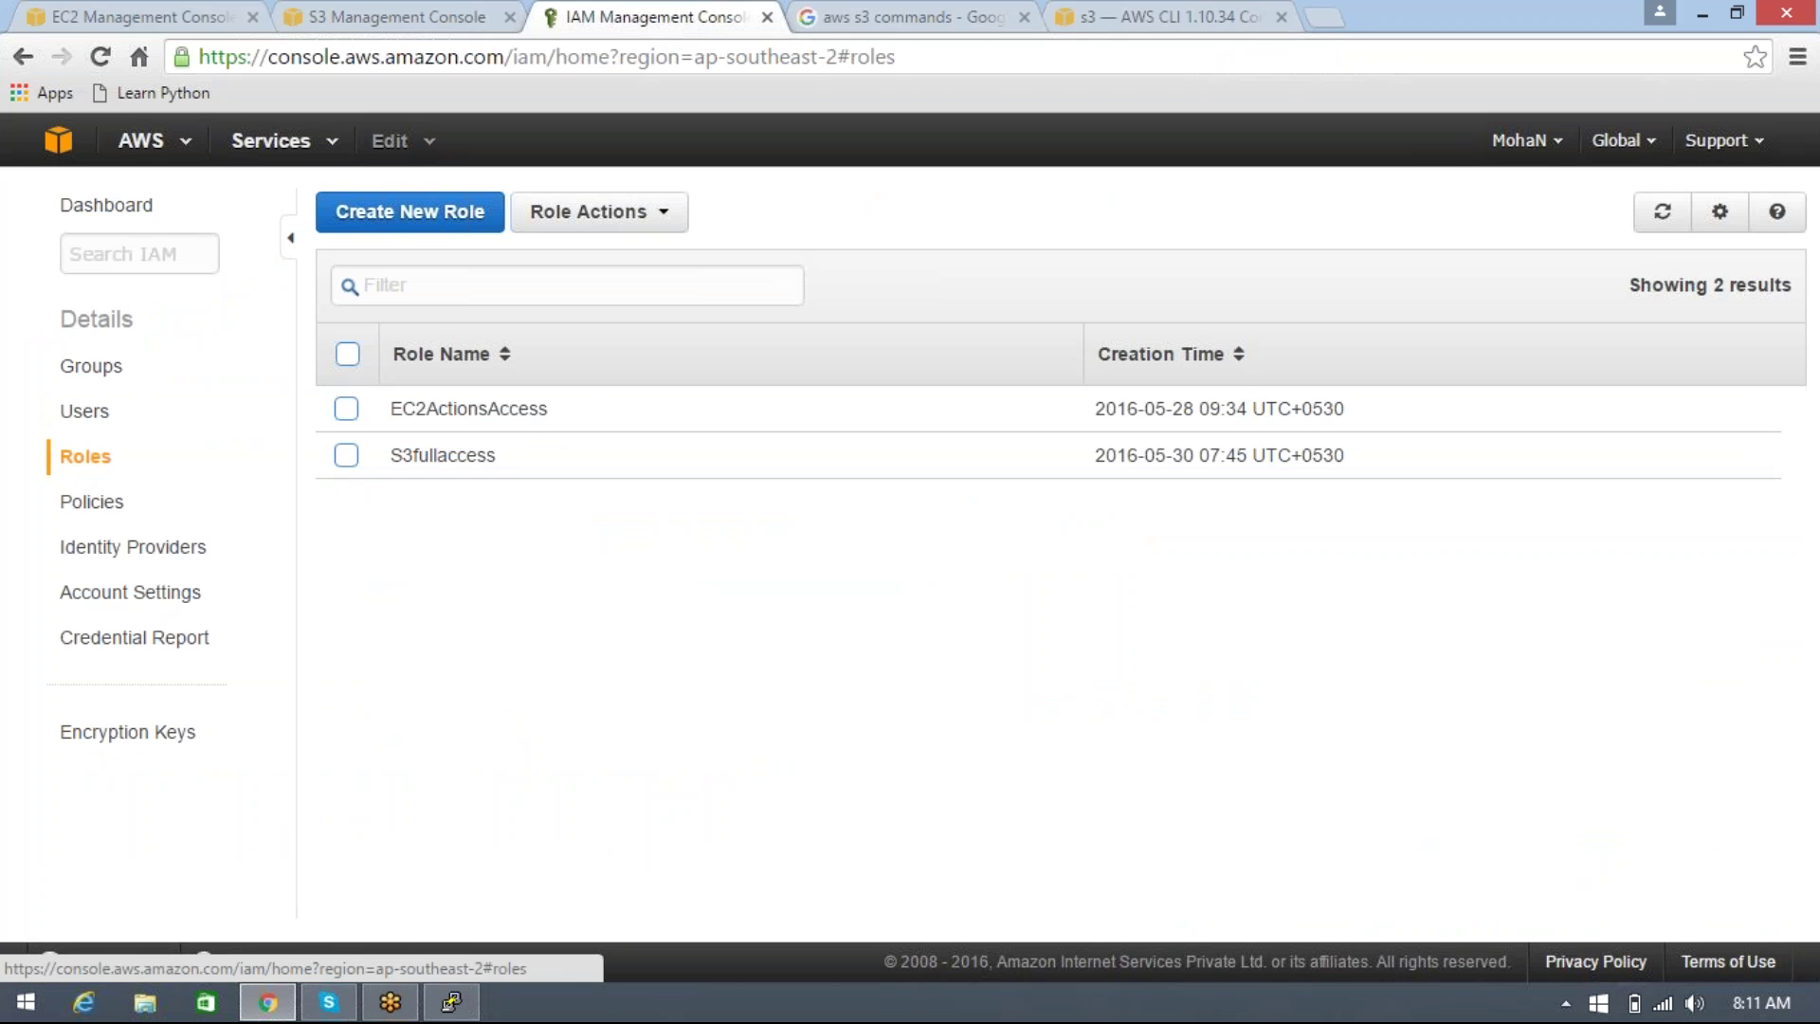
pyautogui.click(412, 459)
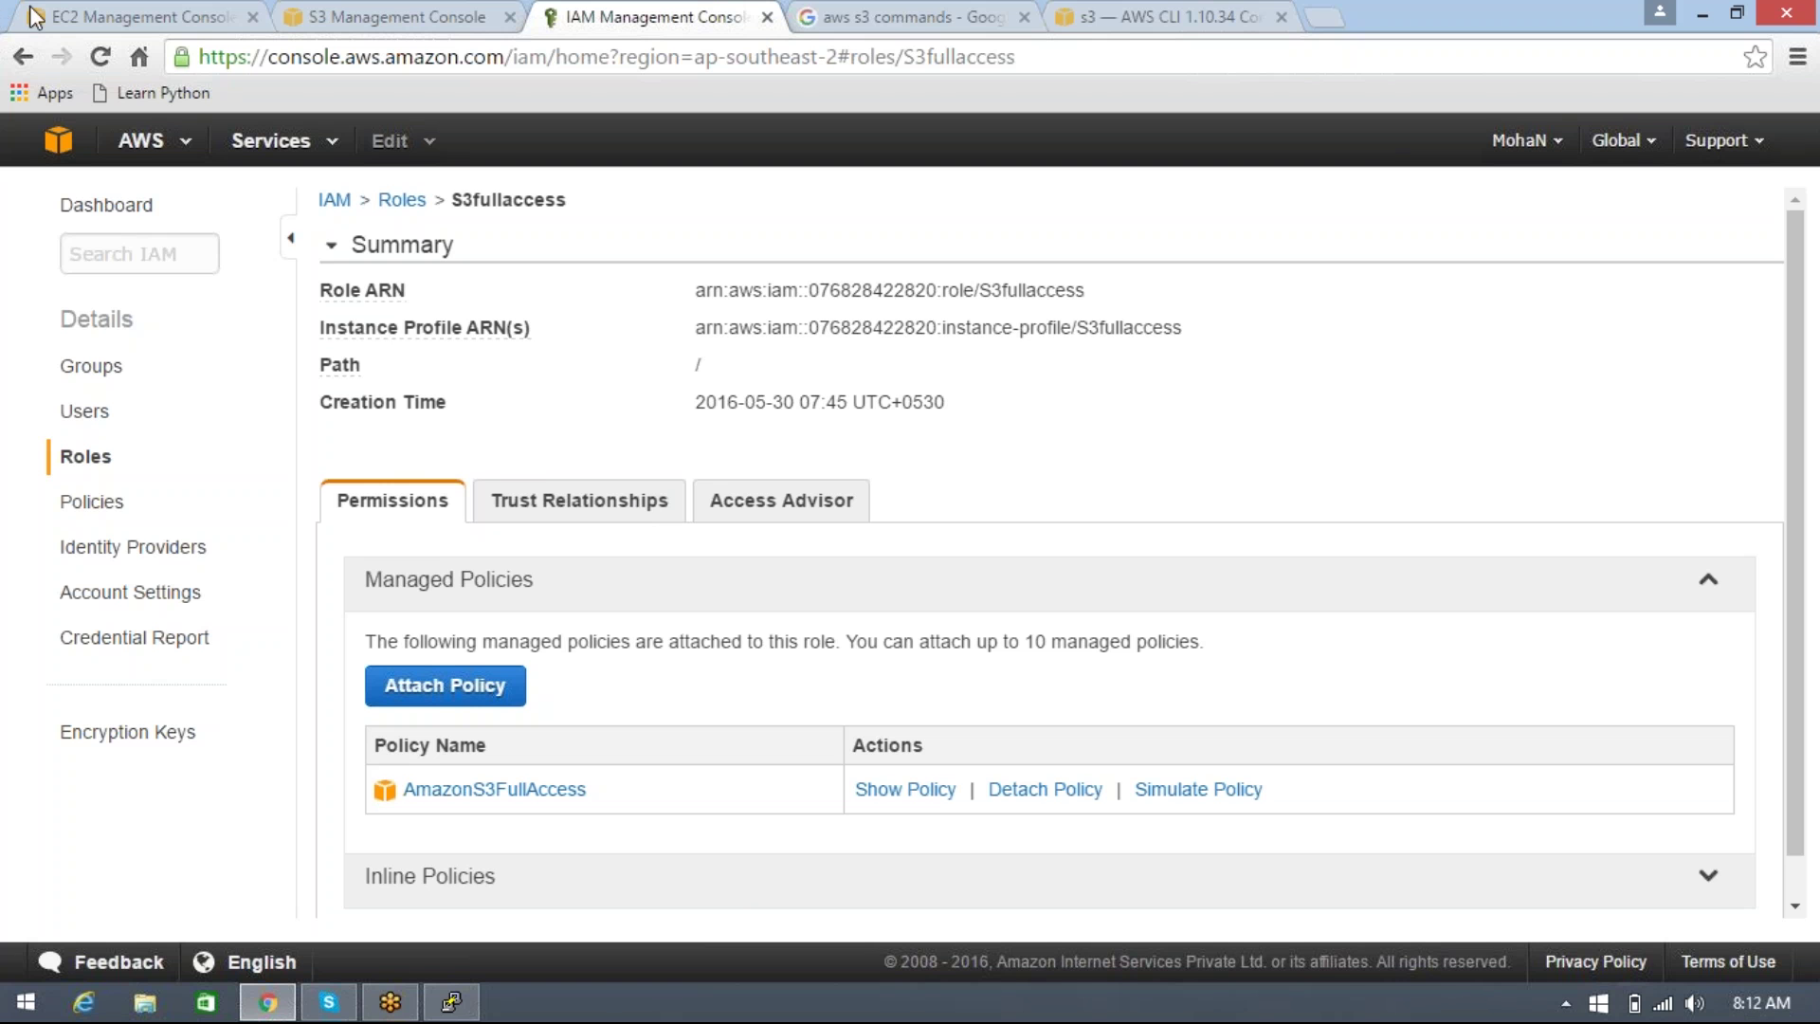
# Step: Return to the EC2 launch wizard, keep the default storage settings, and proceed to tagging the instance
pyautogui.click(121, 19)
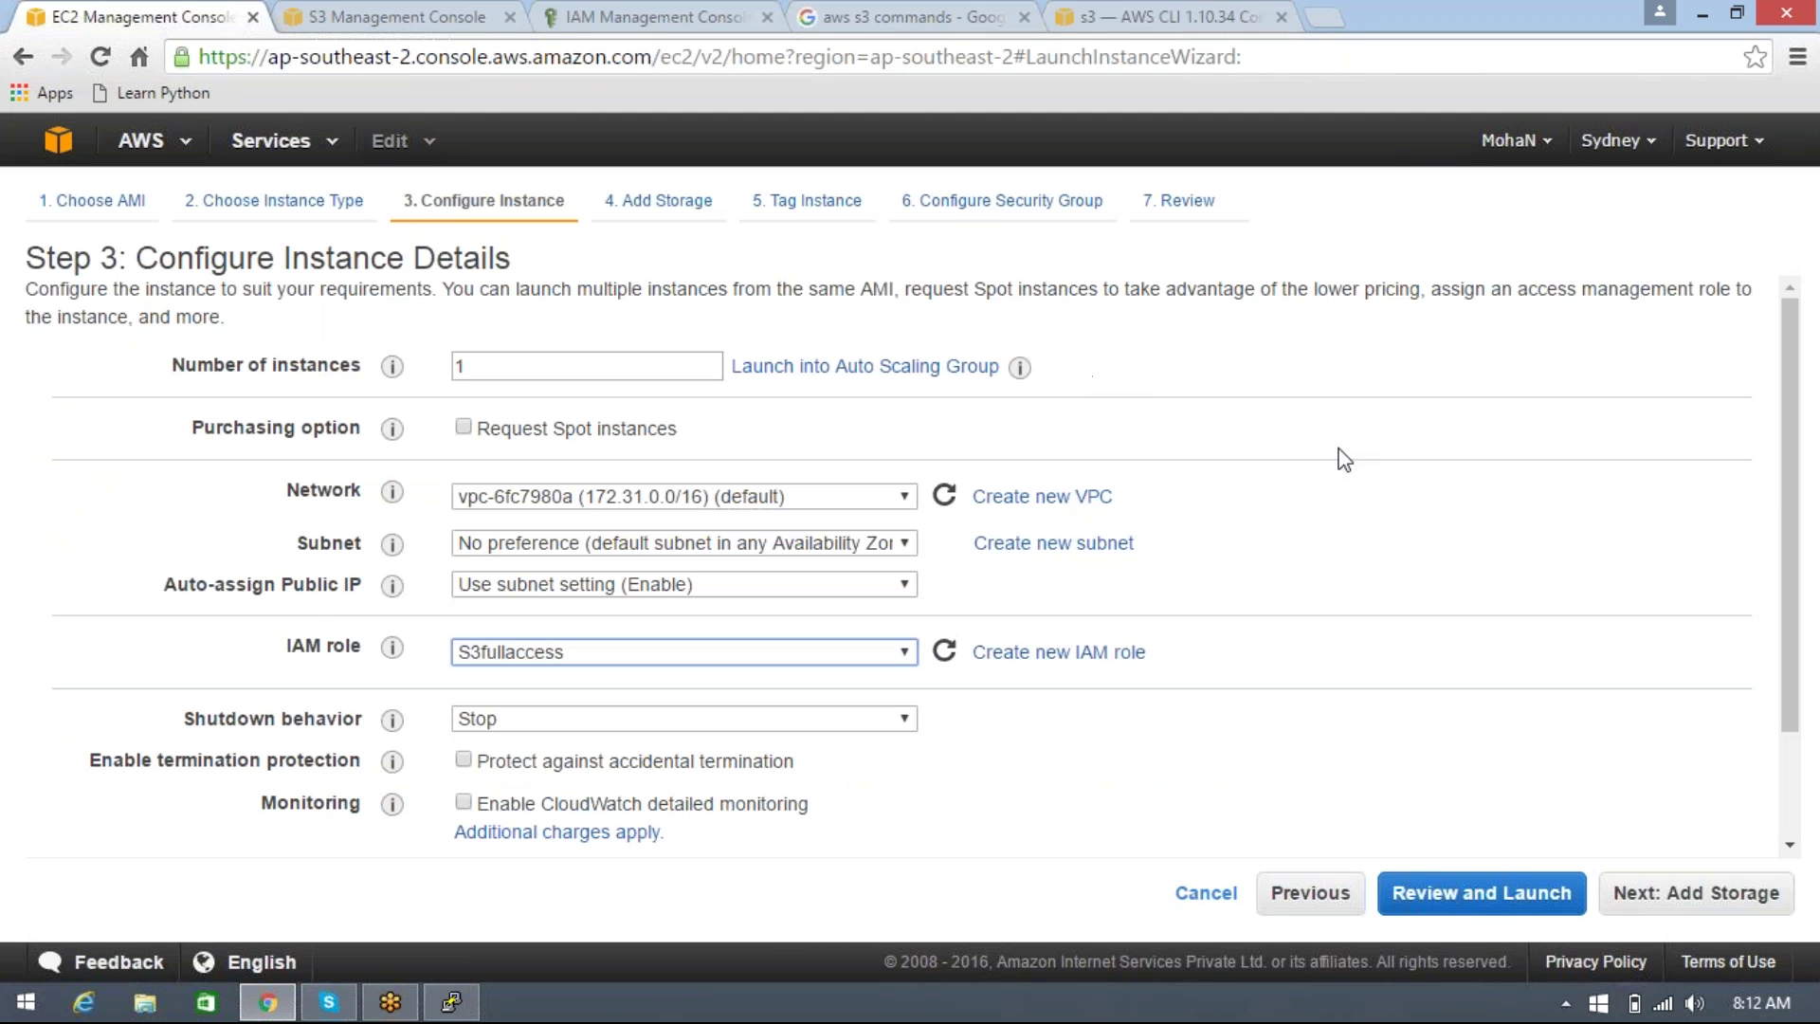
pyautogui.click(1707, 916)
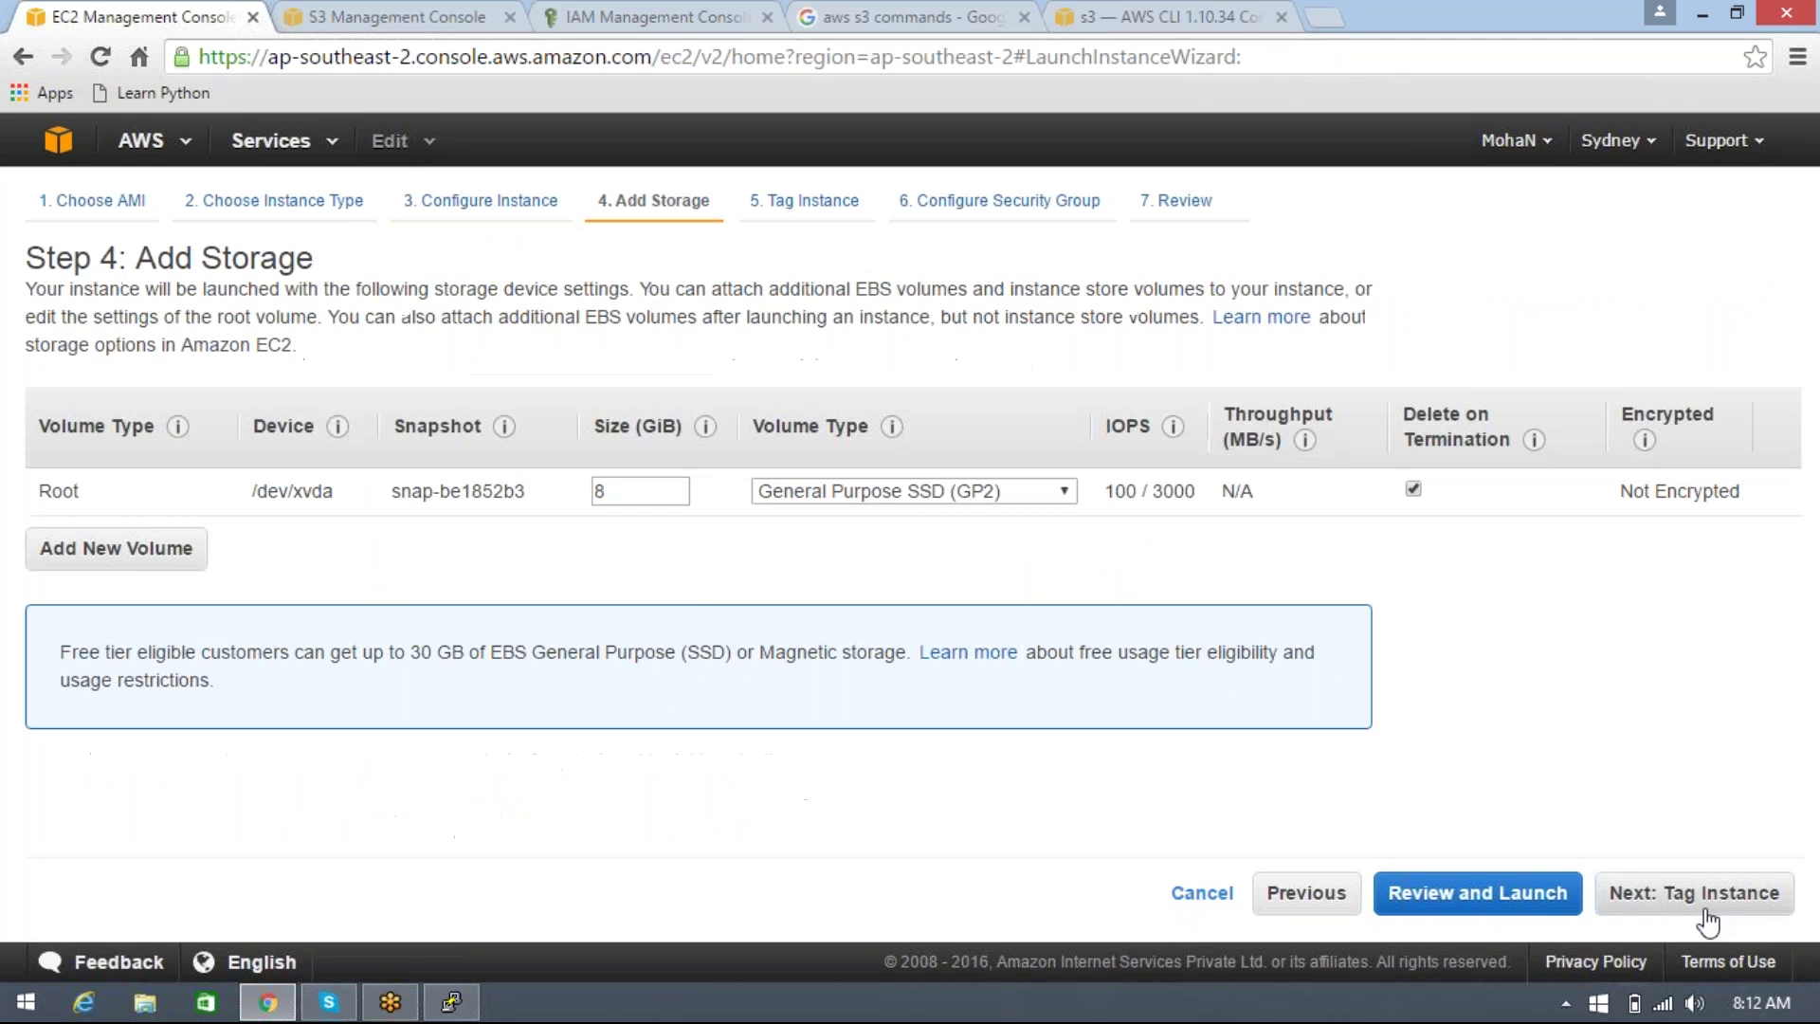
pyautogui.click(1706, 916)
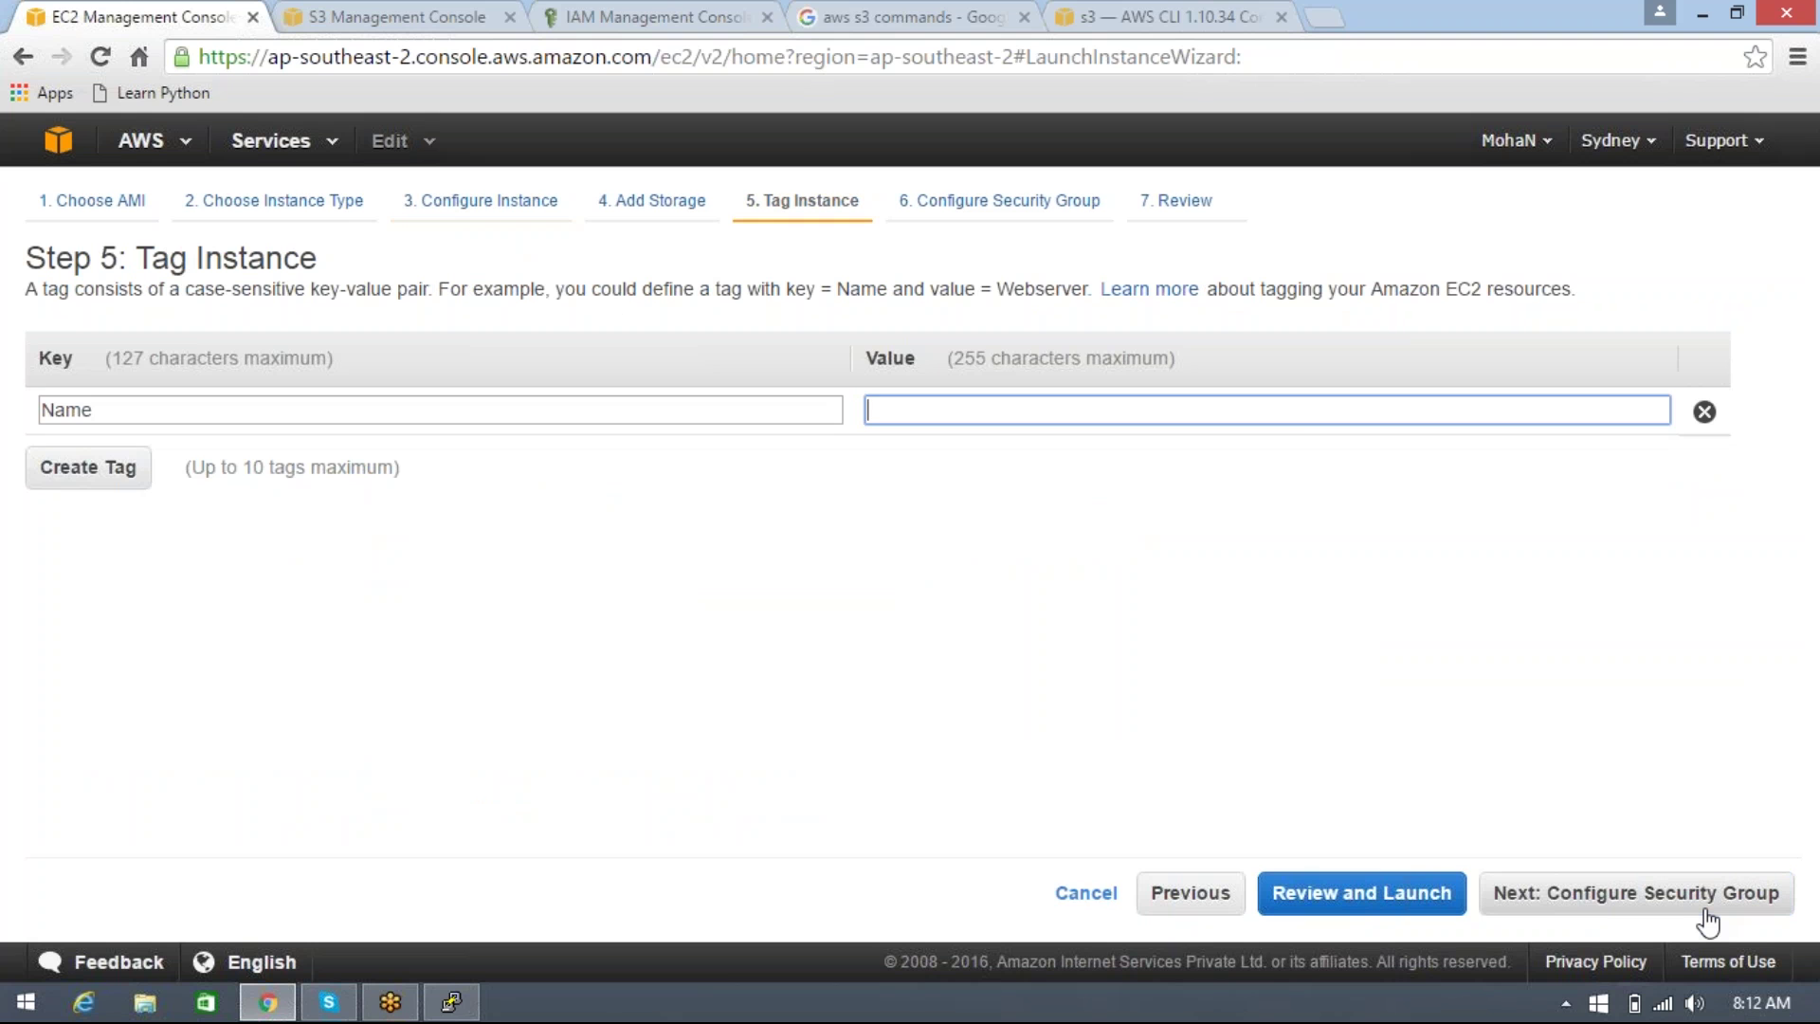
# Step: Name the instance WithIAMRole, assign the existing SydnSG security group, and proceed to the launch review
pyautogui.write('With')
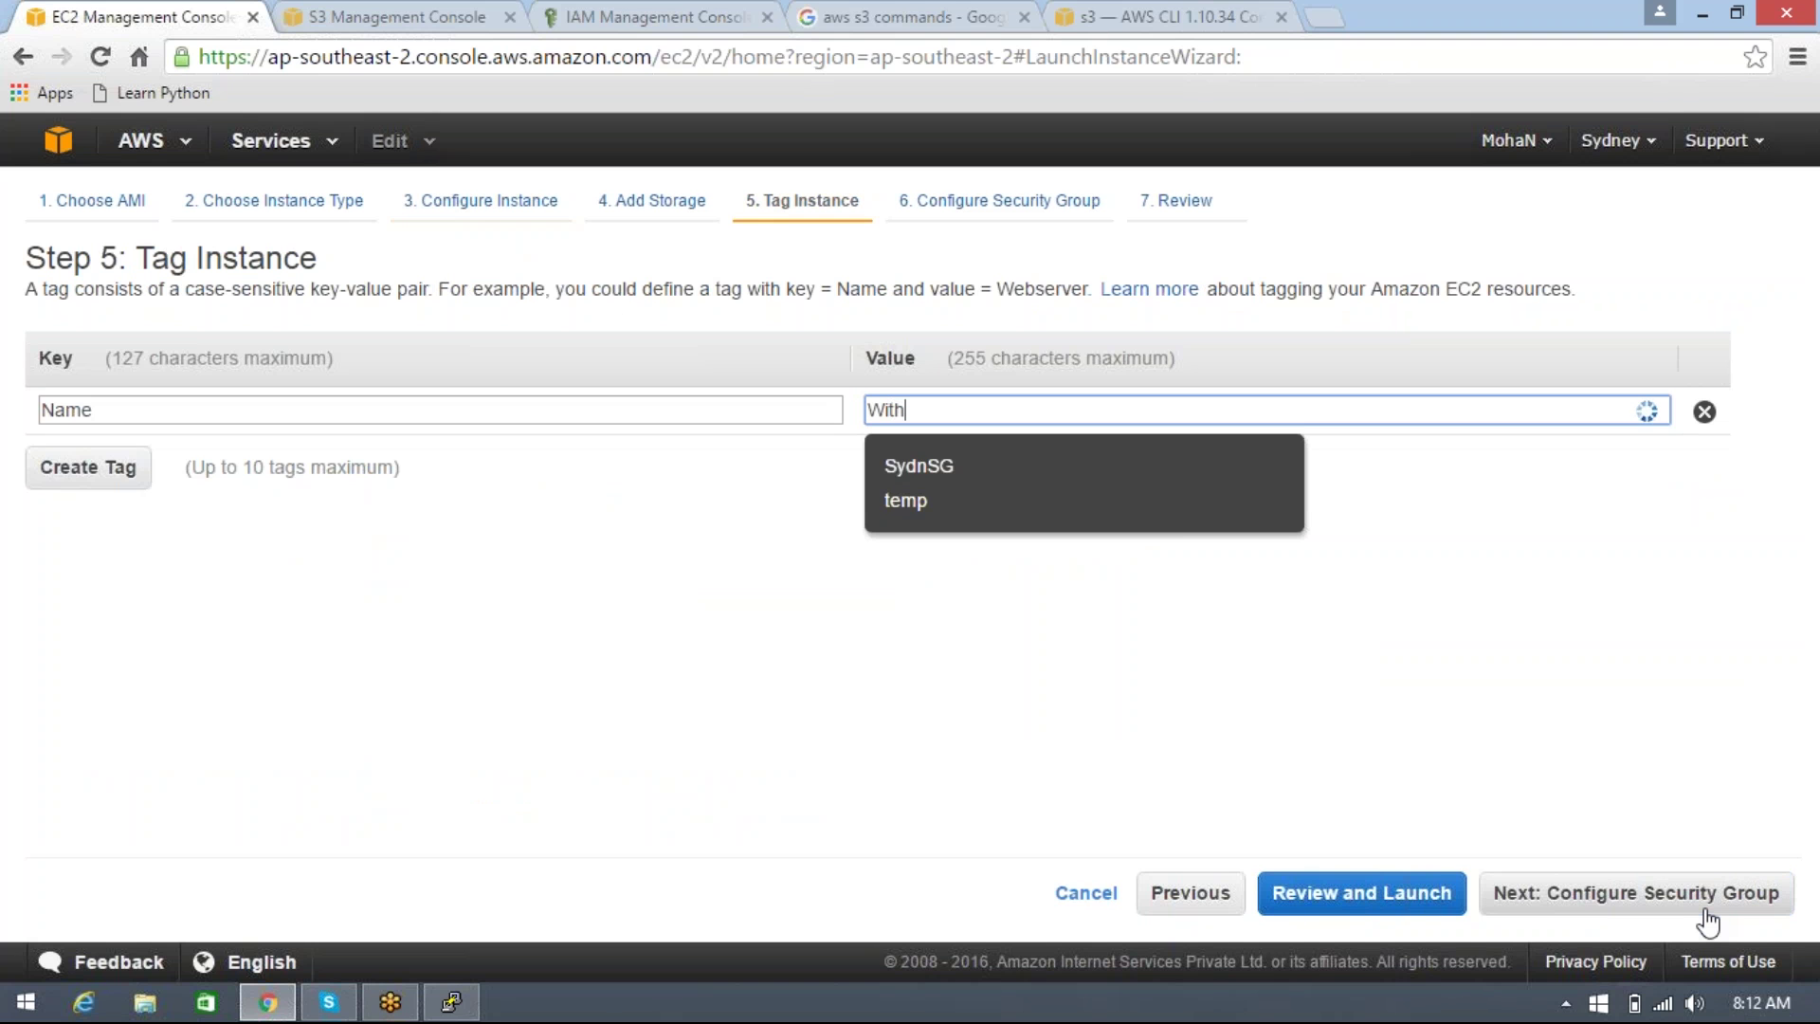
pyautogui.write('IAMRole')
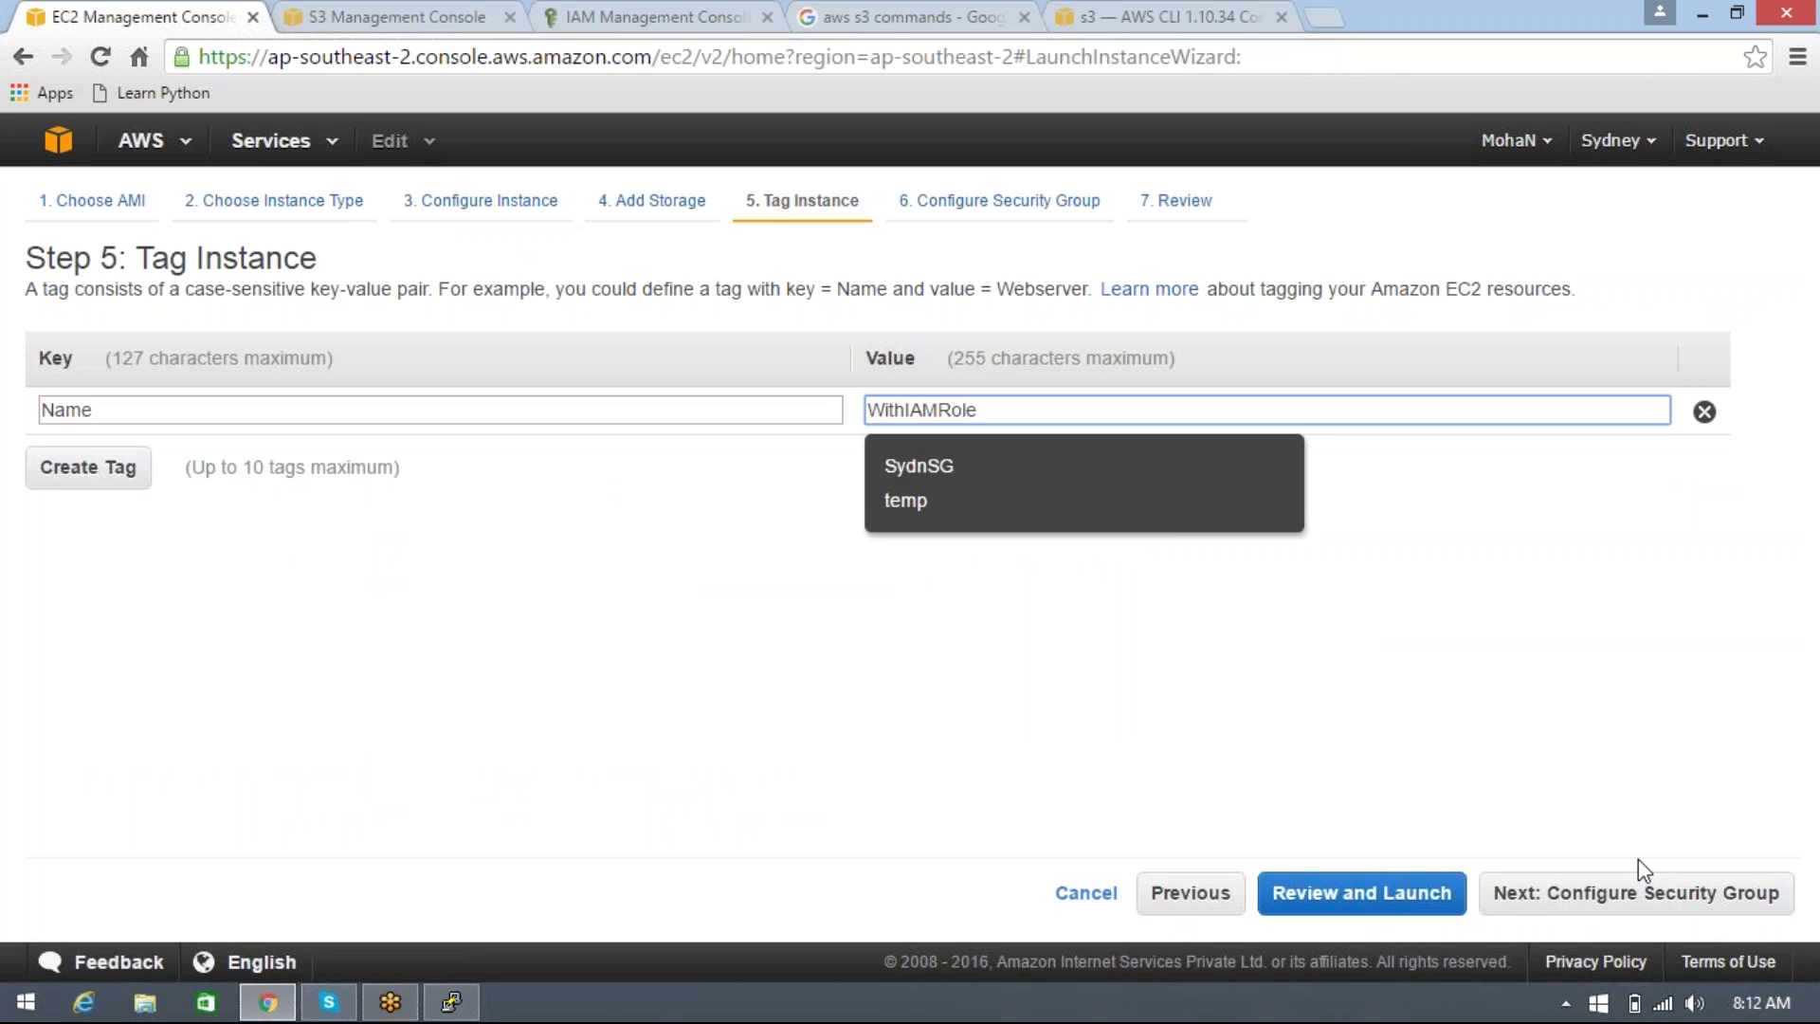
pyautogui.click(1640, 893)
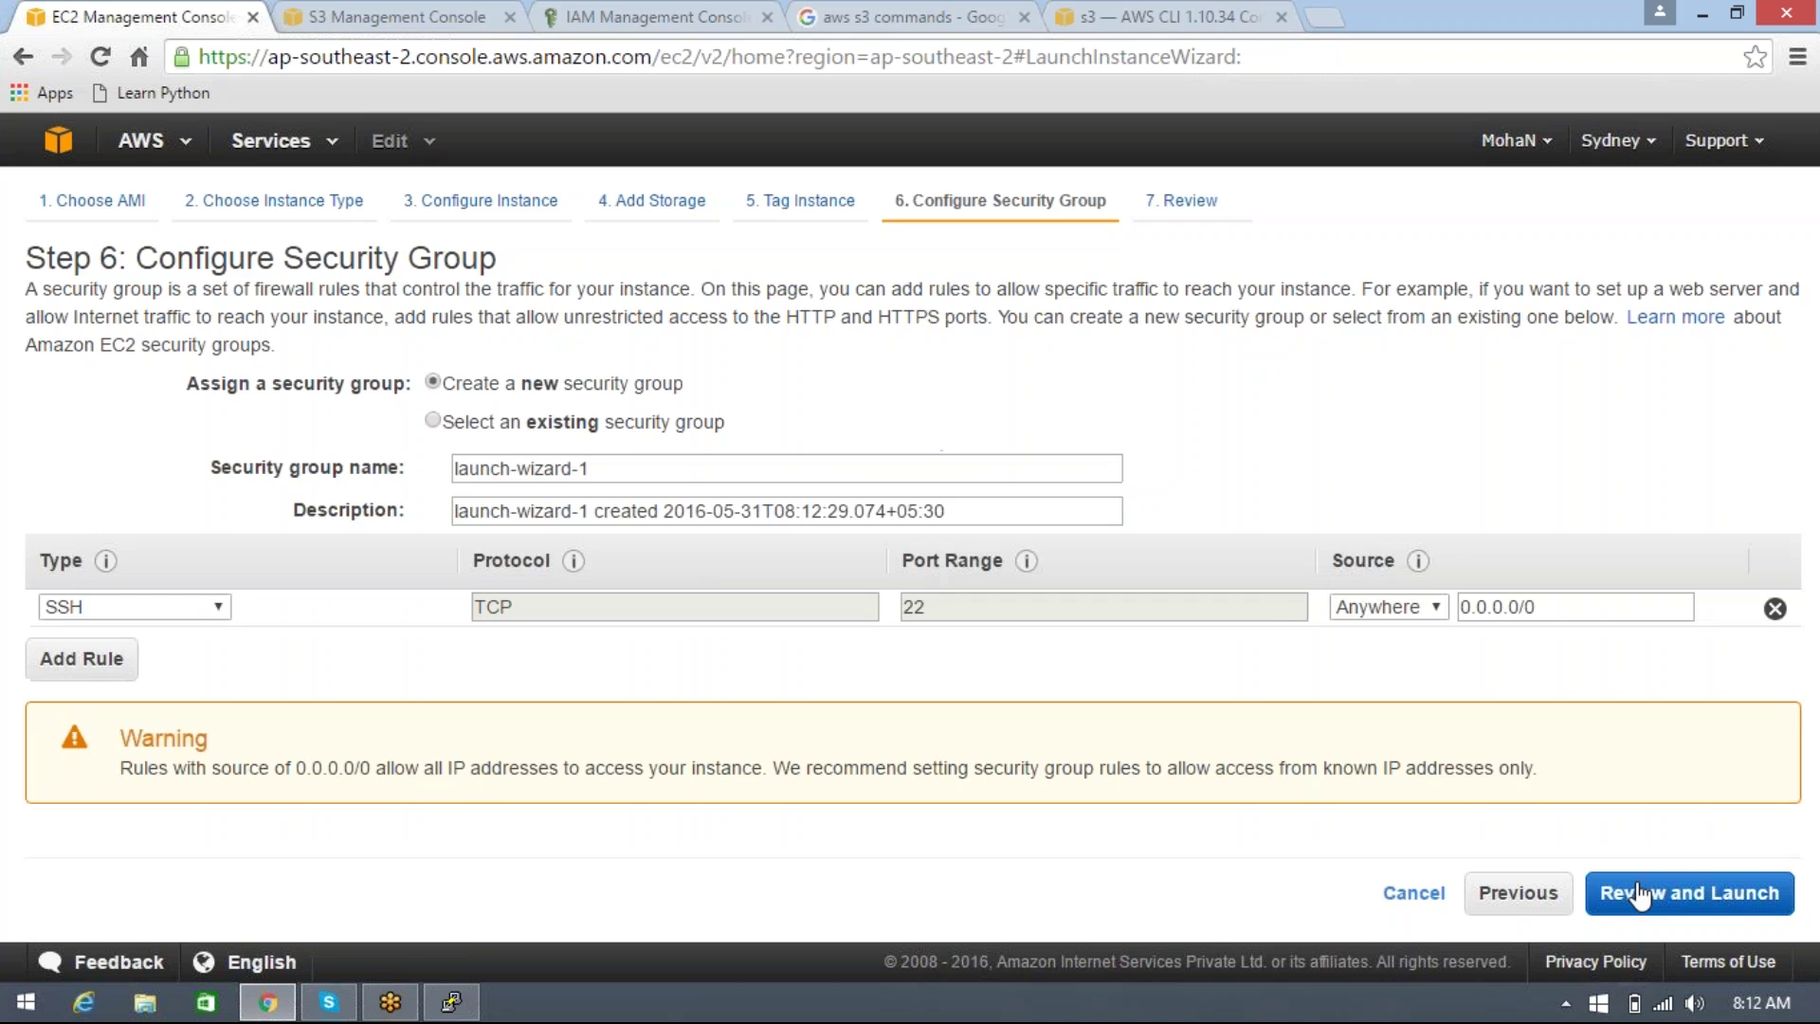
pyautogui.click(607, 424)
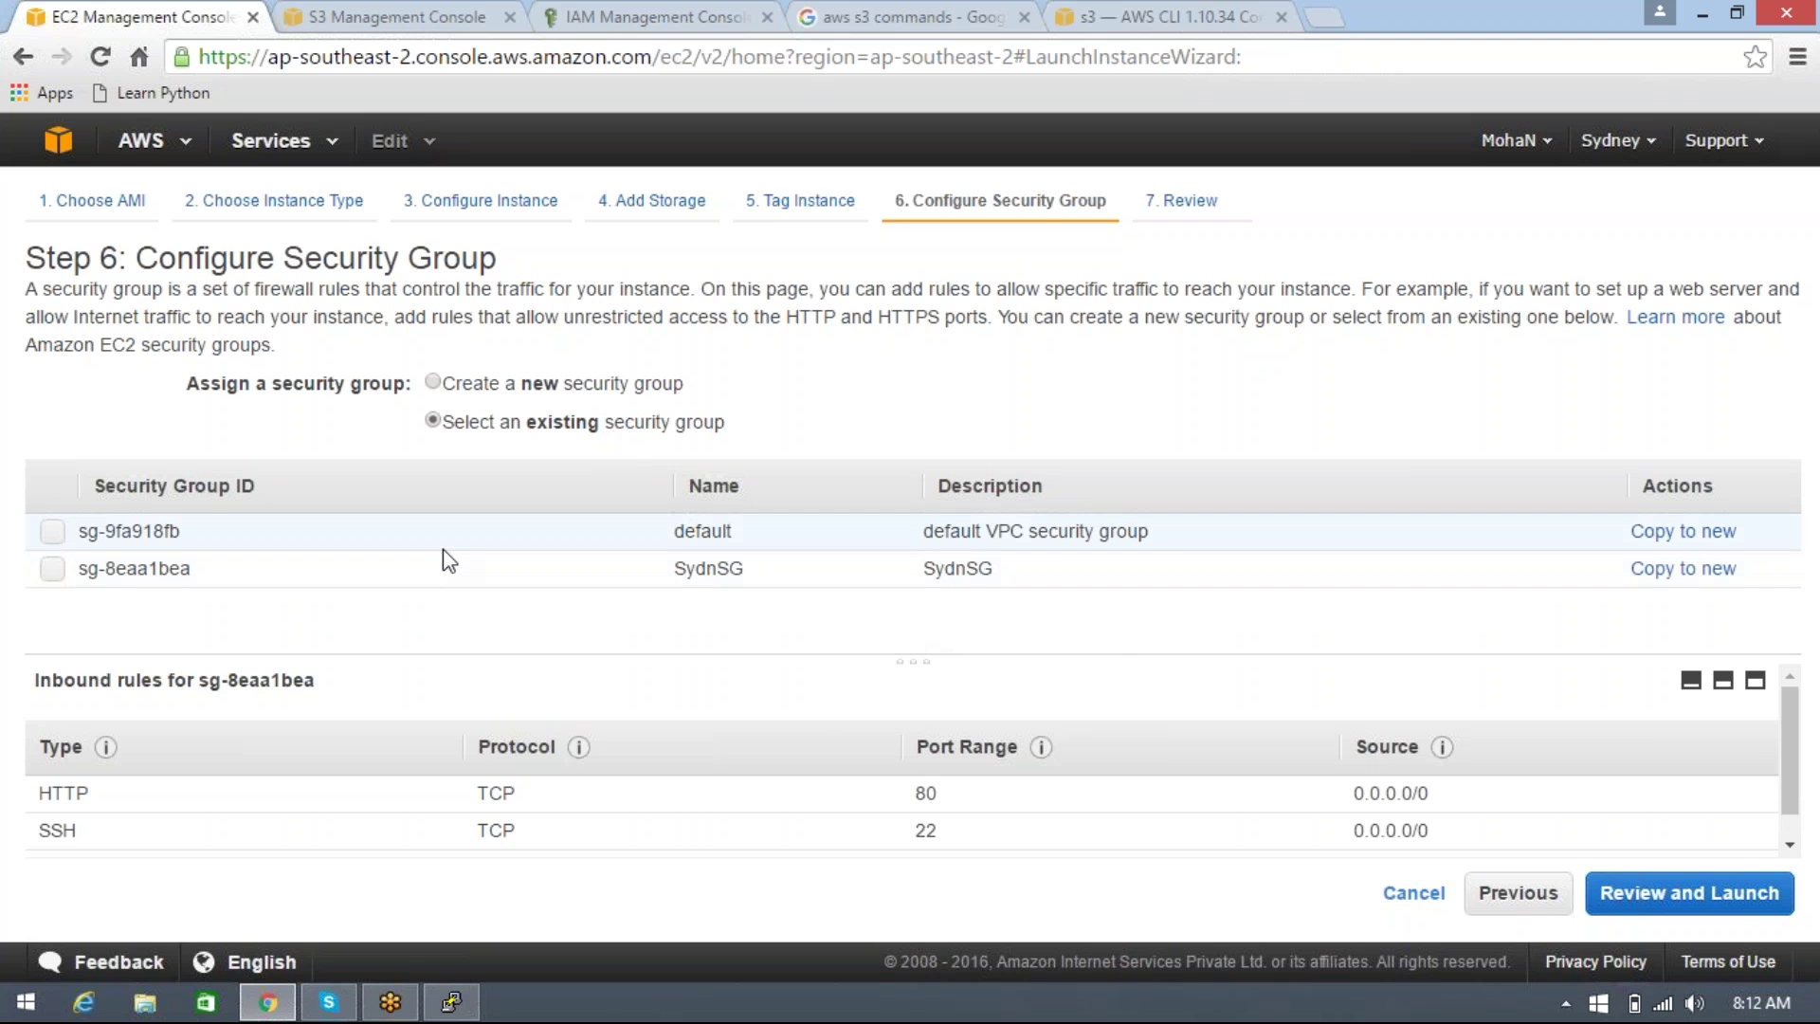
pyautogui.click(449, 588)
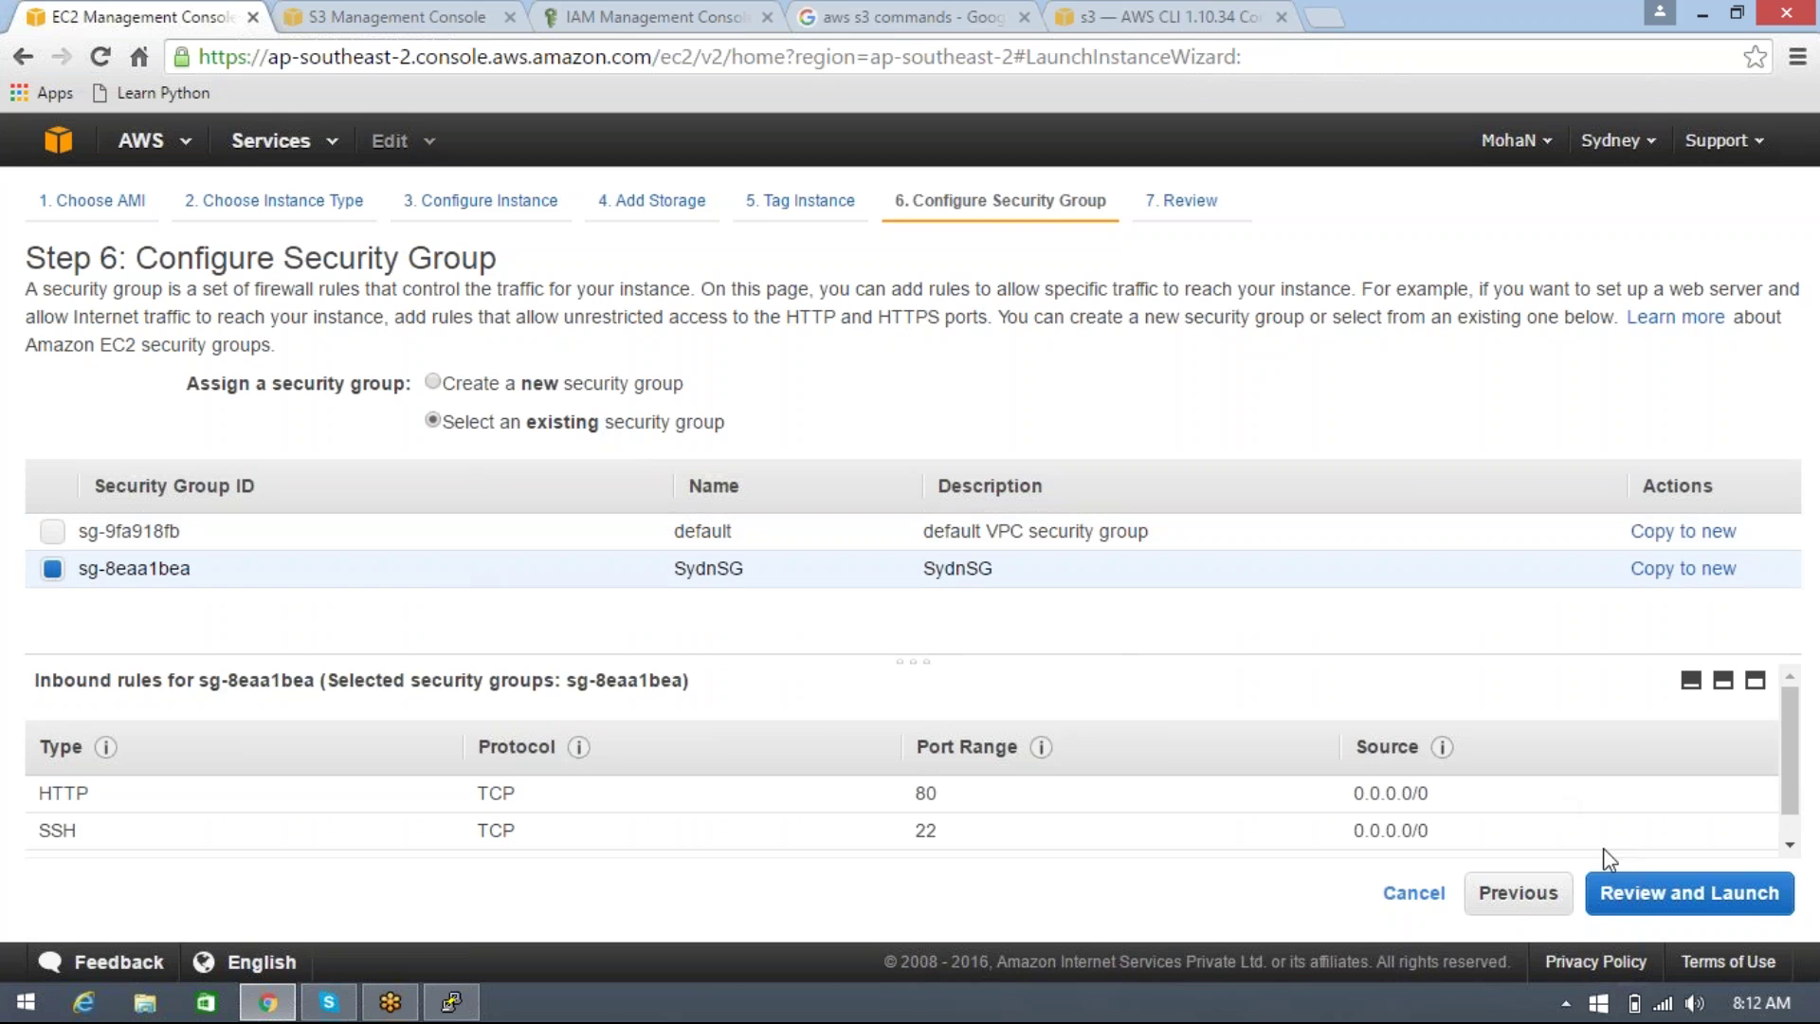
pyautogui.click(1615, 908)
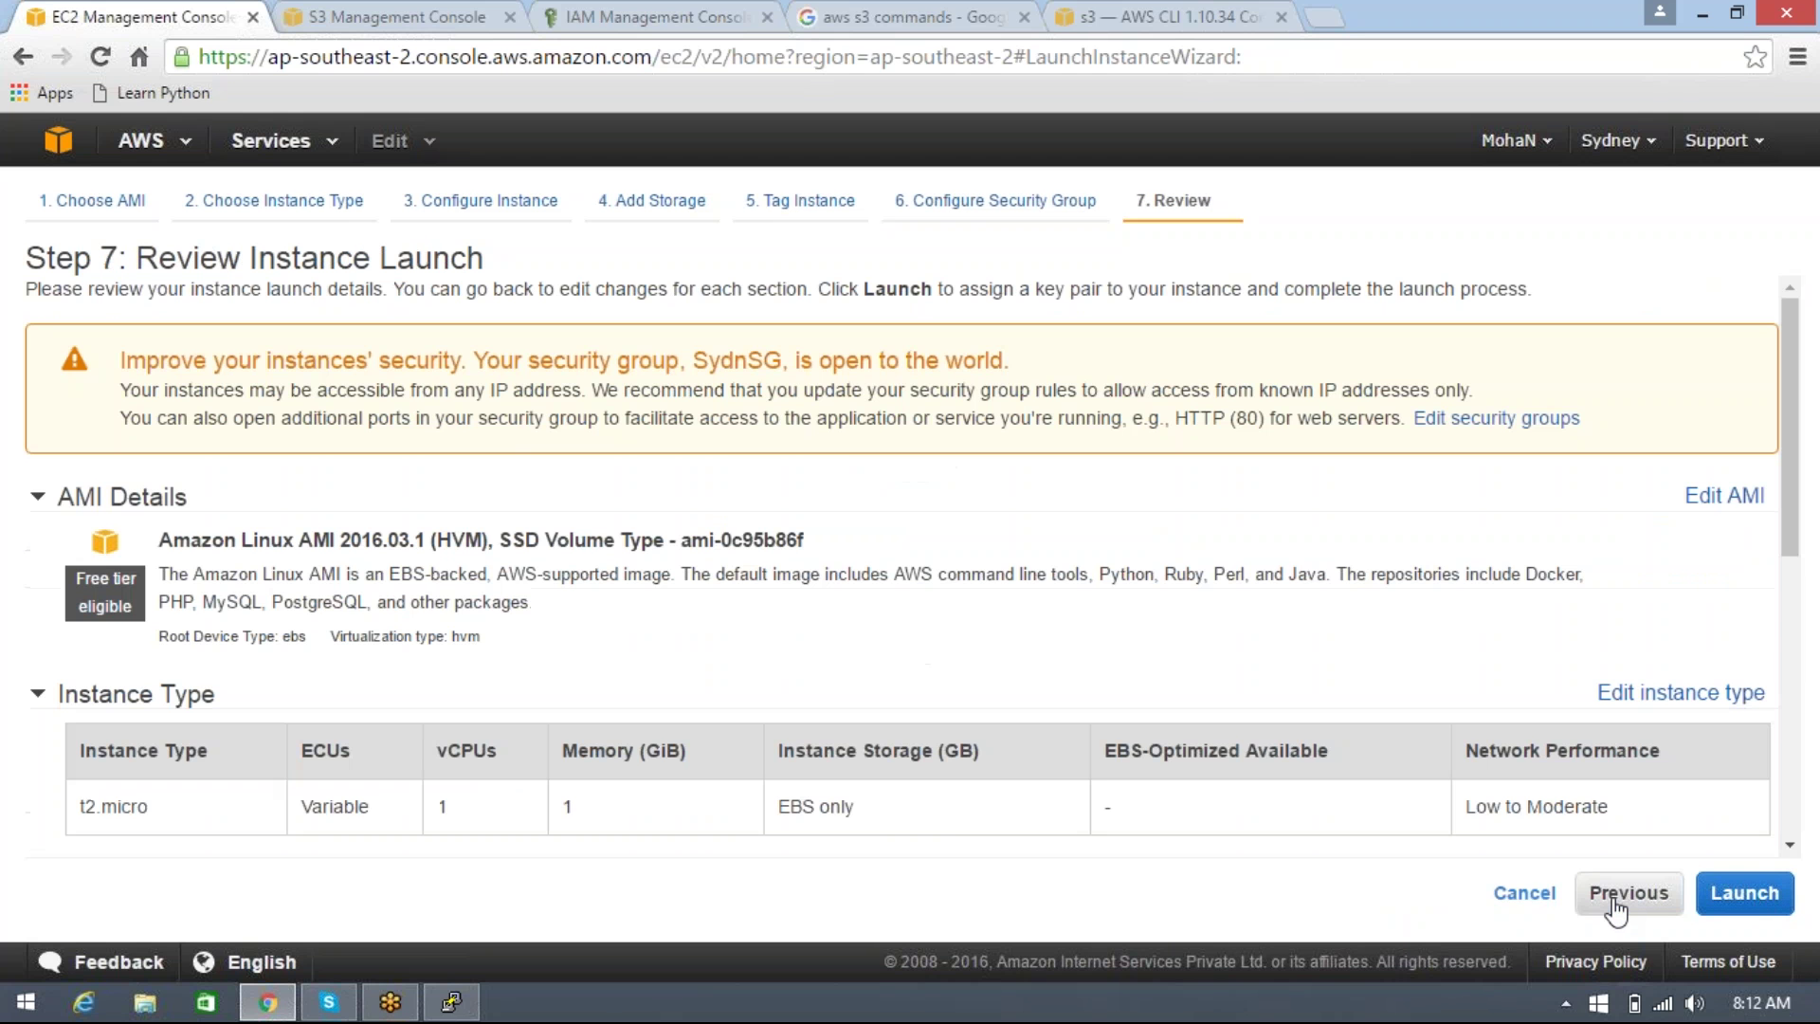
# Step: Launch the instance with the existing SydnKP key pair, acknowledging access to its private key, and open the instances list
pyautogui.click(1745, 893)
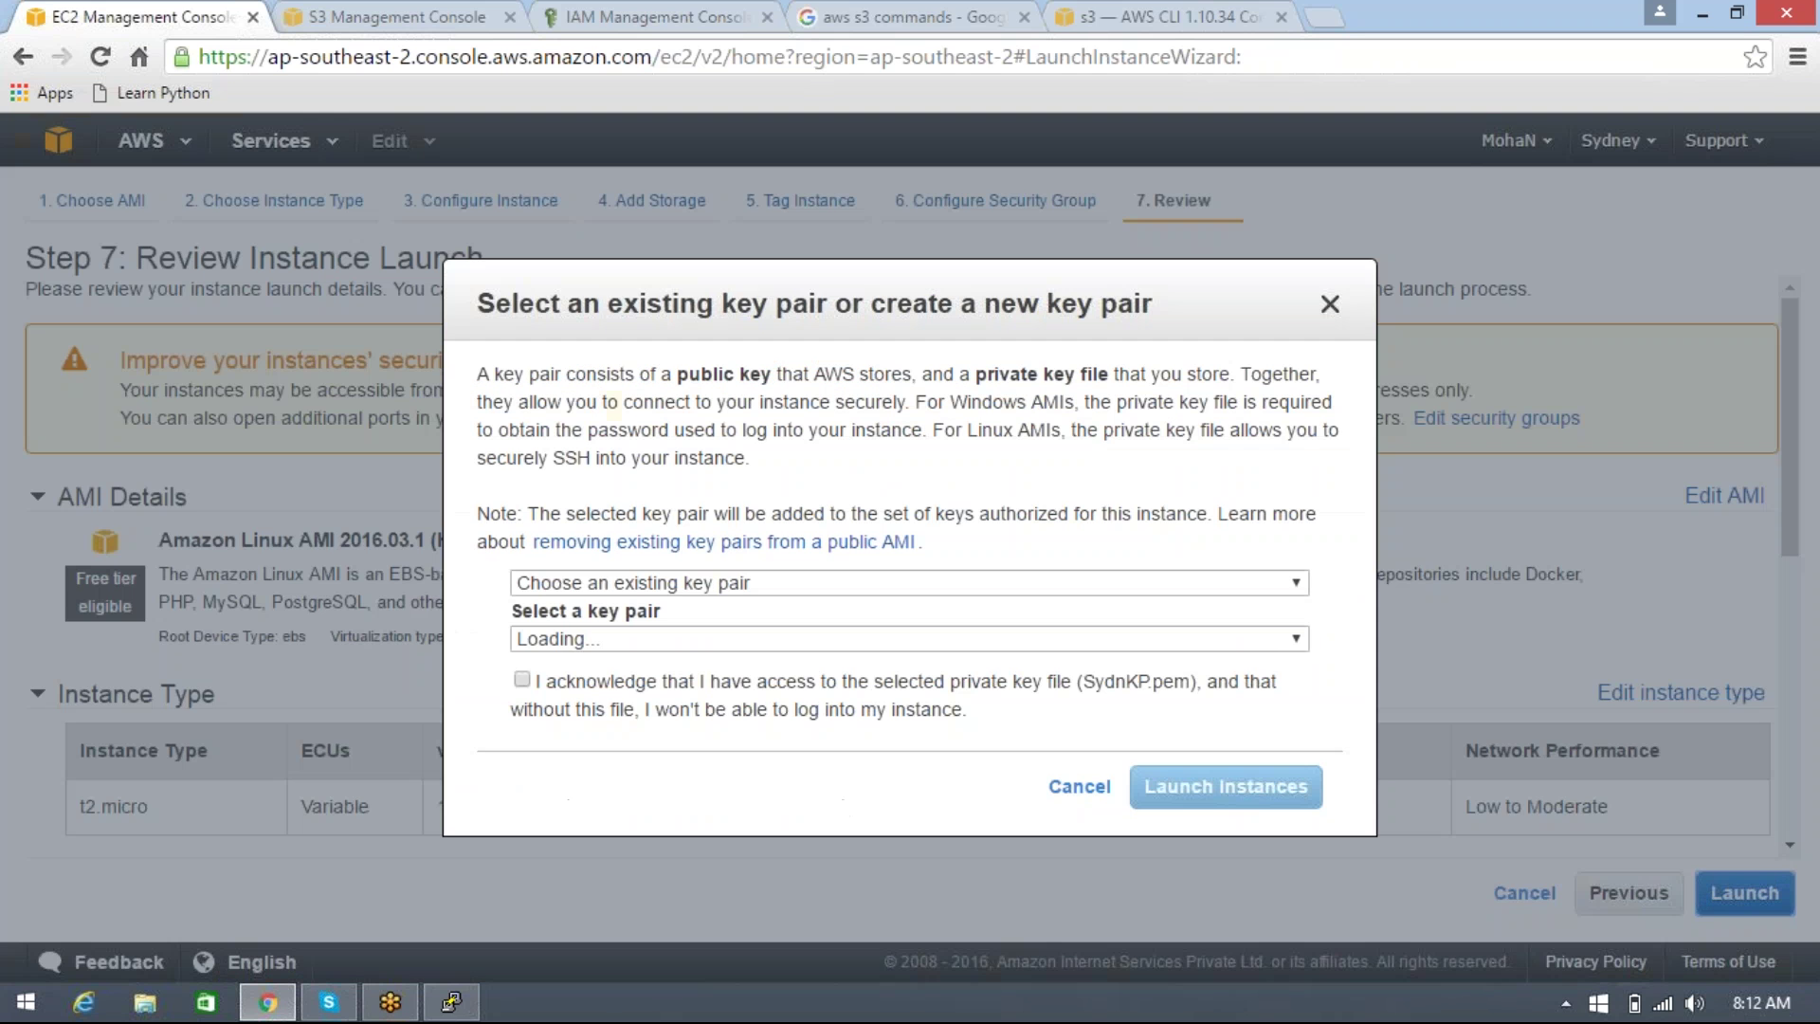
pyautogui.click(733, 706)
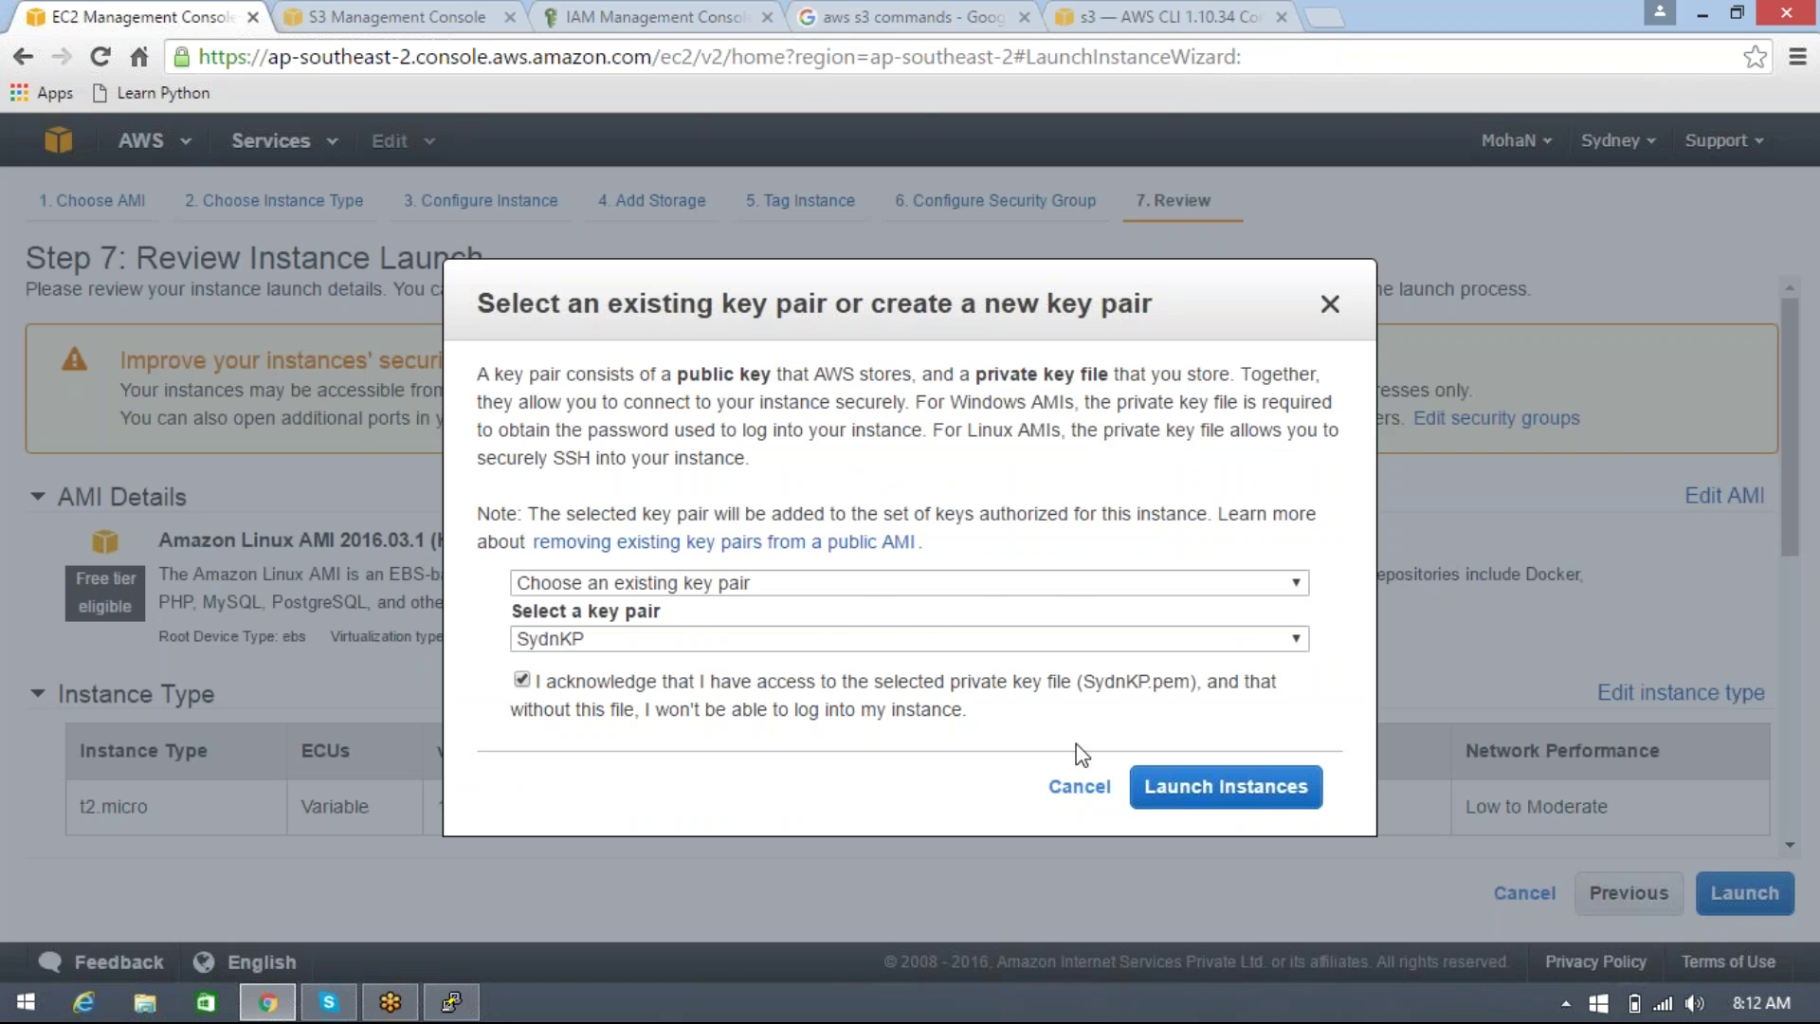
pyautogui.click(1178, 789)
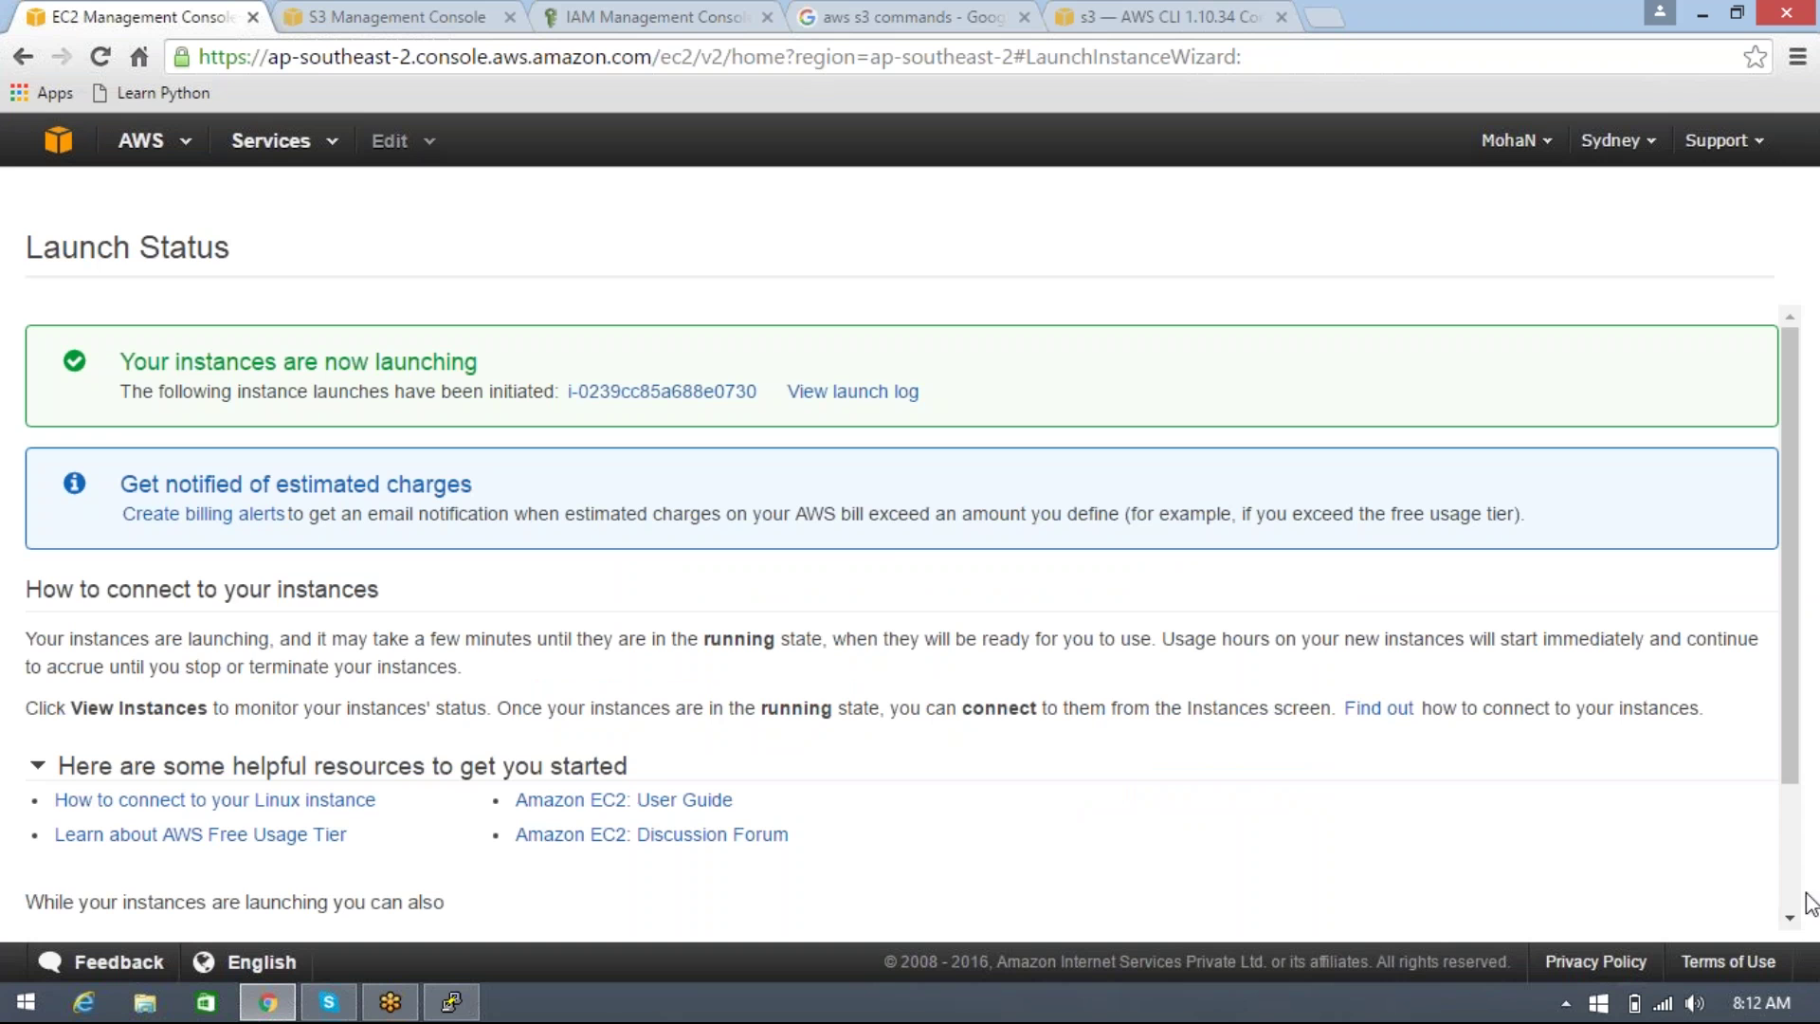
pyautogui.scroll(-2, 1802, 904)
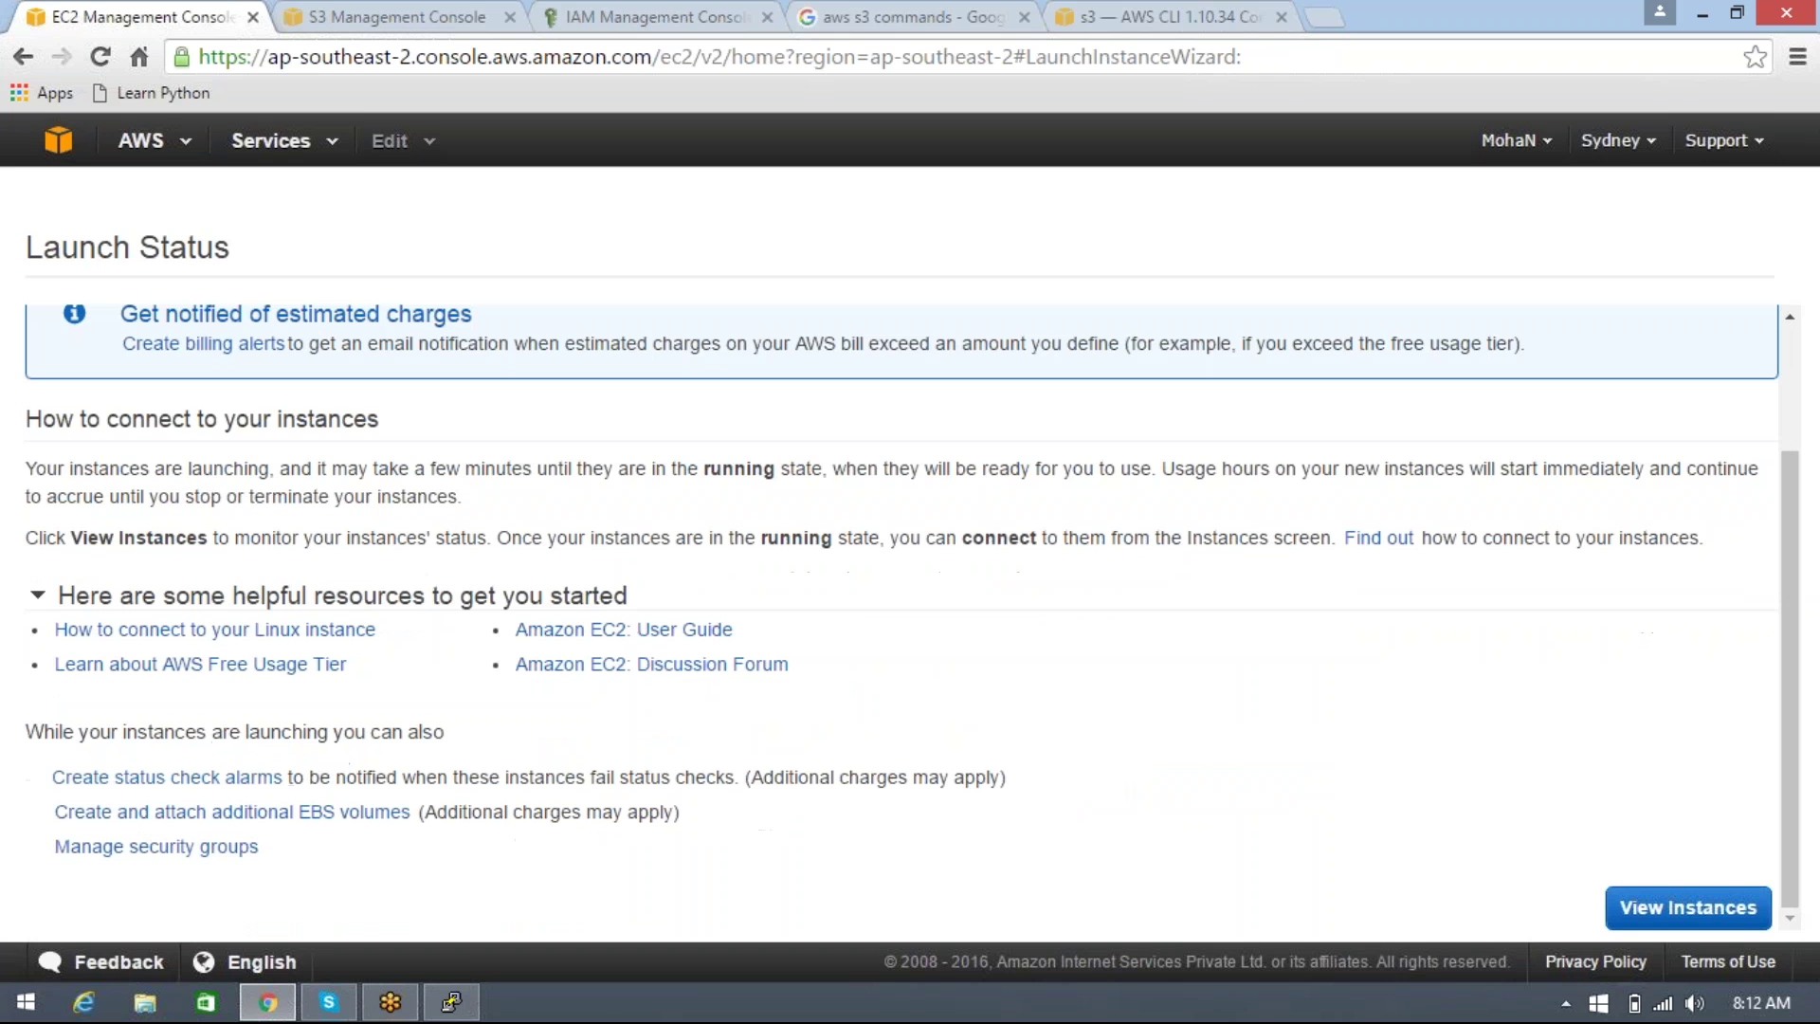
pyautogui.click(1728, 906)
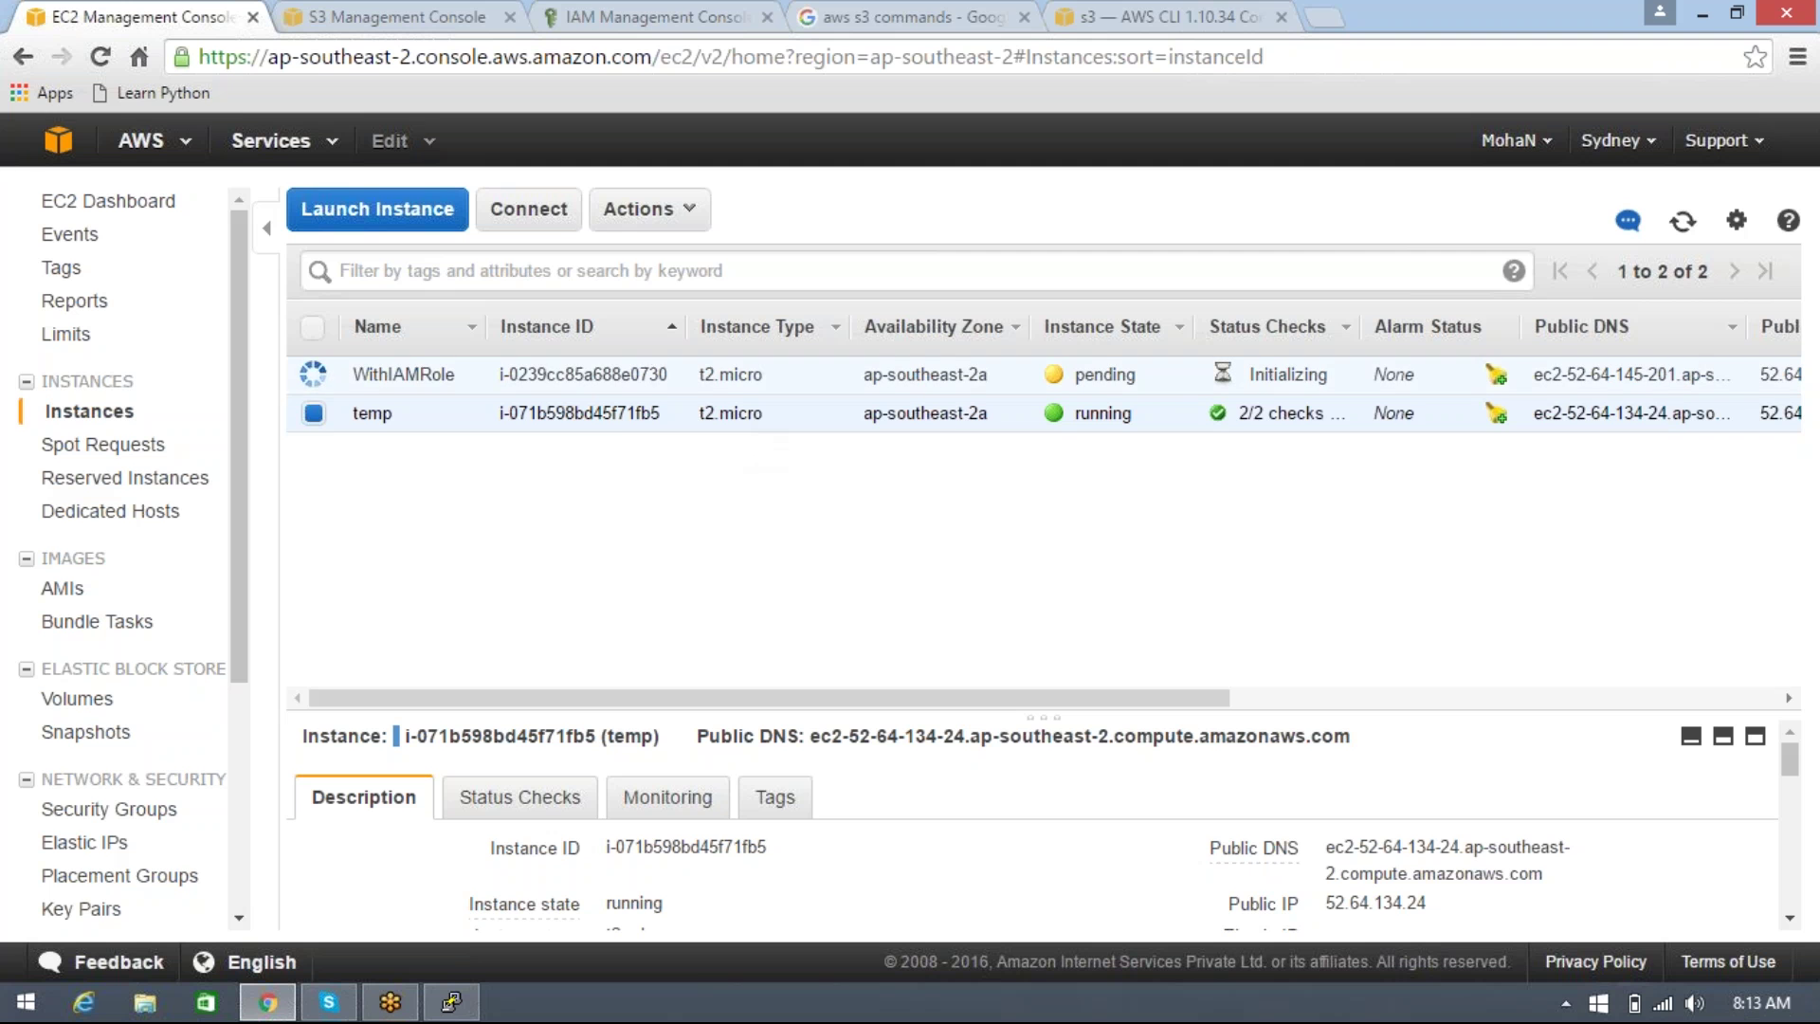
# Step: Copy the WithIAMRole instance's public IP and enter it as the host name of a new PuTTY session
pyautogui.click(656, 374)
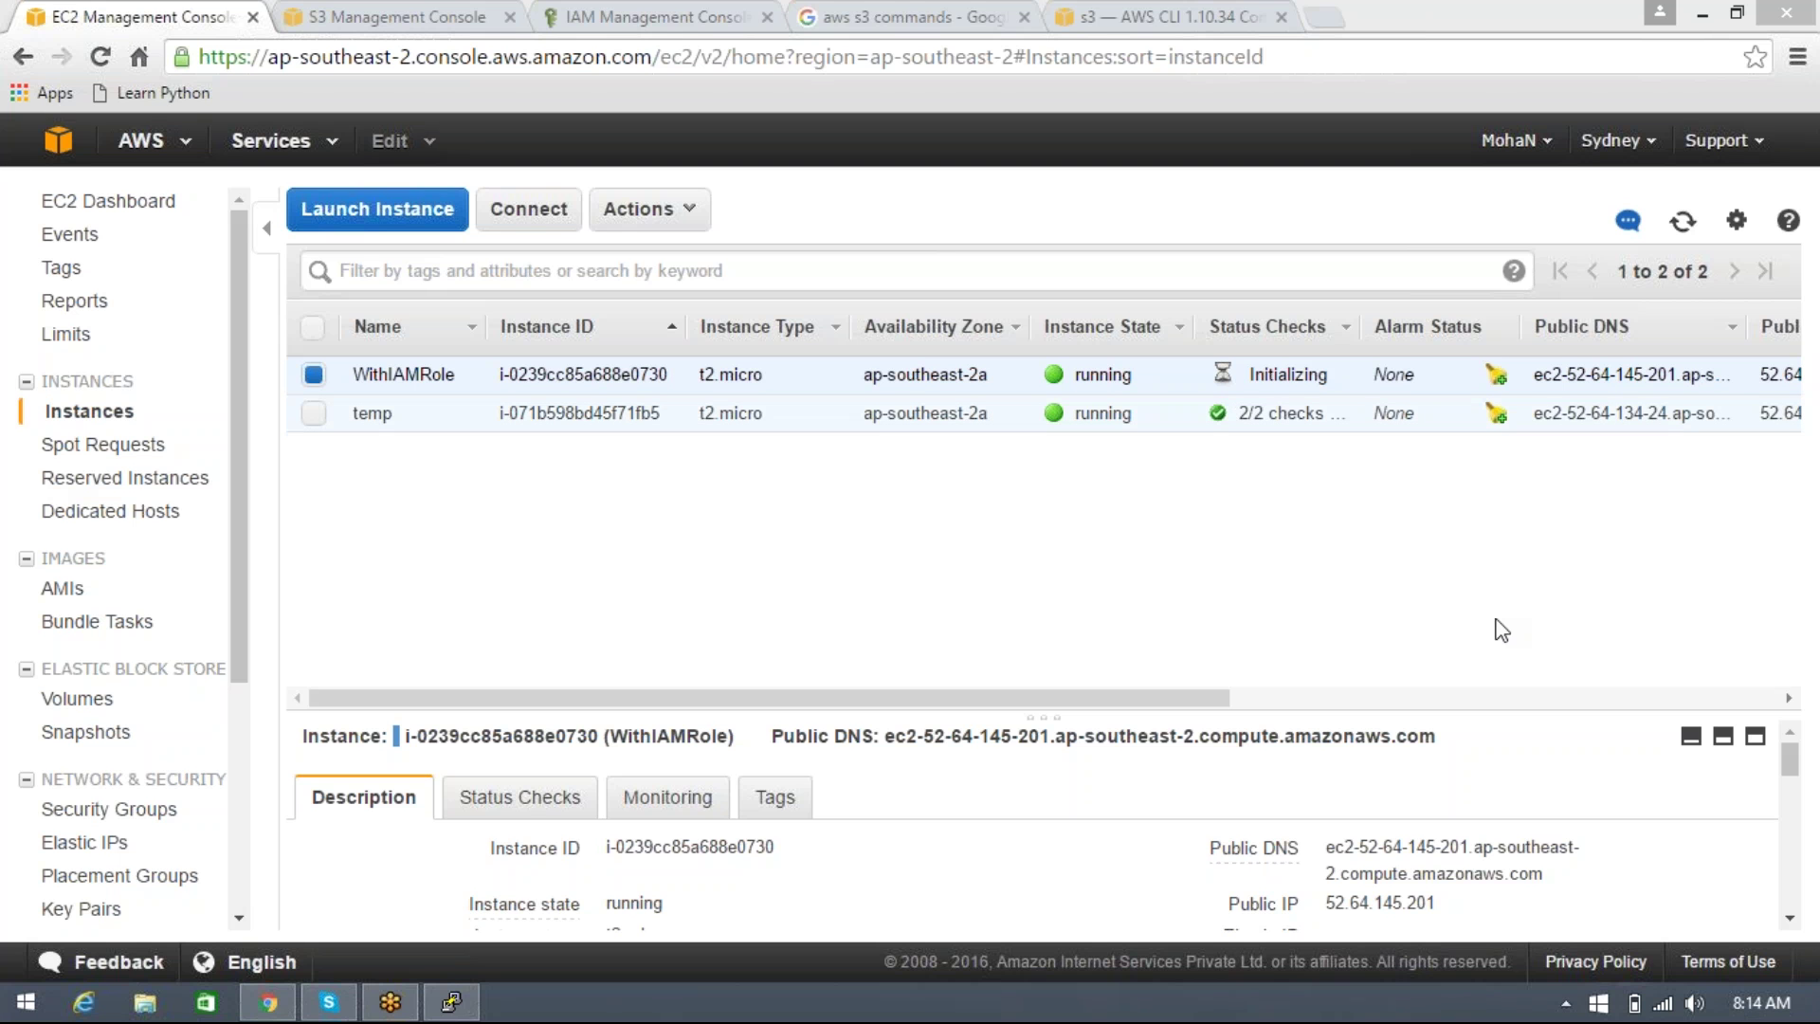
pyautogui.doubleClick(1335, 902)
pyautogui.hotkey('ctrl', 'c')
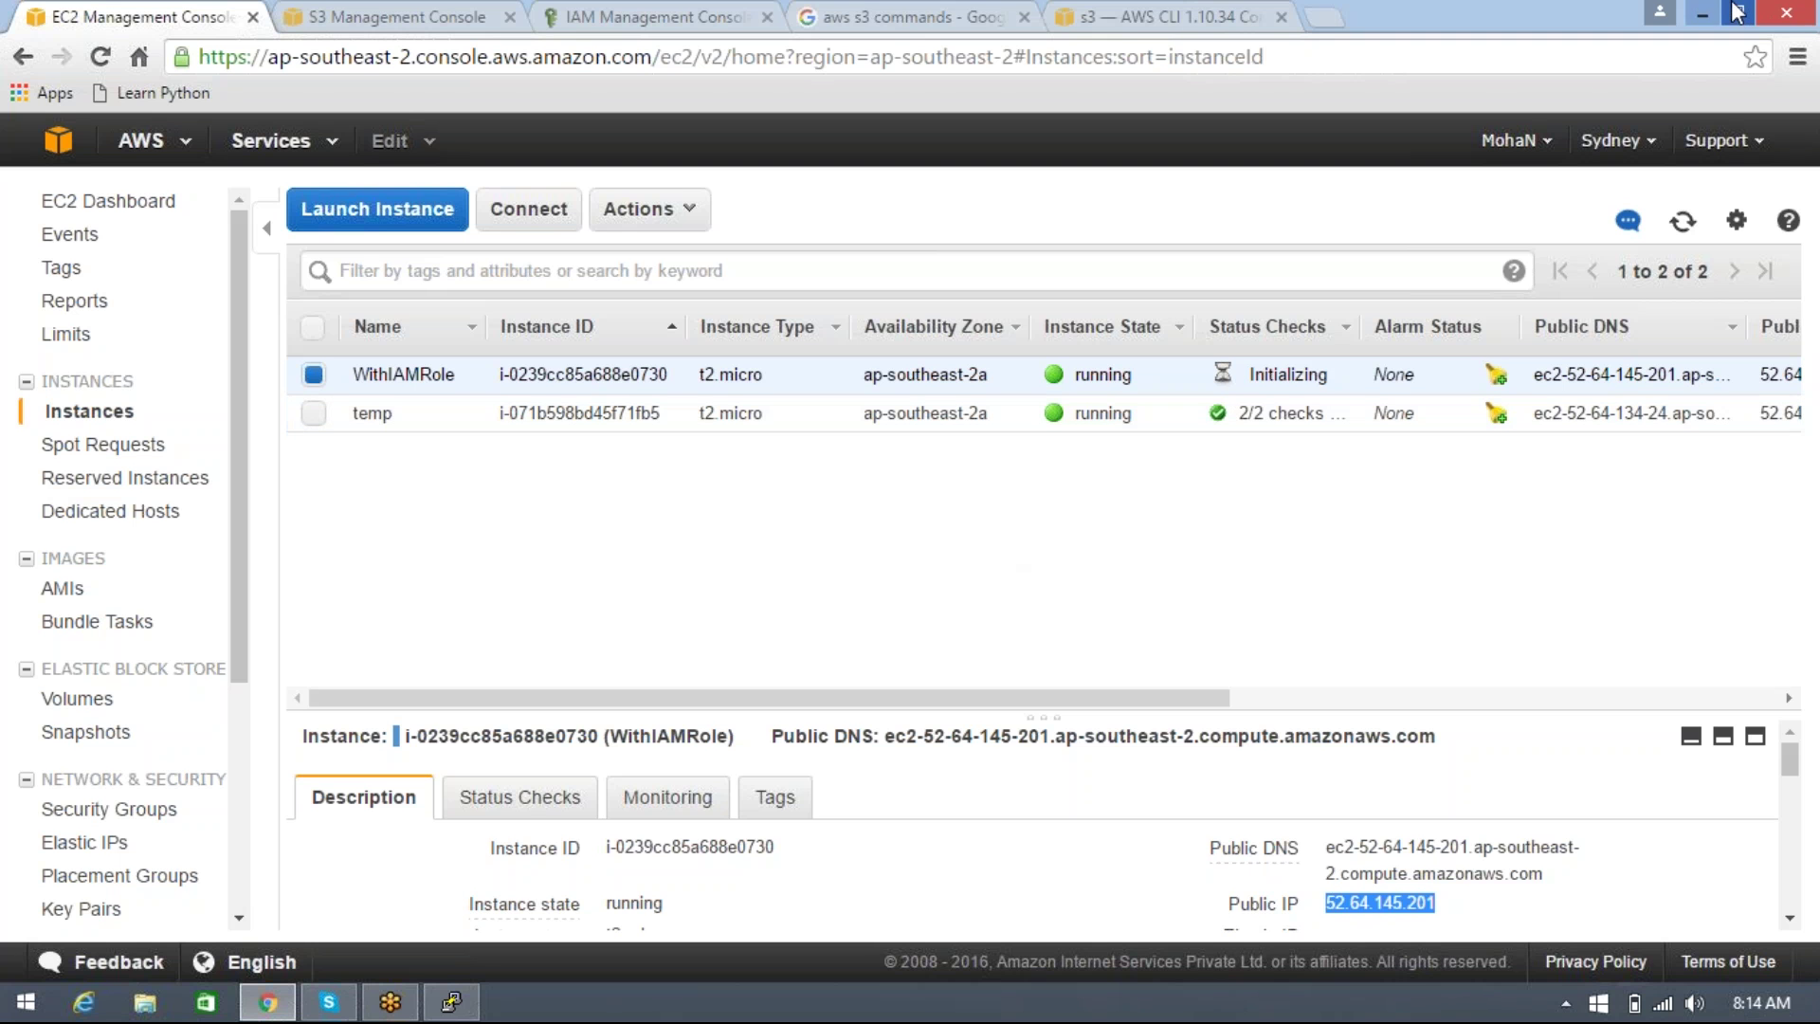
pyautogui.click(1702, 14)
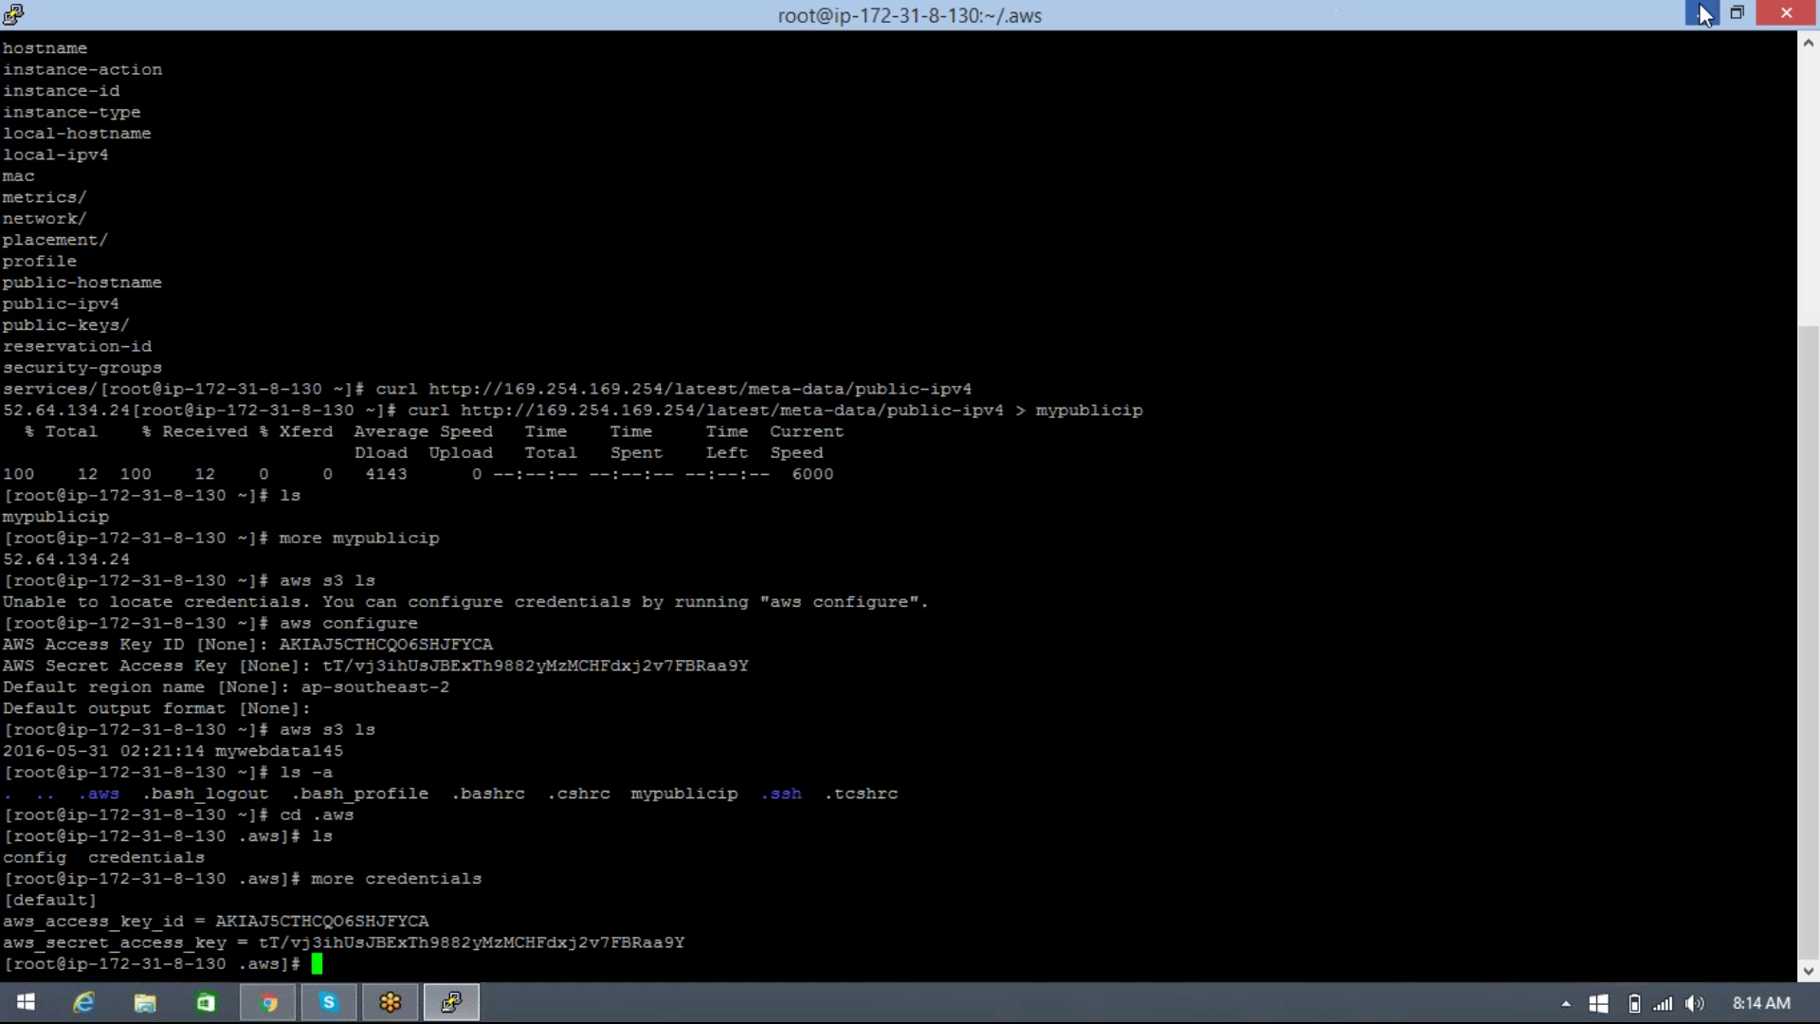
pyautogui.rightClick(1409, 17)
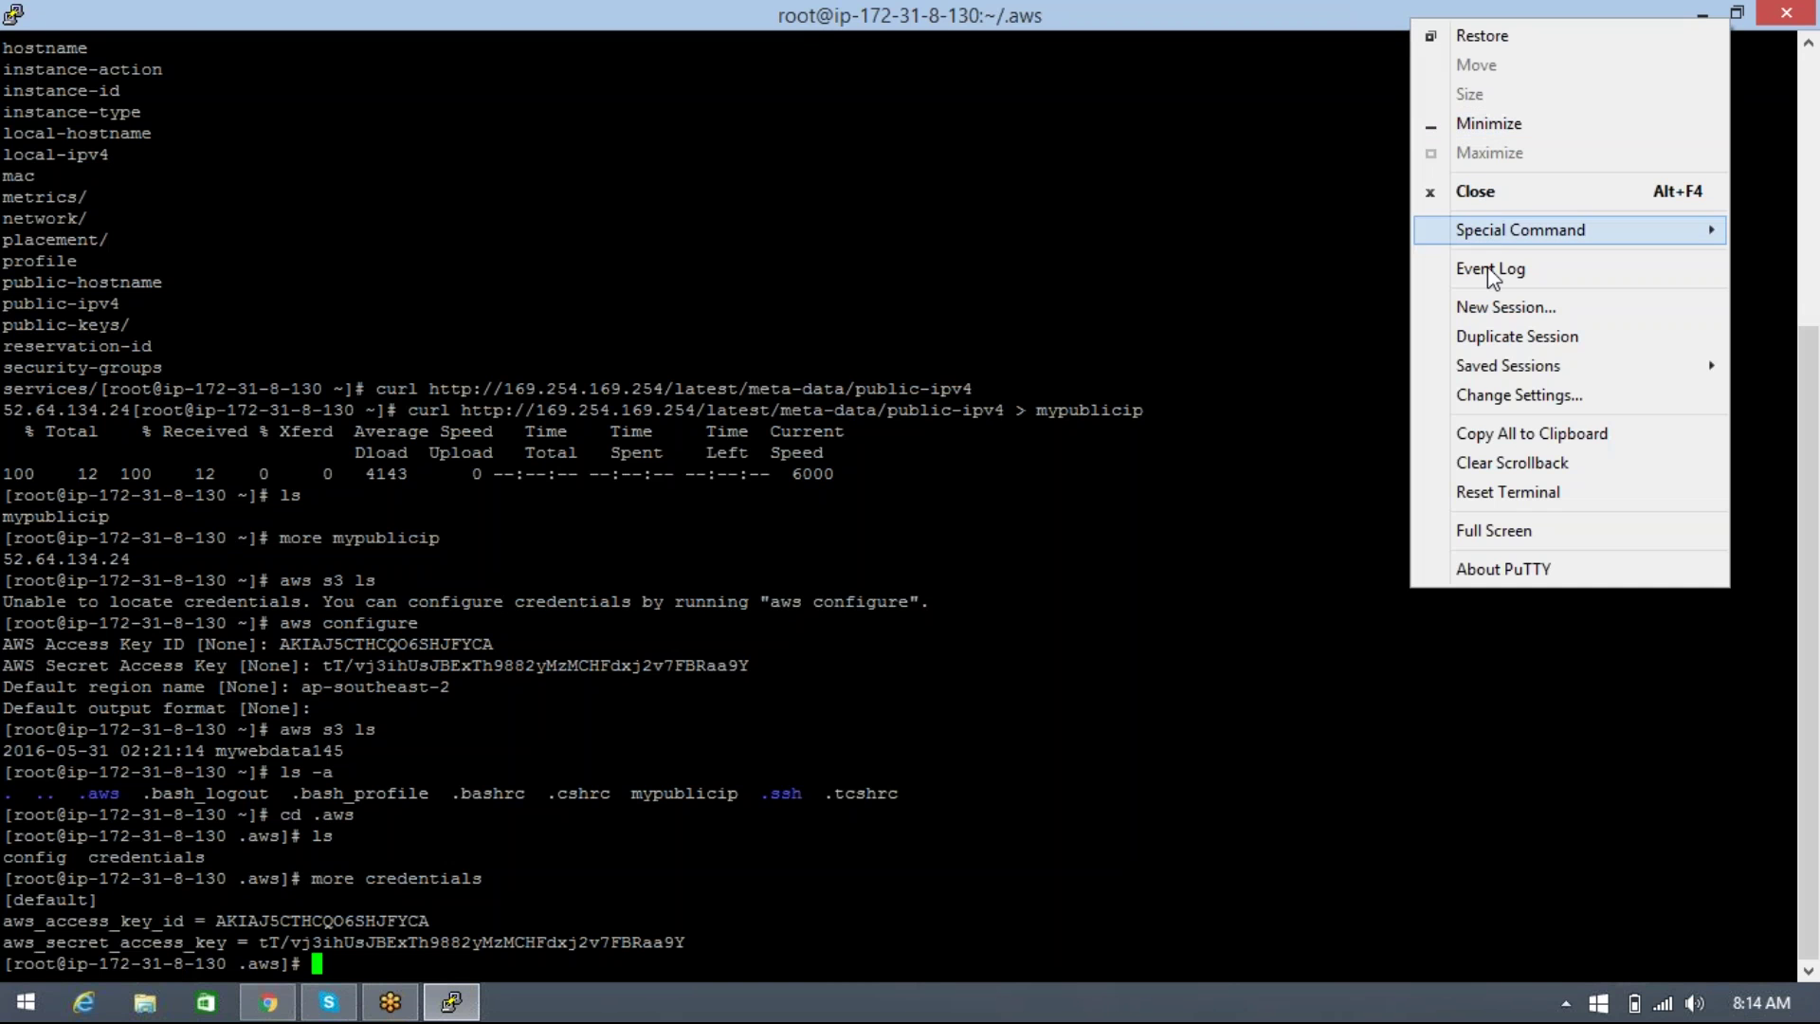
pyautogui.click(1487, 310)
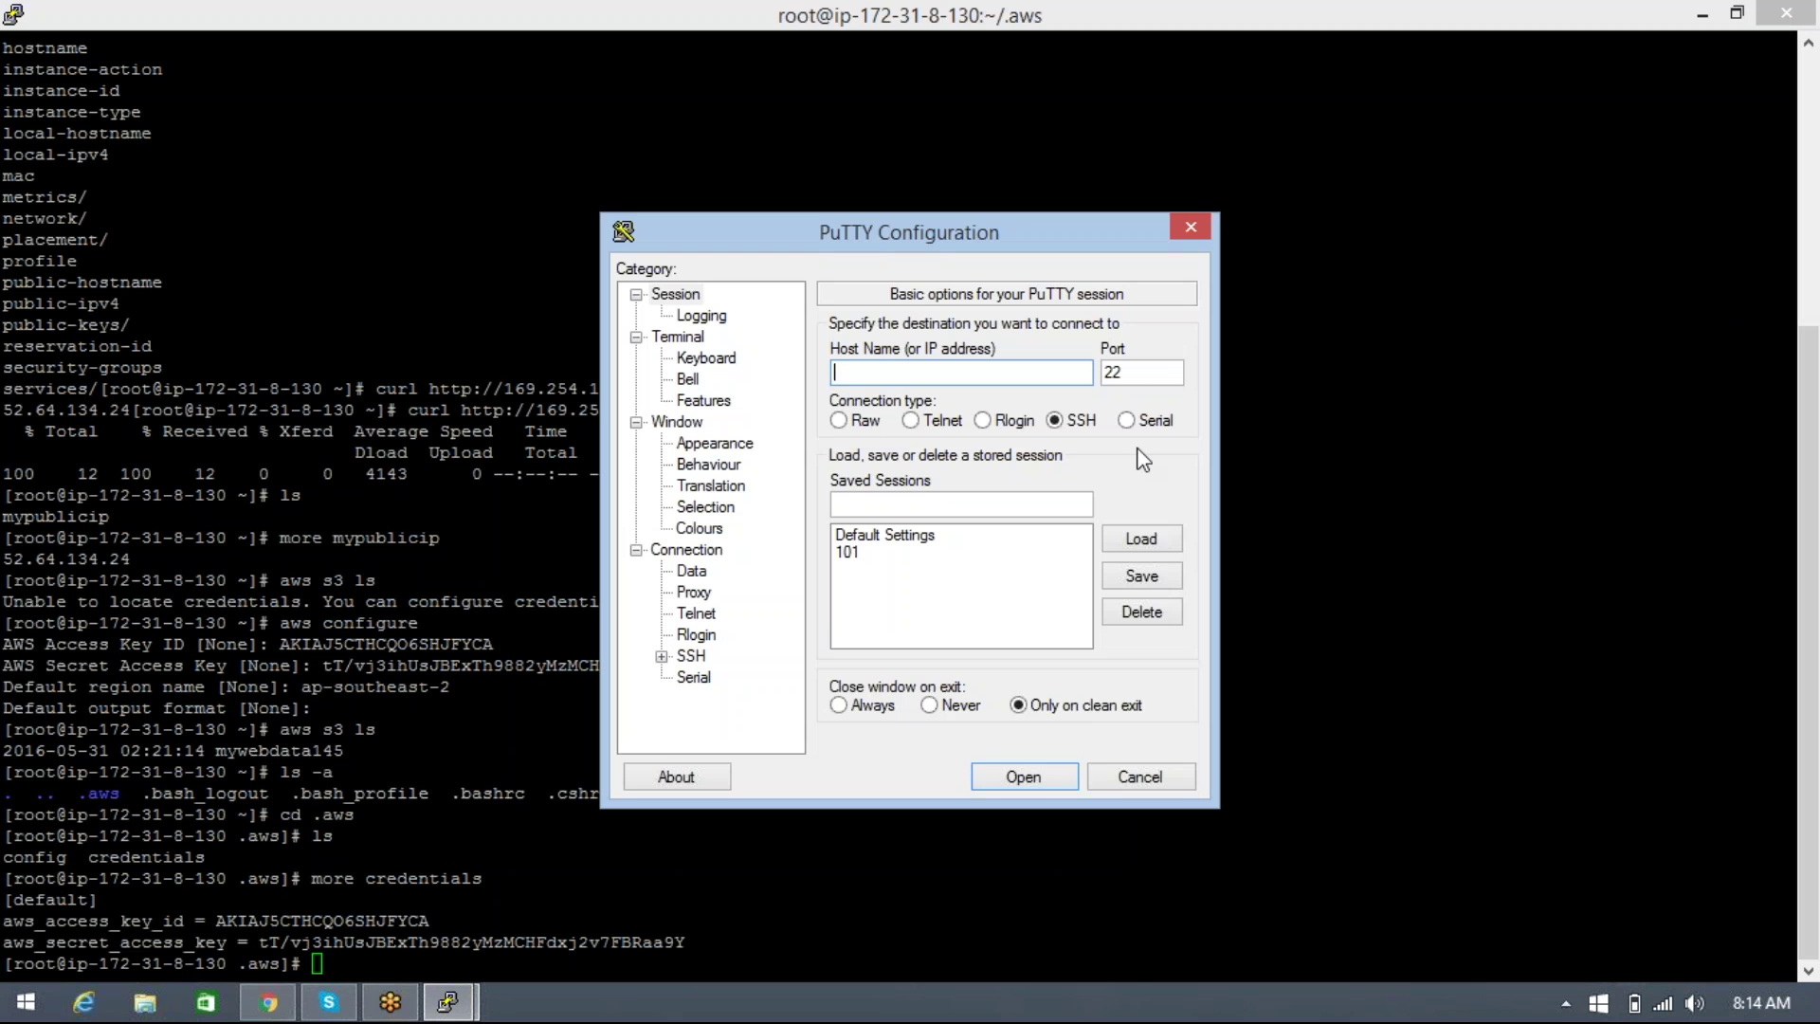
pyautogui.hotkey('ctrl', 'v')
# Step: Set SydnKP.ppk from the Downloads folder as the private key file for the session's SSH authentication
pyautogui.click(661, 656)
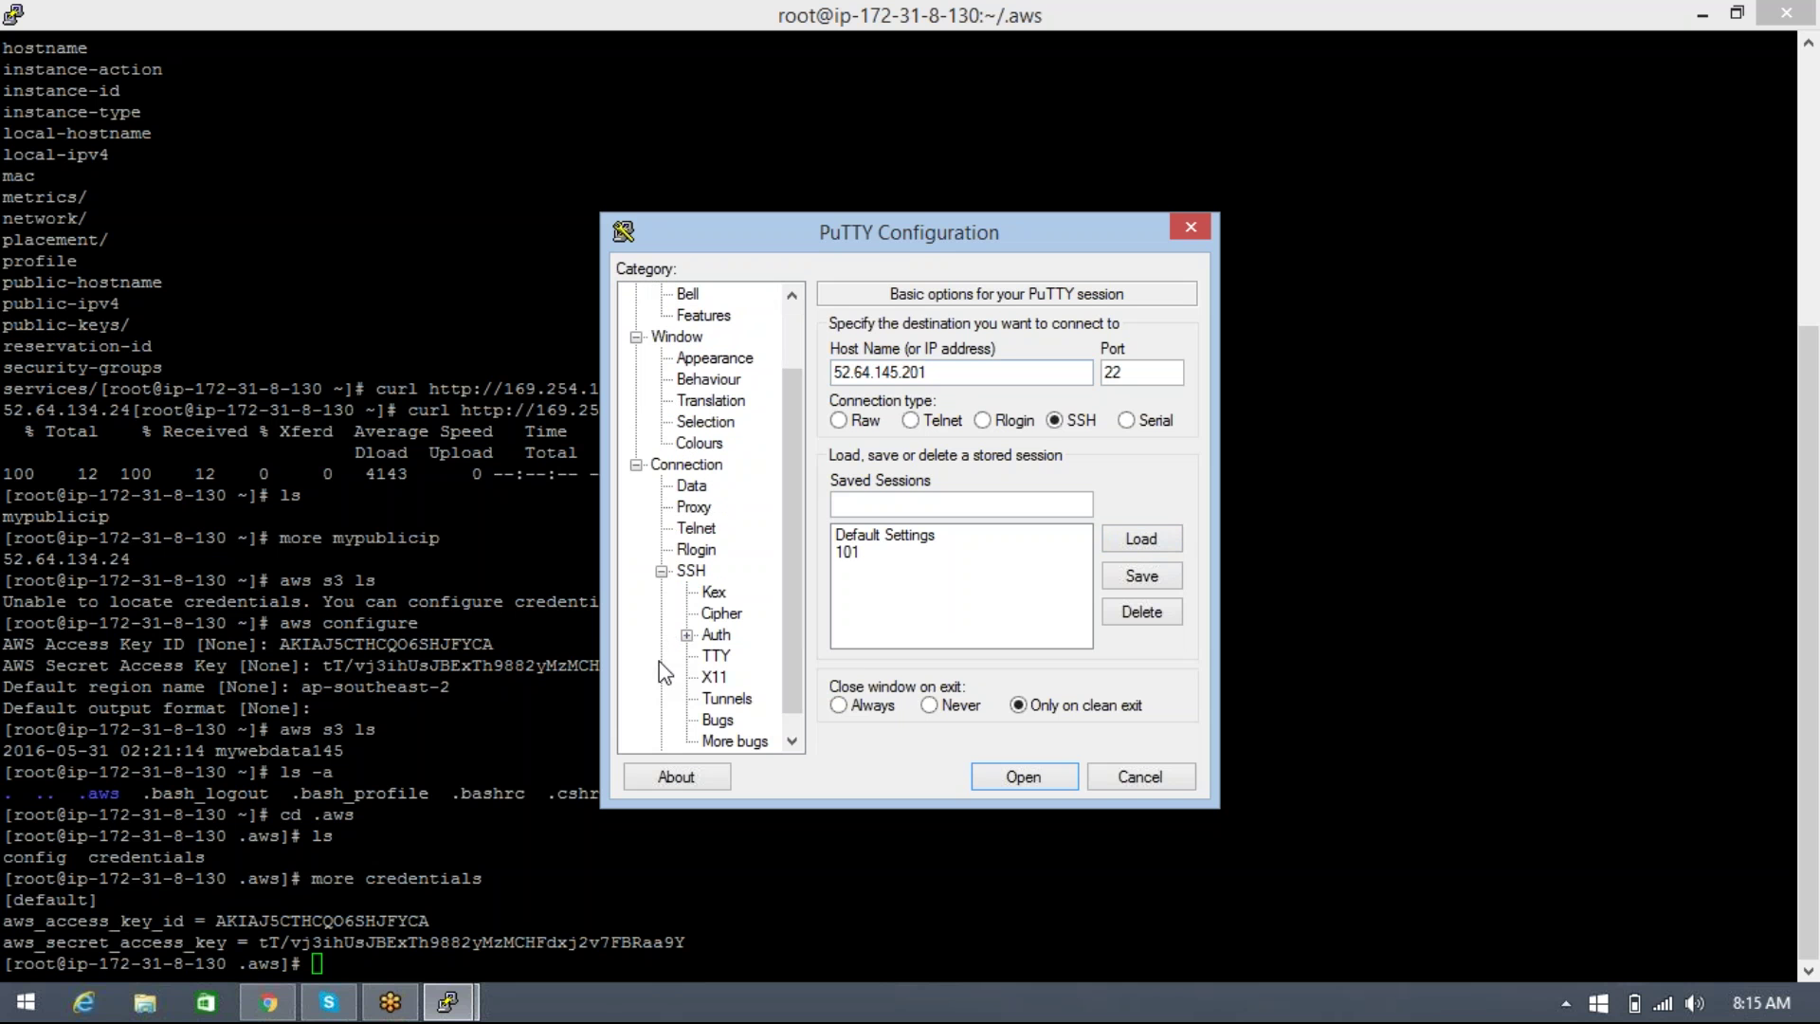
pyautogui.click(719, 635)
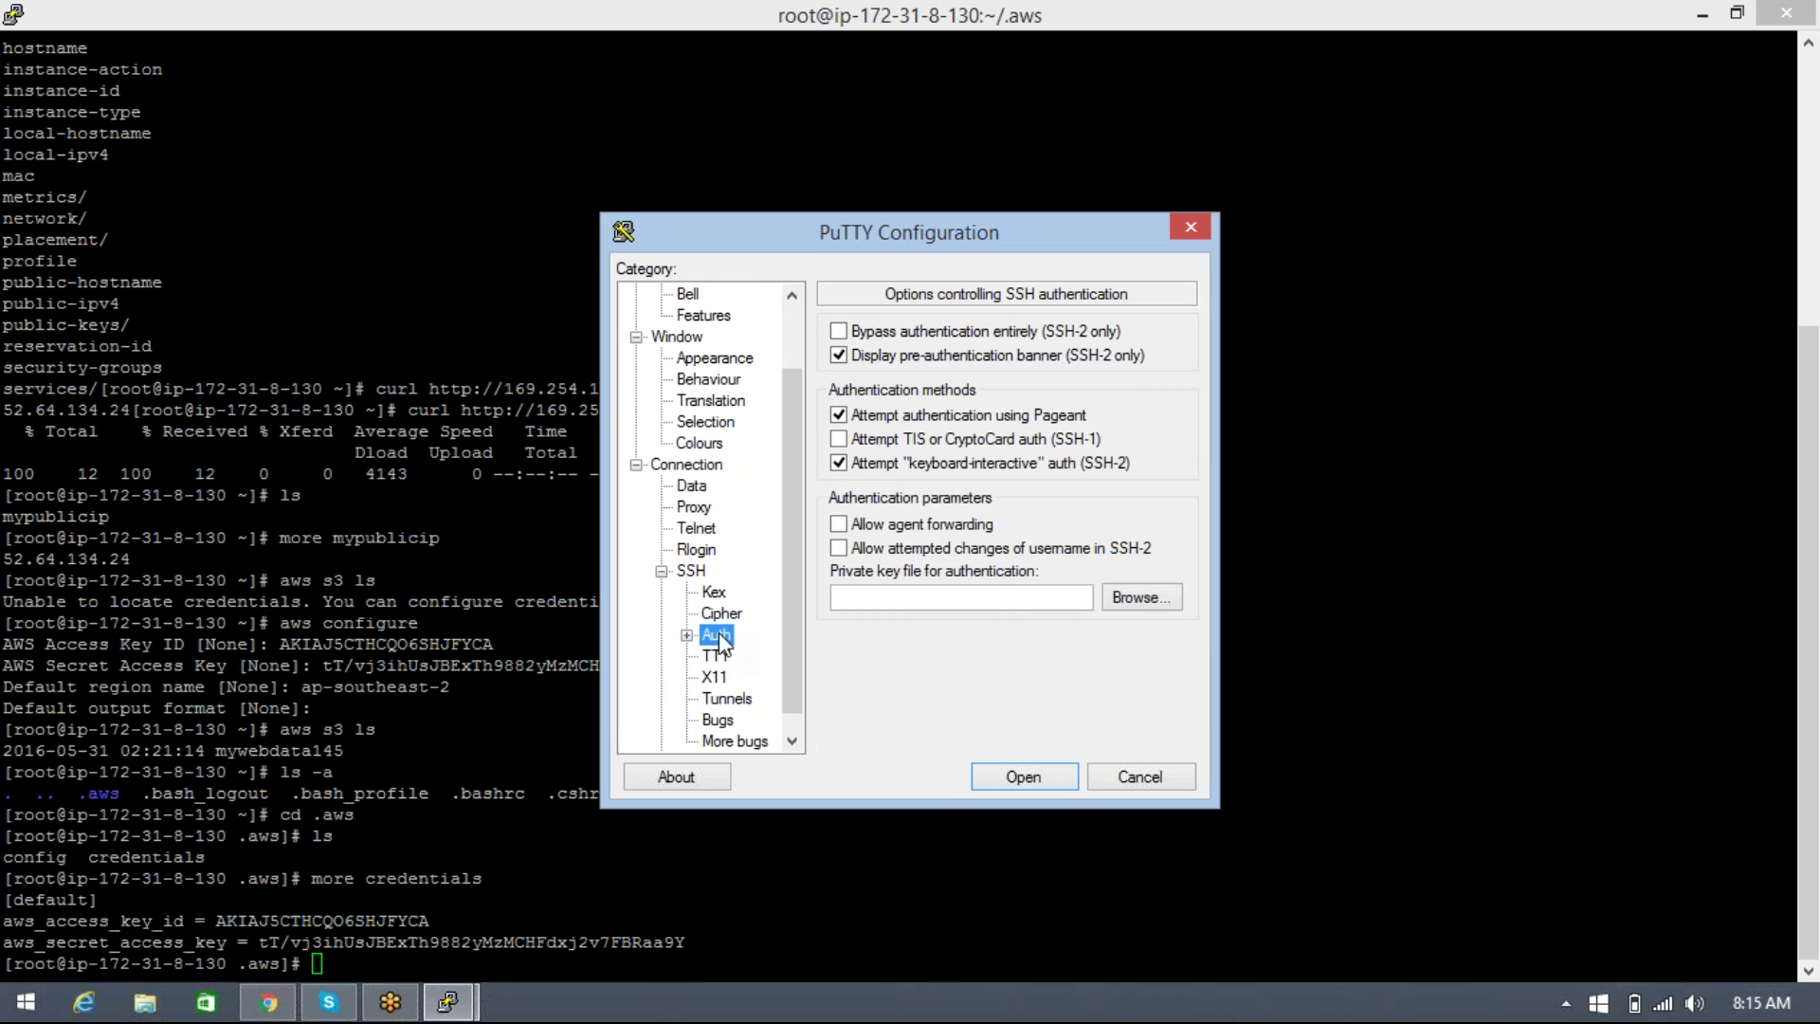
pyautogui.click(1111, 599)
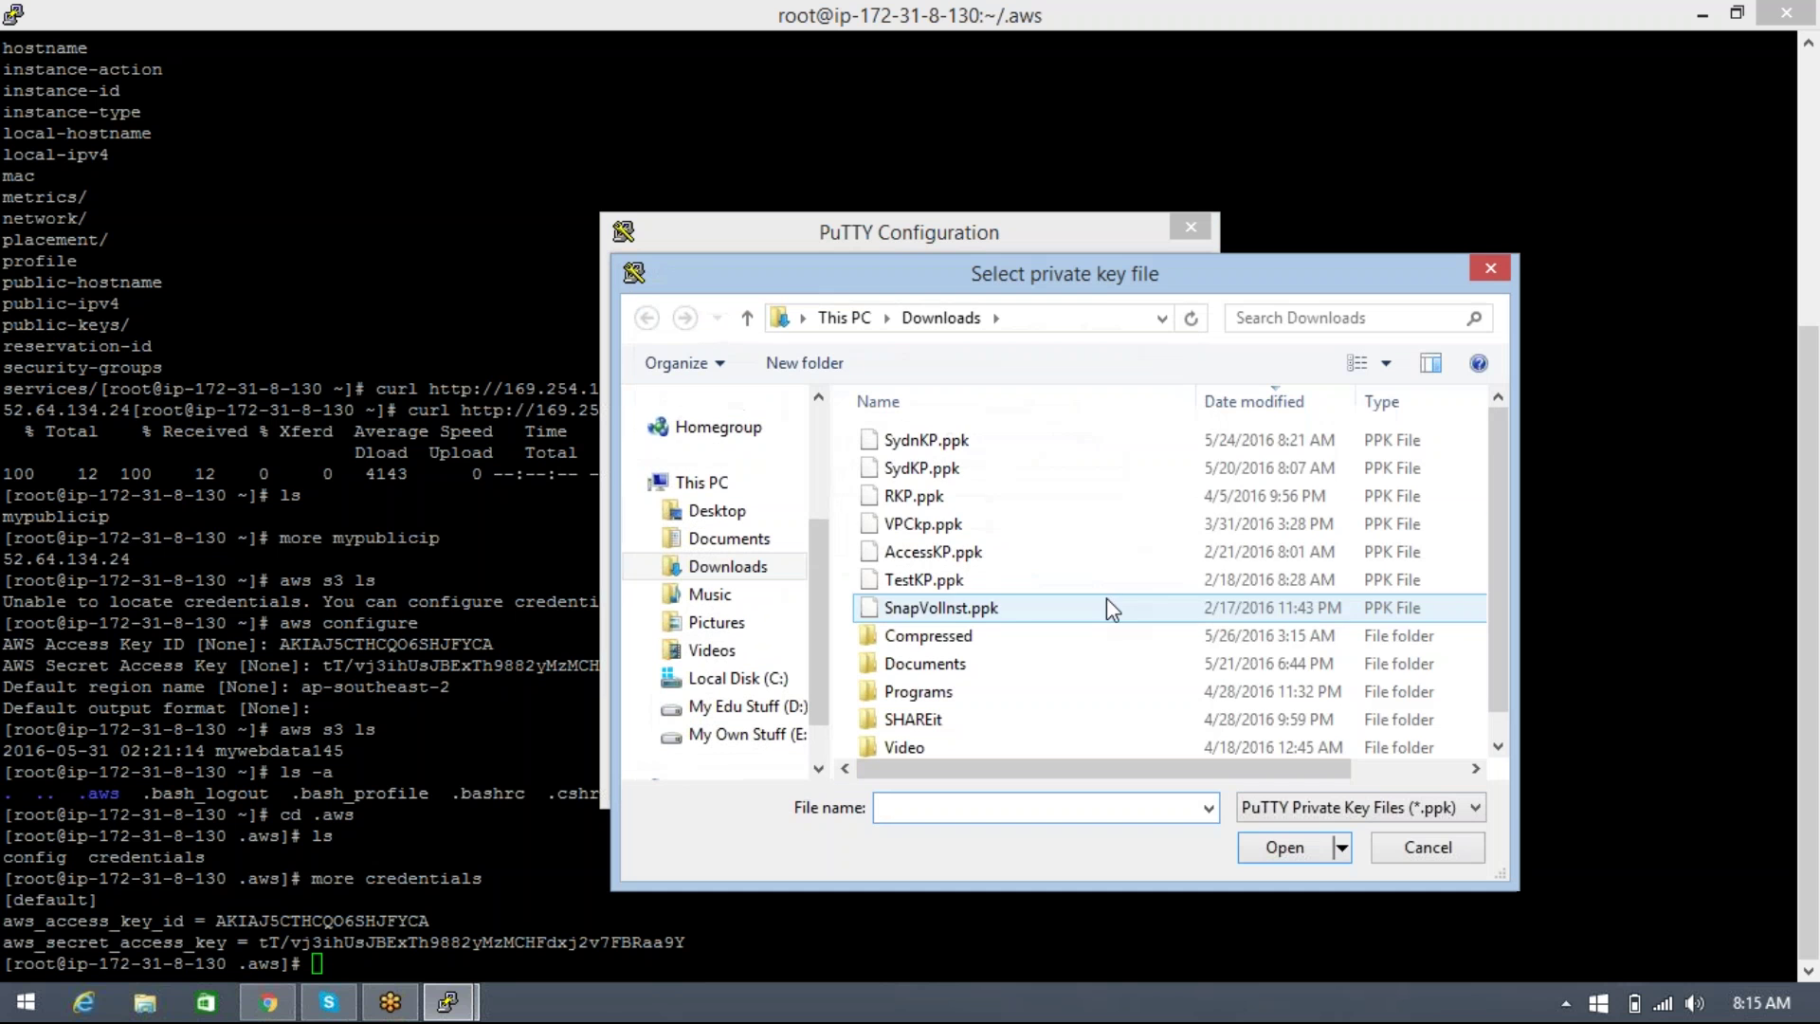
pyautogui.click(957, 442)
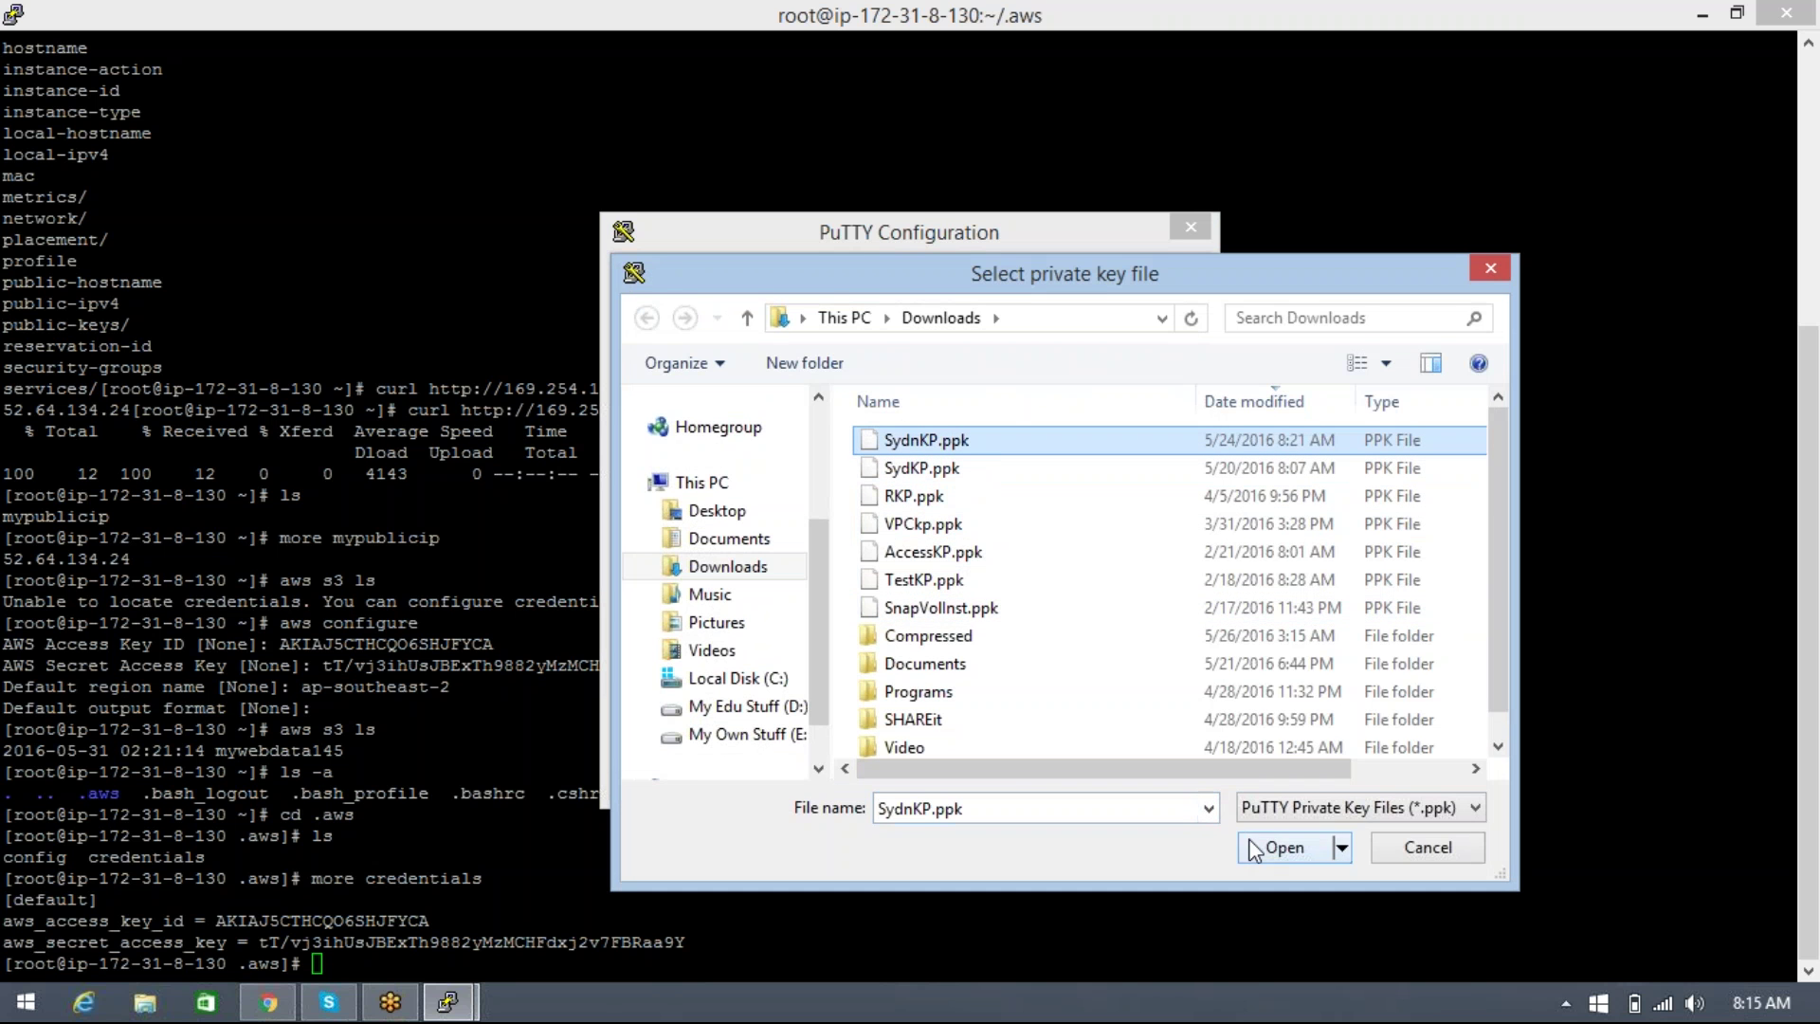
pyautogui.click(1285, 847)
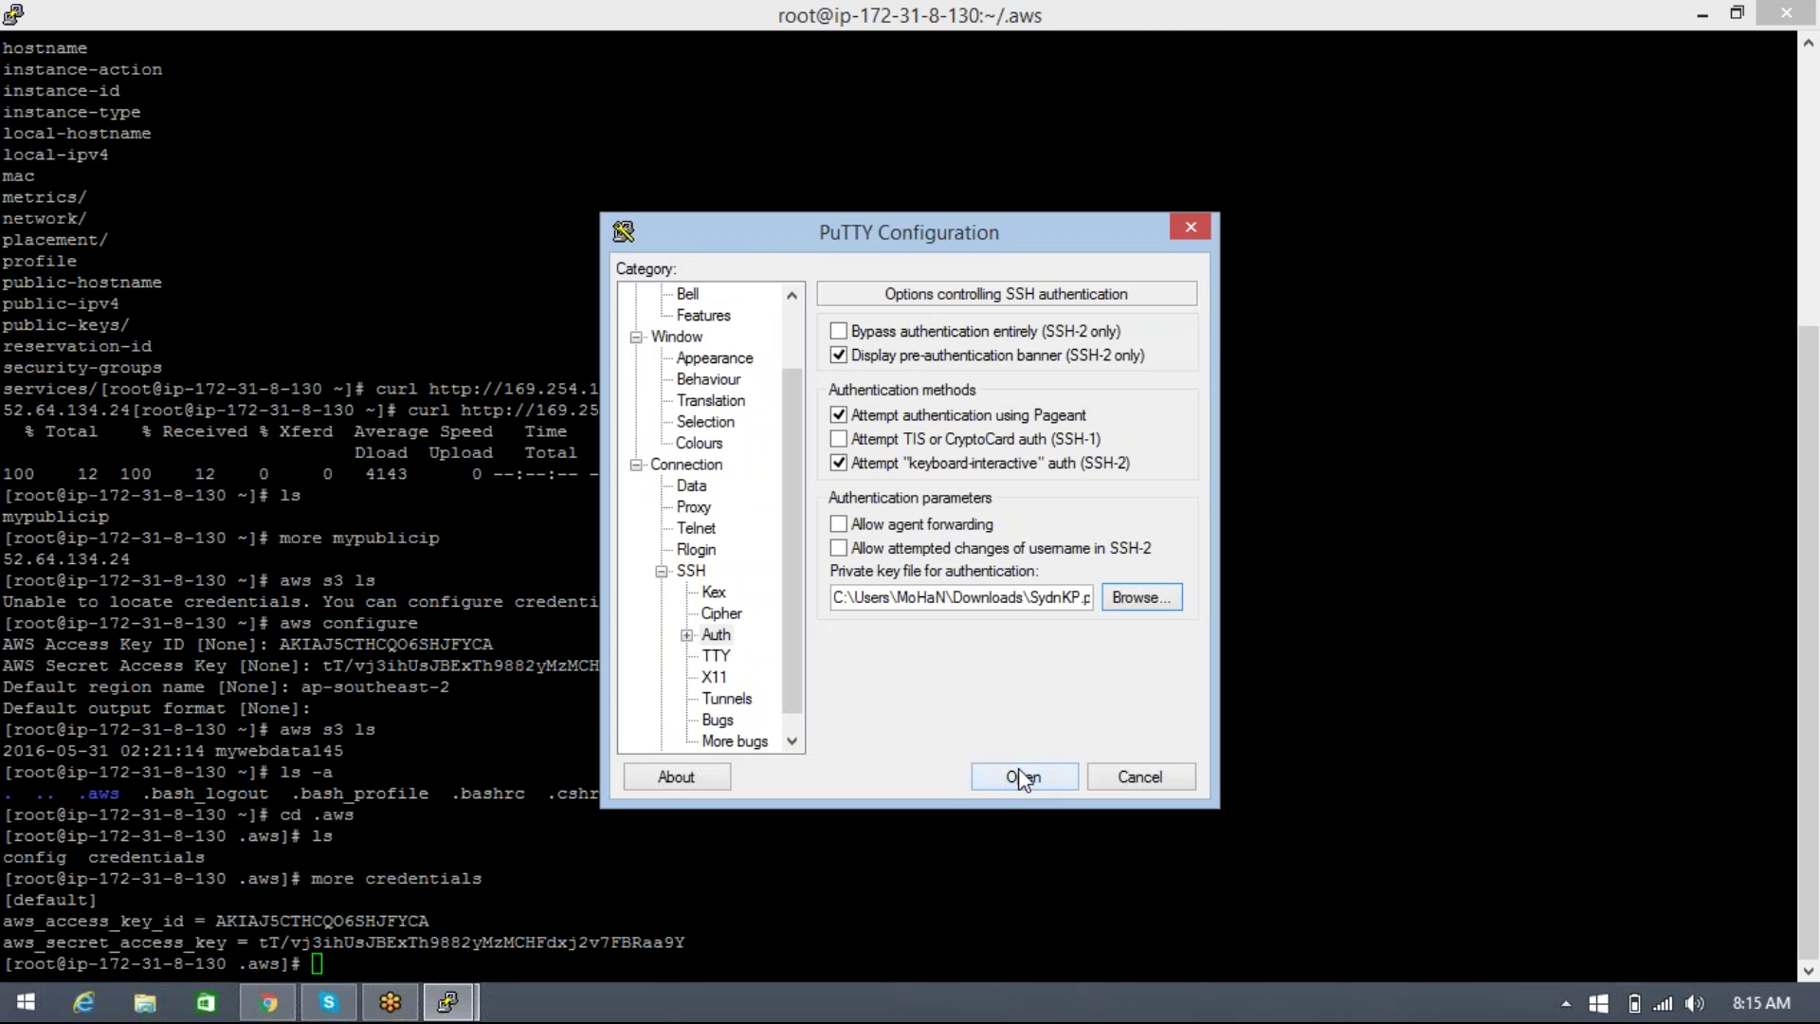
# Step: Connect to the instance, accept the server's host key, and log in as ec2-user
pyautogui.click(1019, 768)
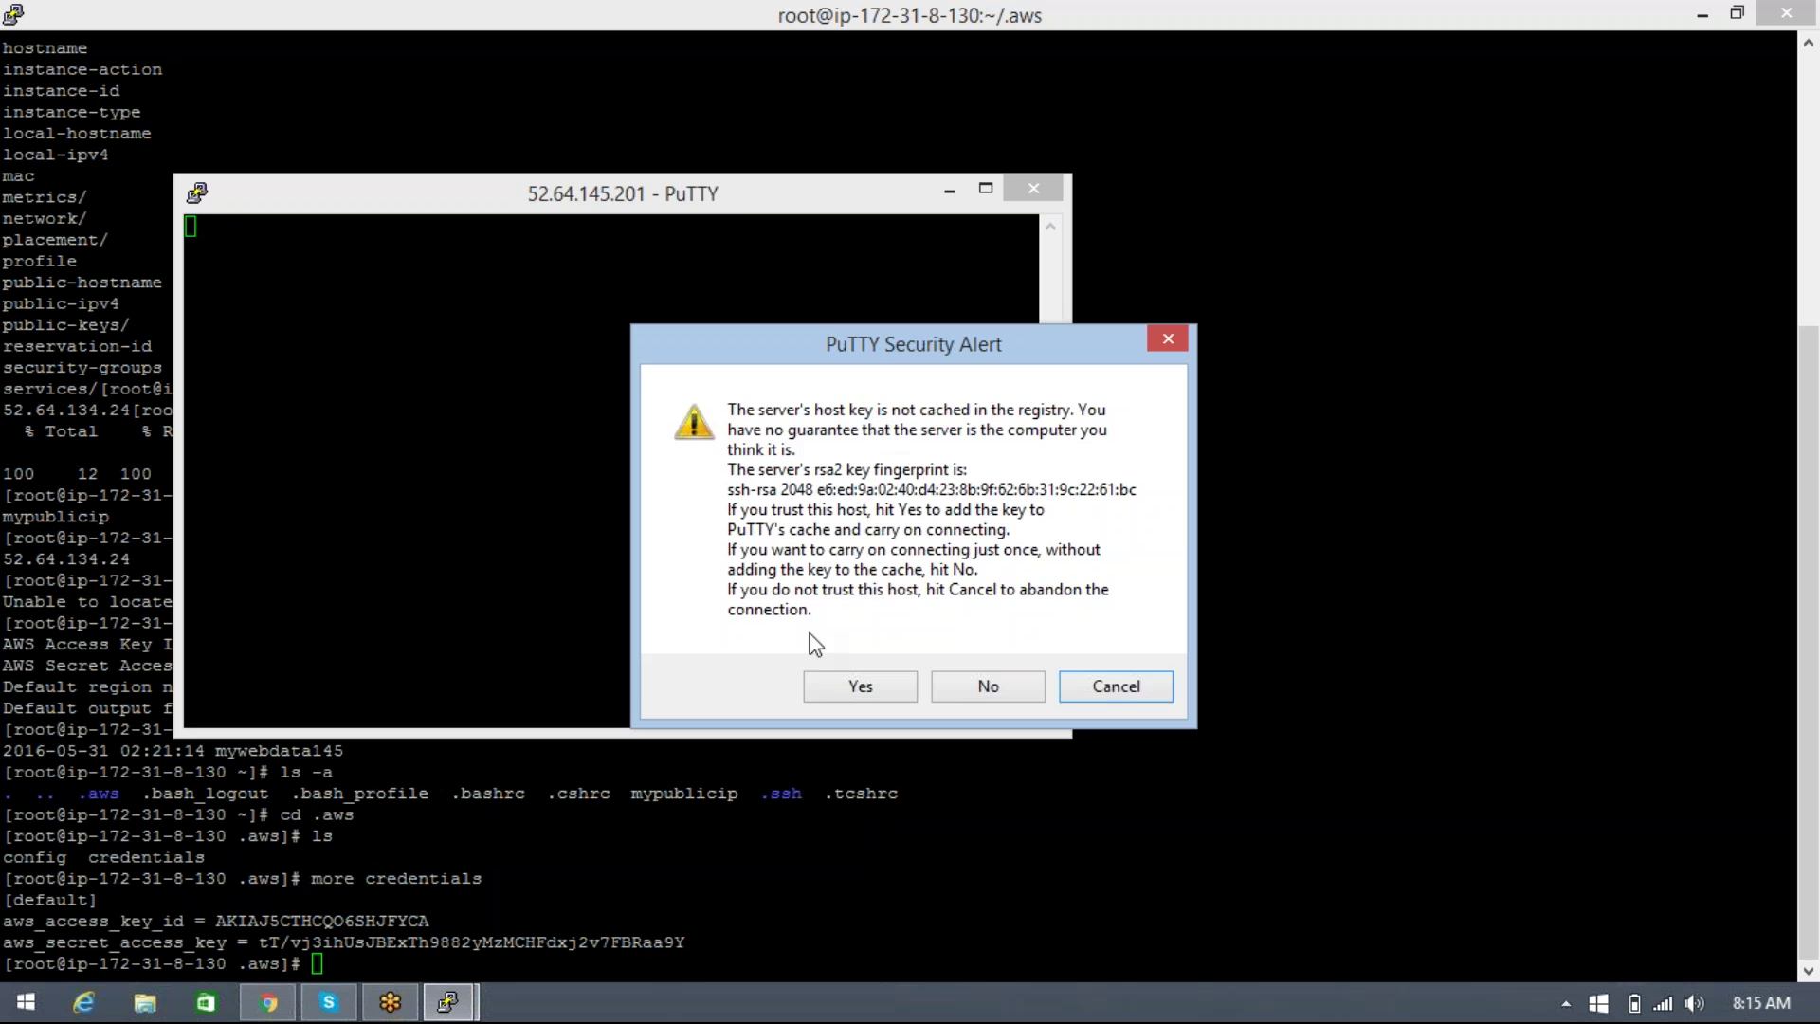
pyautogui.click(826, 686)
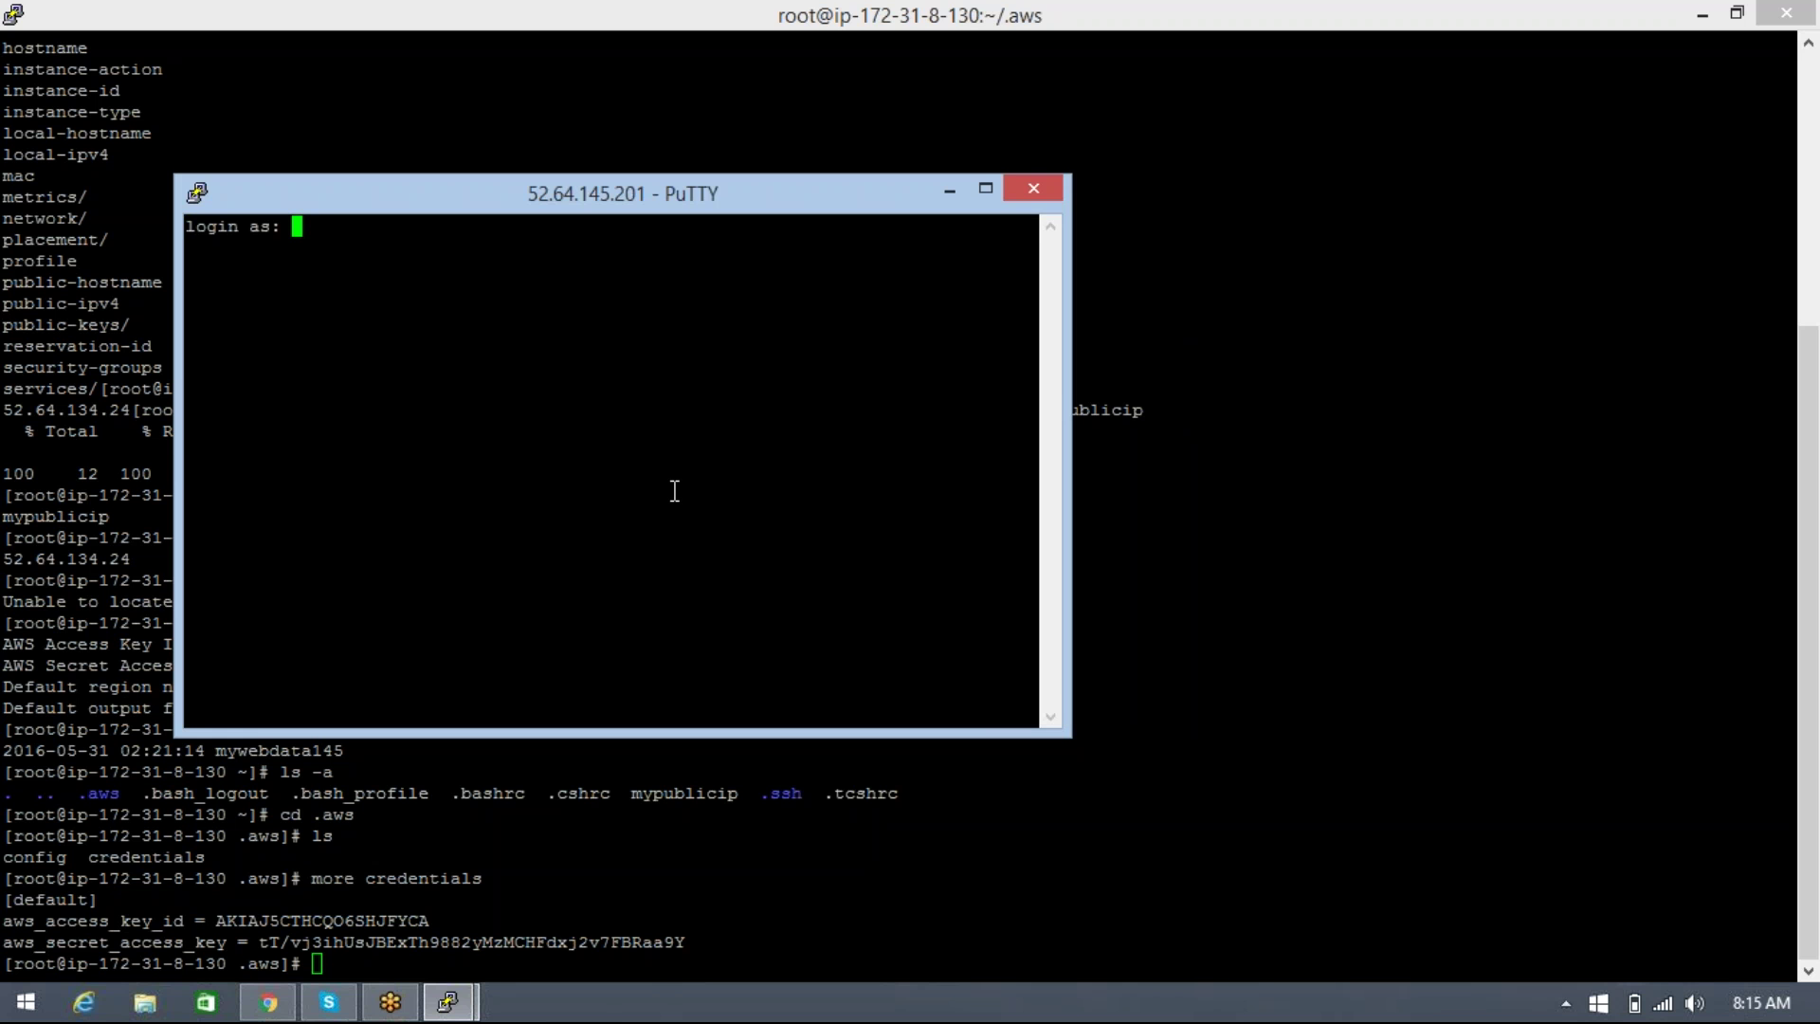
pyautogui.write('ec2-user')
pyautogui.press('Return')
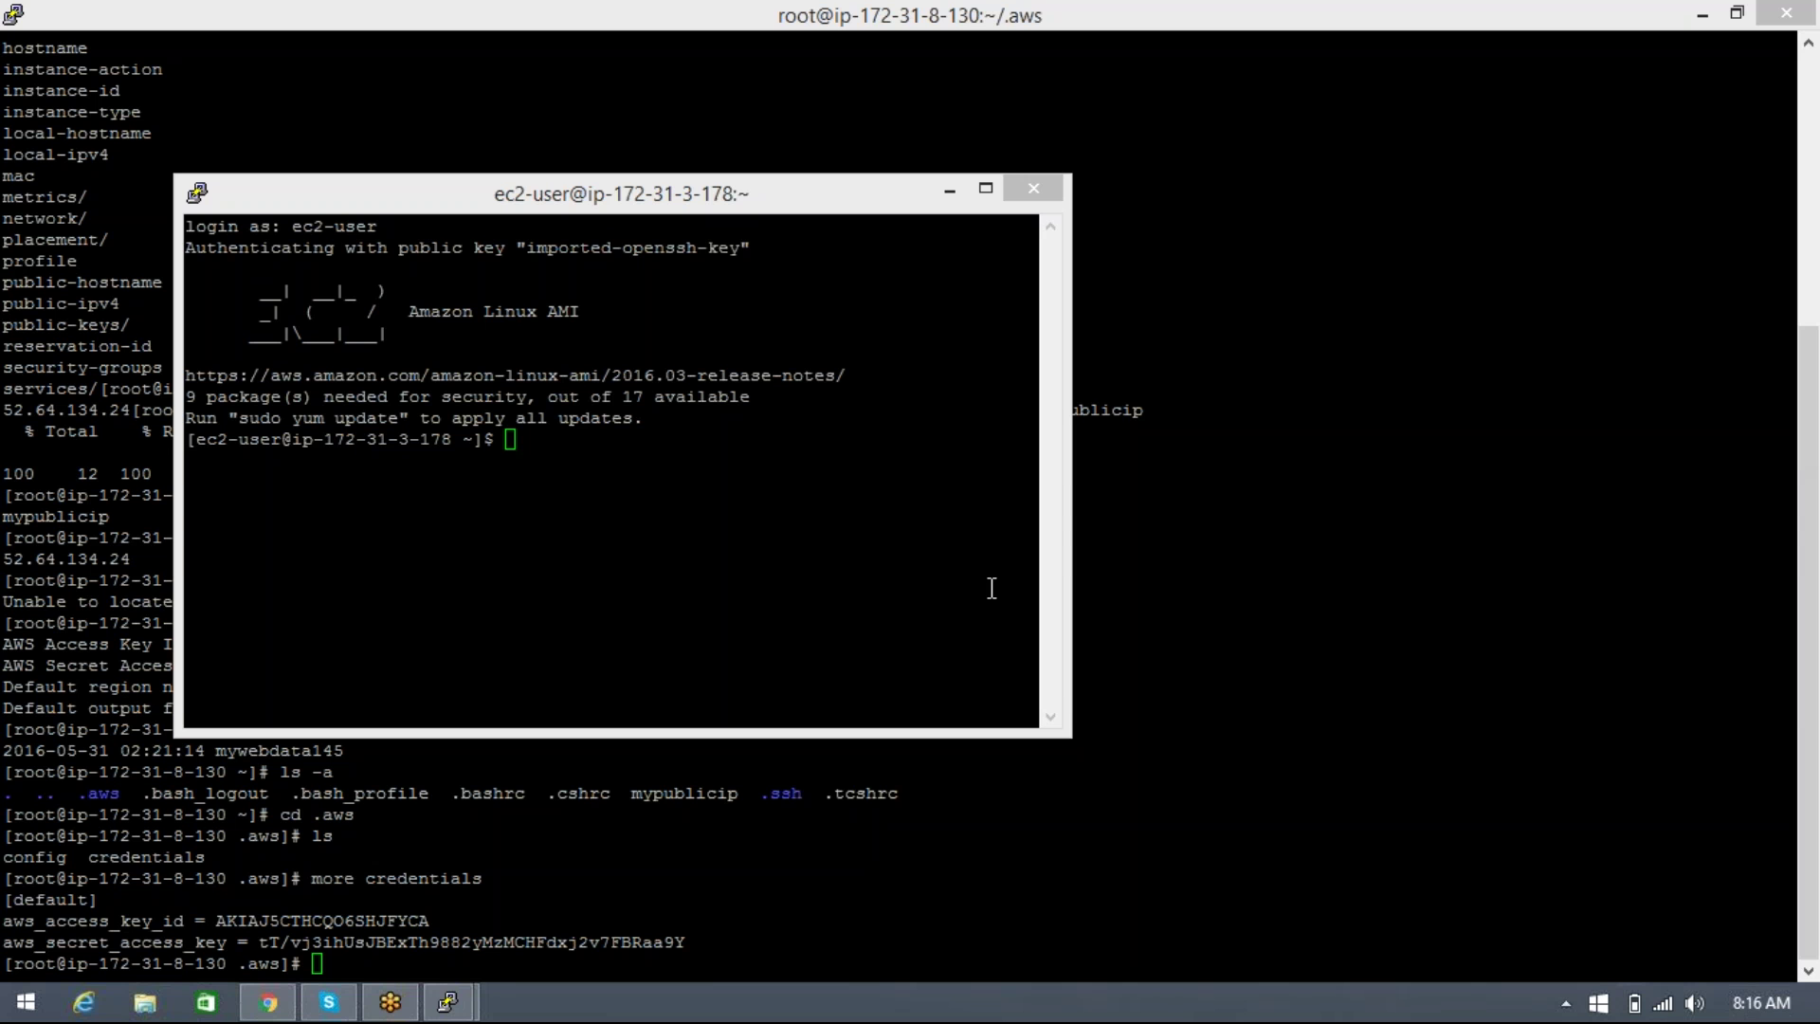
# Step: Maximize the new instance's terminal window and switch to the root user with sudo su
pyautogui.click(925, 577)
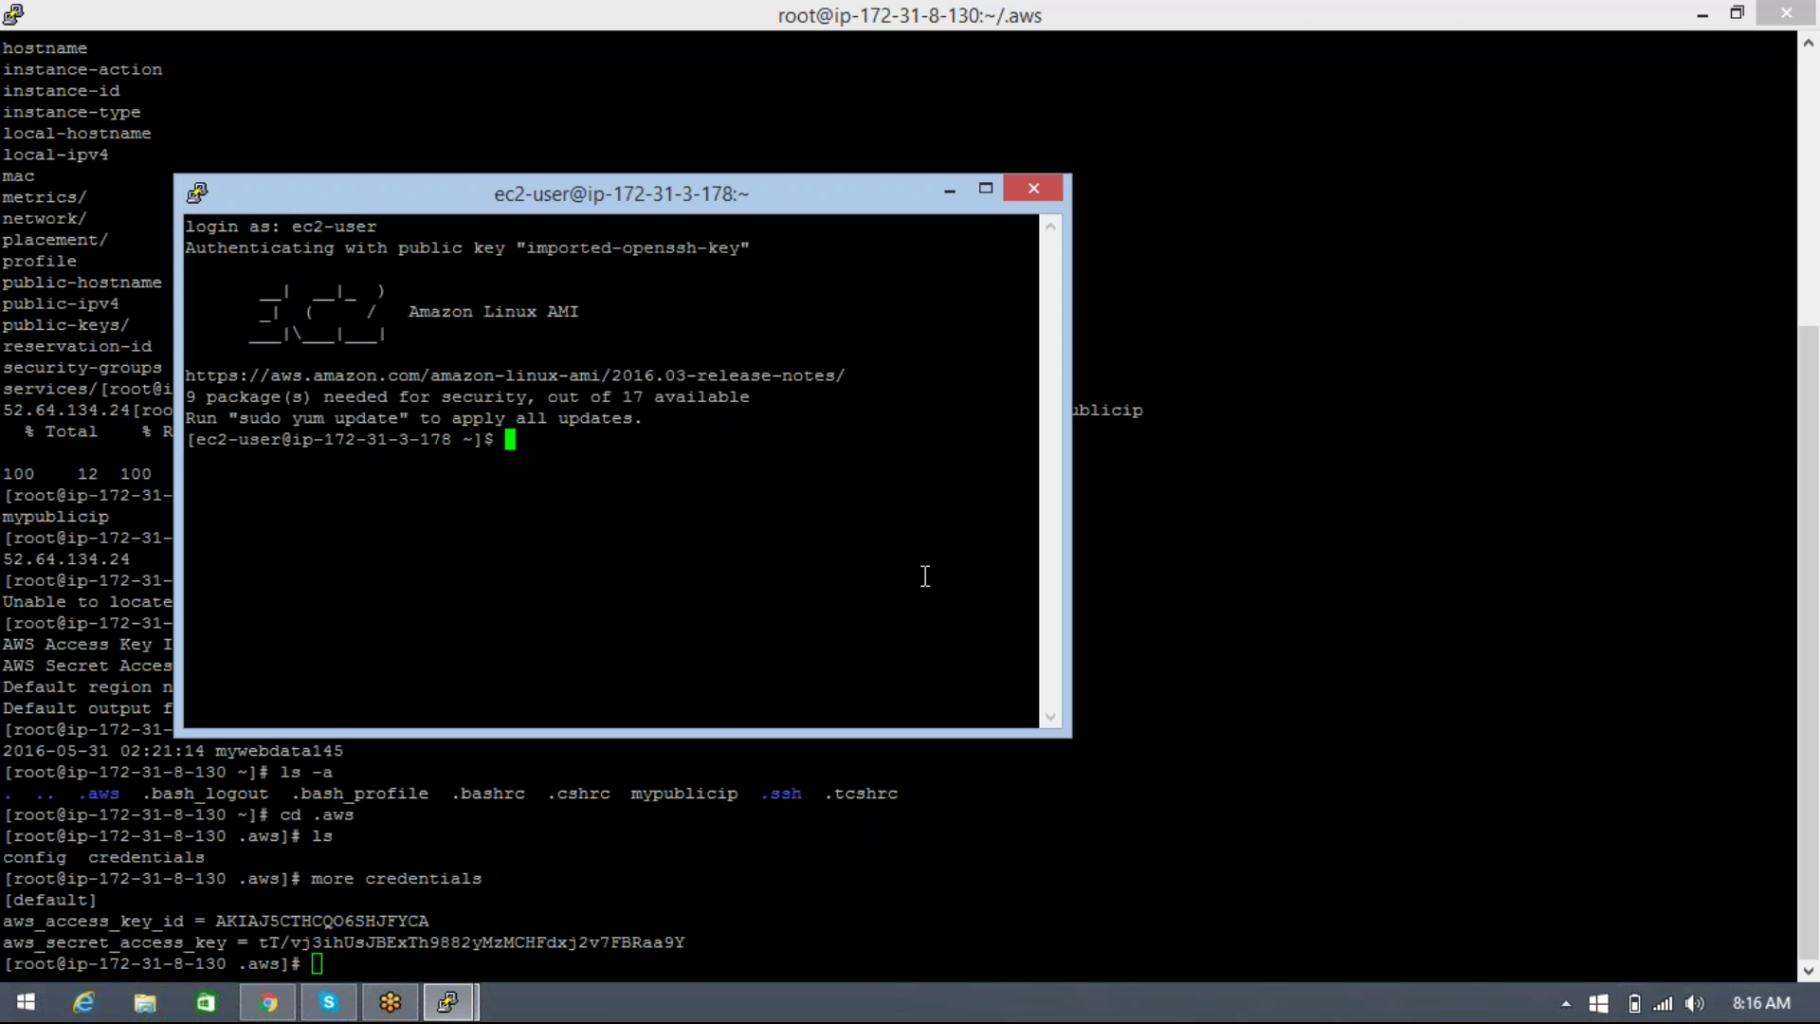
pyautogui.click(986, 189)
pyautogui.press('Return')
pyautogui.press('Return')
pyautogui.press('Return')
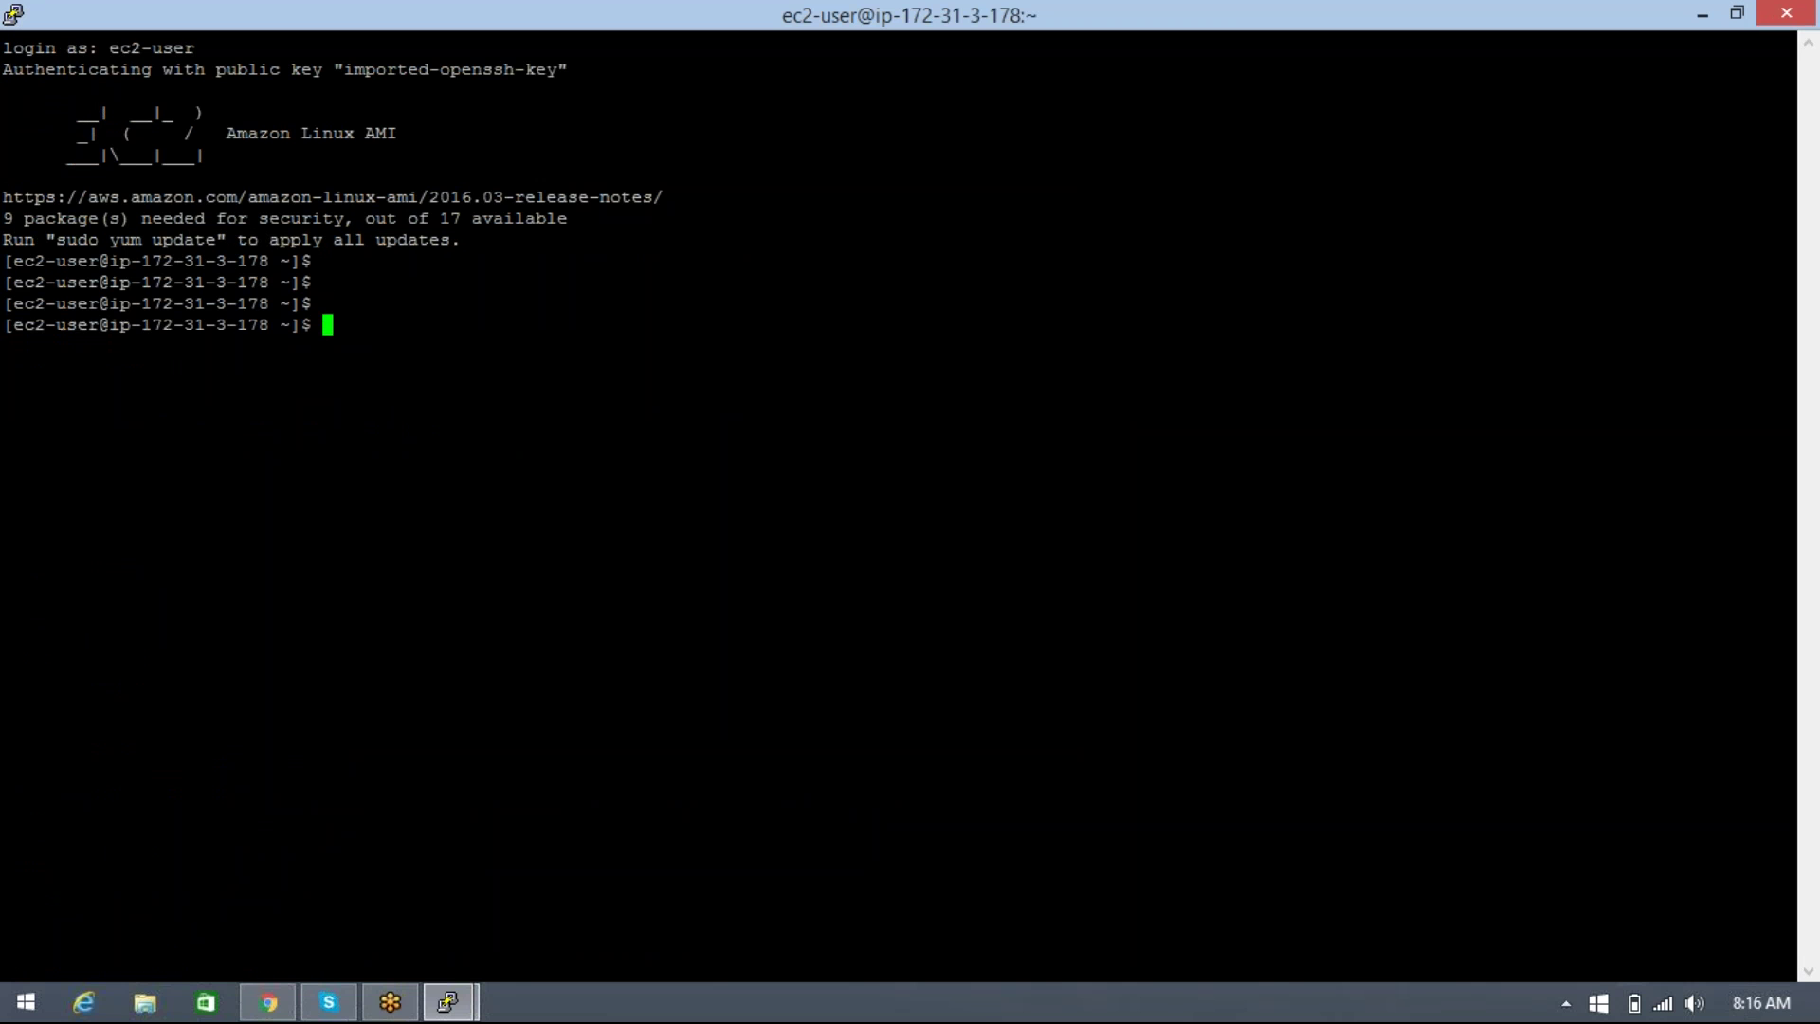
pyautogui.write('sudo su')
pyautogui.press('Return')
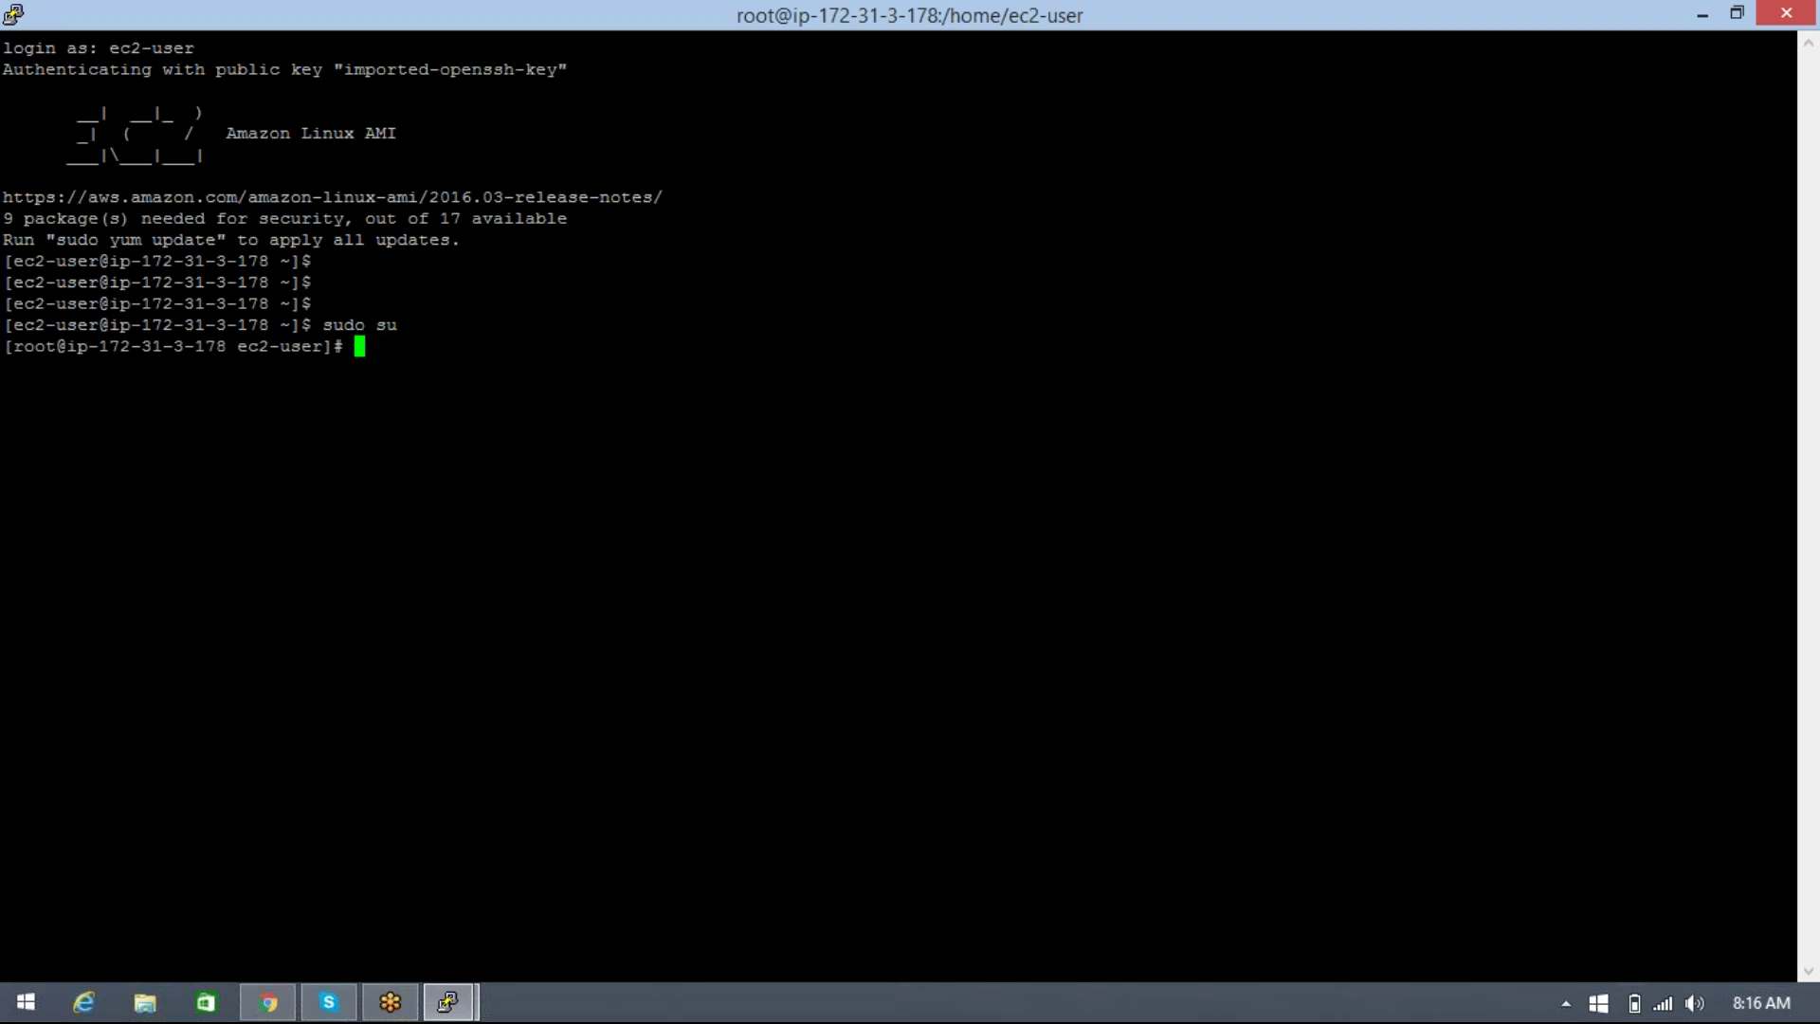
# Step: List the S3 buckets with aws s3 ls and compare with the first aws s3 ls run in the temp instance's terminal
pyautogui.write('aws s3 ls')
pyautogui.press('Return')
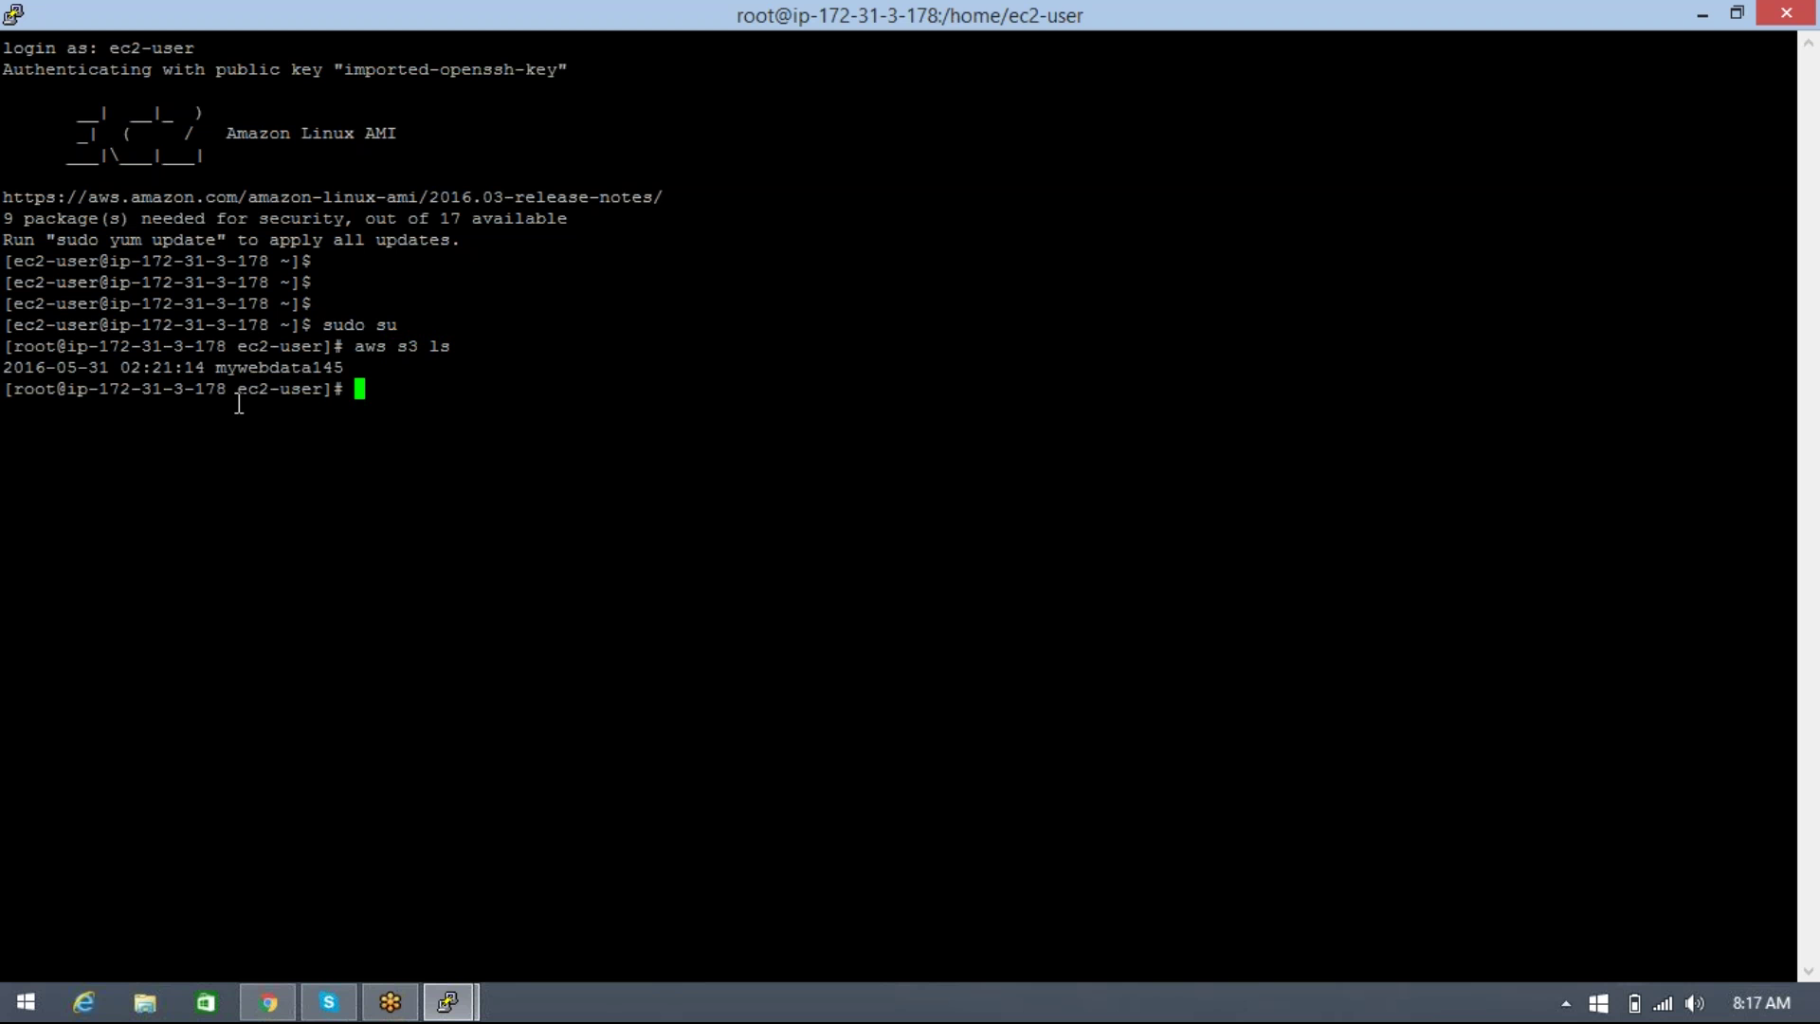
pyautogui.doubleClick(281, 370)
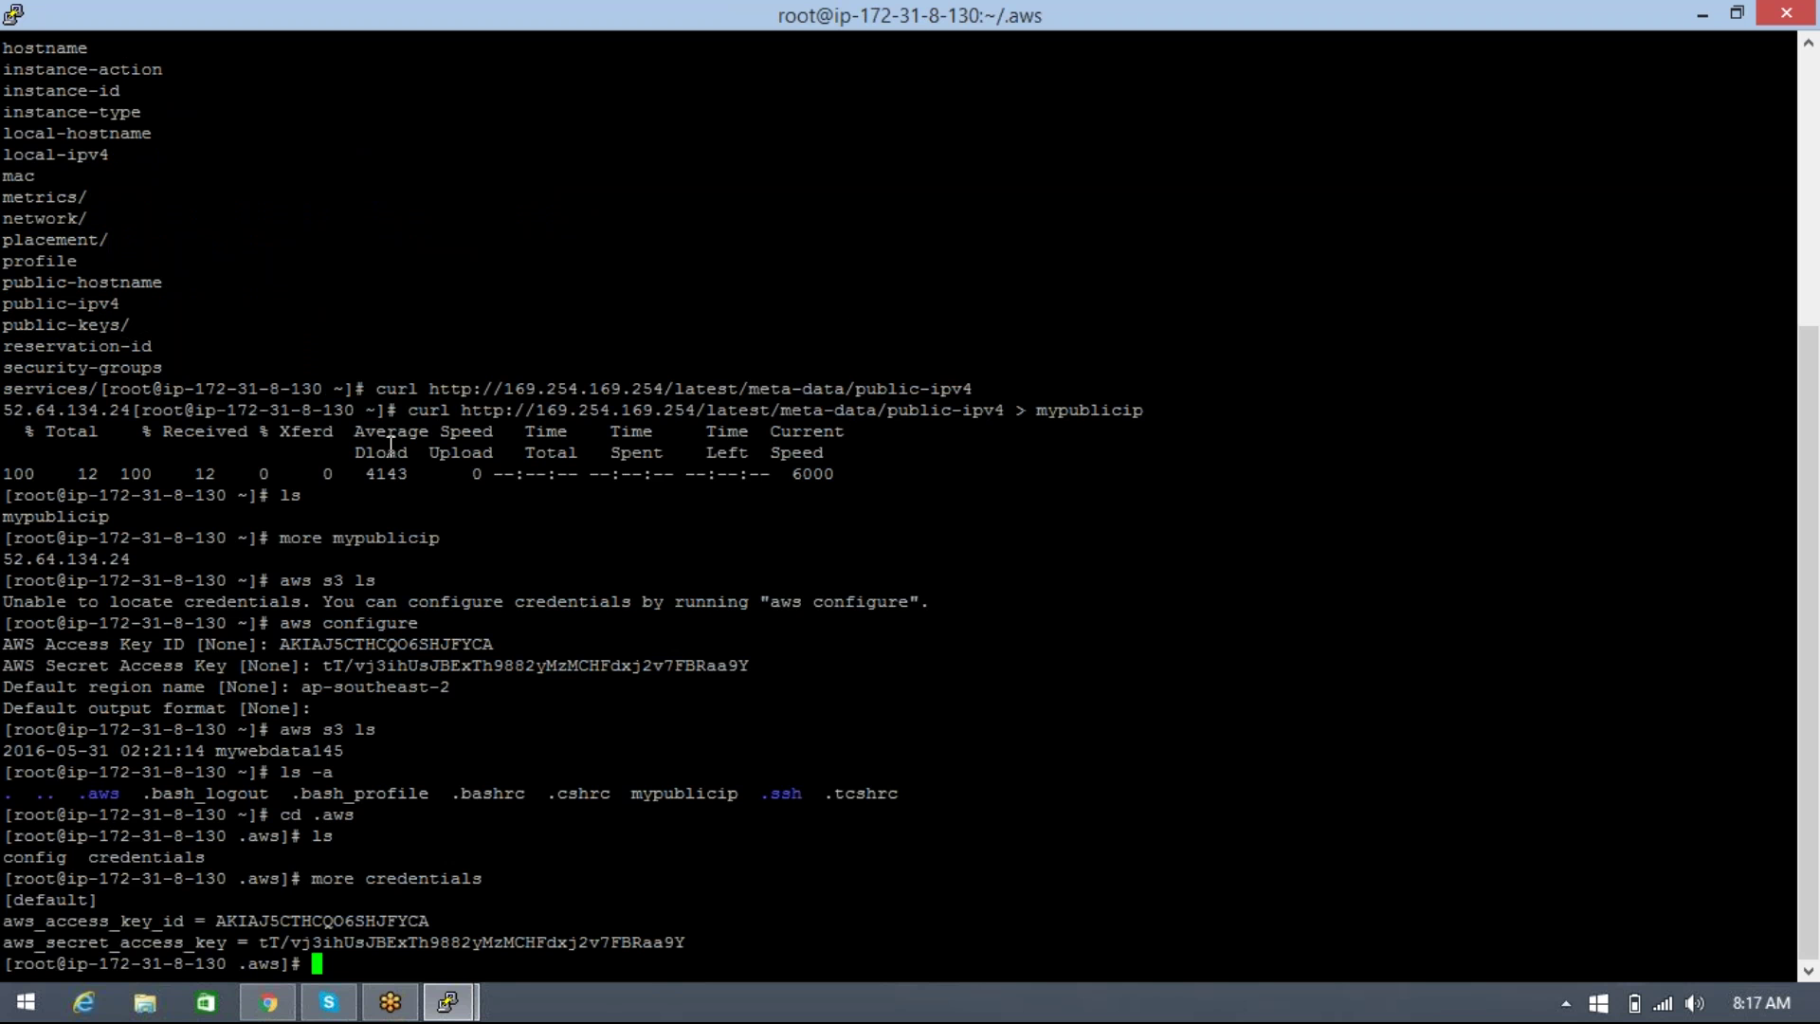
pyautogui.doubleClick(293, 580)
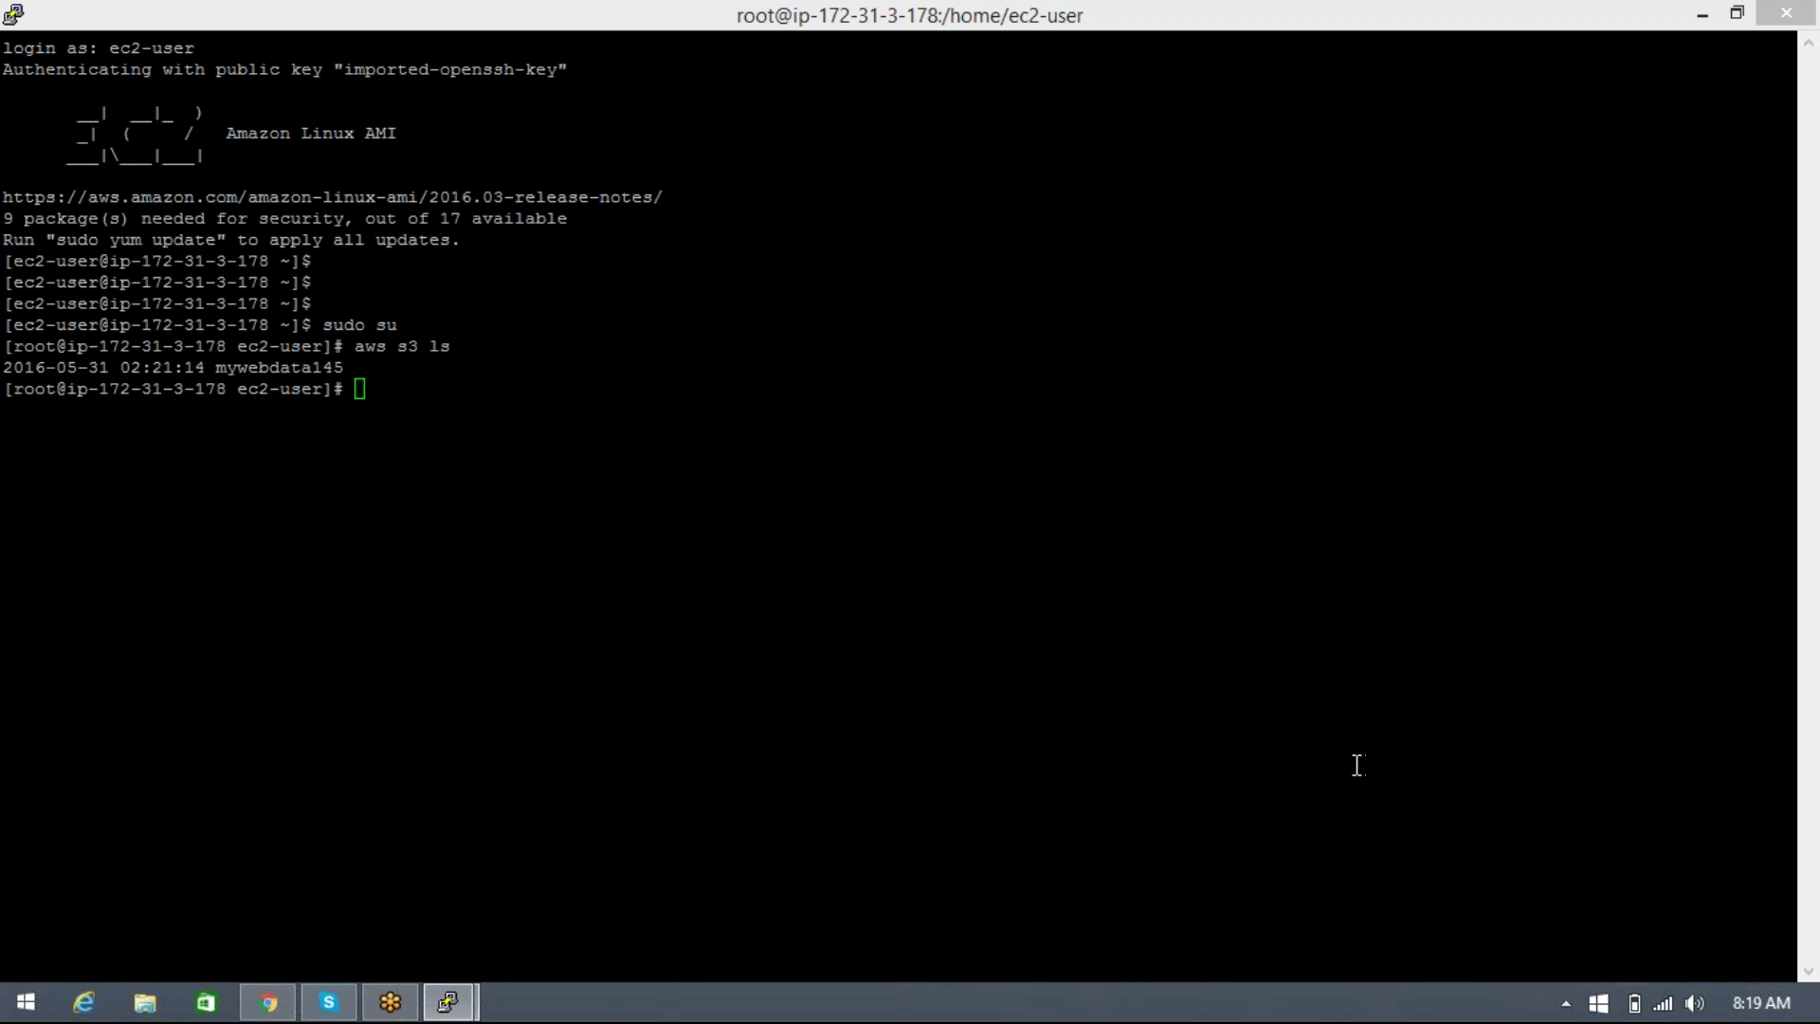
# Step: Exit the root shell on the WithIAMRole instance and close its SSH session
pyautogui.click(1045, 695)
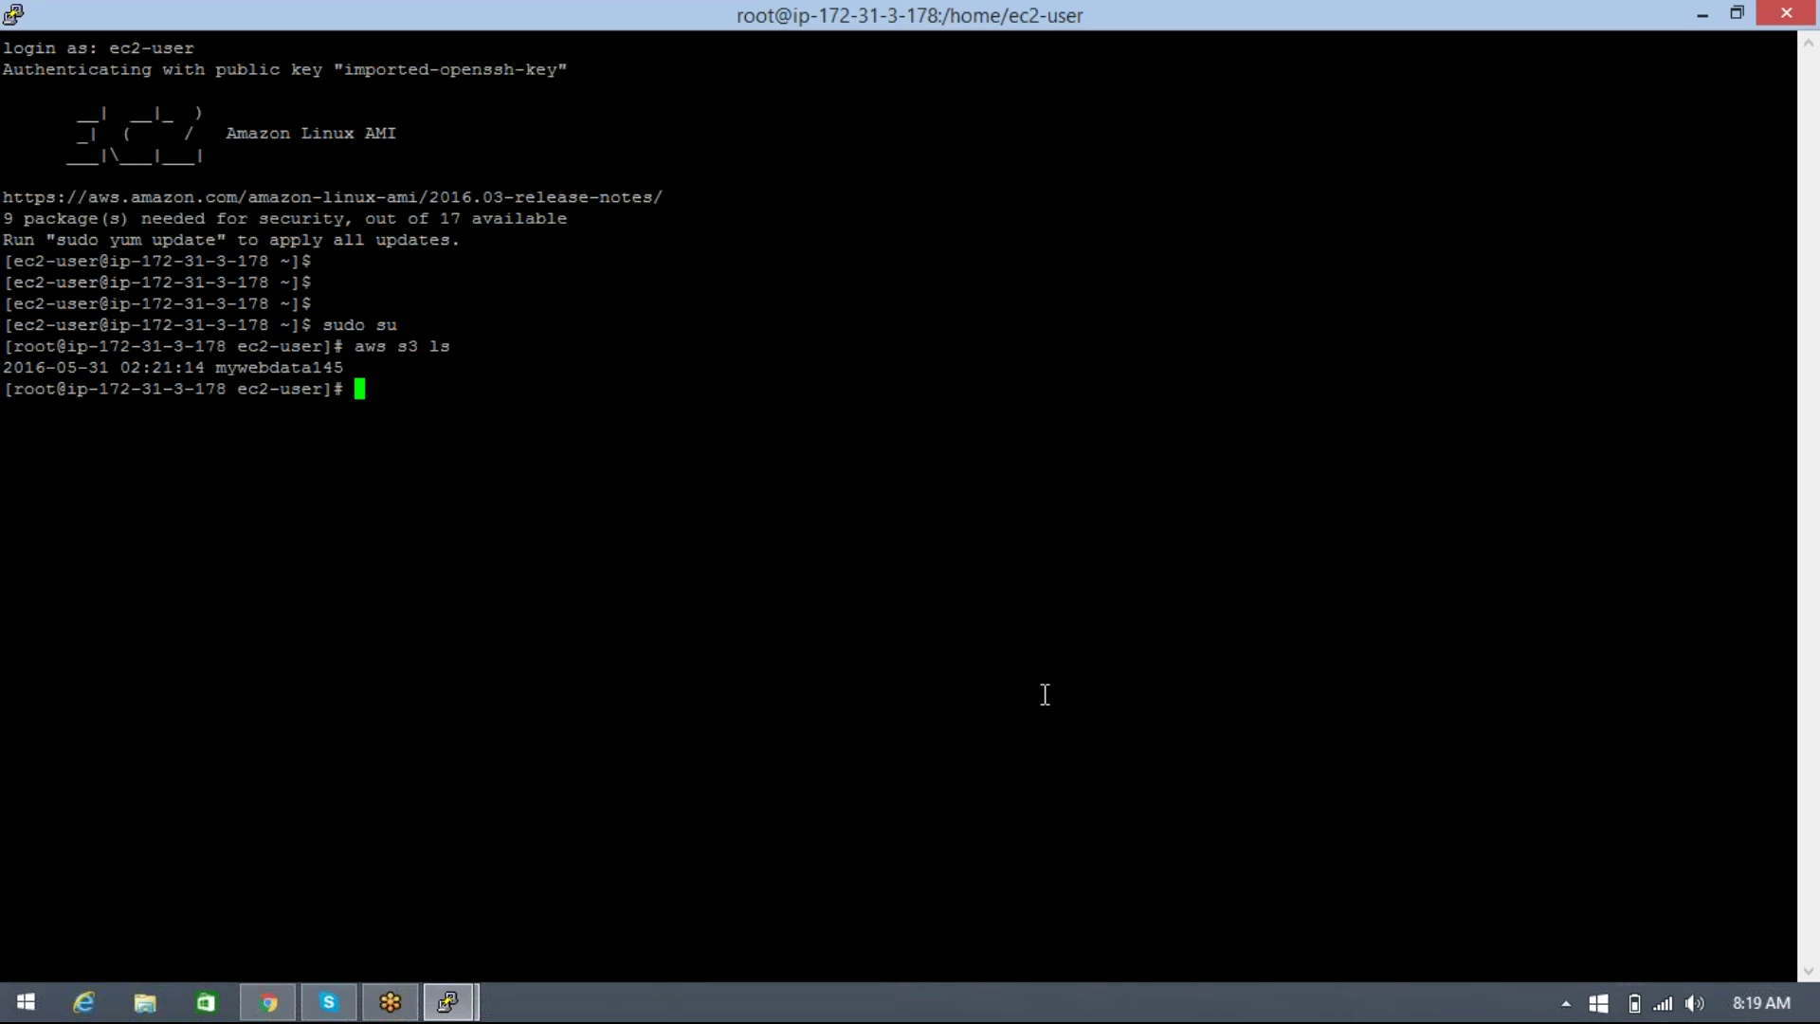
pyautogui.write('exit')
pyautogui.press('Return')
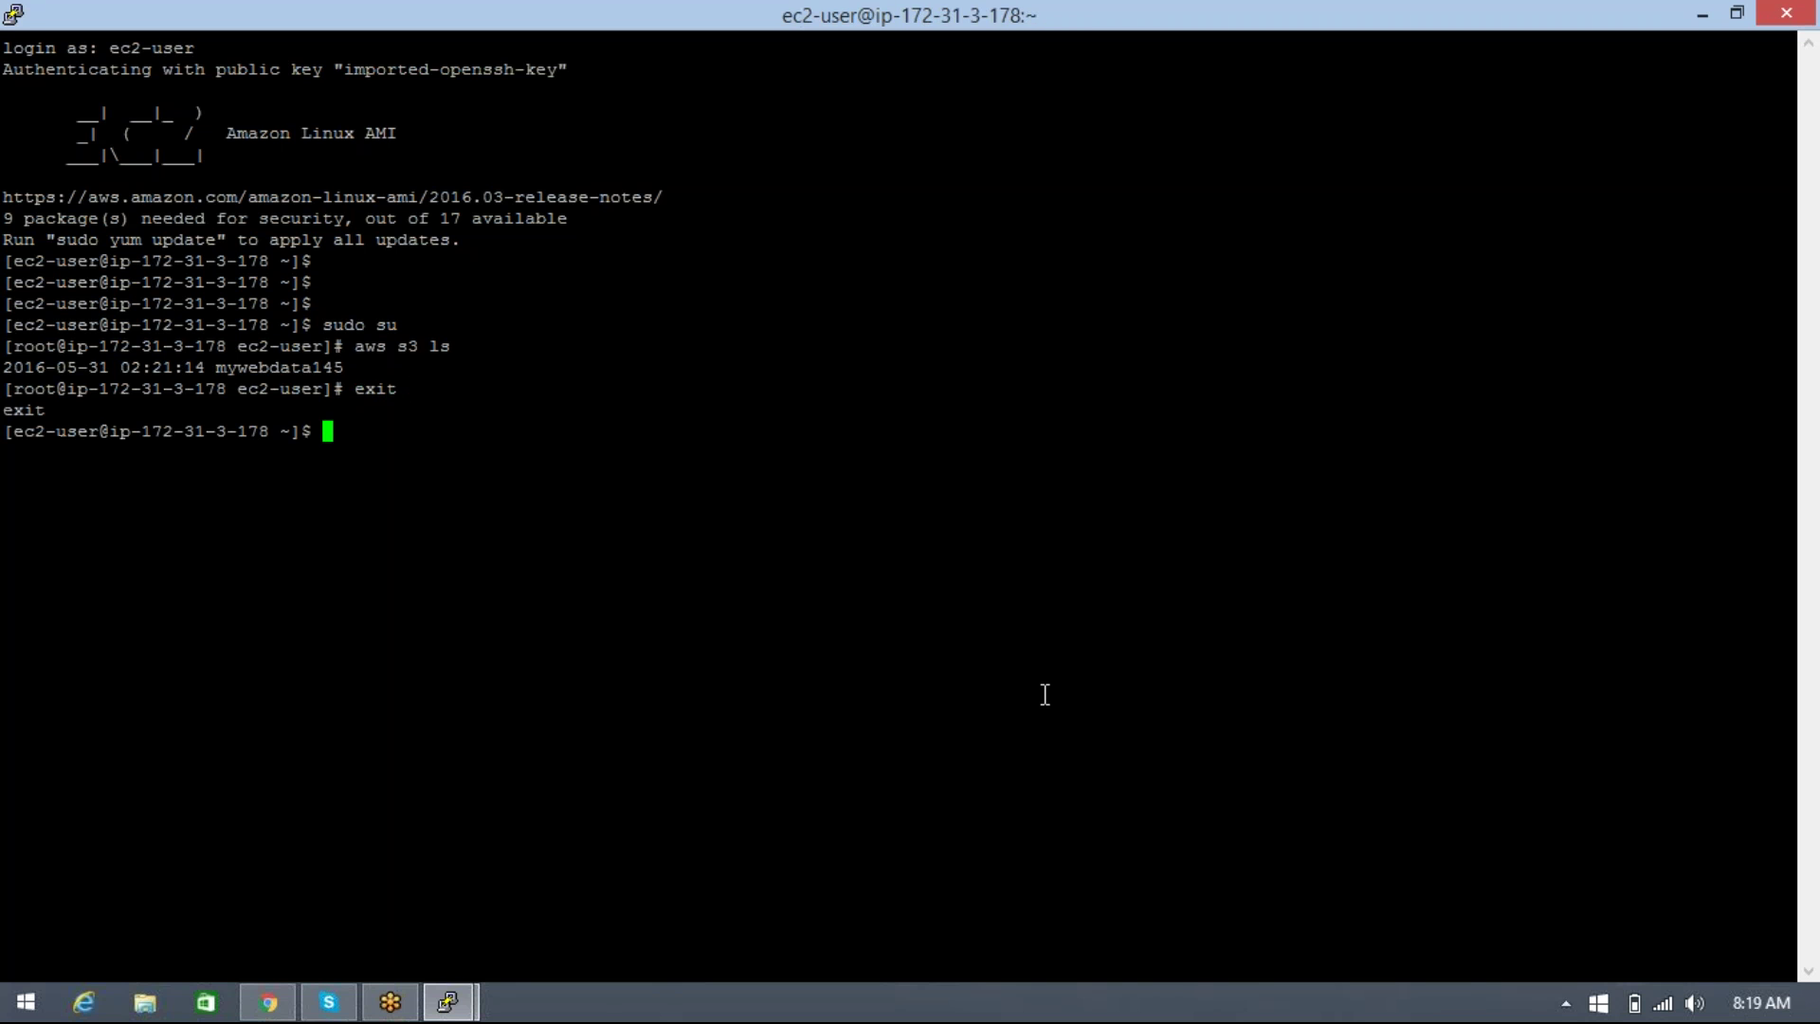
pyautogui.write('exit')
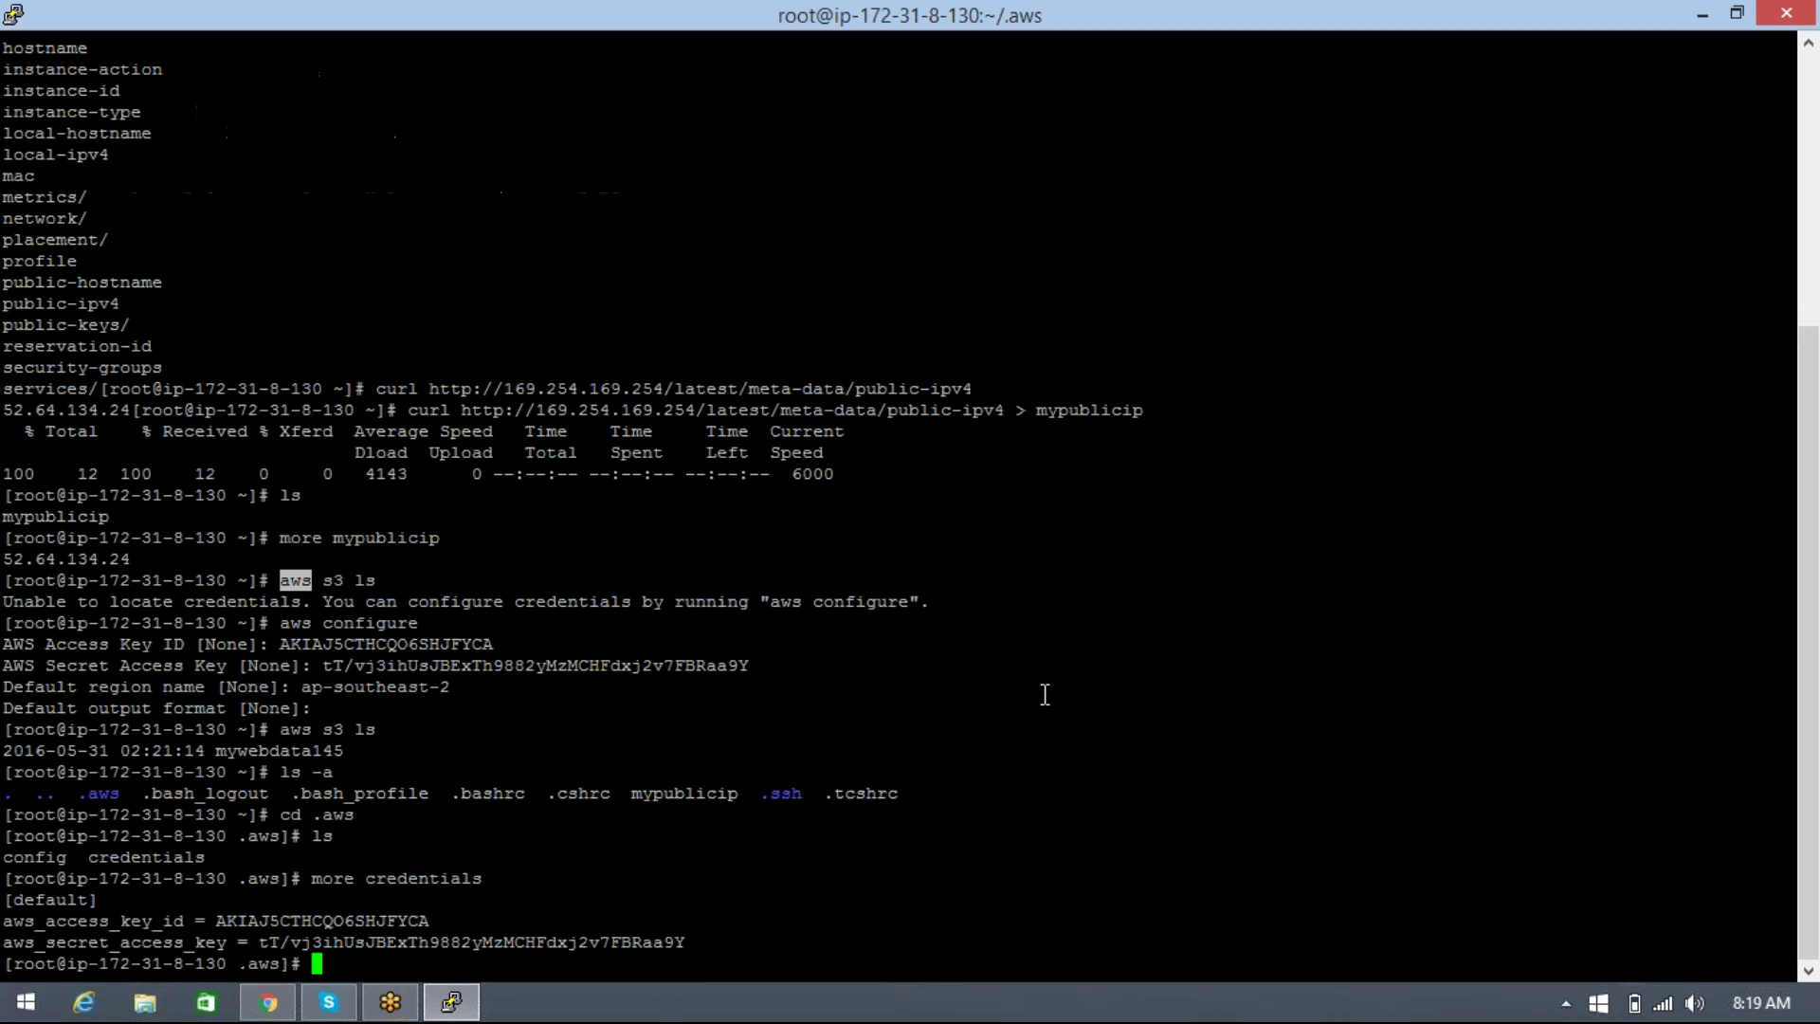
# Step: Exit the root shell on the temp instance and end its SSH session as well
pyautogui.click(1067, 728)
pyautogui.write('exit')
pyautogui.press('Return')
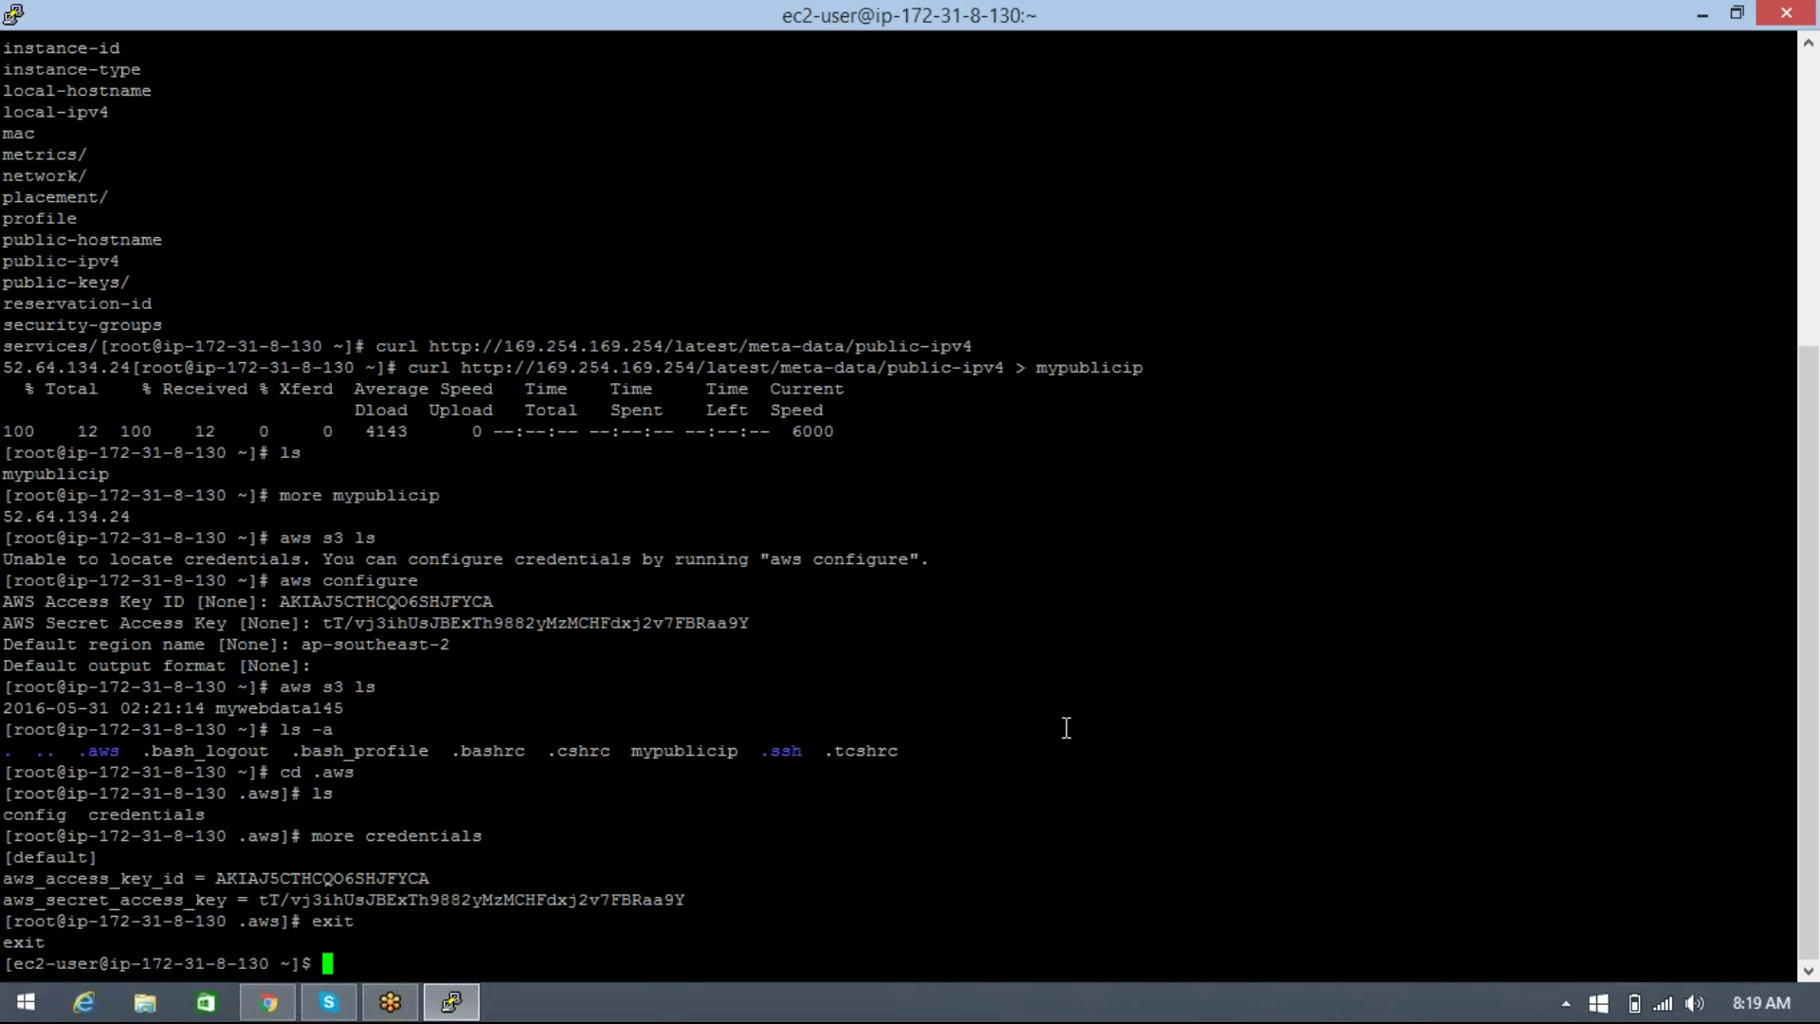
pyautogui.write('exit')
pyautogui.press('Return')
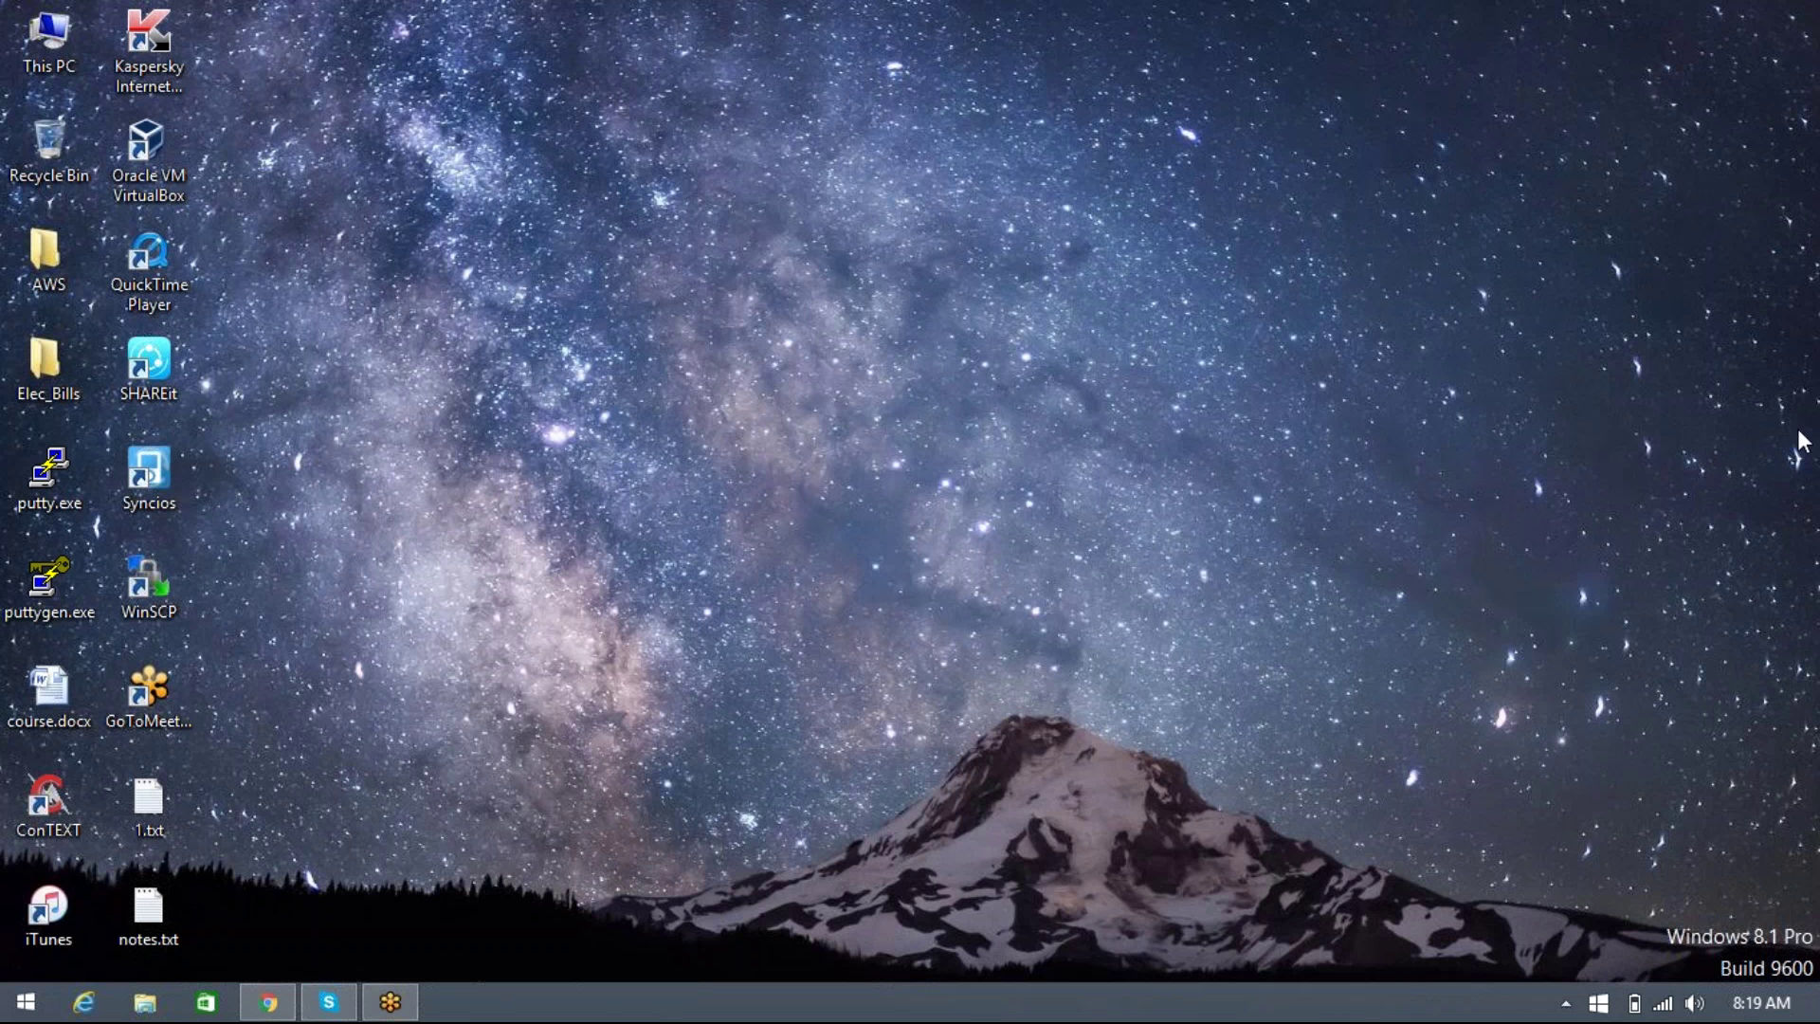
# Step: Switch to the EC2 console in Chrome and terminate both the WithIAMRole and temp instances
pyautogui.click(269, 1002)
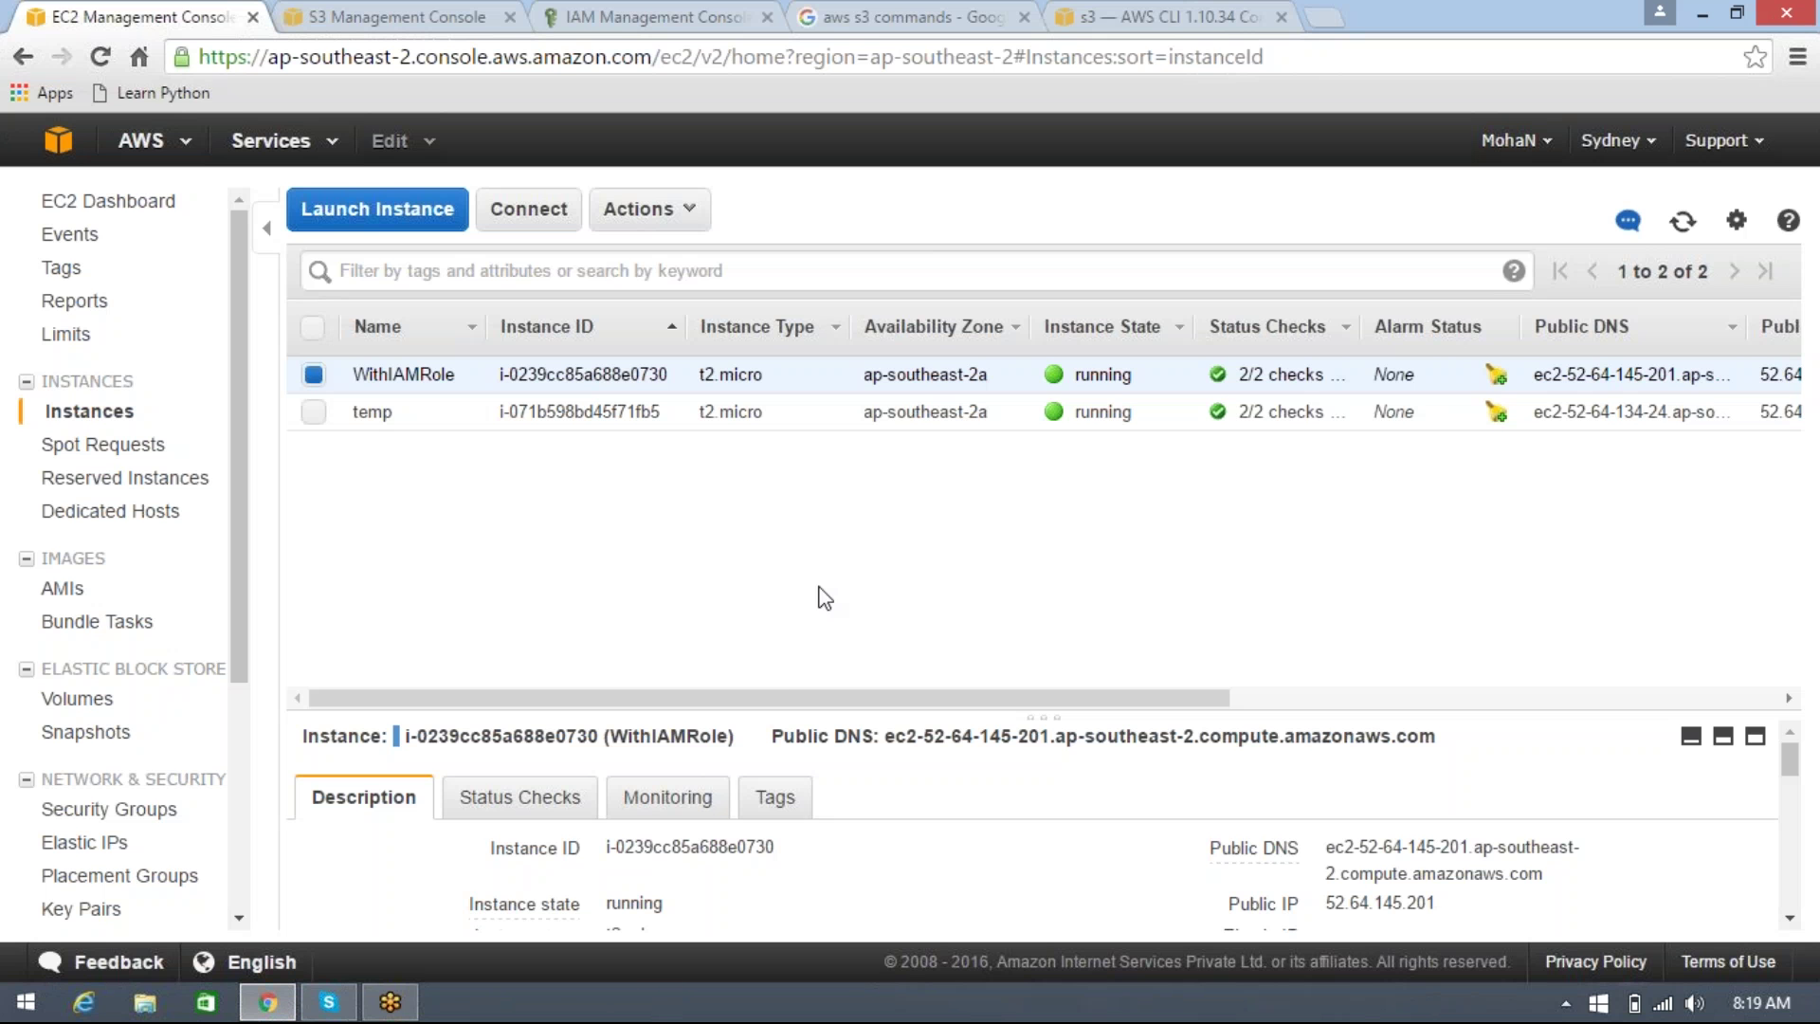
pyautogui.click(314, 415)
pyautogui.click(674, 225)
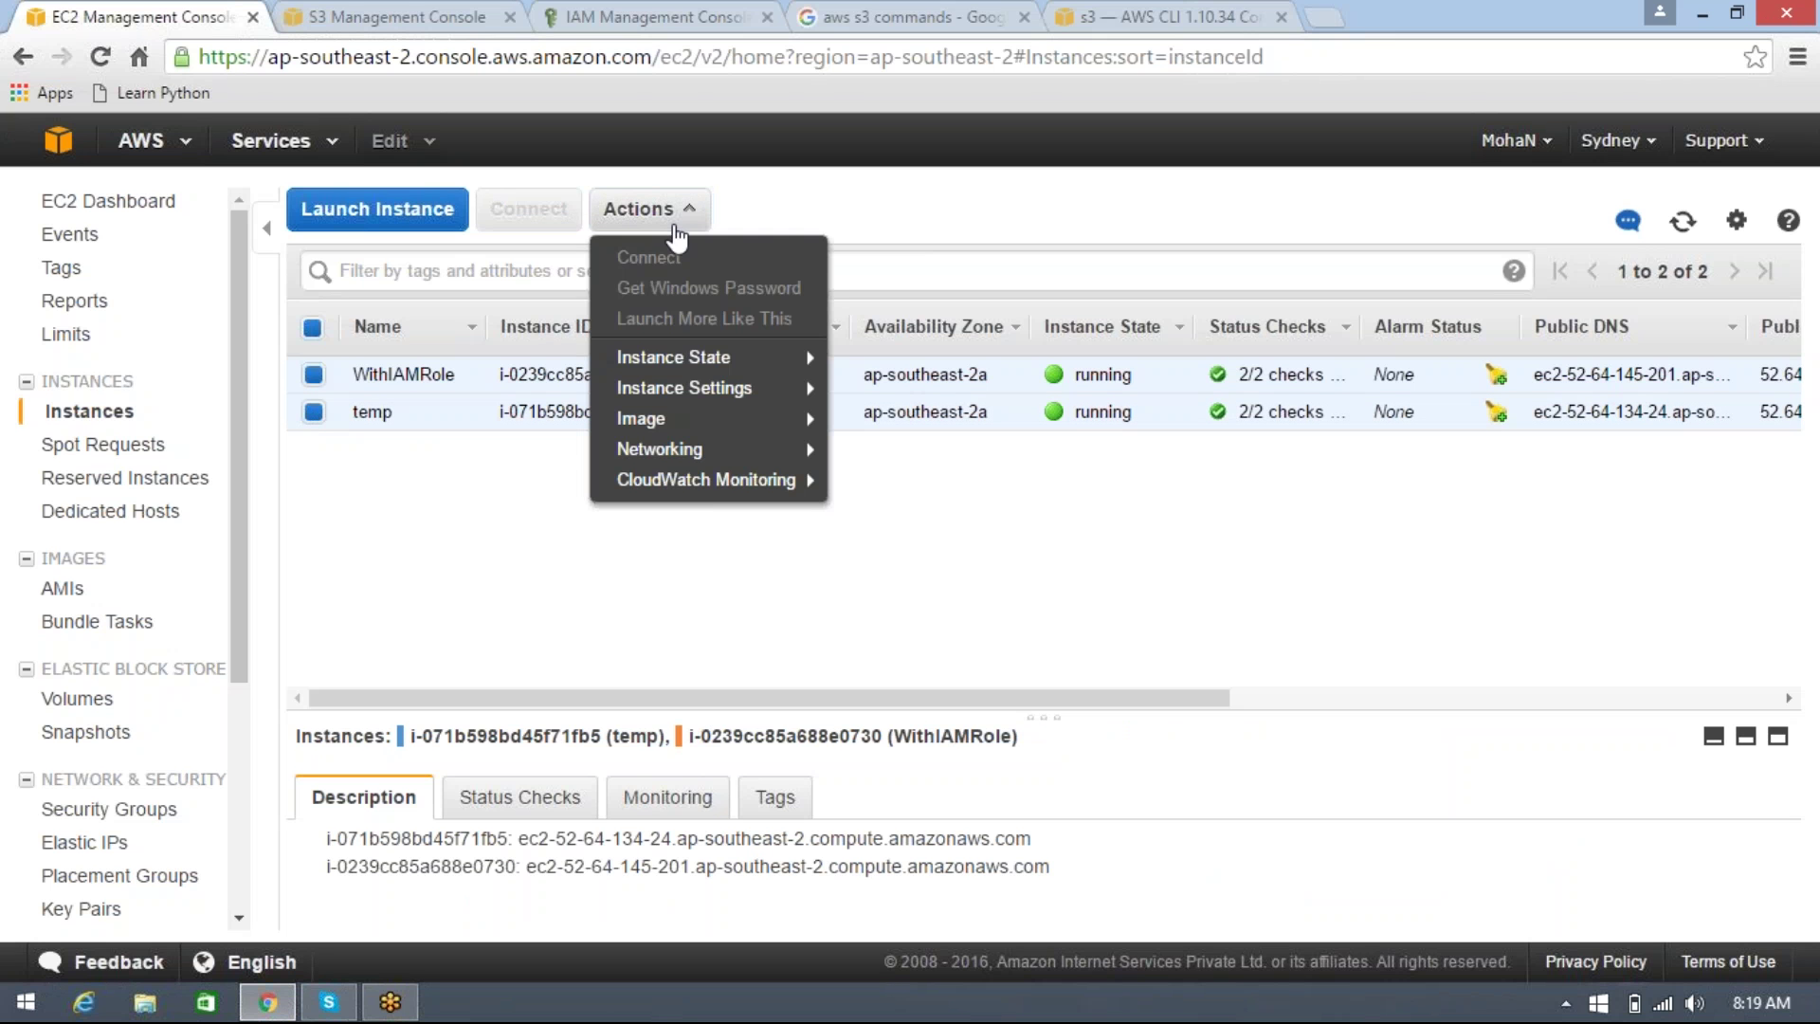
pyautogui.moveTo(716, 360)
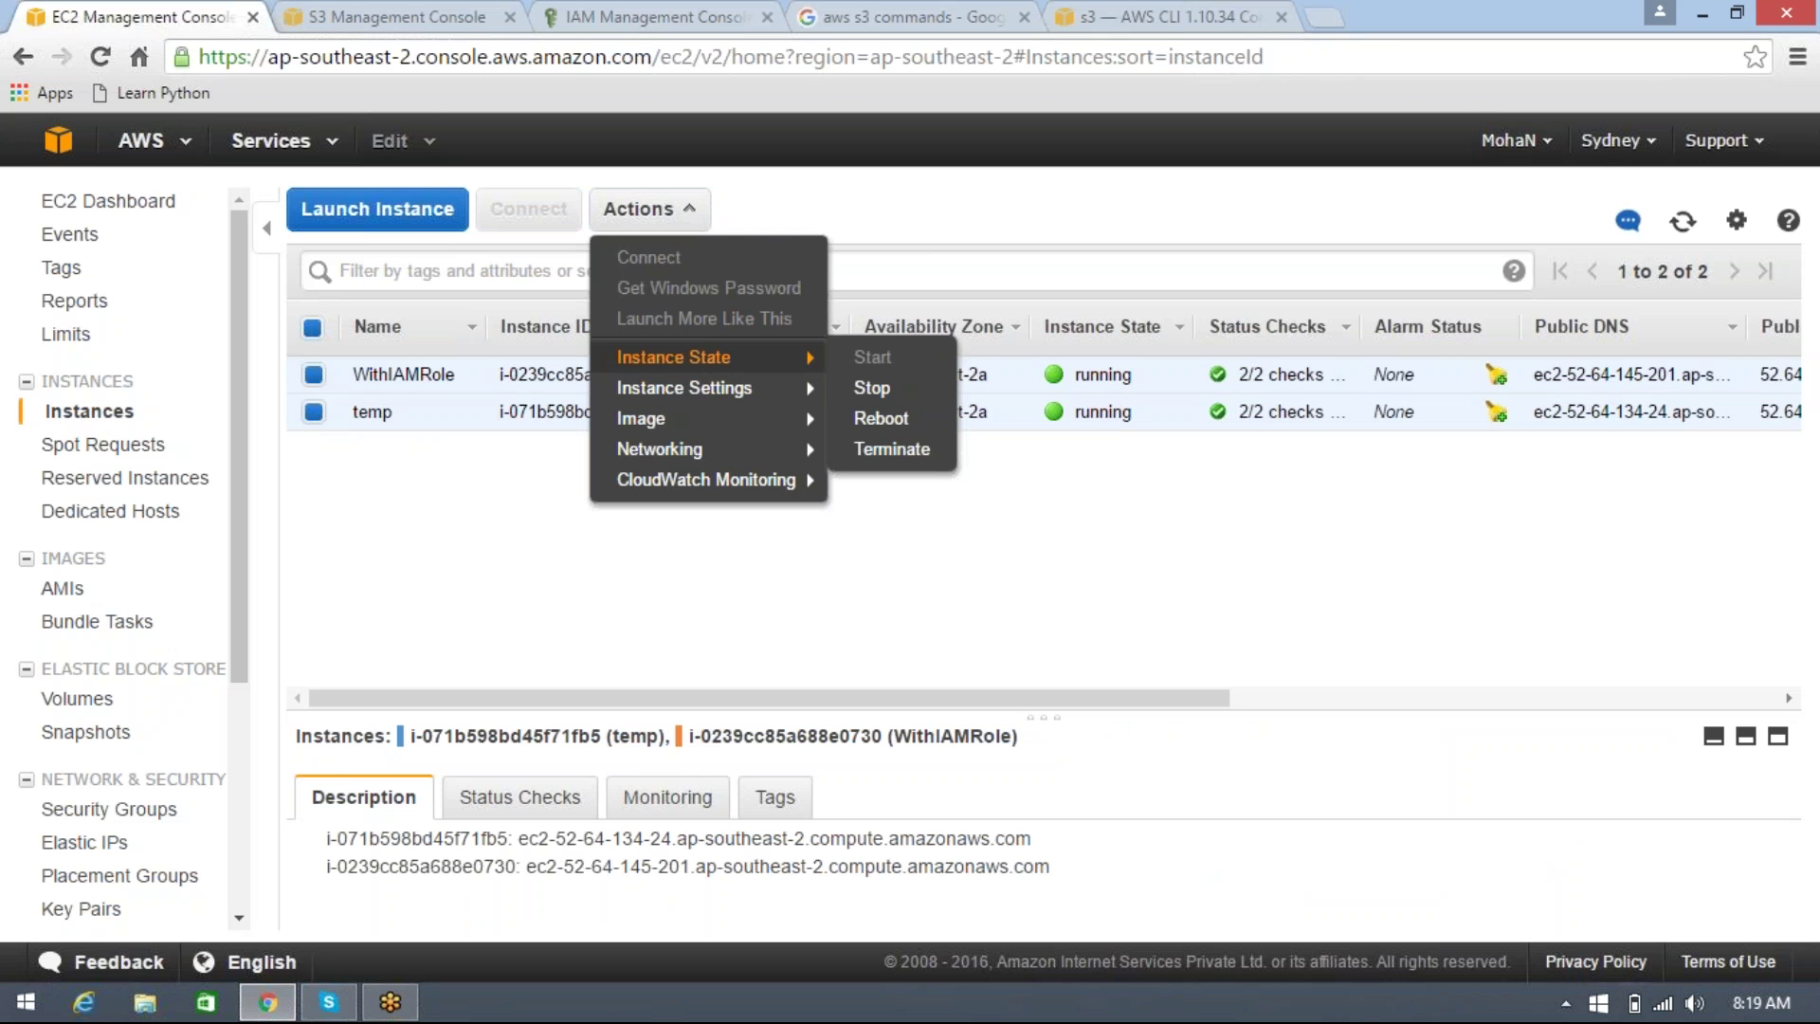
pyautogui.click(891, 449)
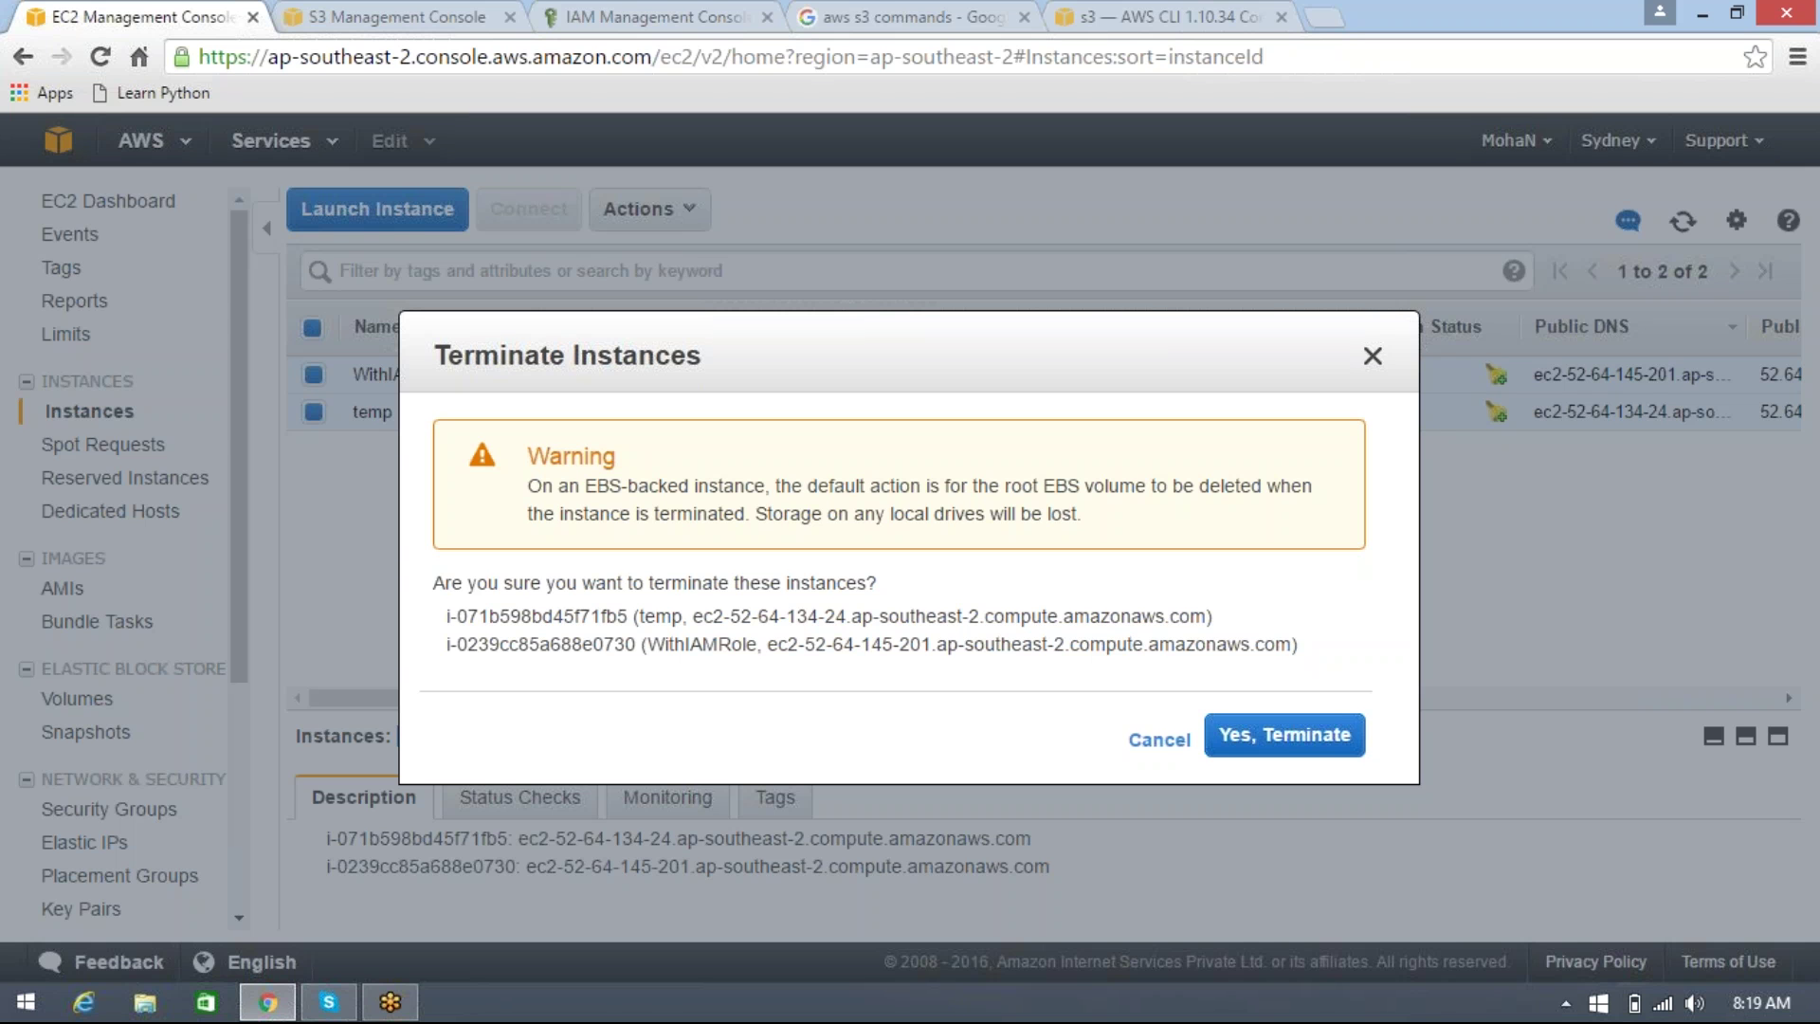
pyautogui.click(1278, 736)
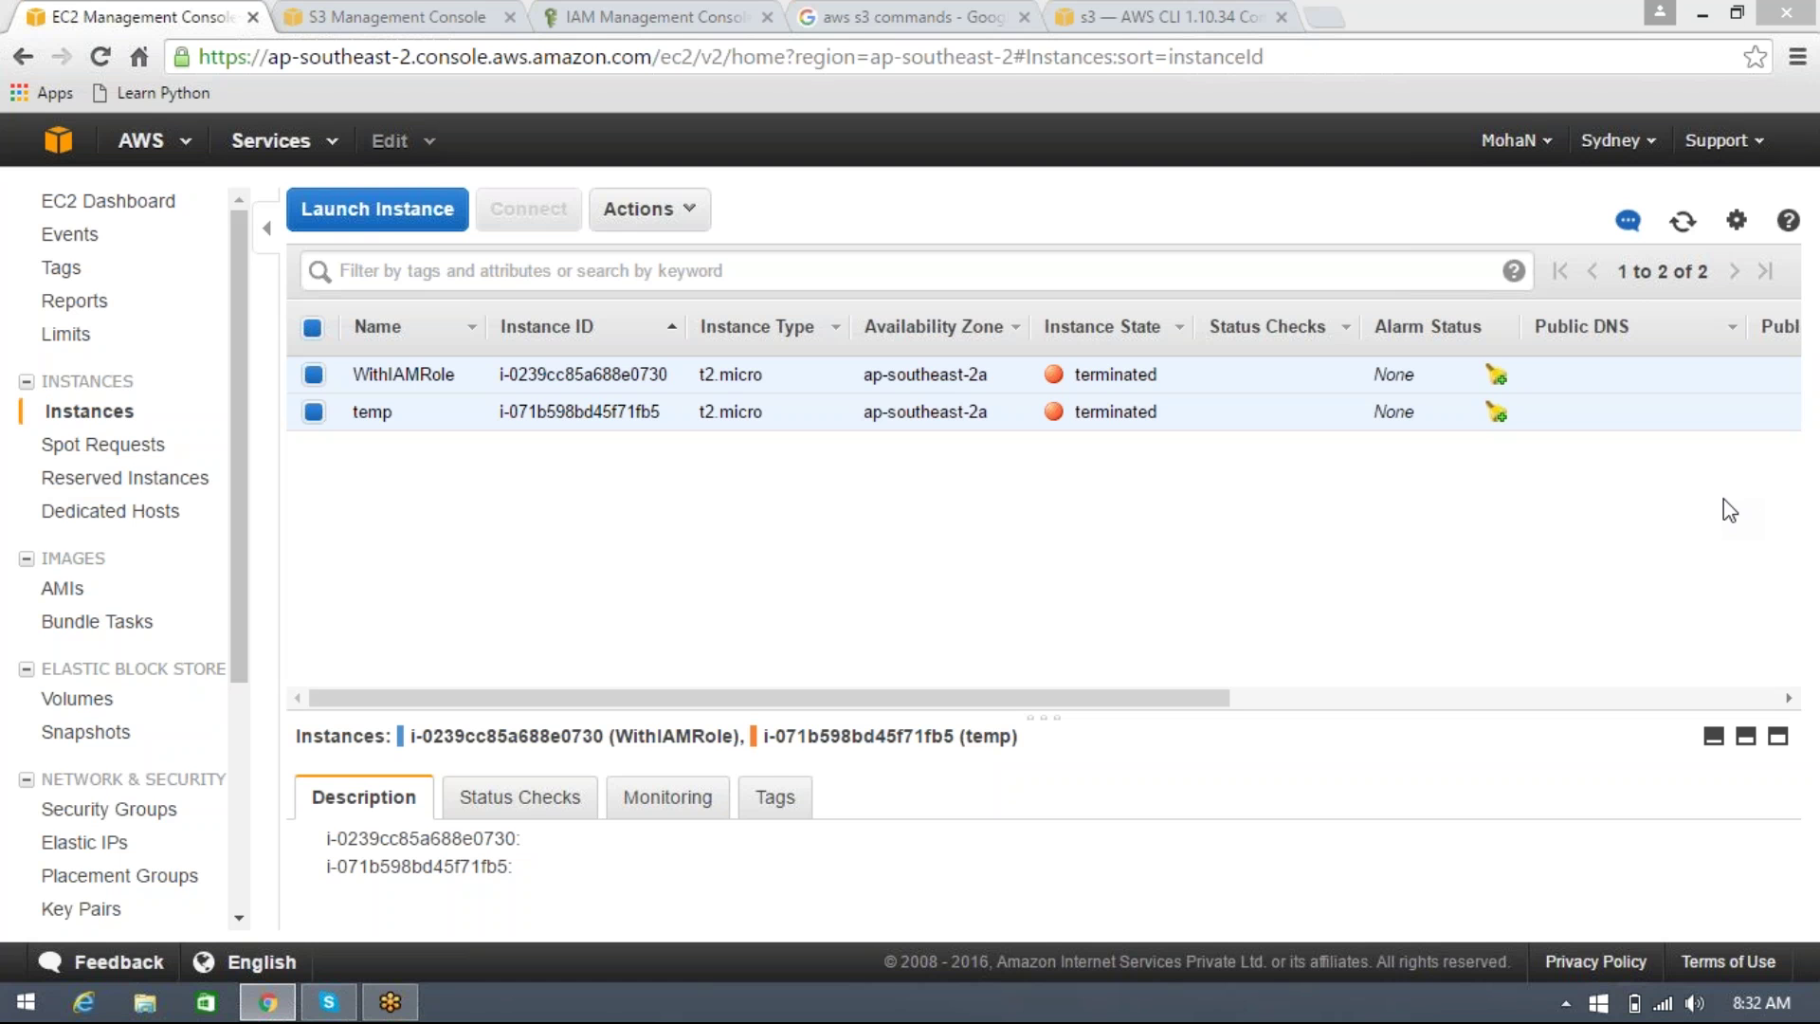
pyautogui.click(243, 916)
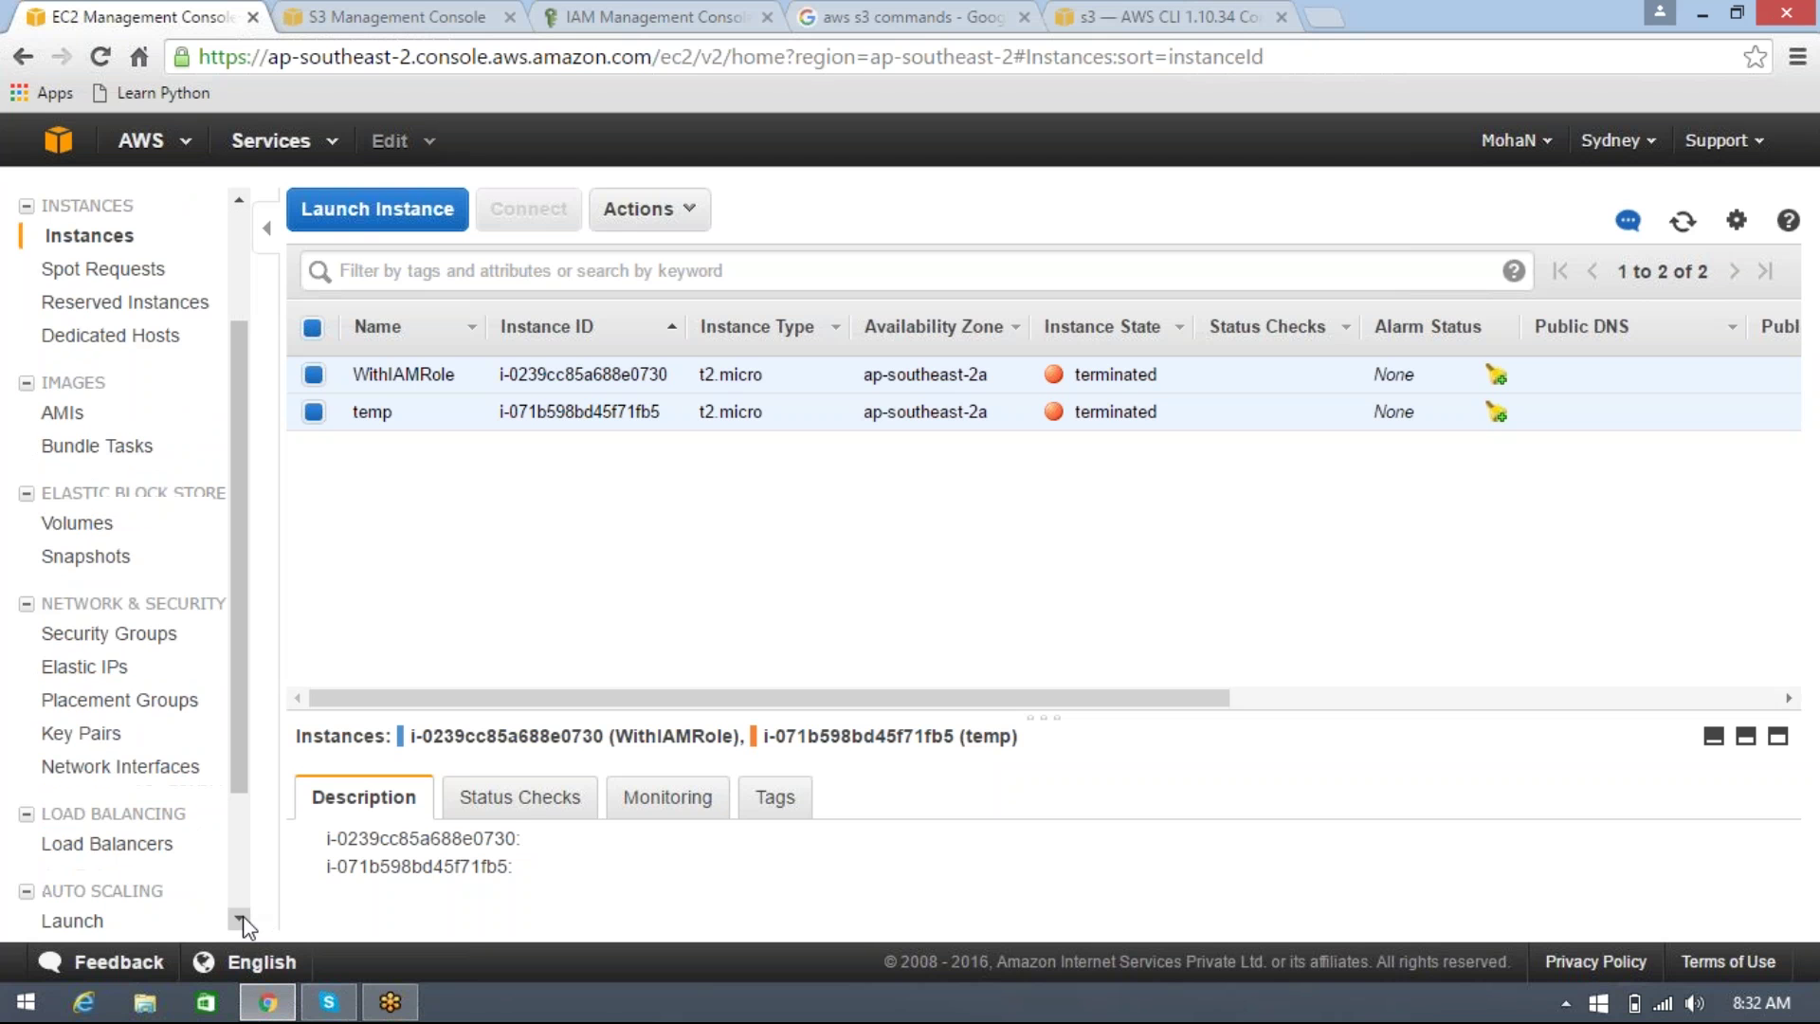
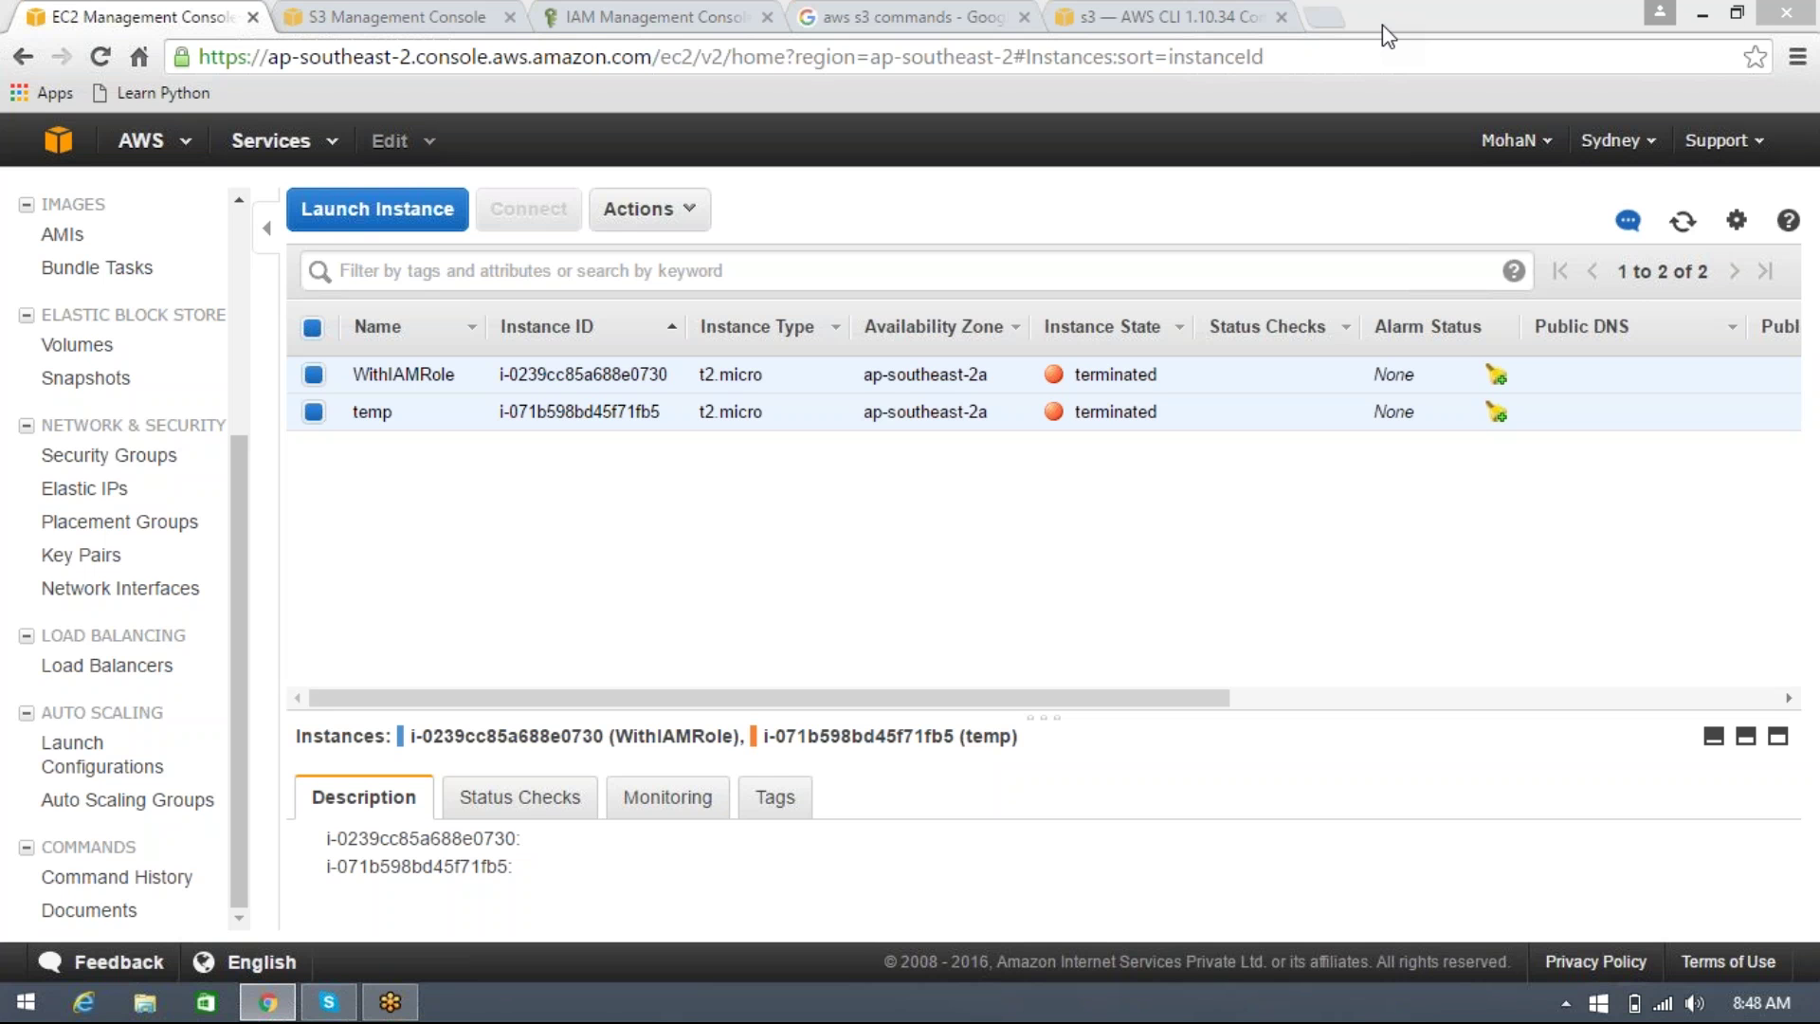
pyautogui.moveTo(1740, 275)
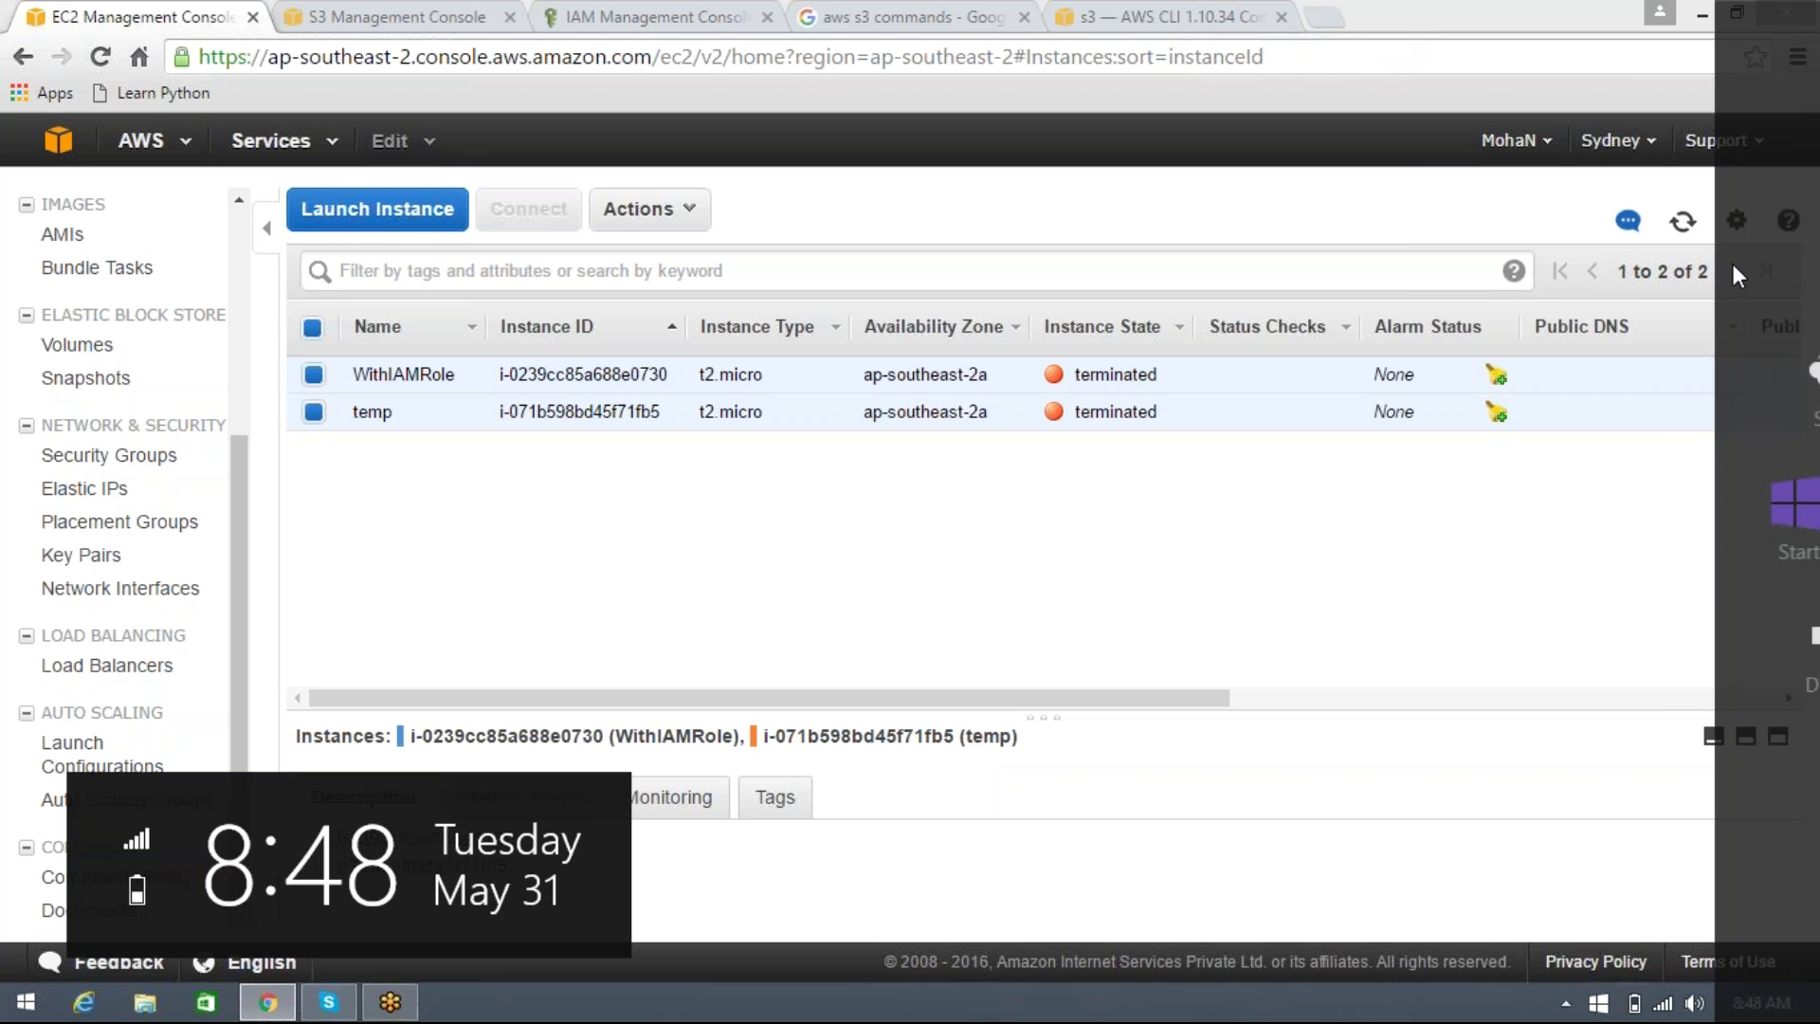